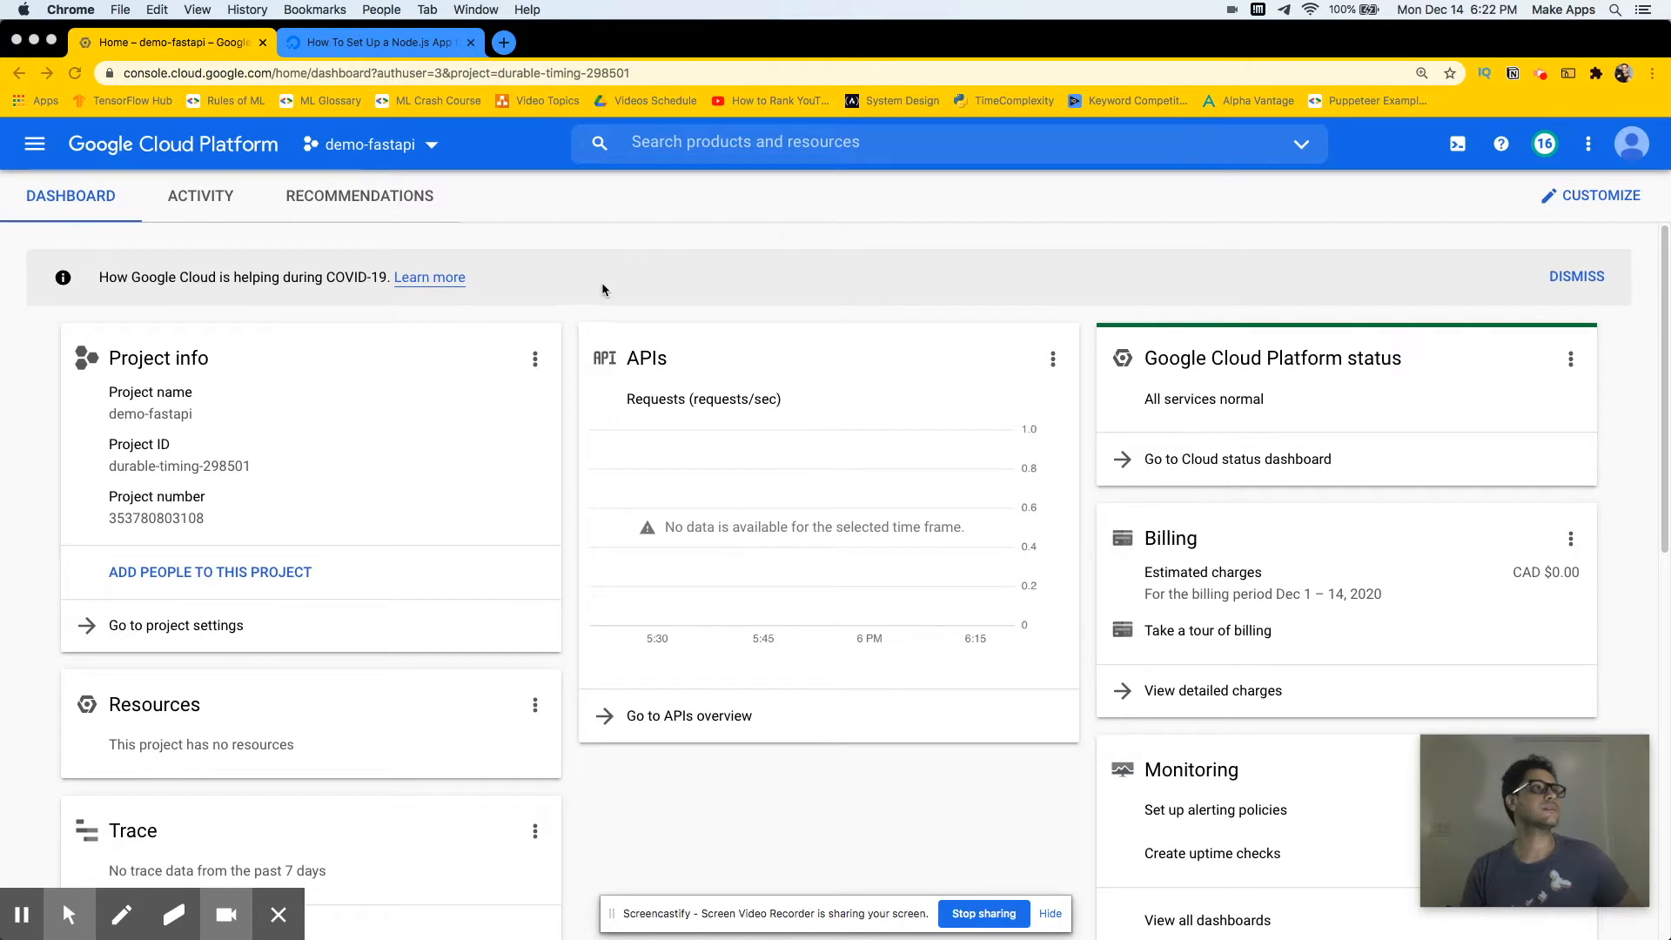
Search the cloud console for "compute engine" and open the Compute Engine VM instances page
drag(1564, 769, 1586, 802)
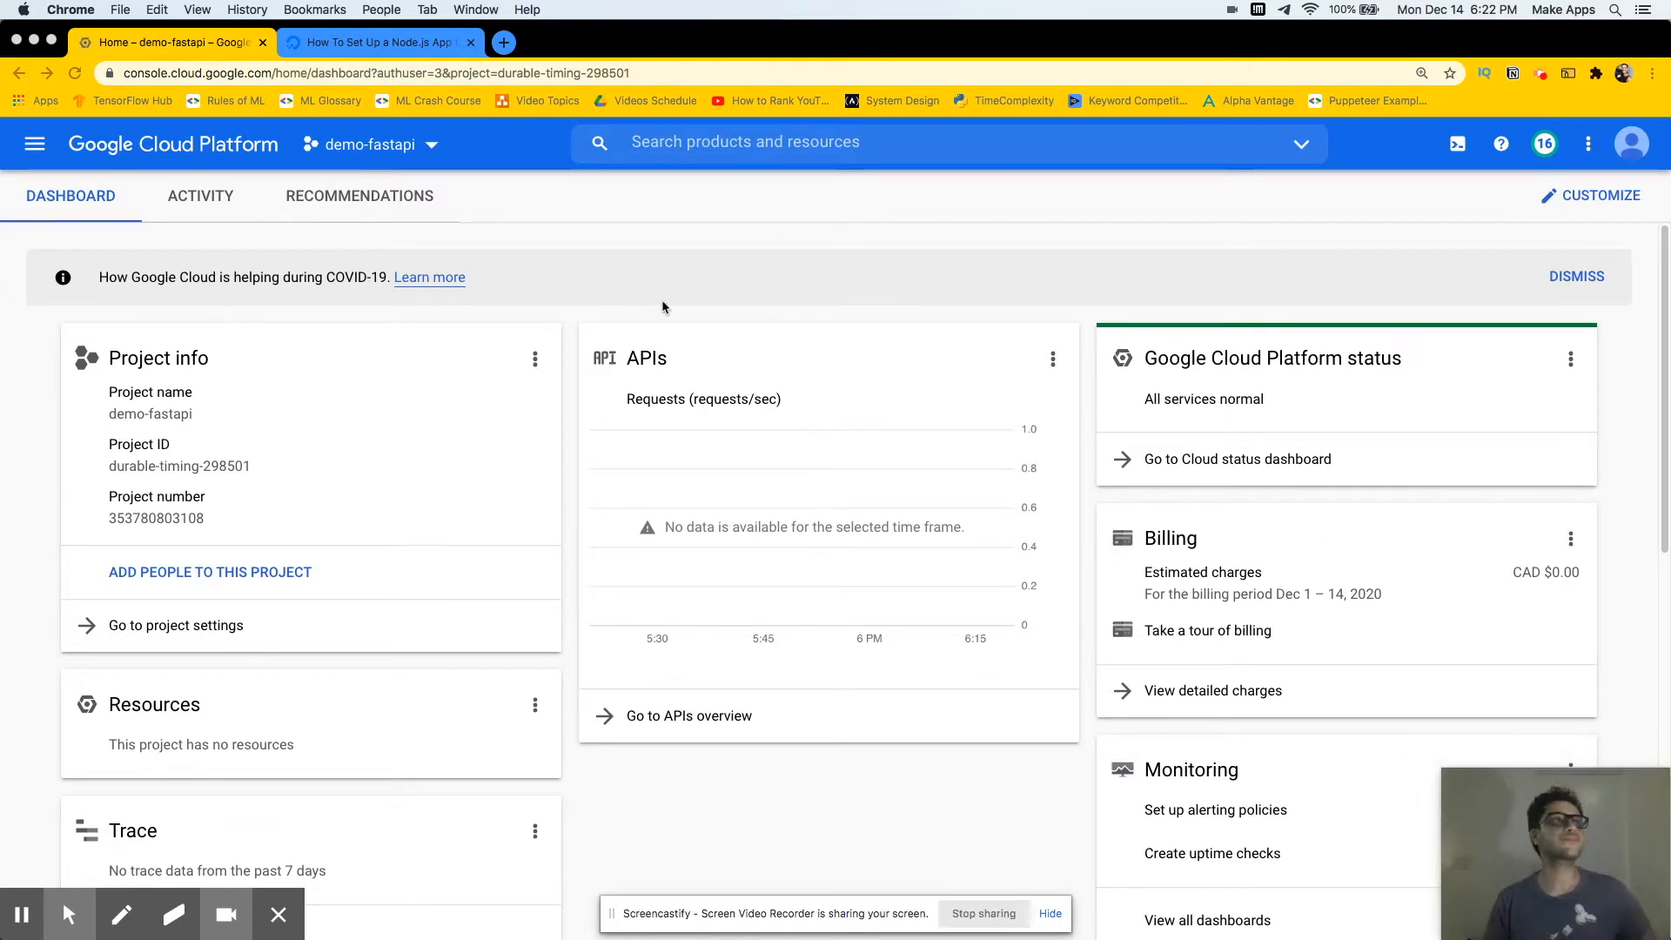
click(740, 139)
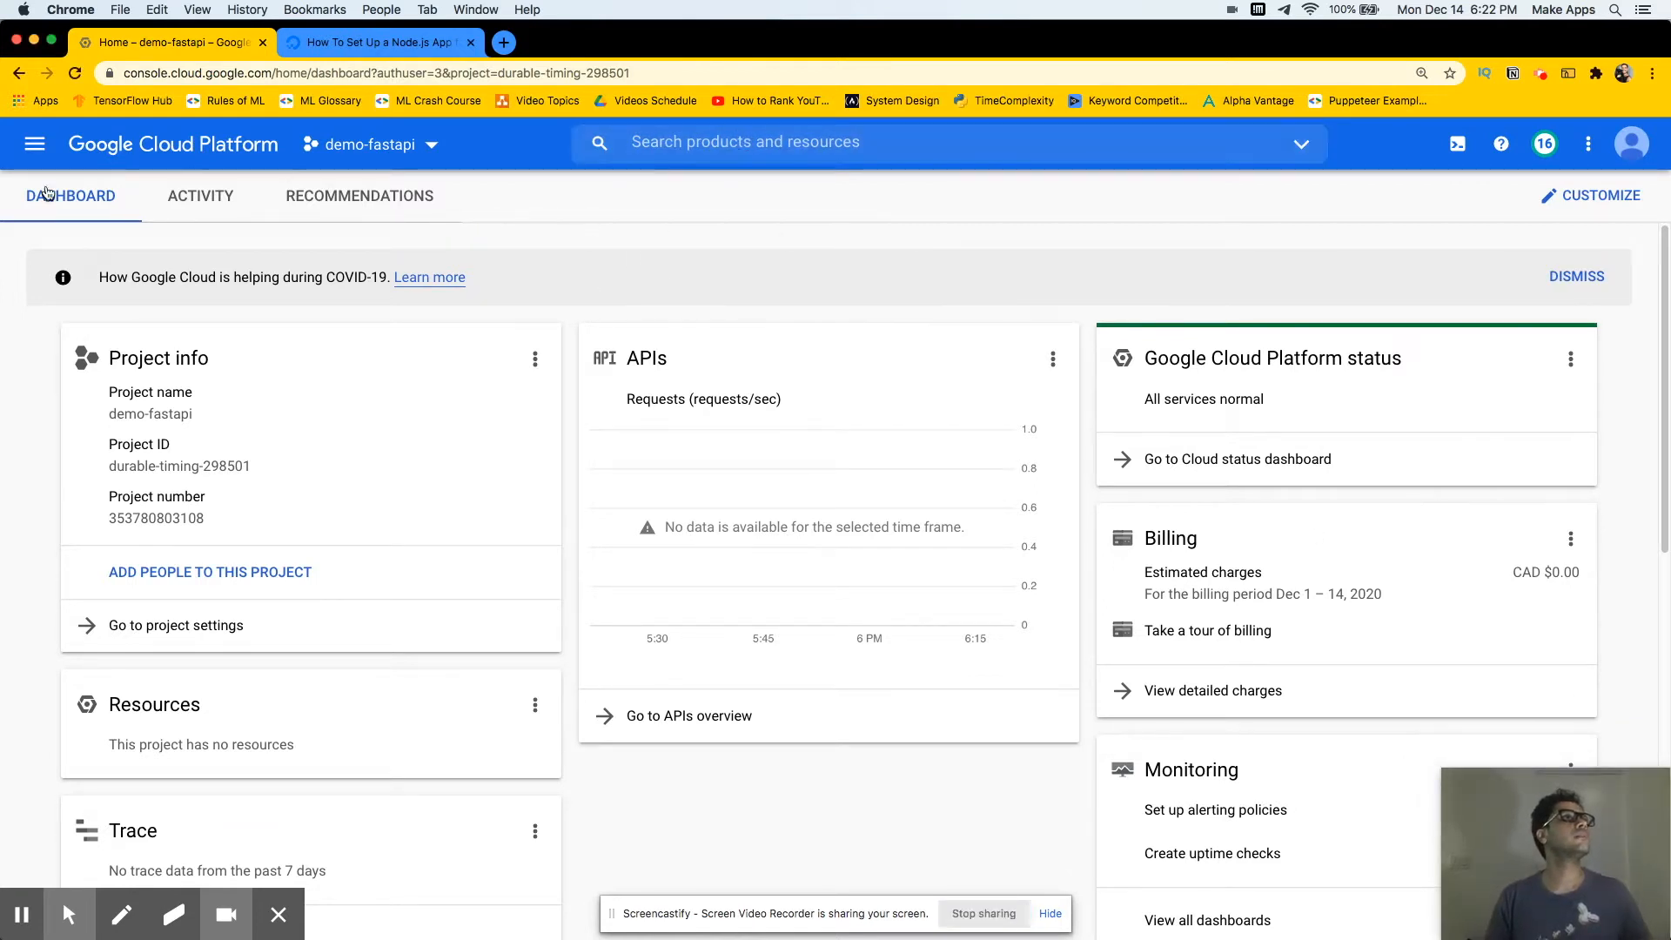
click(35, 143)
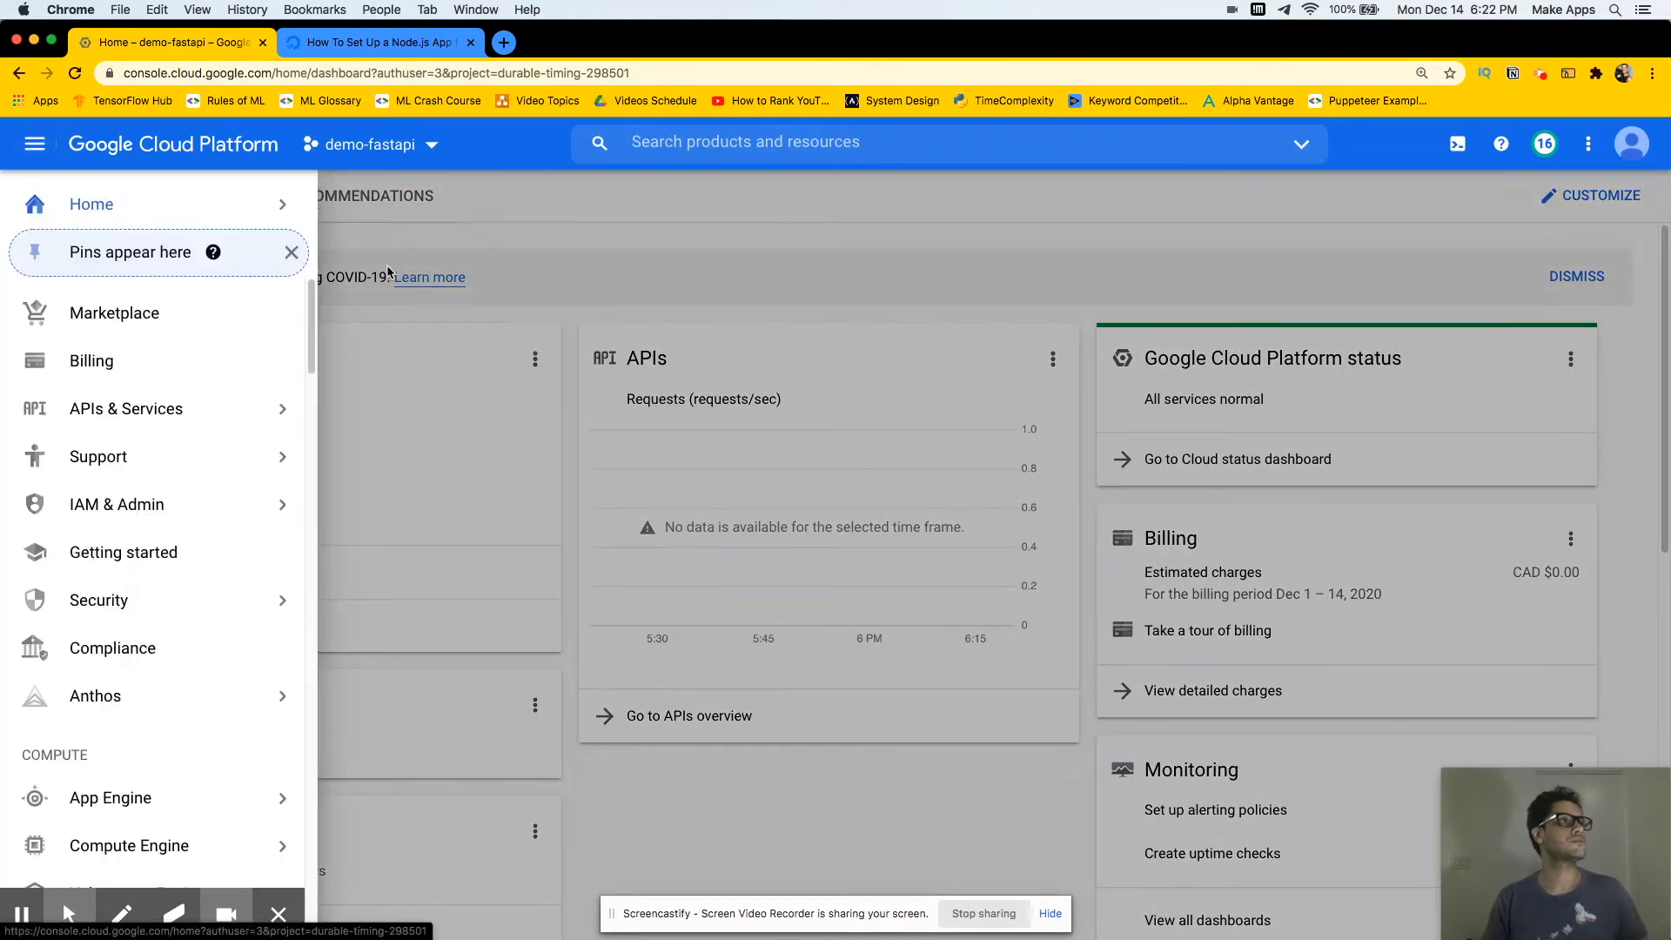
click(870, 140)
text(compute engine)
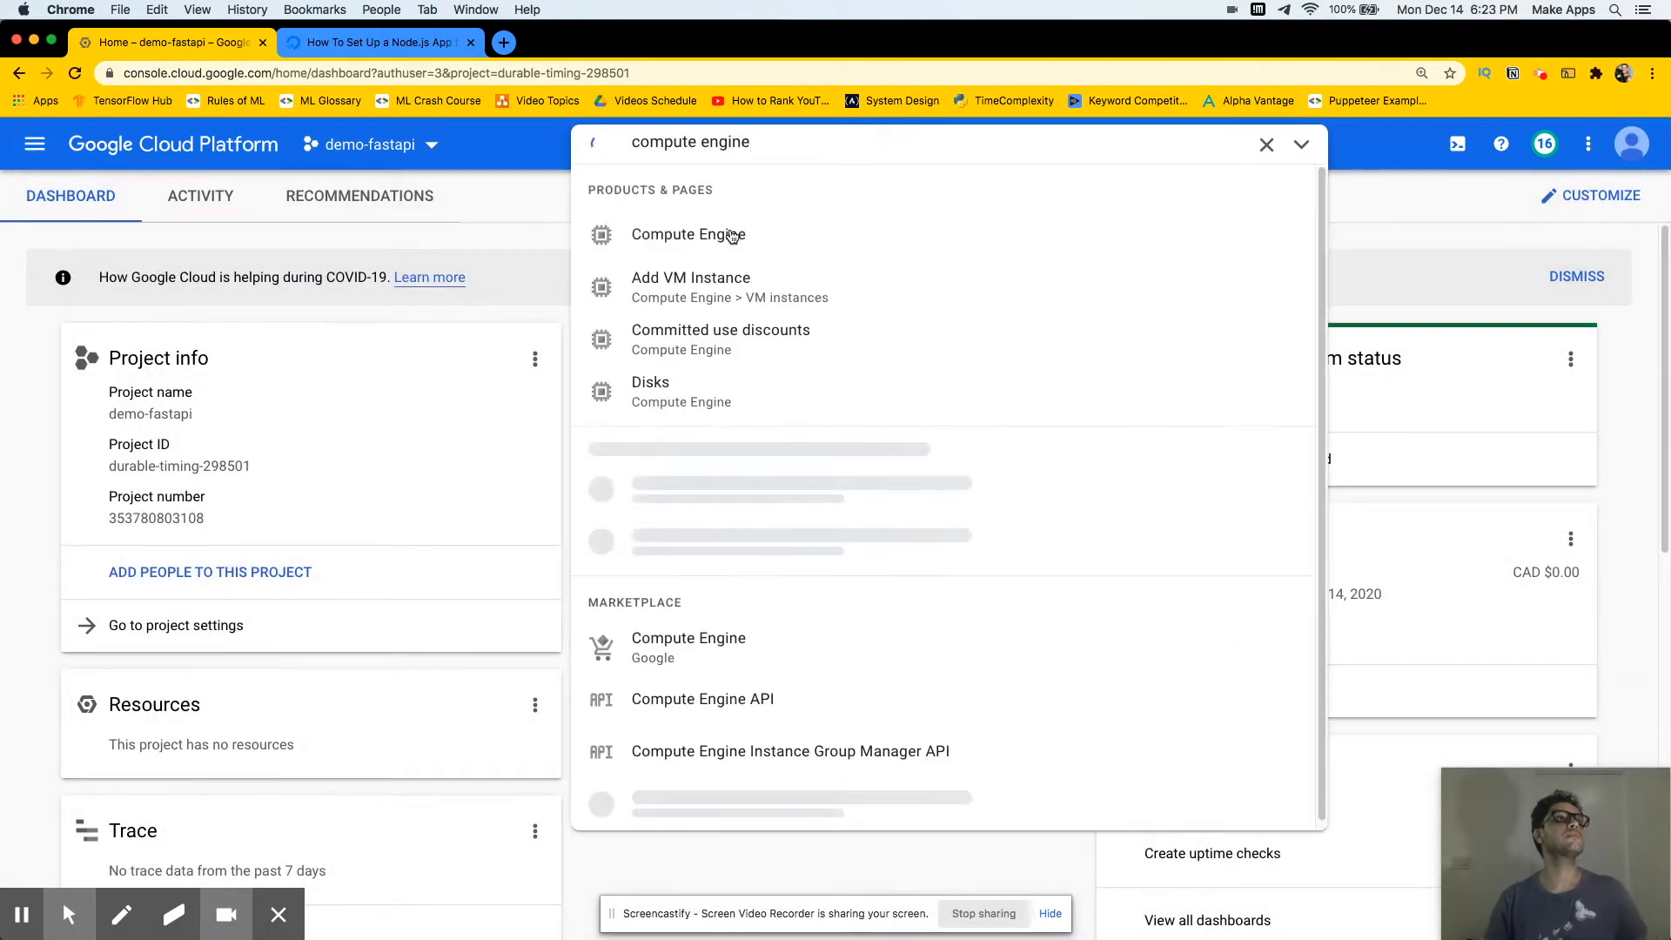
click(720, 237)
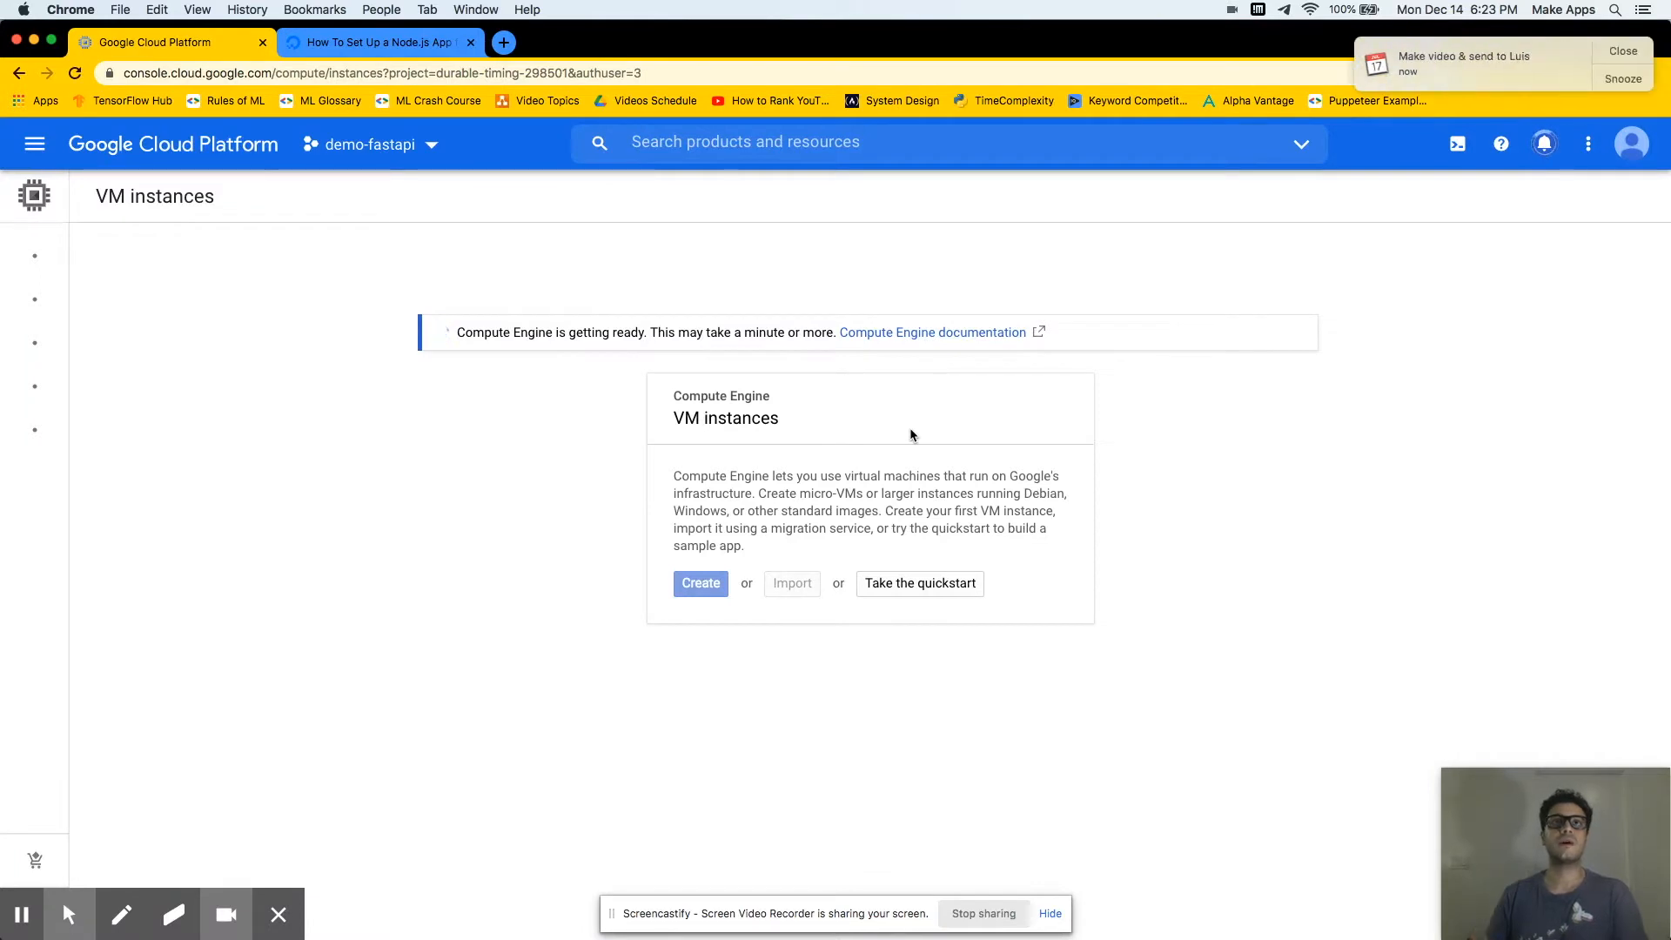
click(1608, 52)
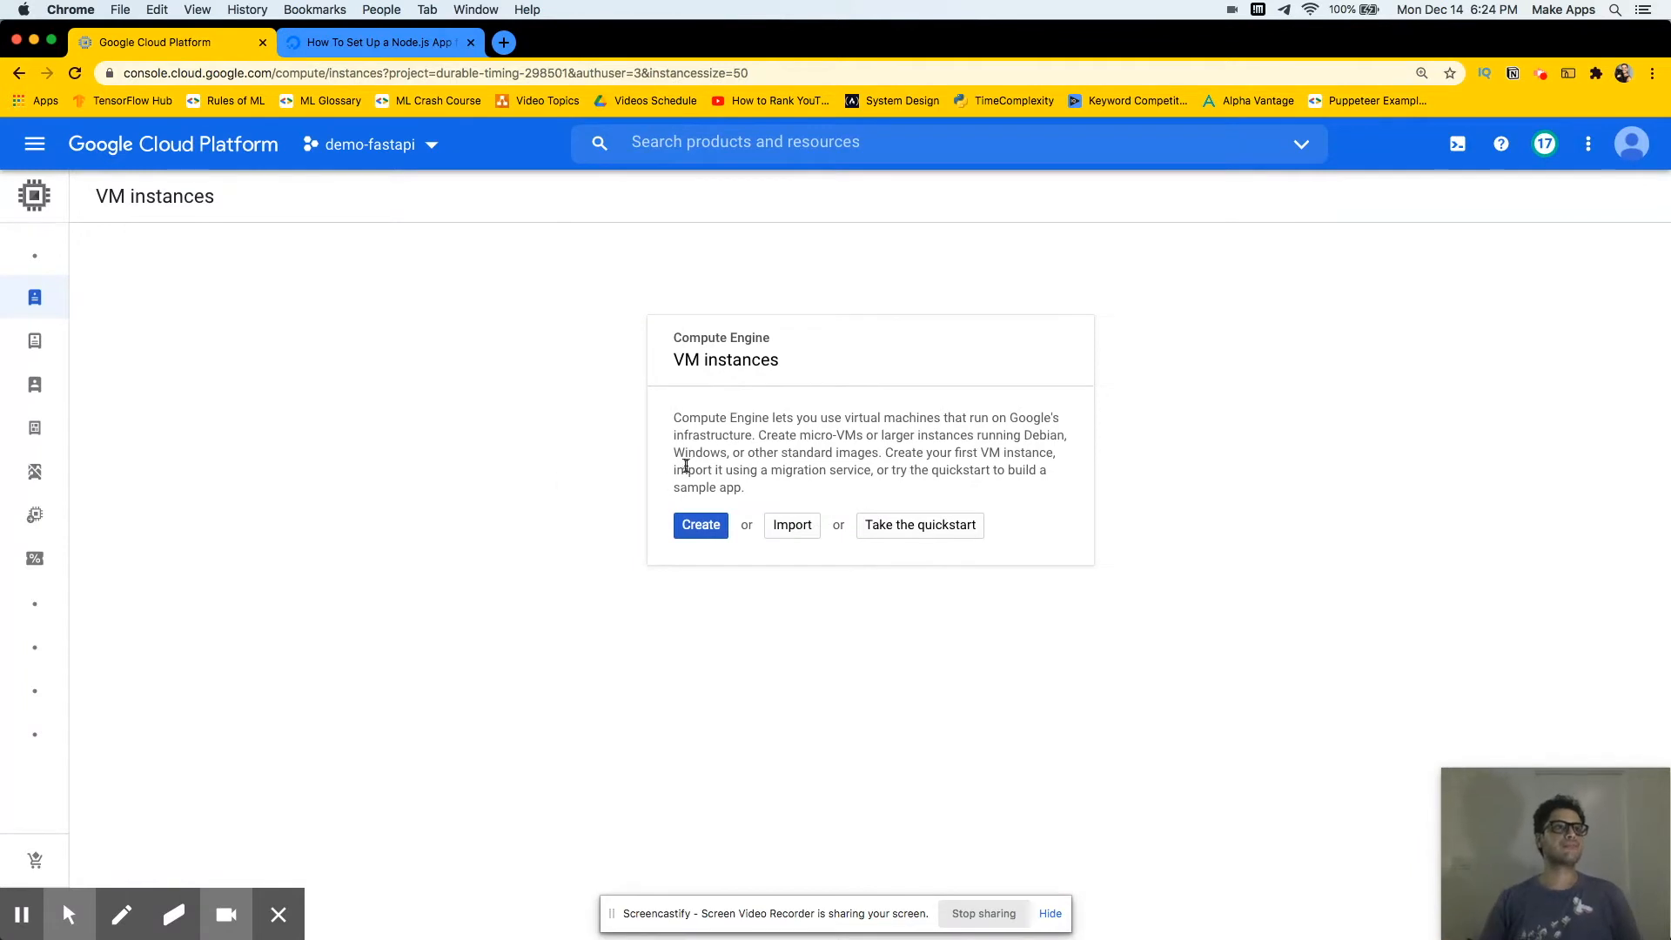
Start creating a new VM instance and name it superalgos-ubuntu-18-04
click(707, 525)
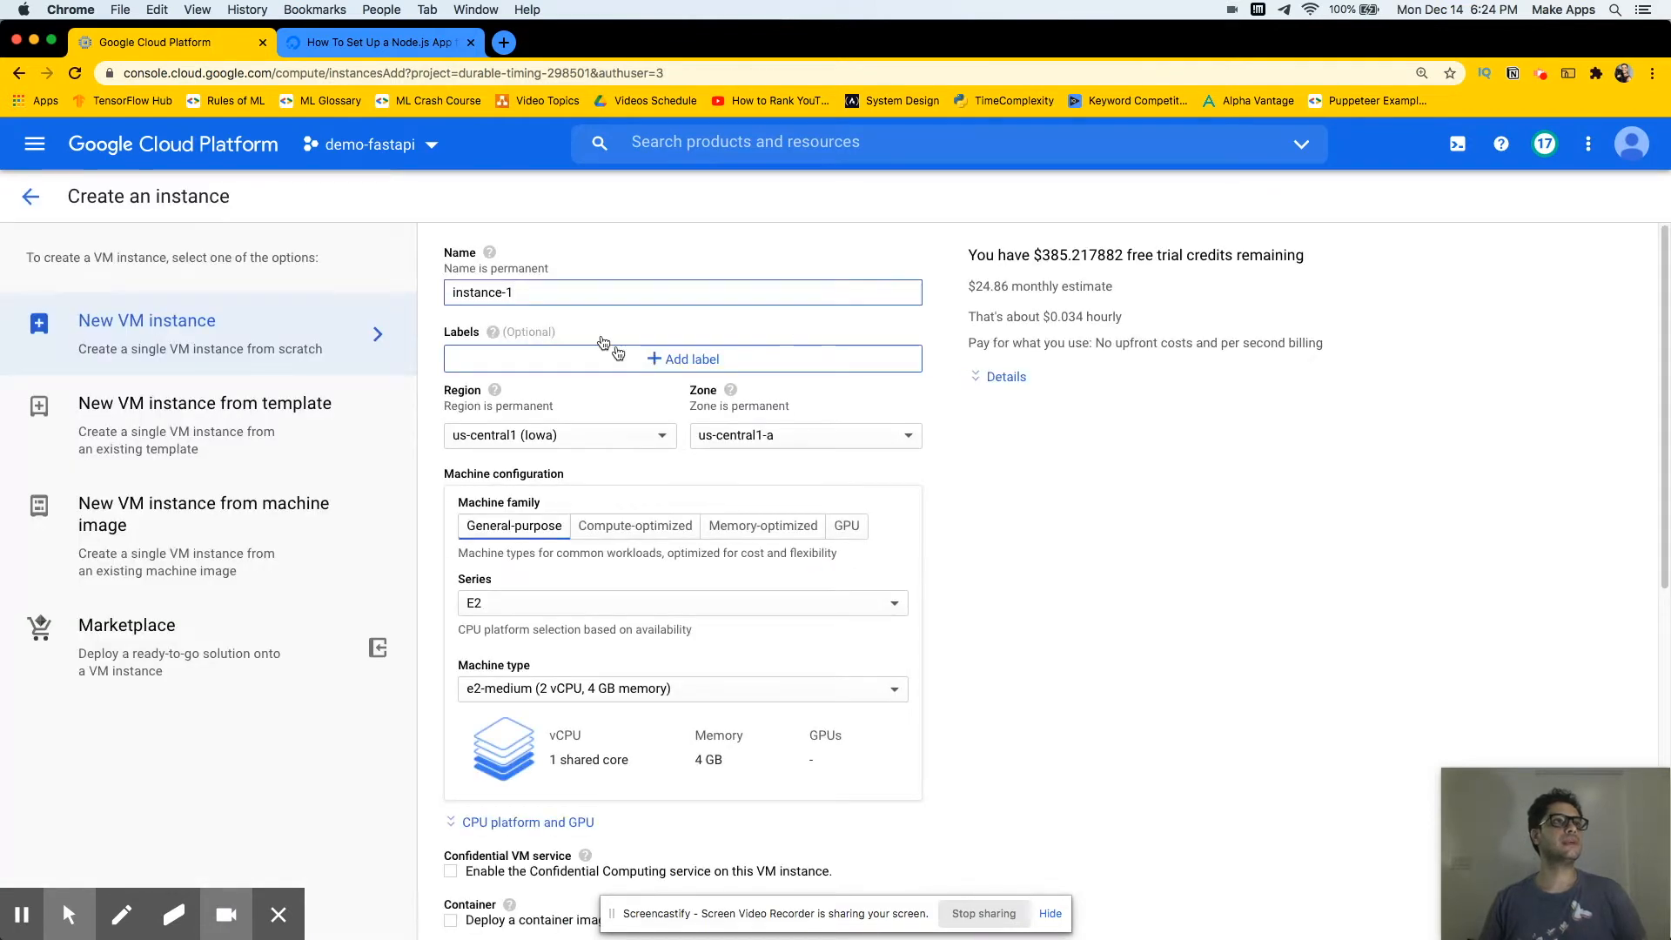
drag(514, 292, 451, 292)
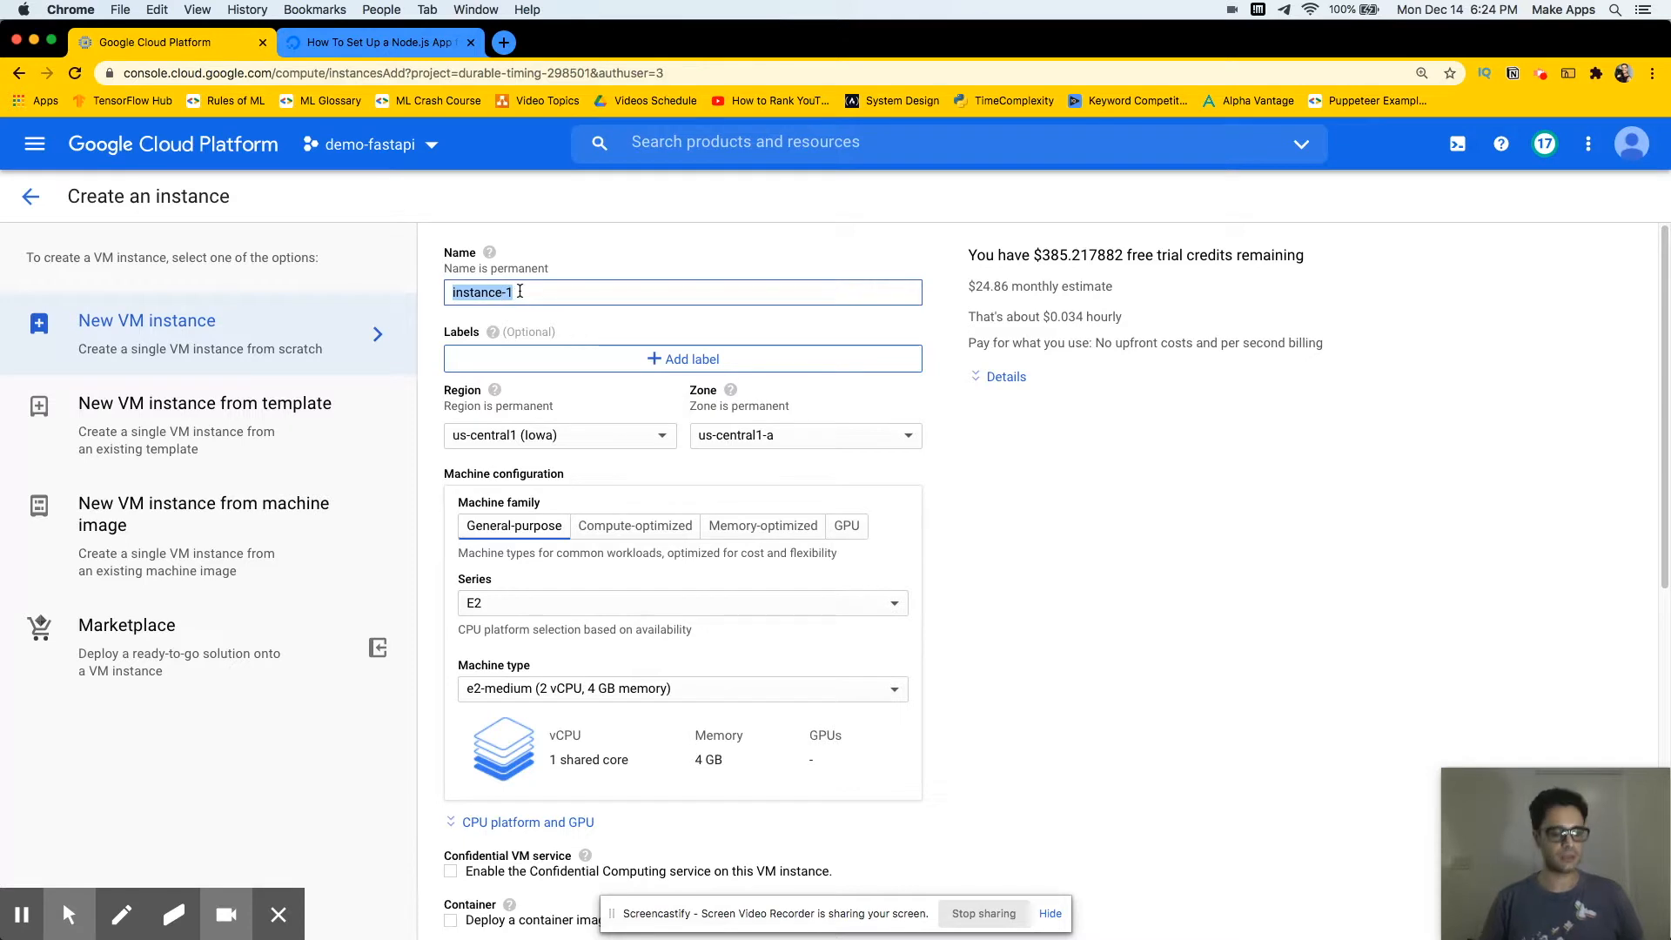
text(superal)
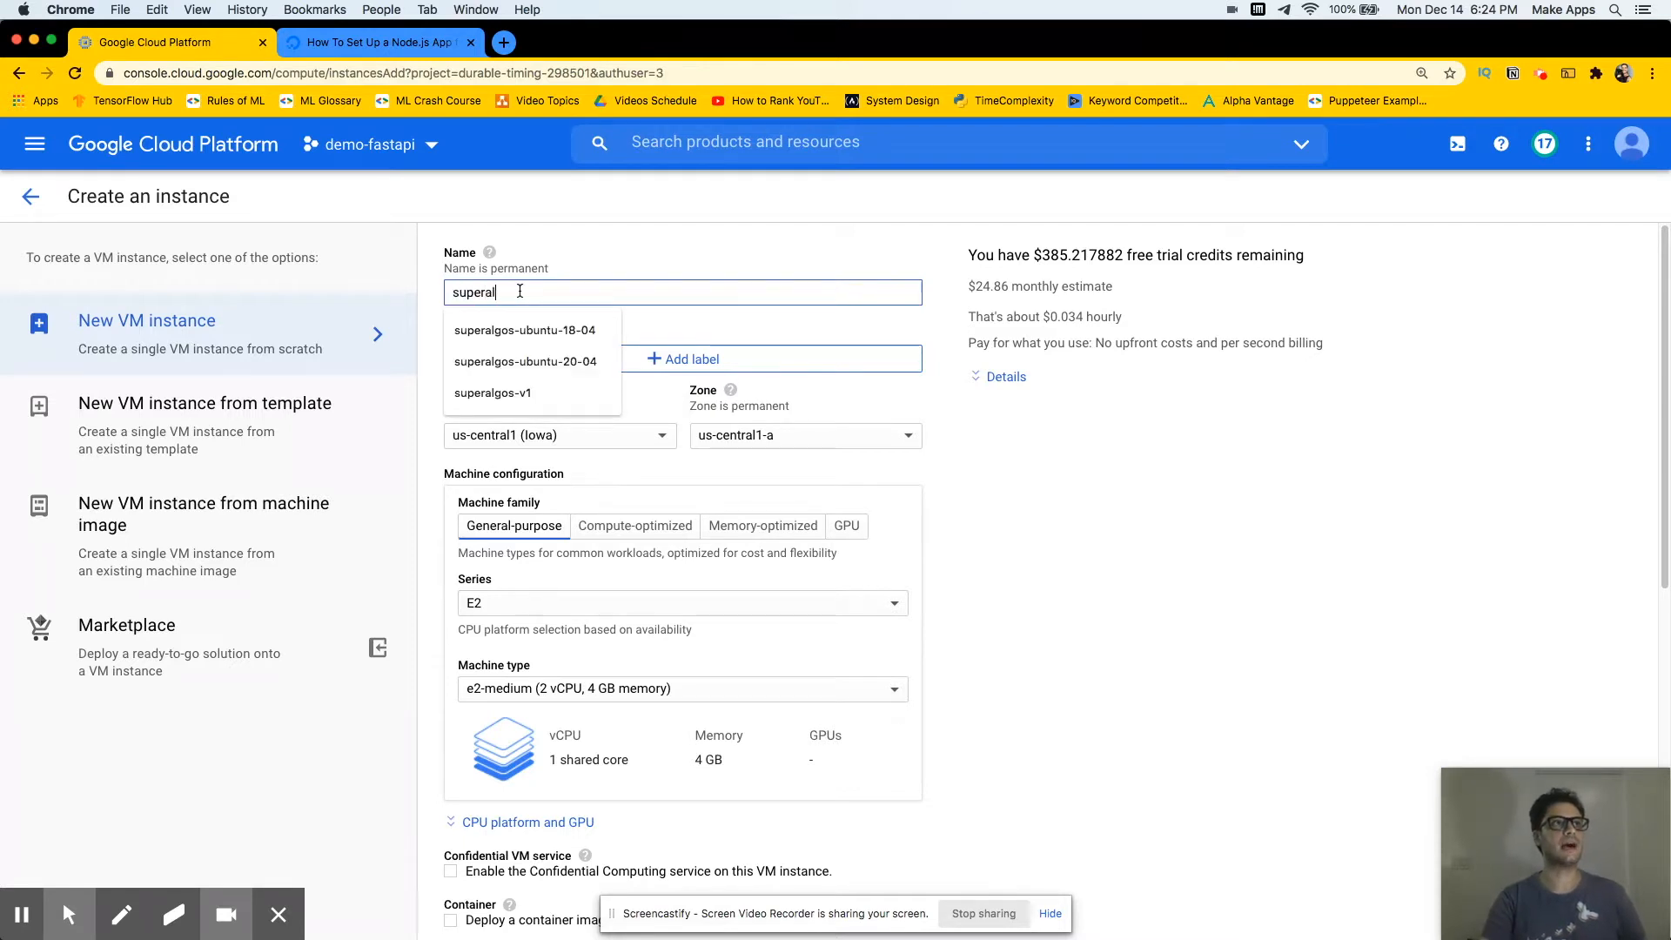
text(gos-)
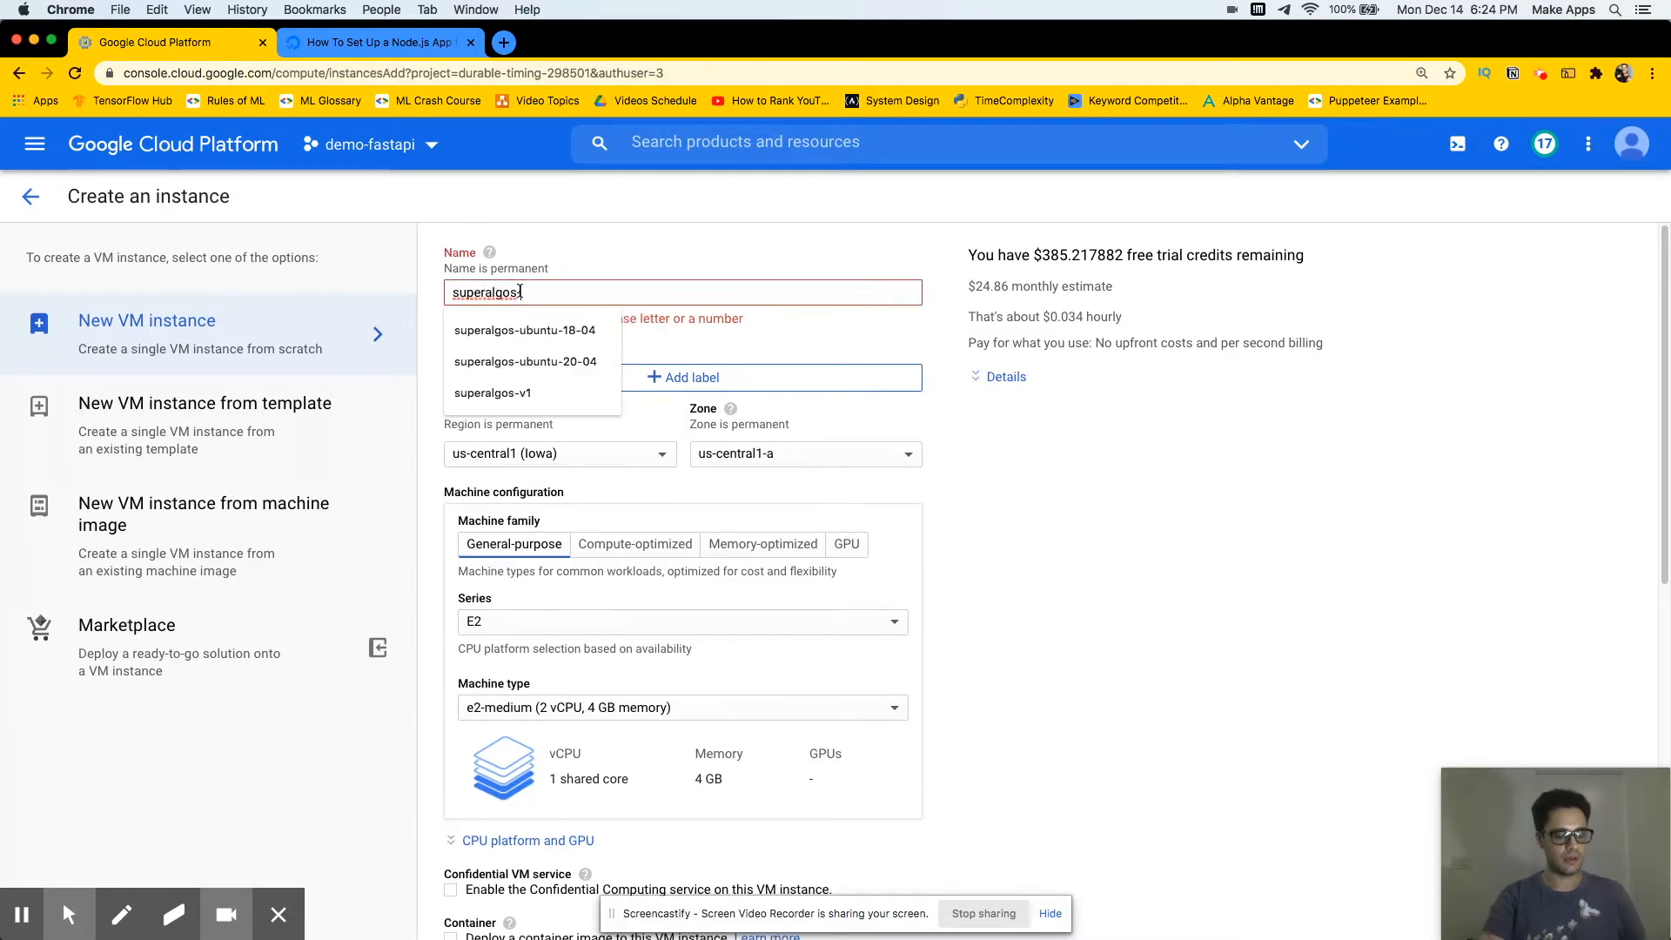
text(ubuntu)
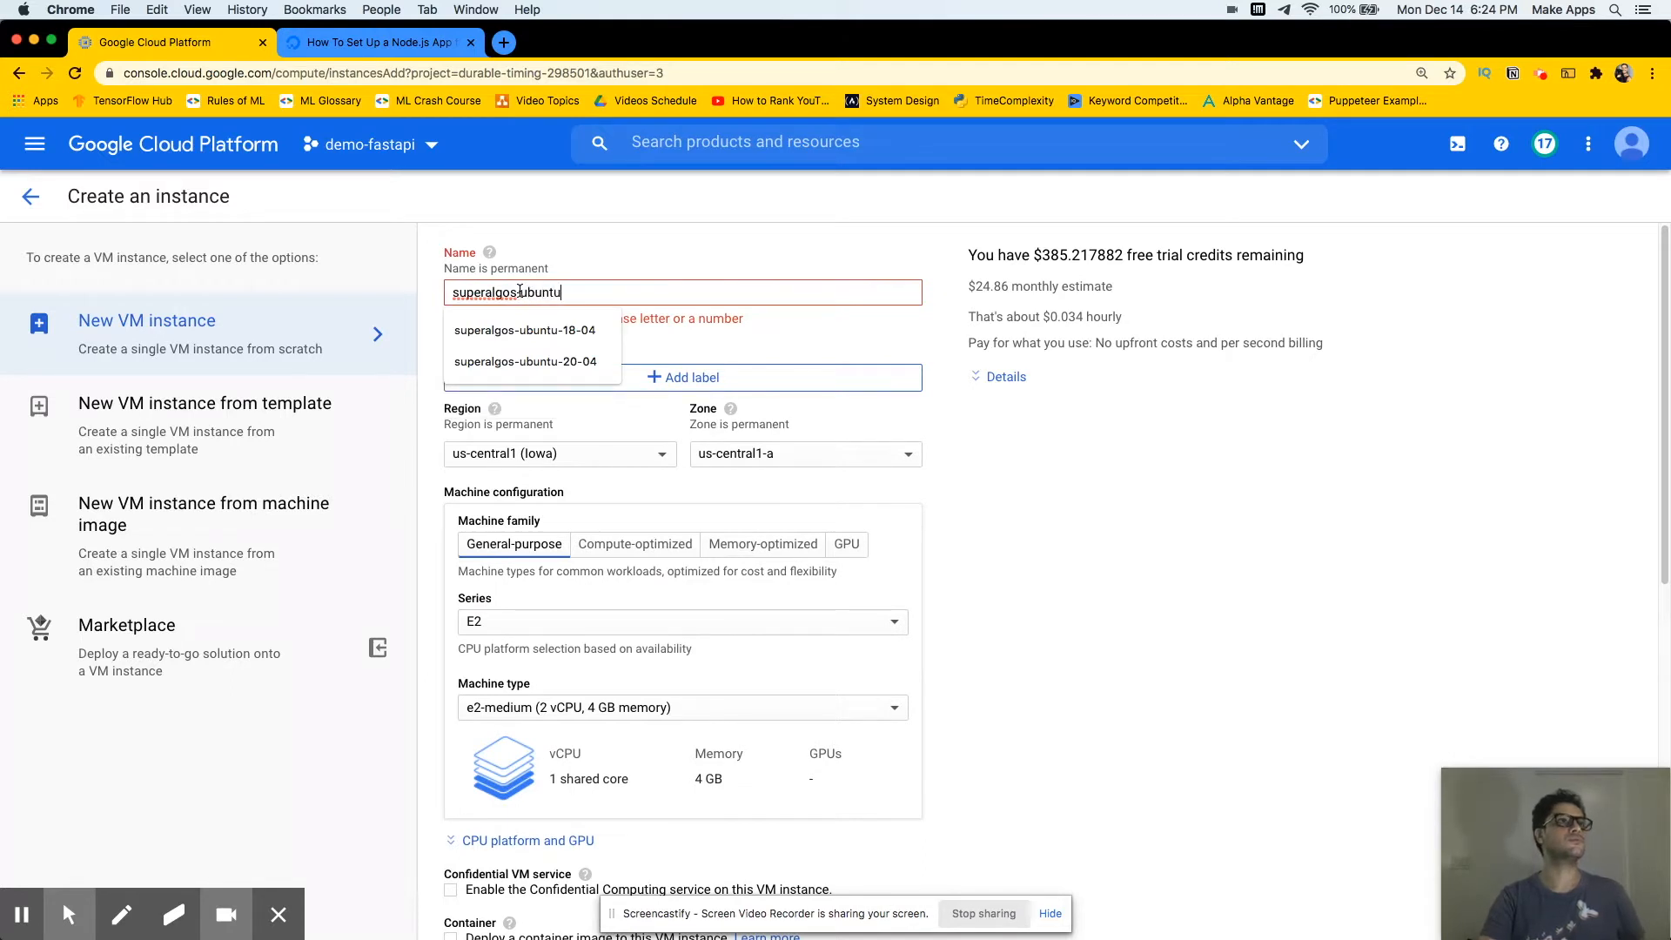
text(-18-0)
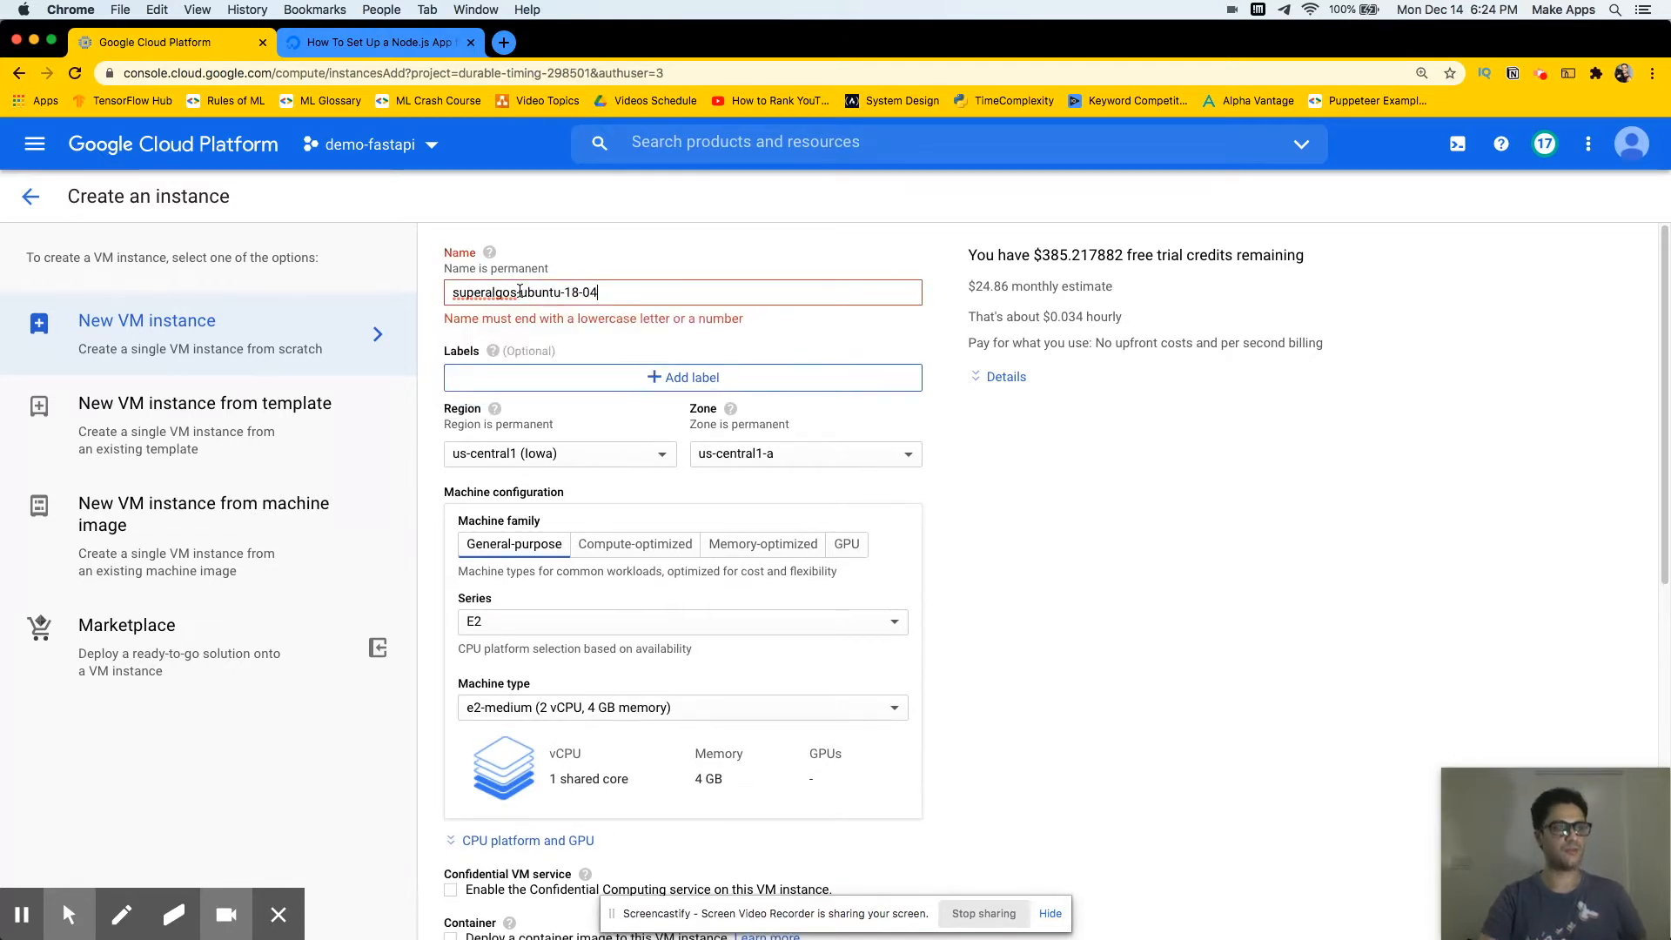
text(4)
click(590, 292)
drag(597, 293, 564, 292)
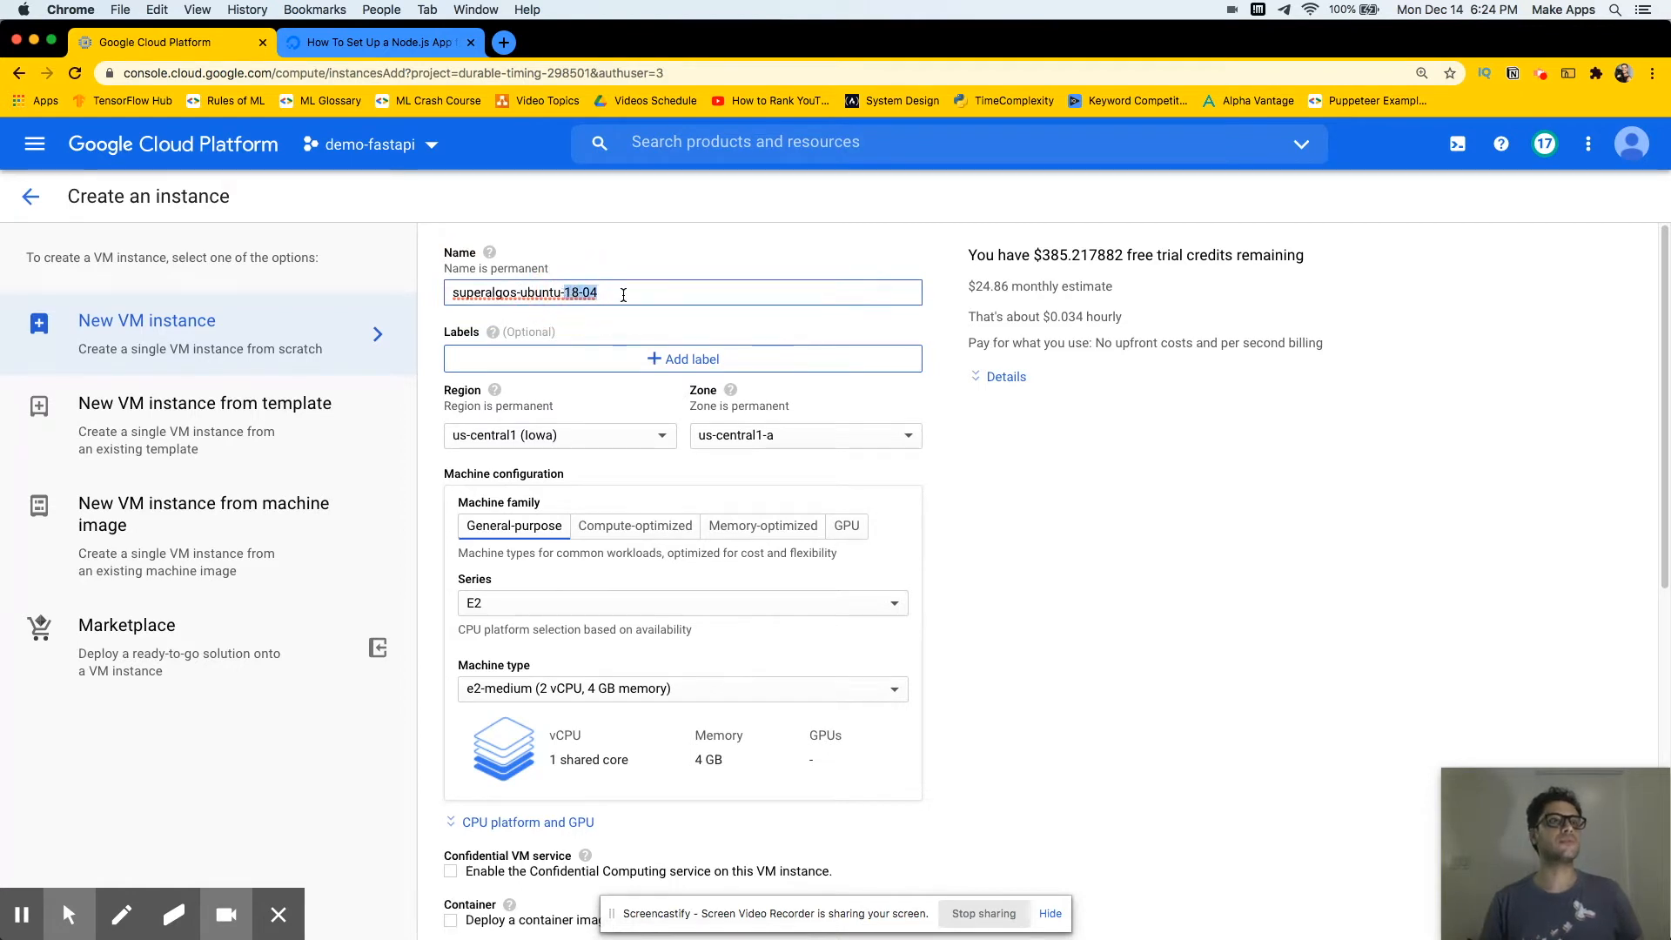
click(608, 293)
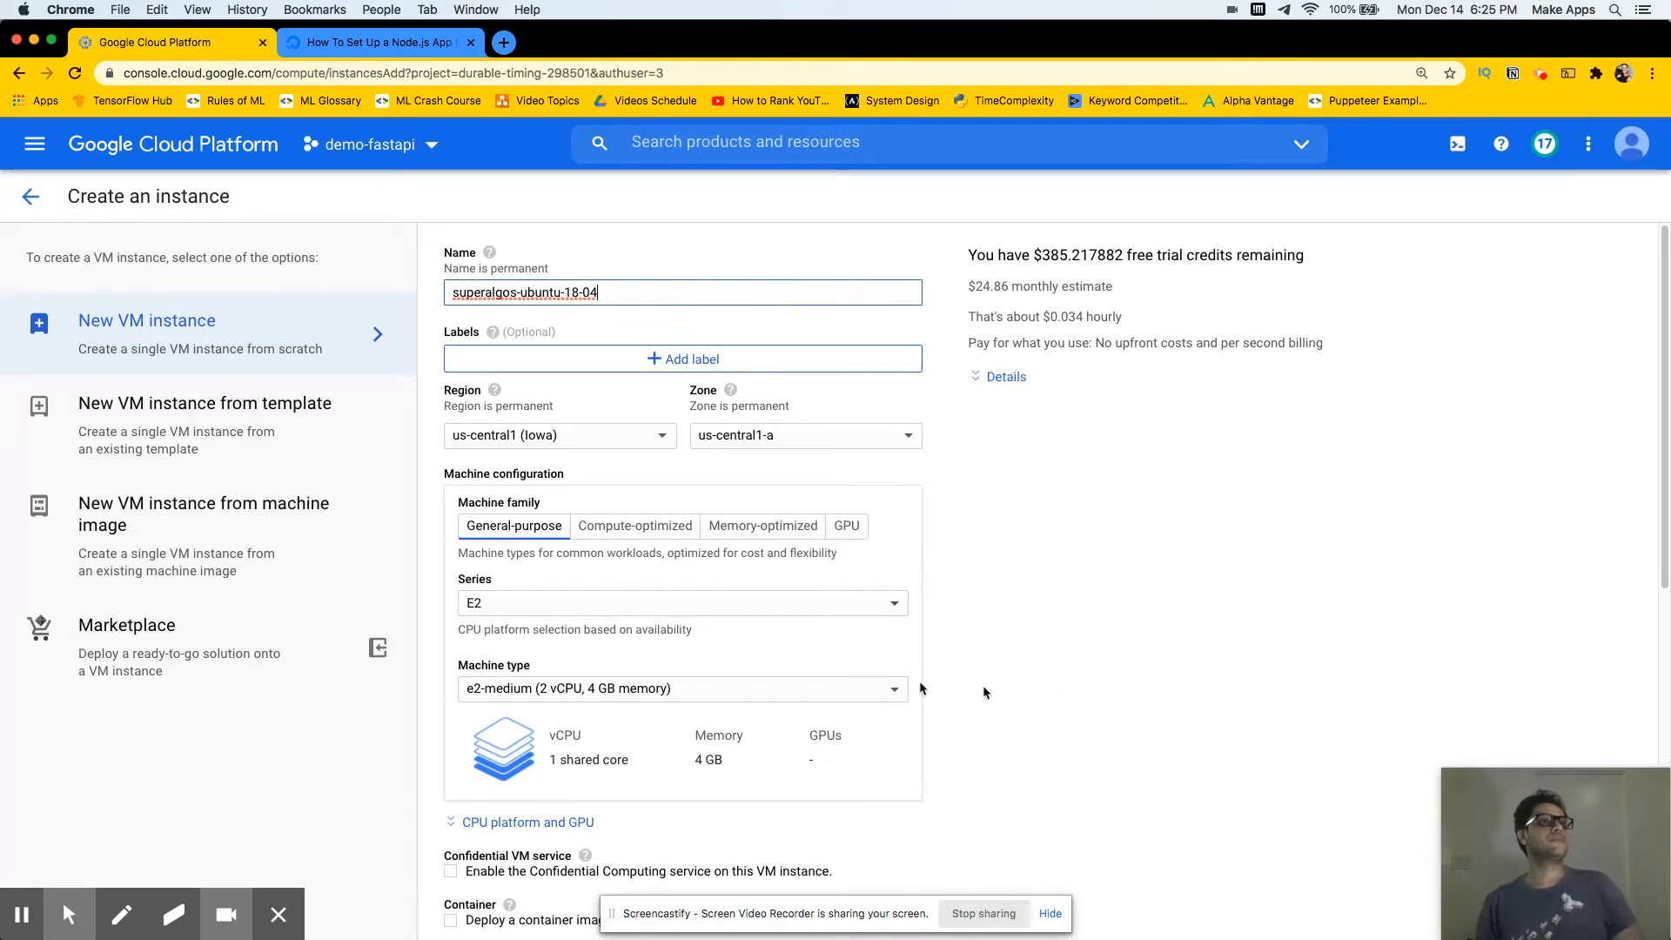
Enable the Confidential Computing service on the new VM instance and accept its required settings
click(1051, 915)
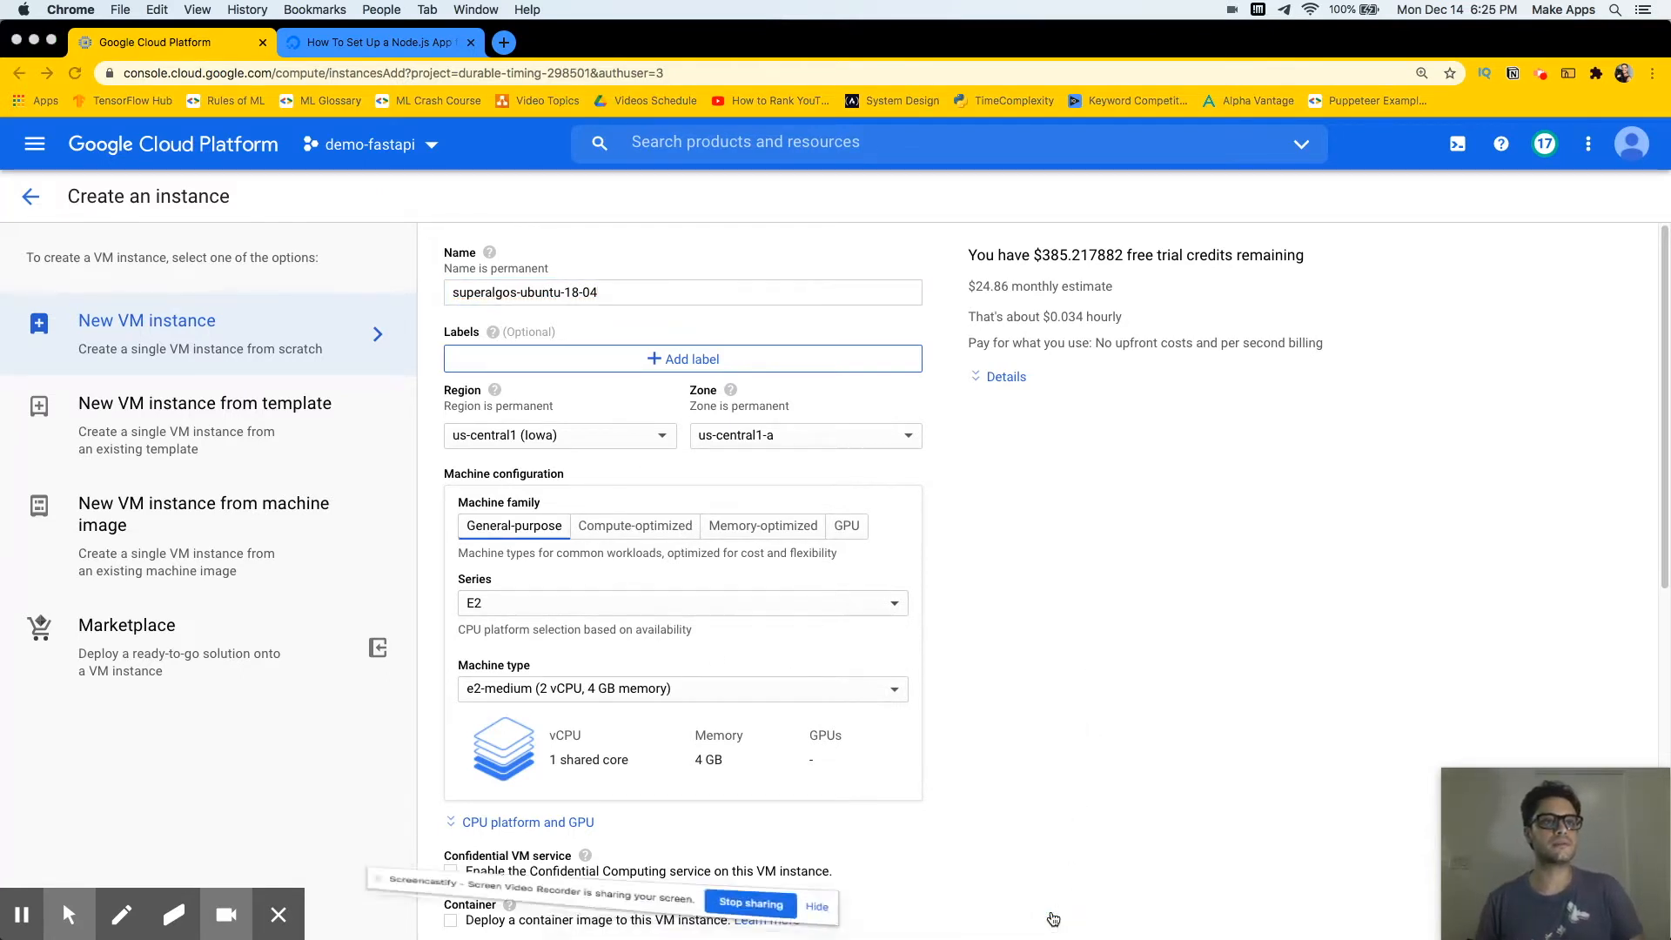
scroll(1059, 794, down, 2)
scroll(1058, 795, down, 1)
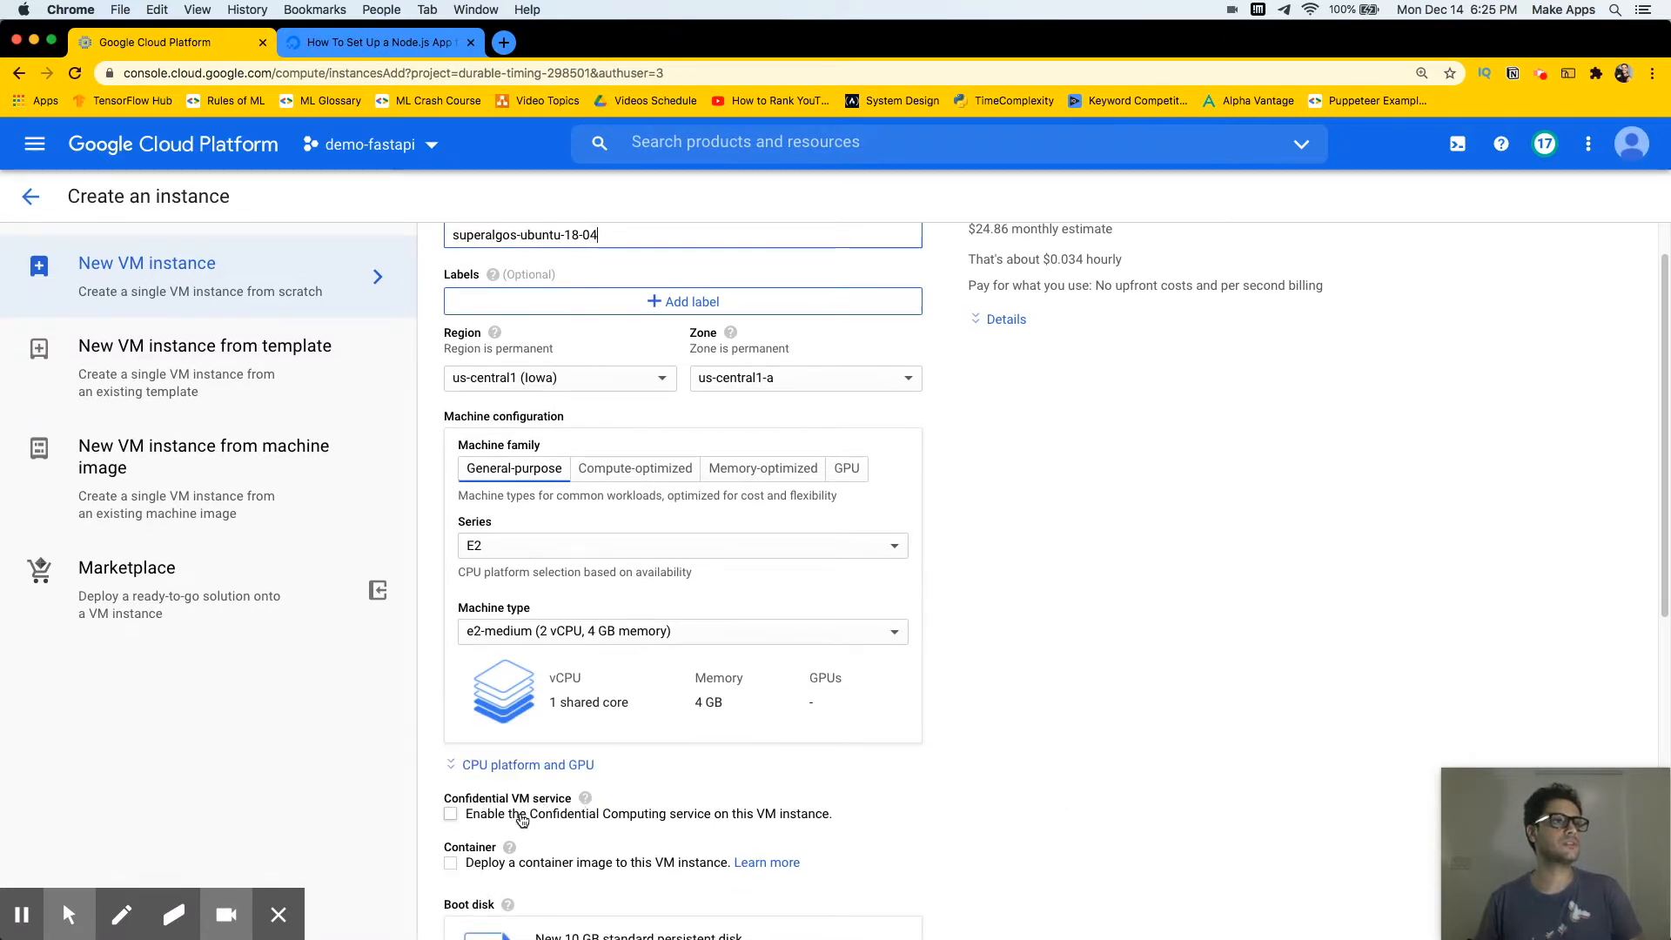
click(452, 815)
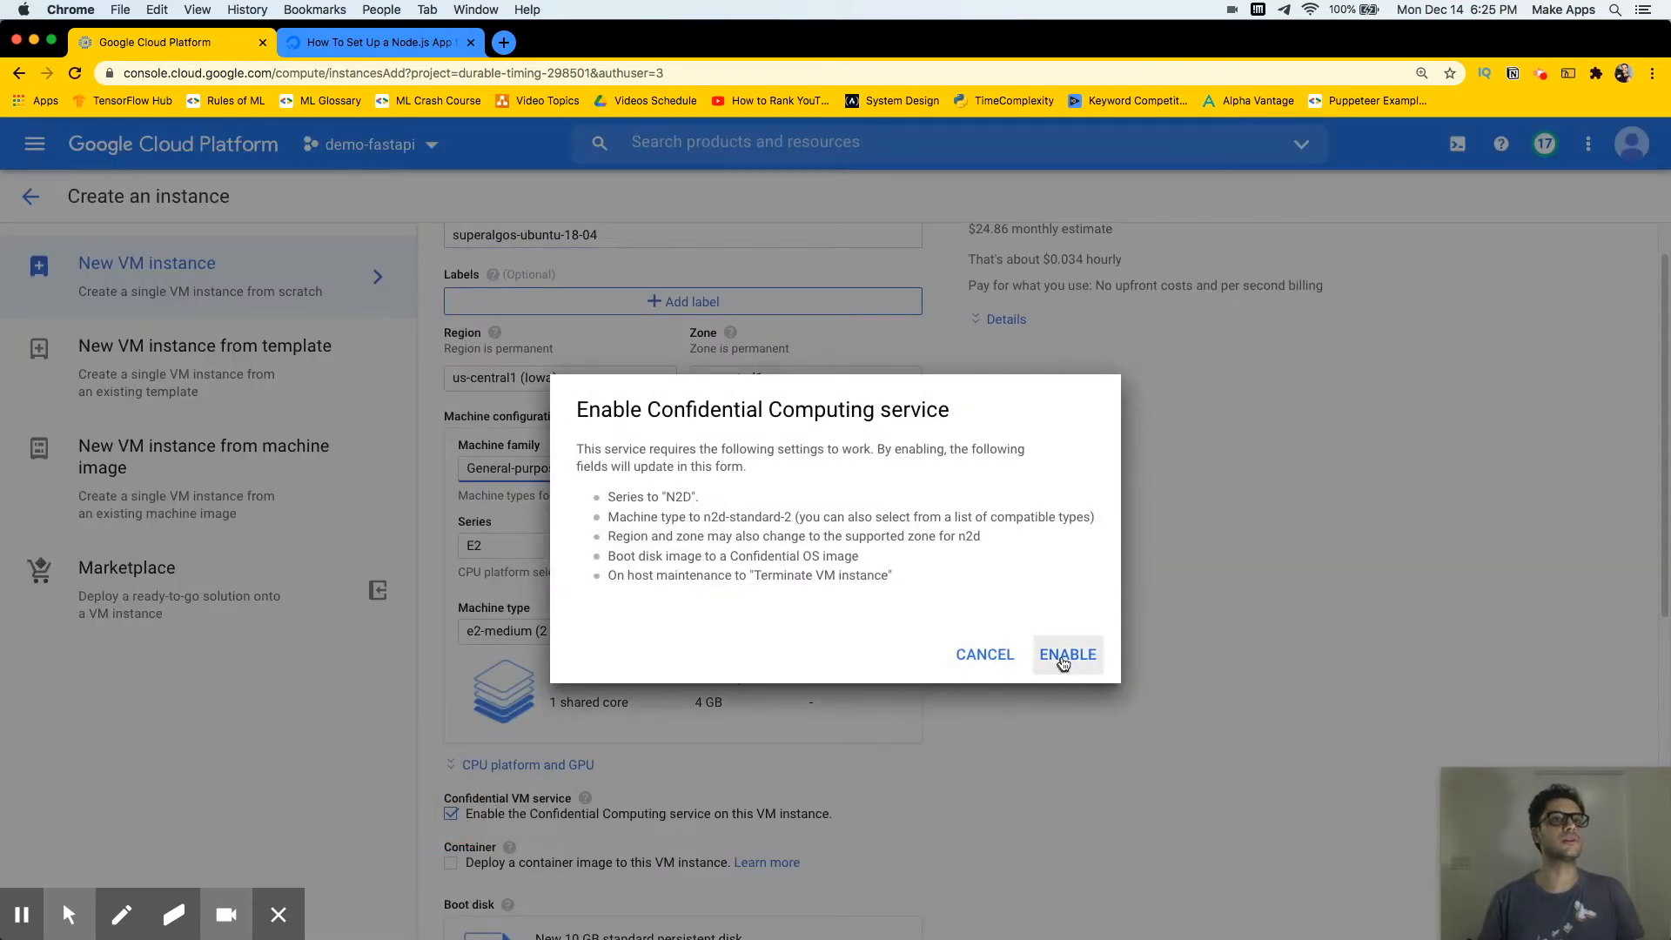
click(1063, 664)
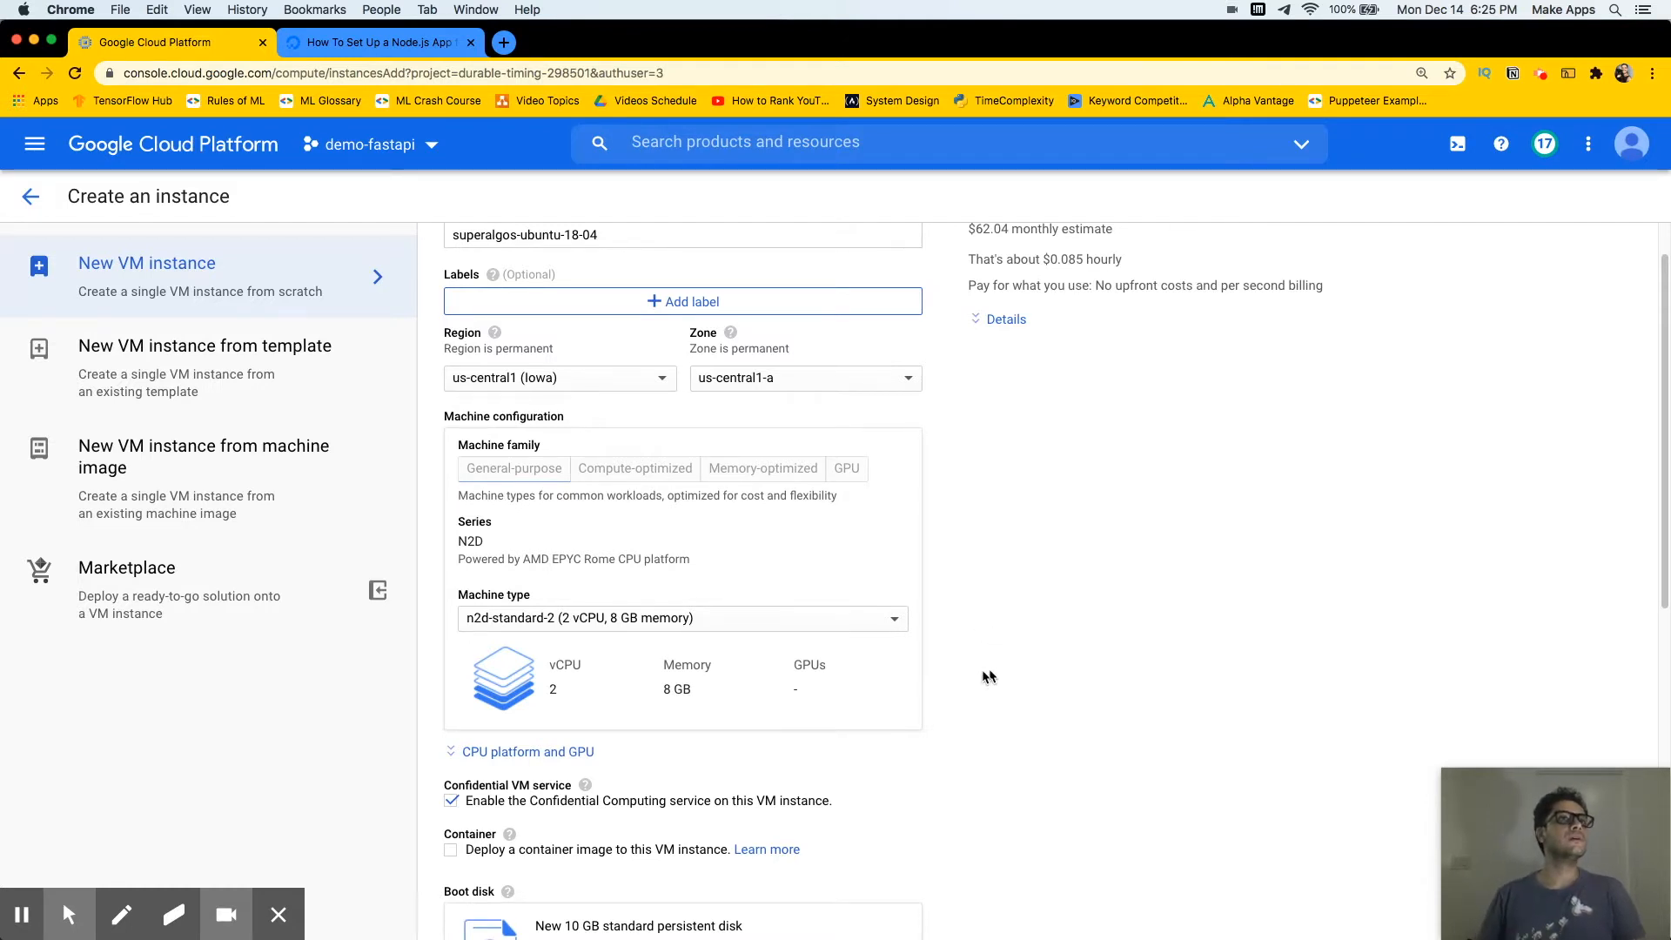
Set the boot disk size to 100 GB, keeping the Ubuntu 18.04 LTS image and standard persistent disk
scroll(981, 647, down, 1)
scroll(978, 642, down, 3)
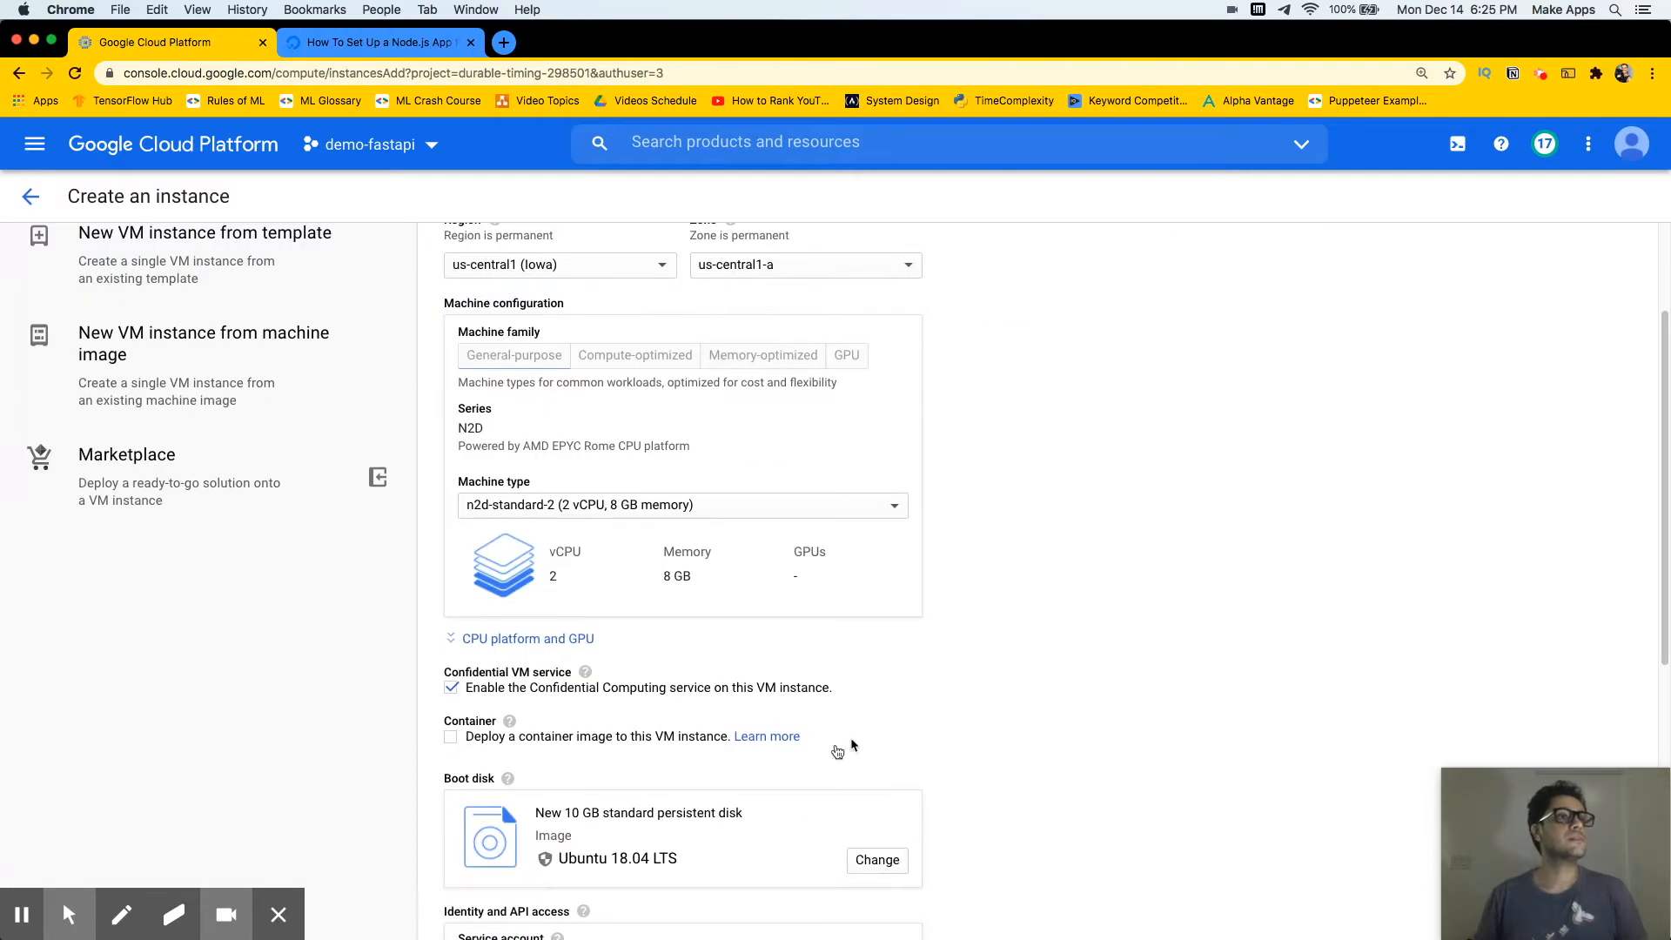
scroll(778, 775, down, 1)
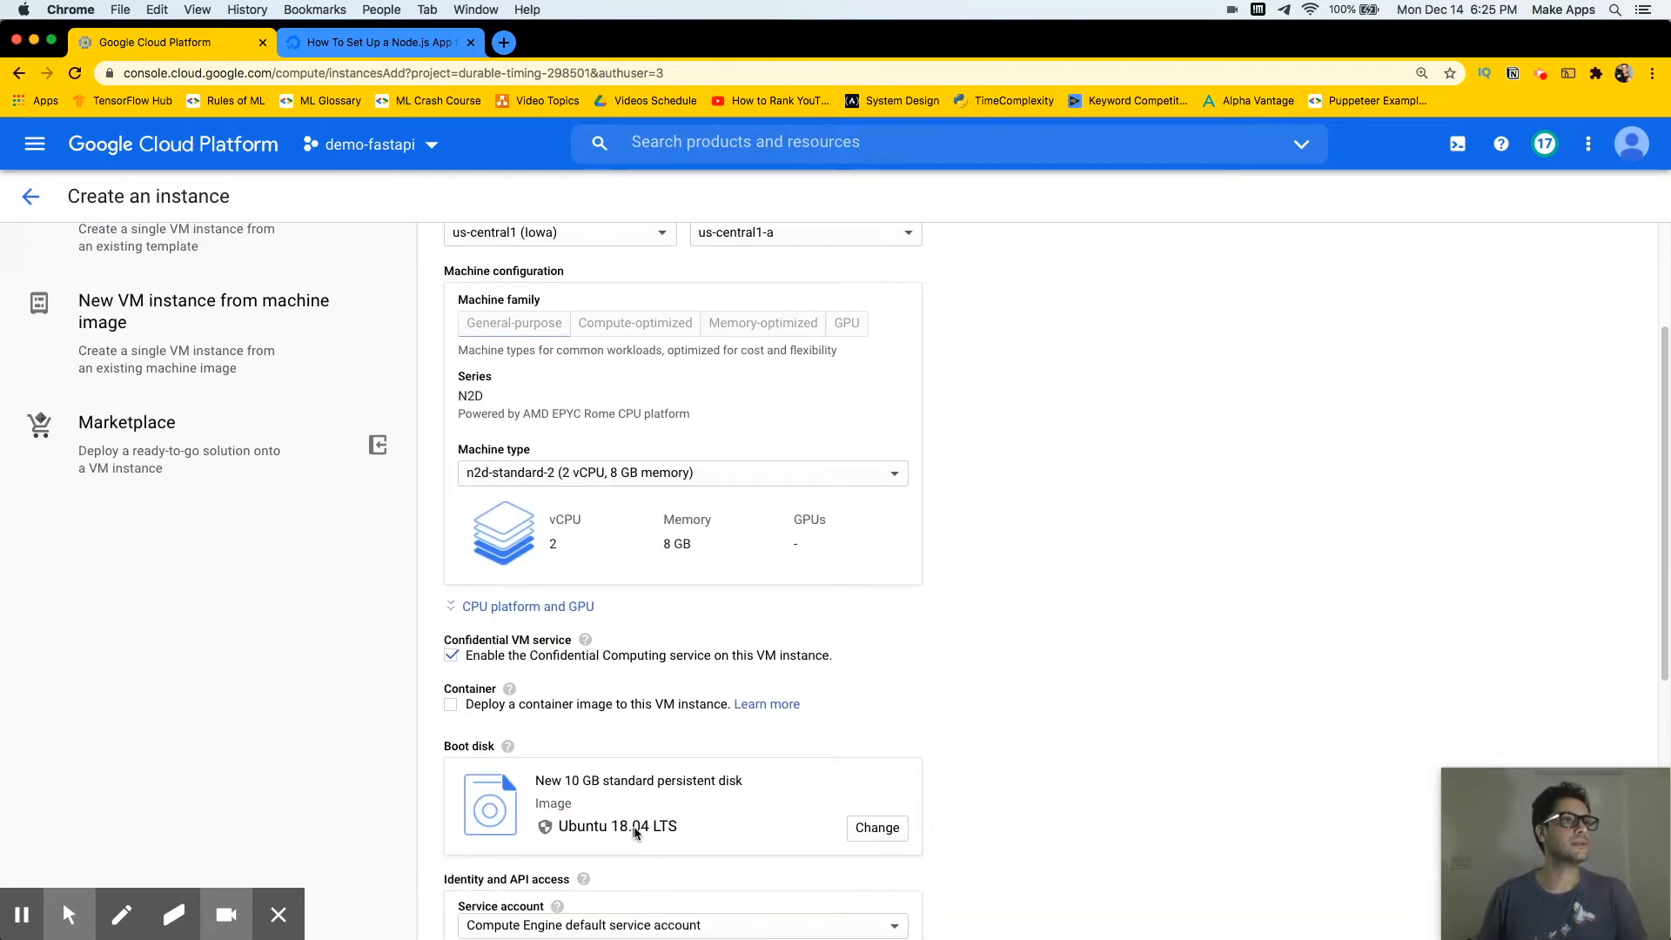
click(878, 828)
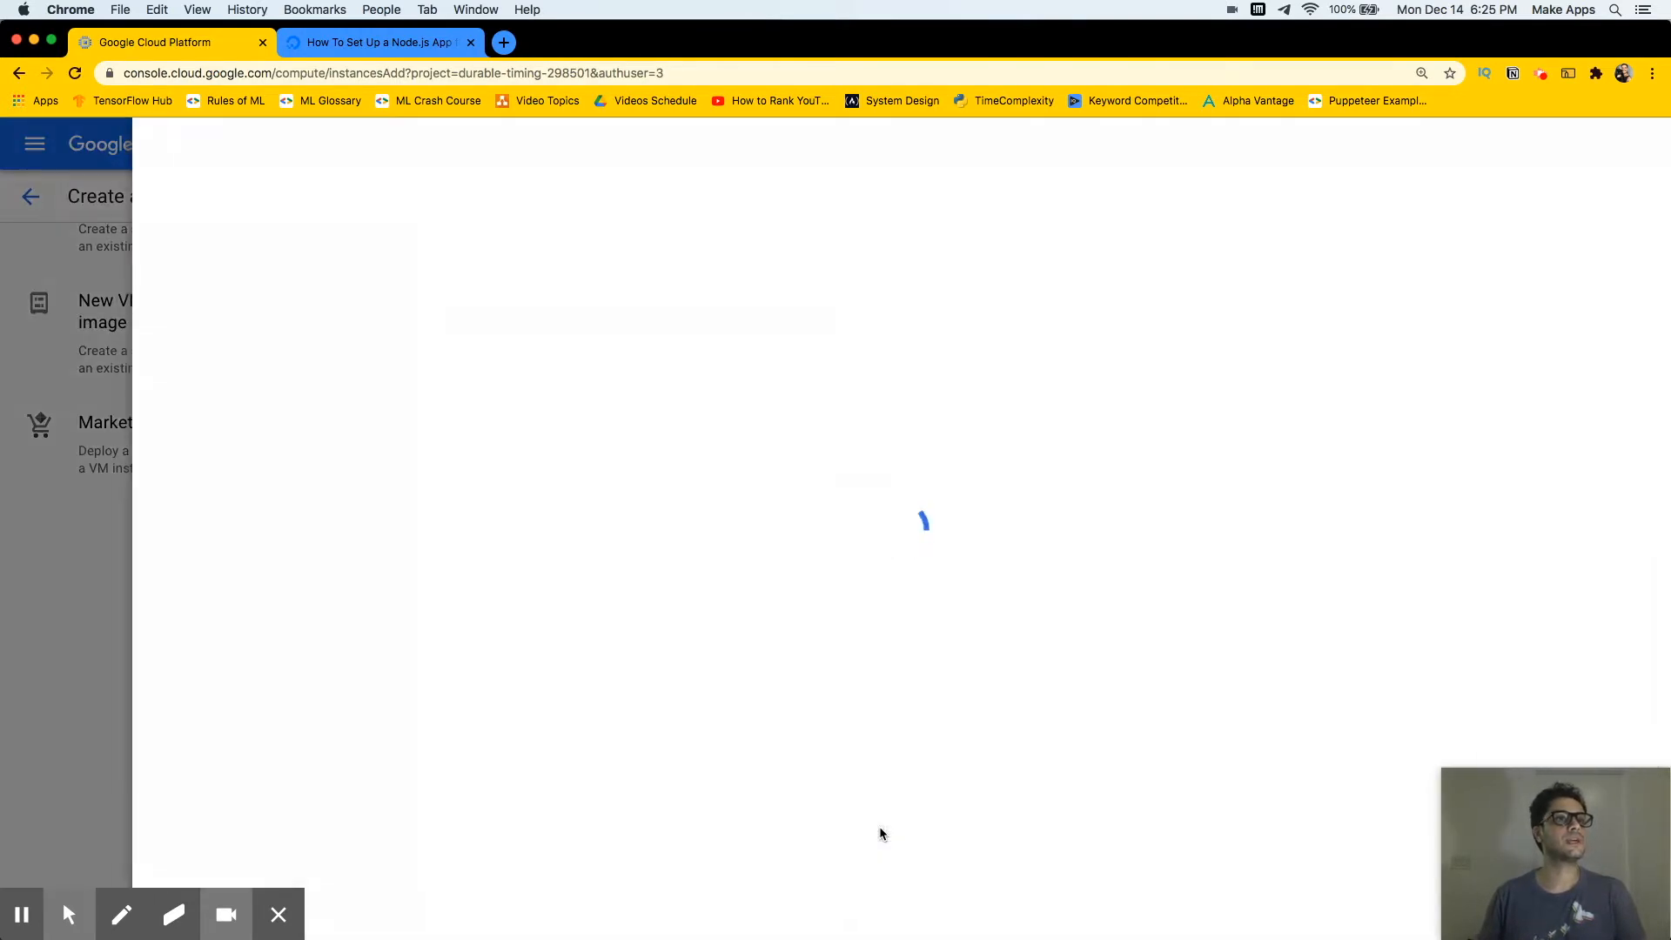
click(473, 386)
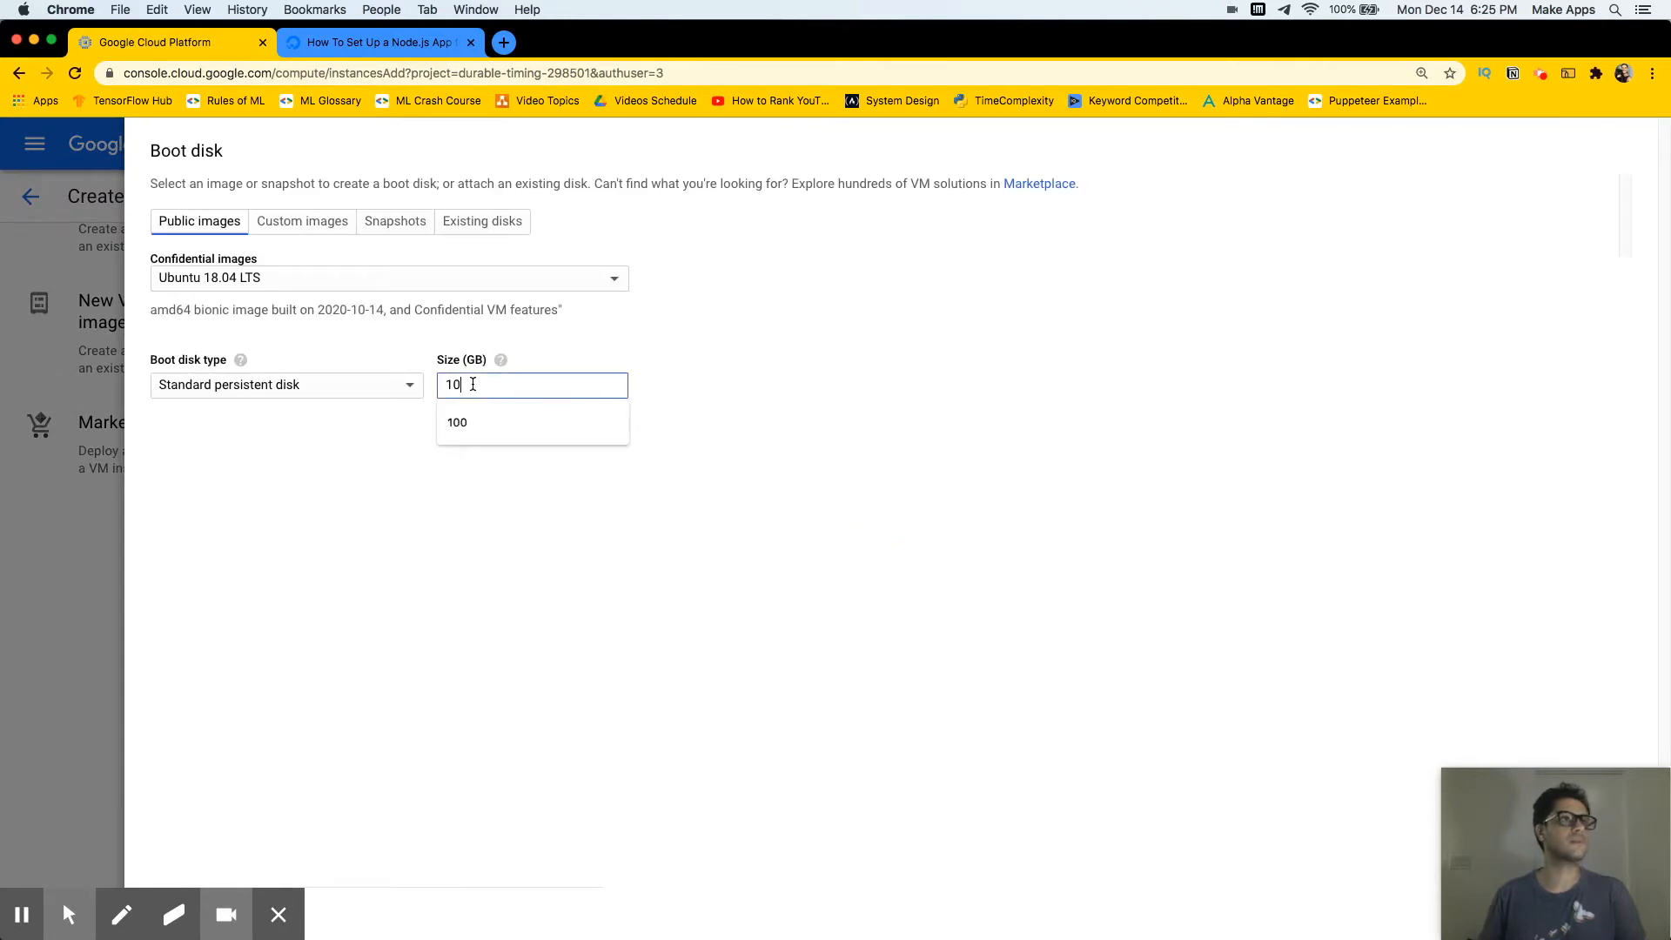
text(0)
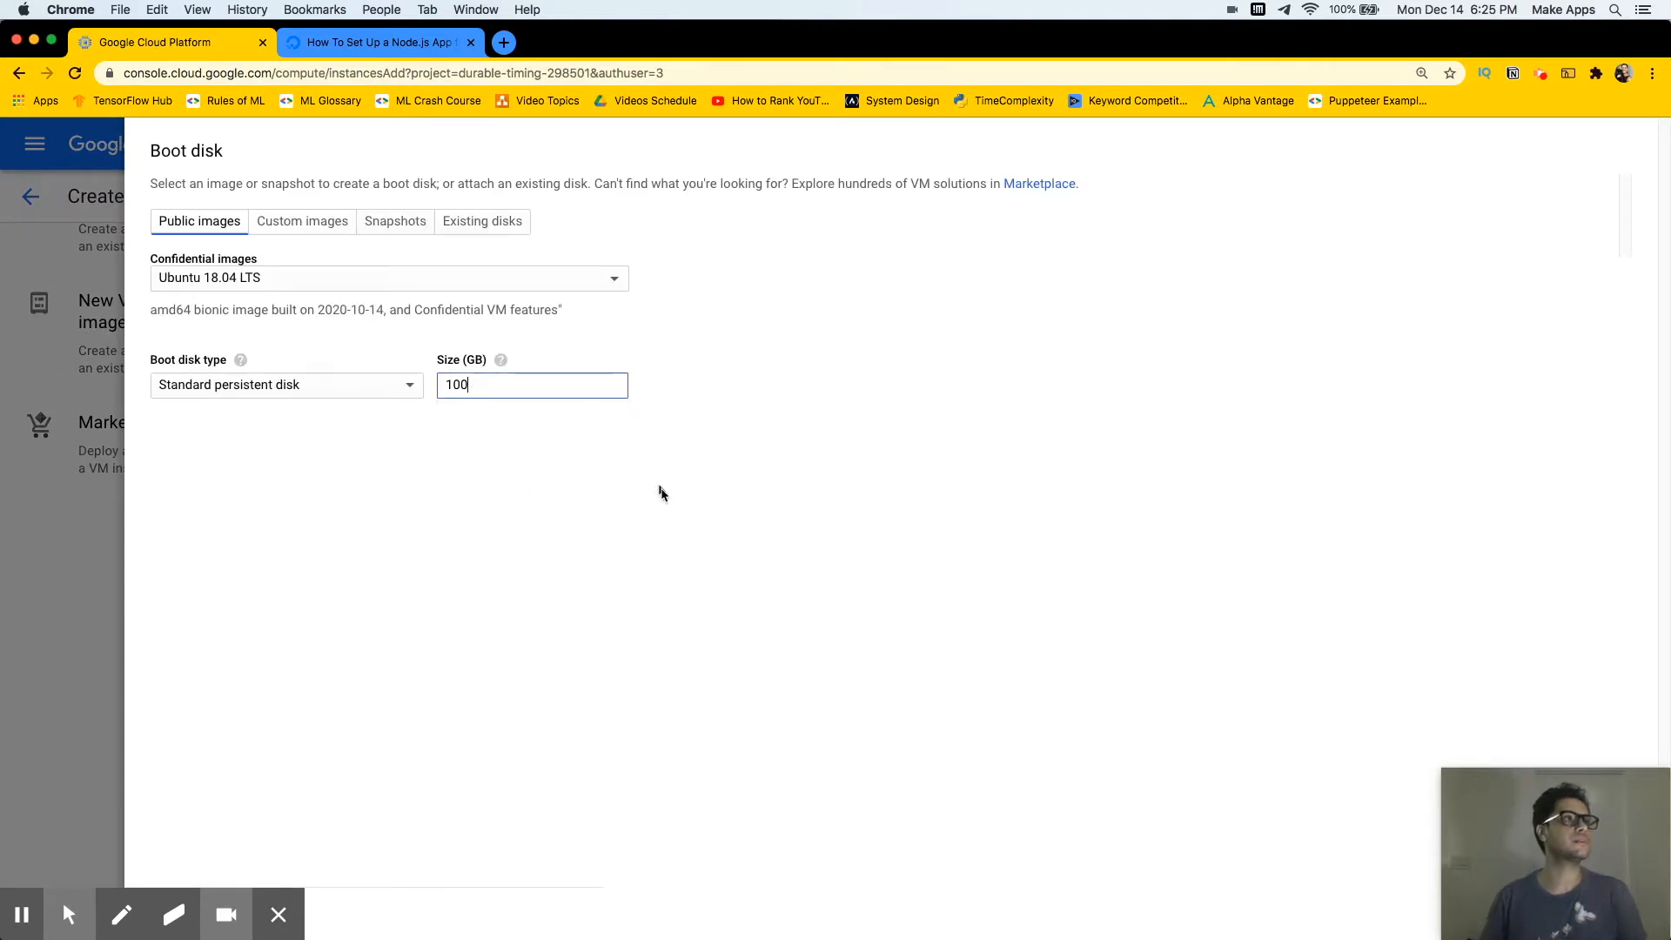
click(77, 588)
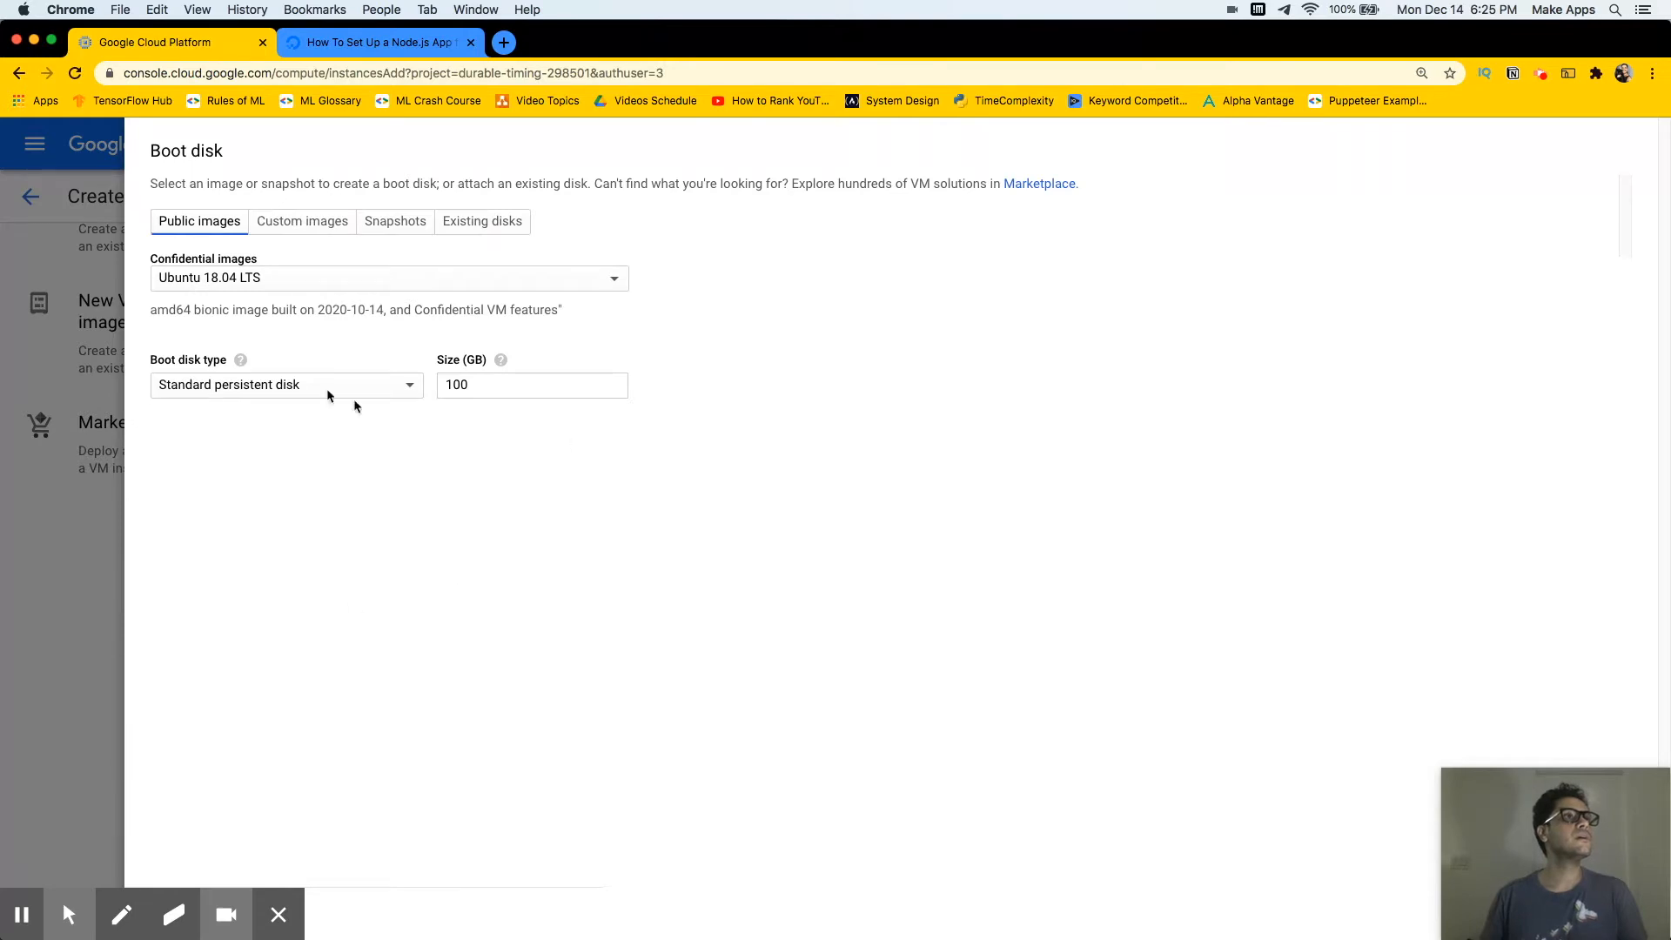
click(278, 914)
click(169, 911)
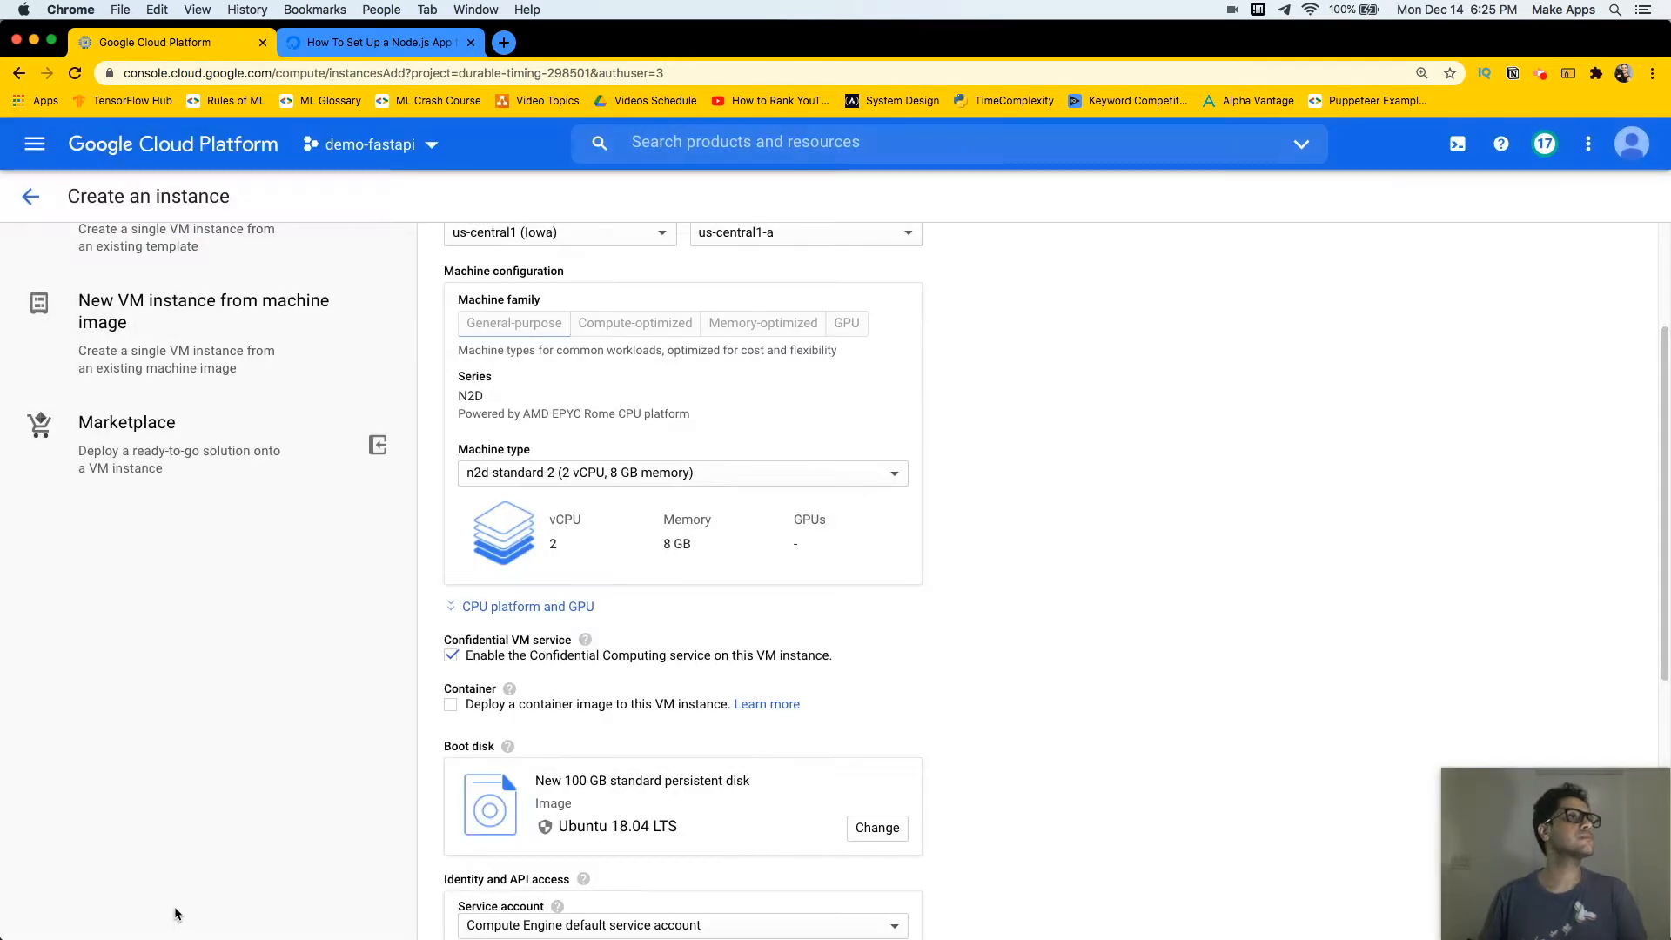
click(429, 783)
Allow HTTP and HTTPS traffic through the instance's firewall and create the VM
scroll(422, 780, down, 3)
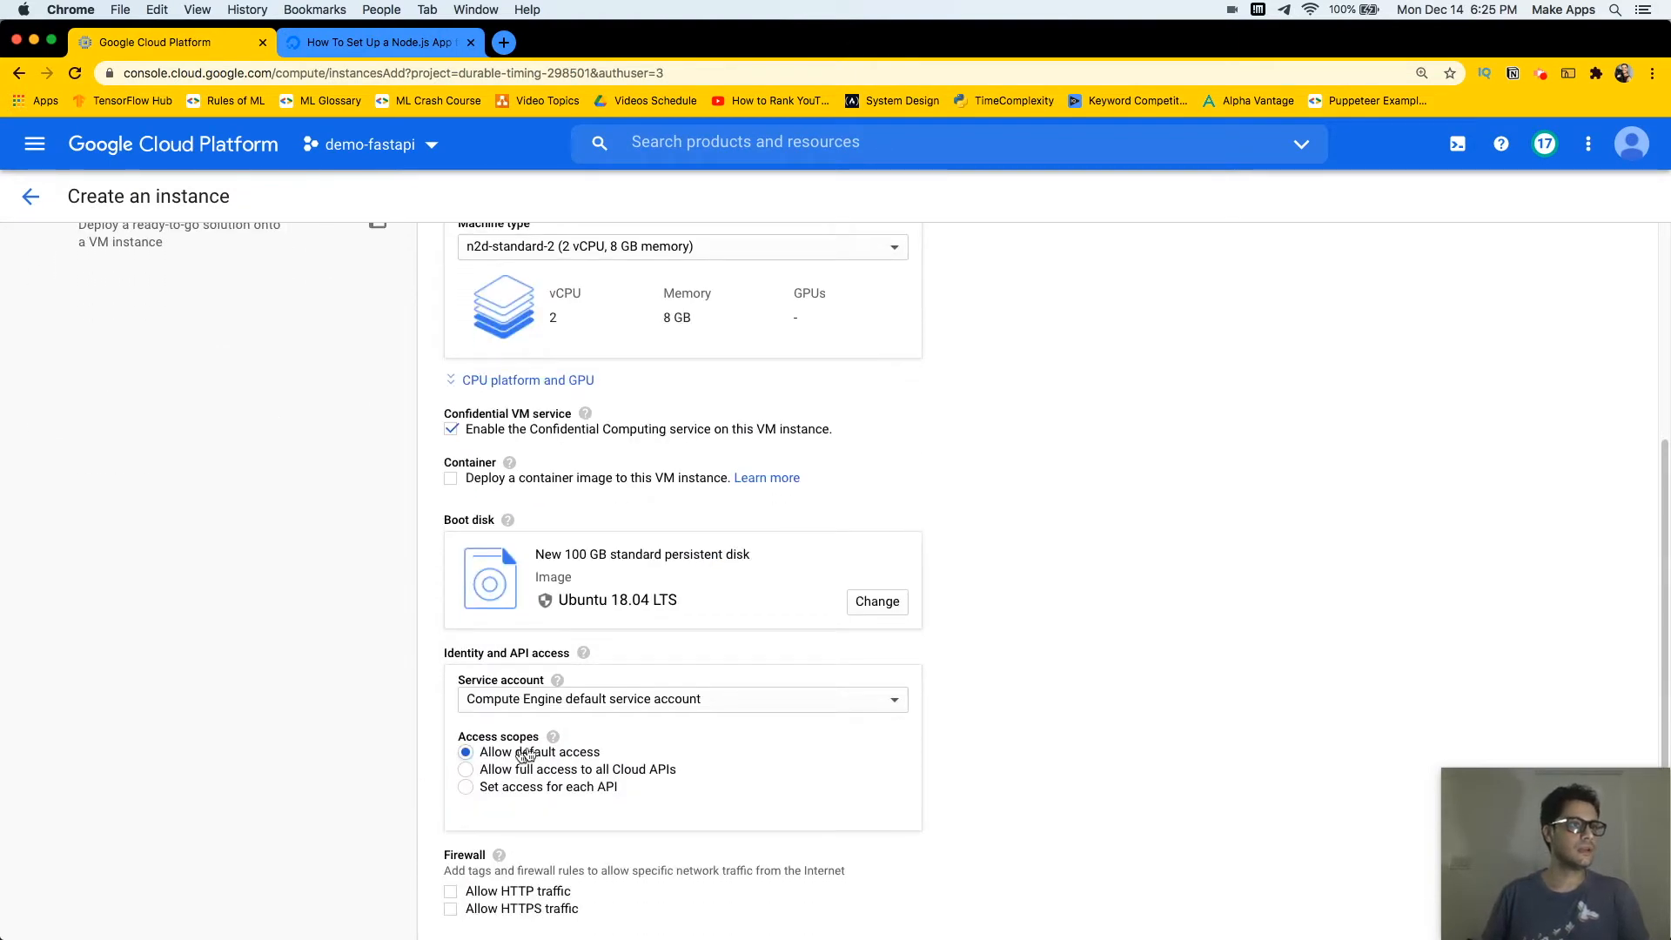
scroll(505, 753, down, 4)
click(450, 736)
click(450, 718)
scroll(451, 726, down, 3)
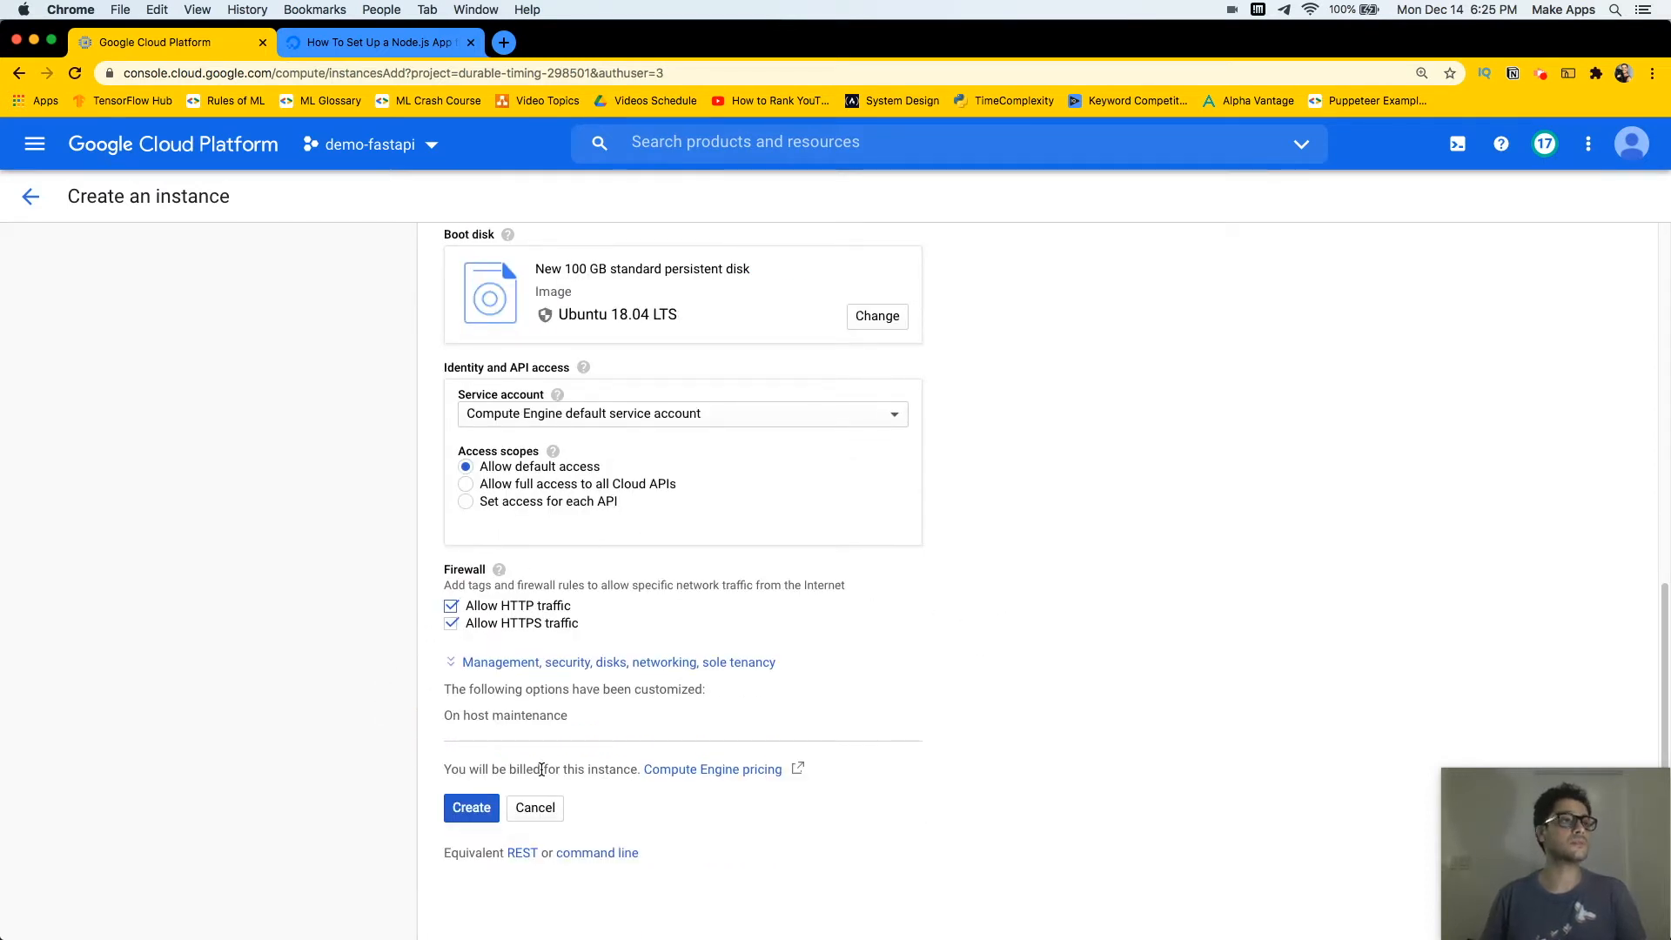
click(471, 808)
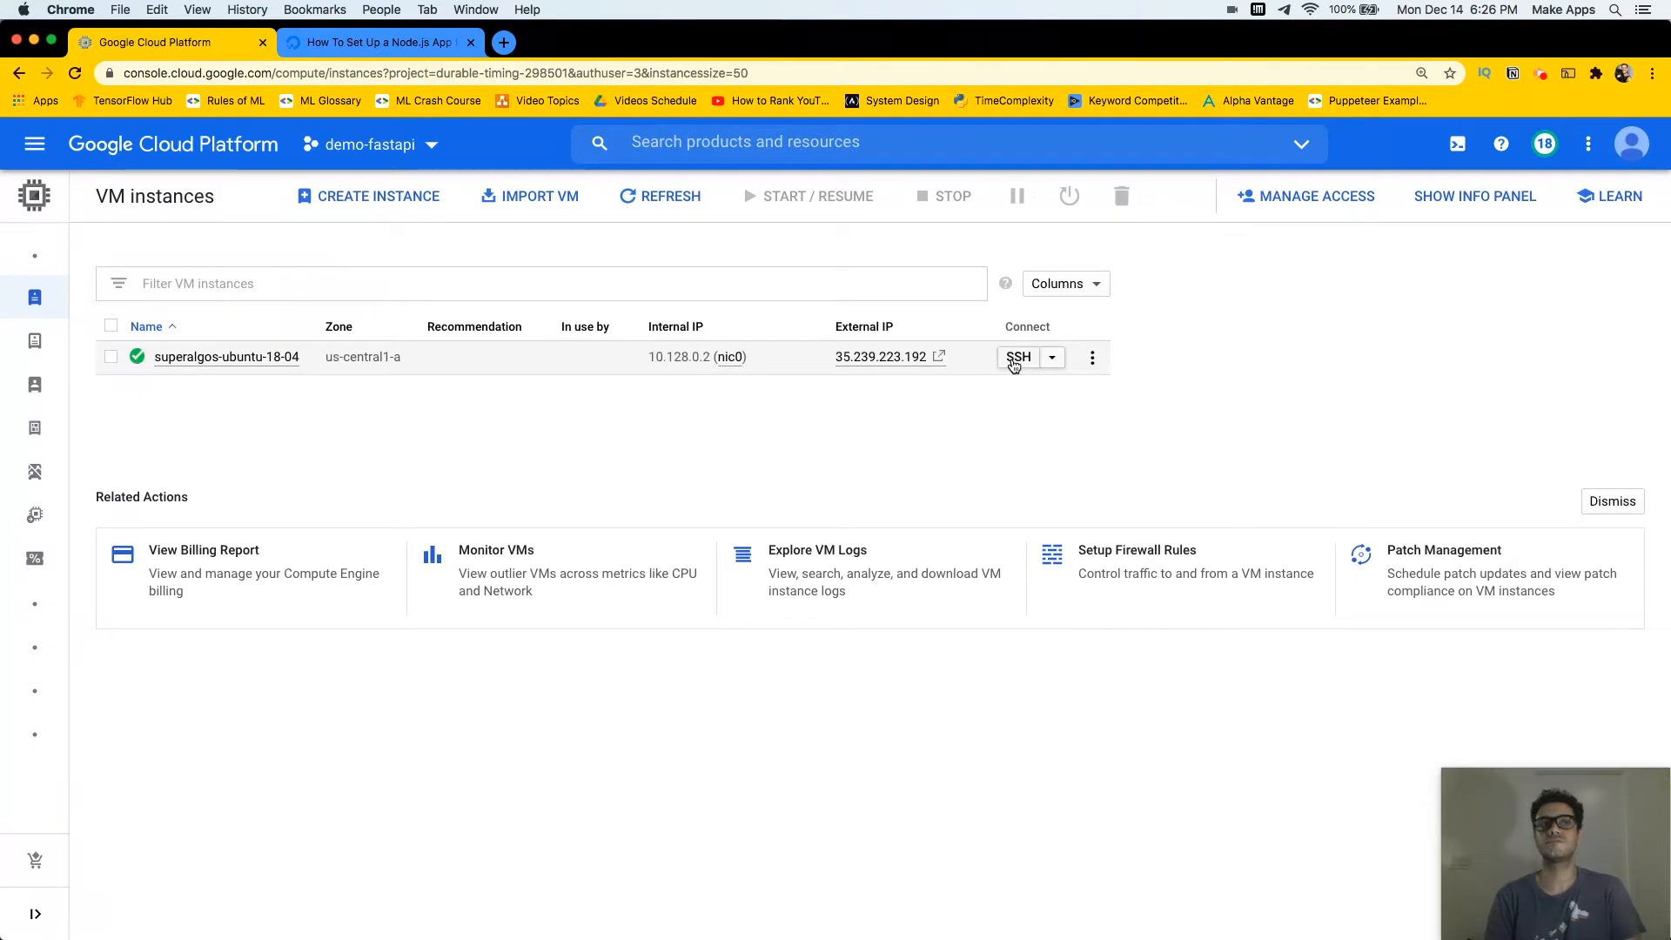
Open an SSH session to the superalgos-ubuntu-18-04 instance and enlarge its window and text
click(1018, 358)
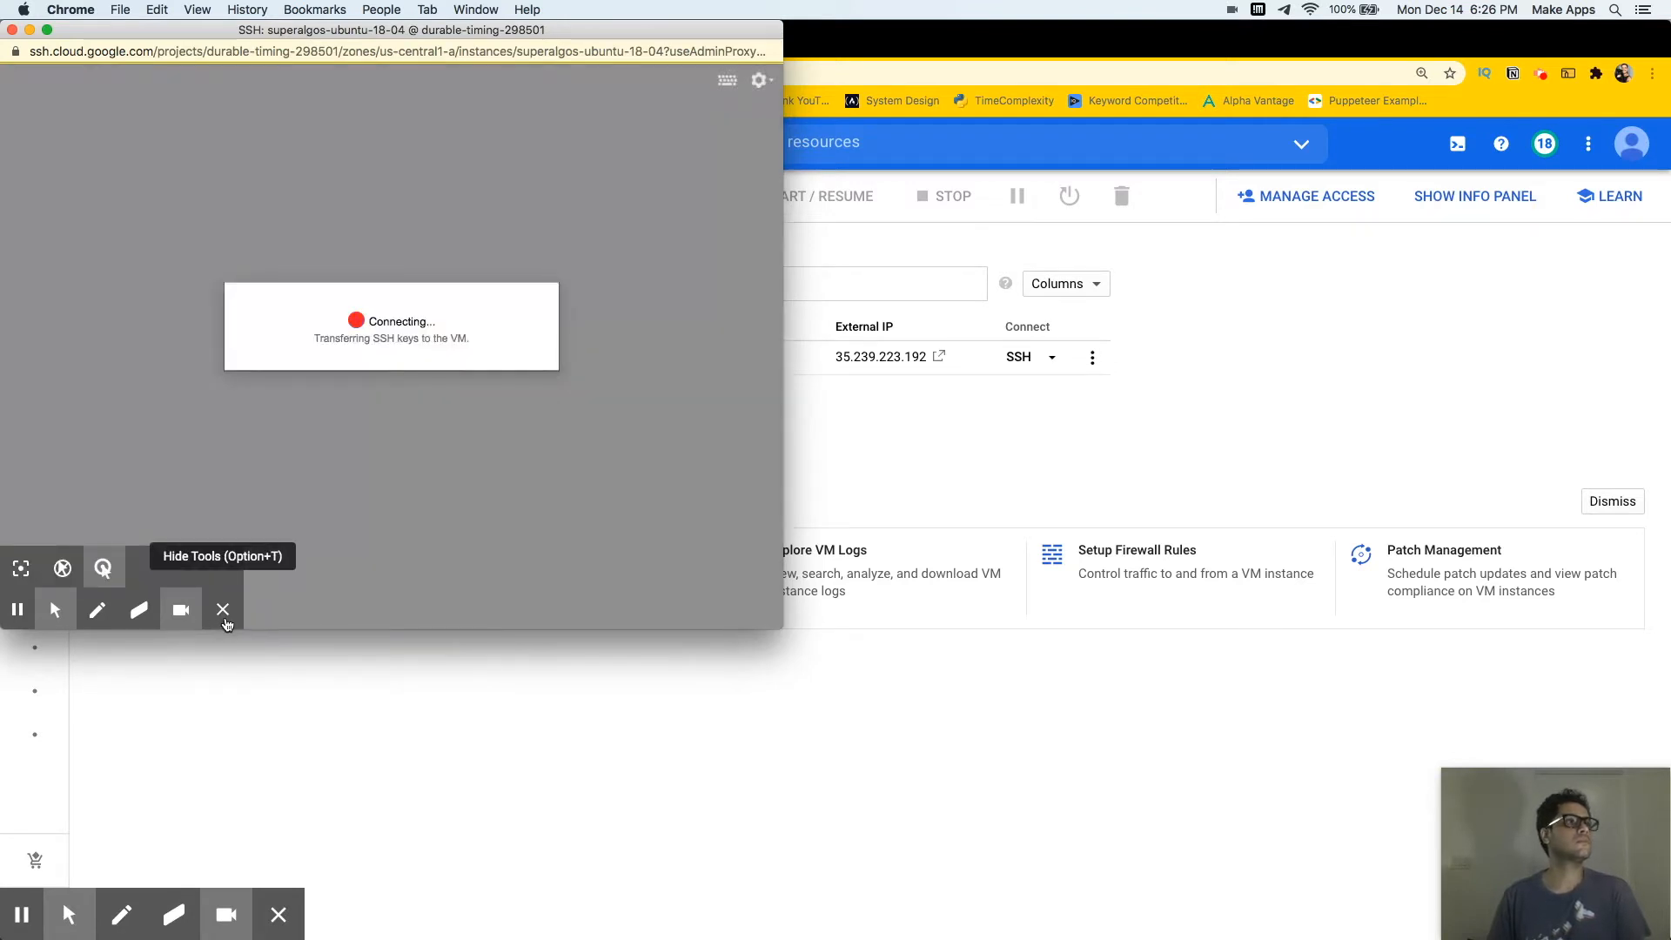
click(224, 619)
click(277, 906)
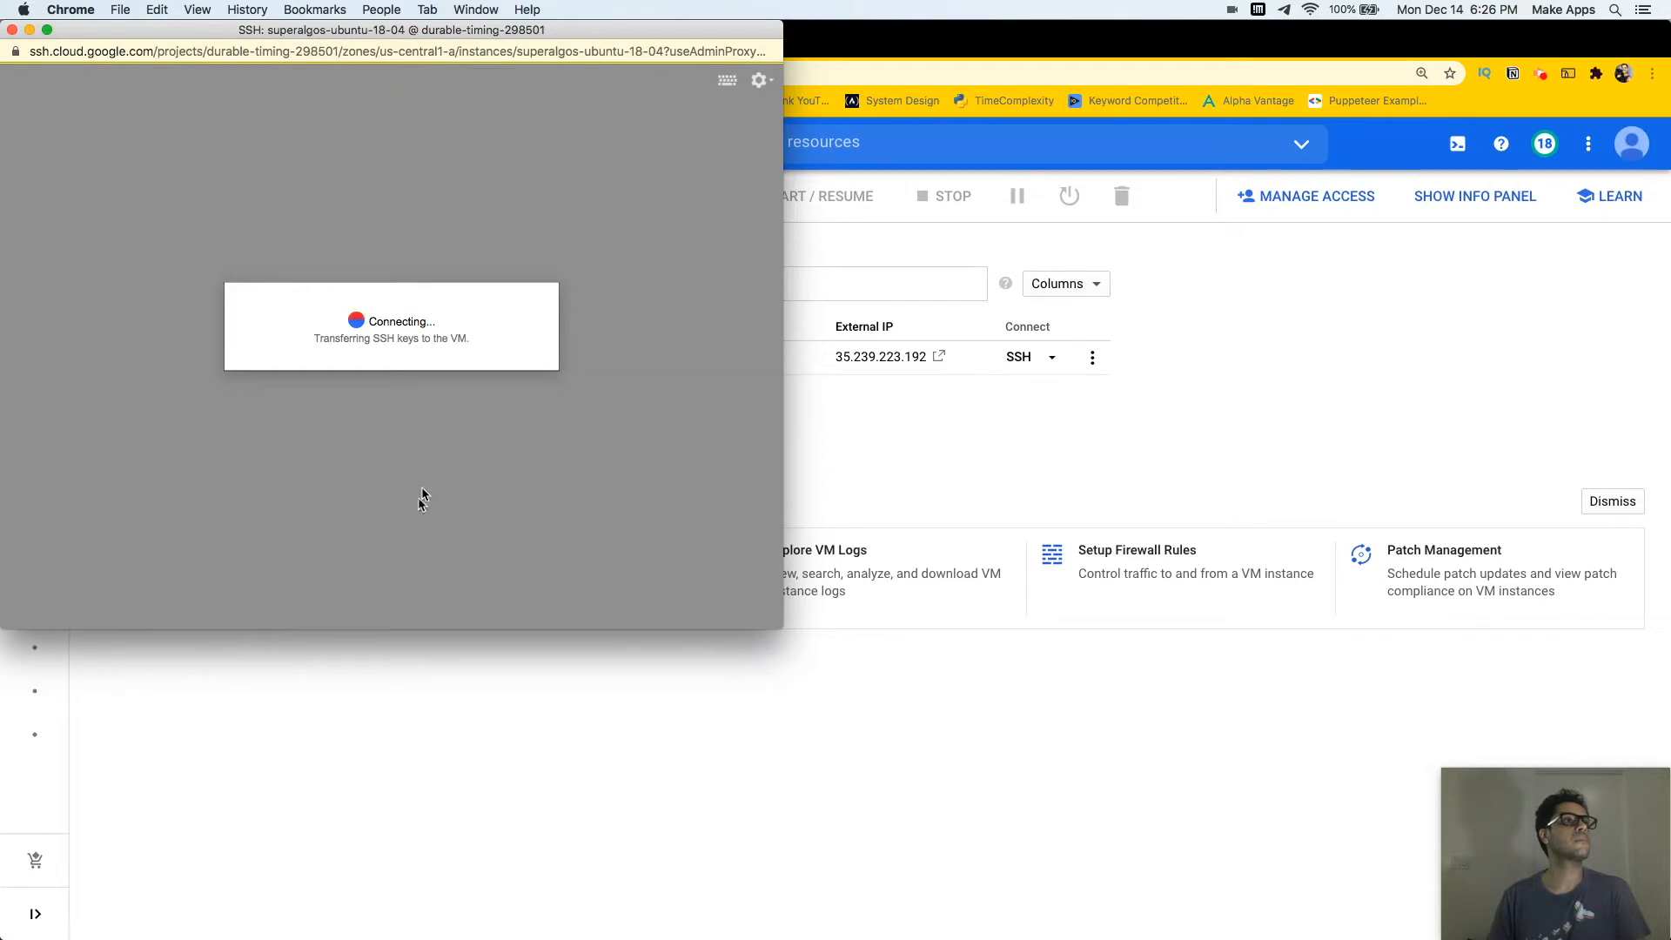
drag(784, 629, 1282, 928)
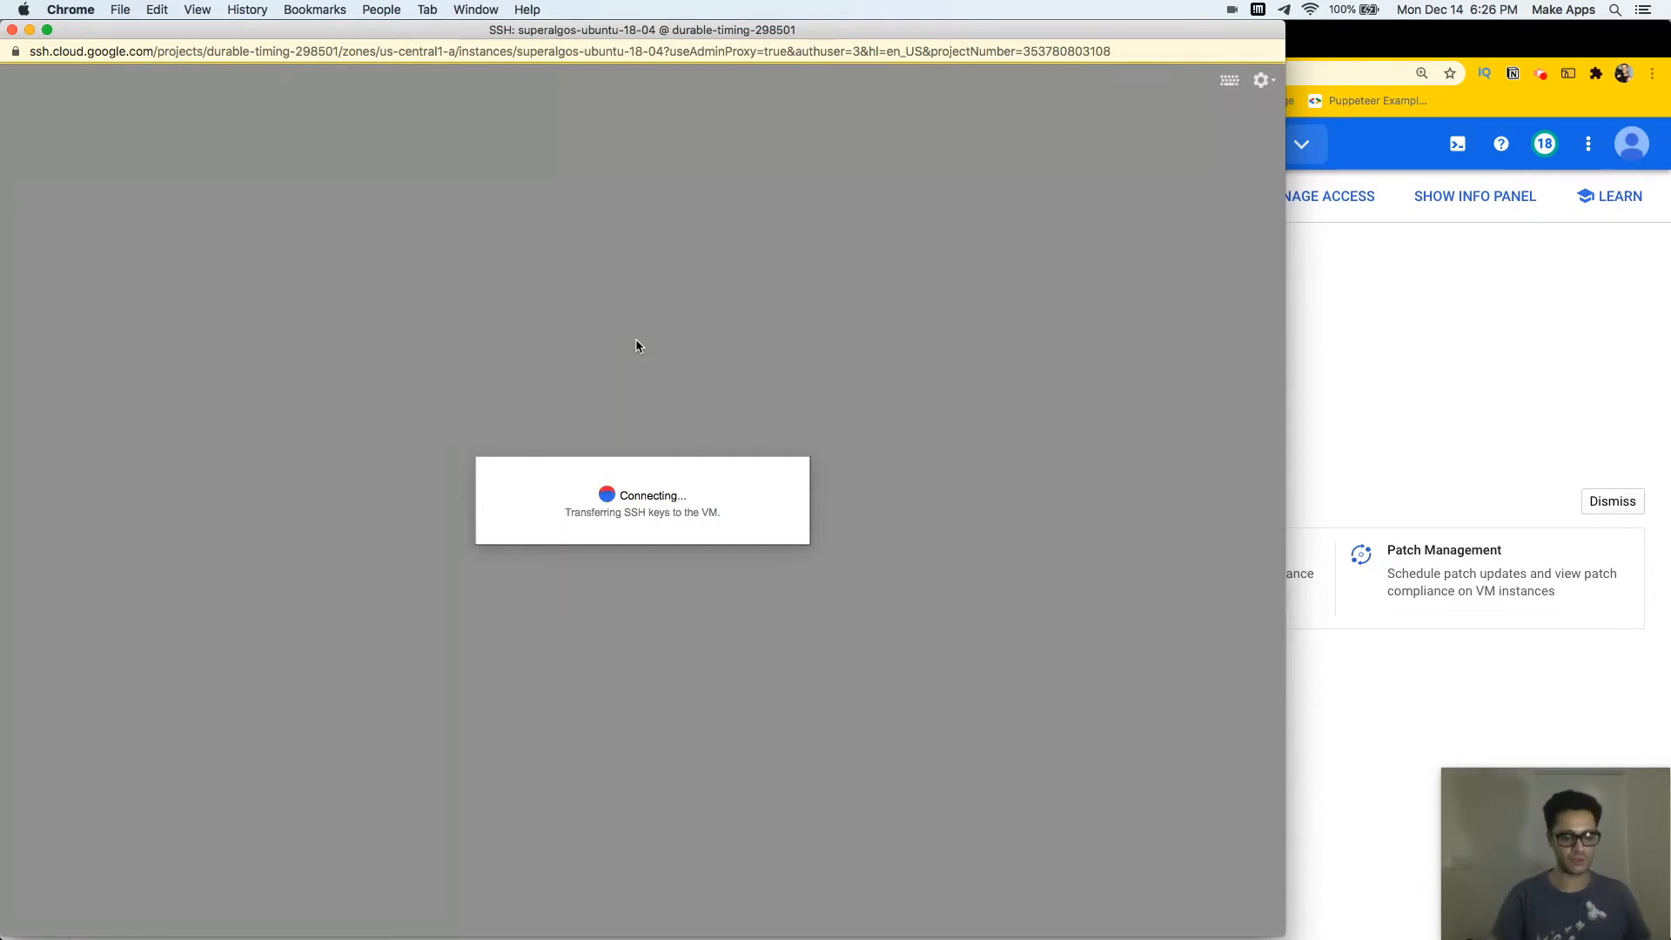
key(super+equal)
key(super+equal)
key(super+equal)
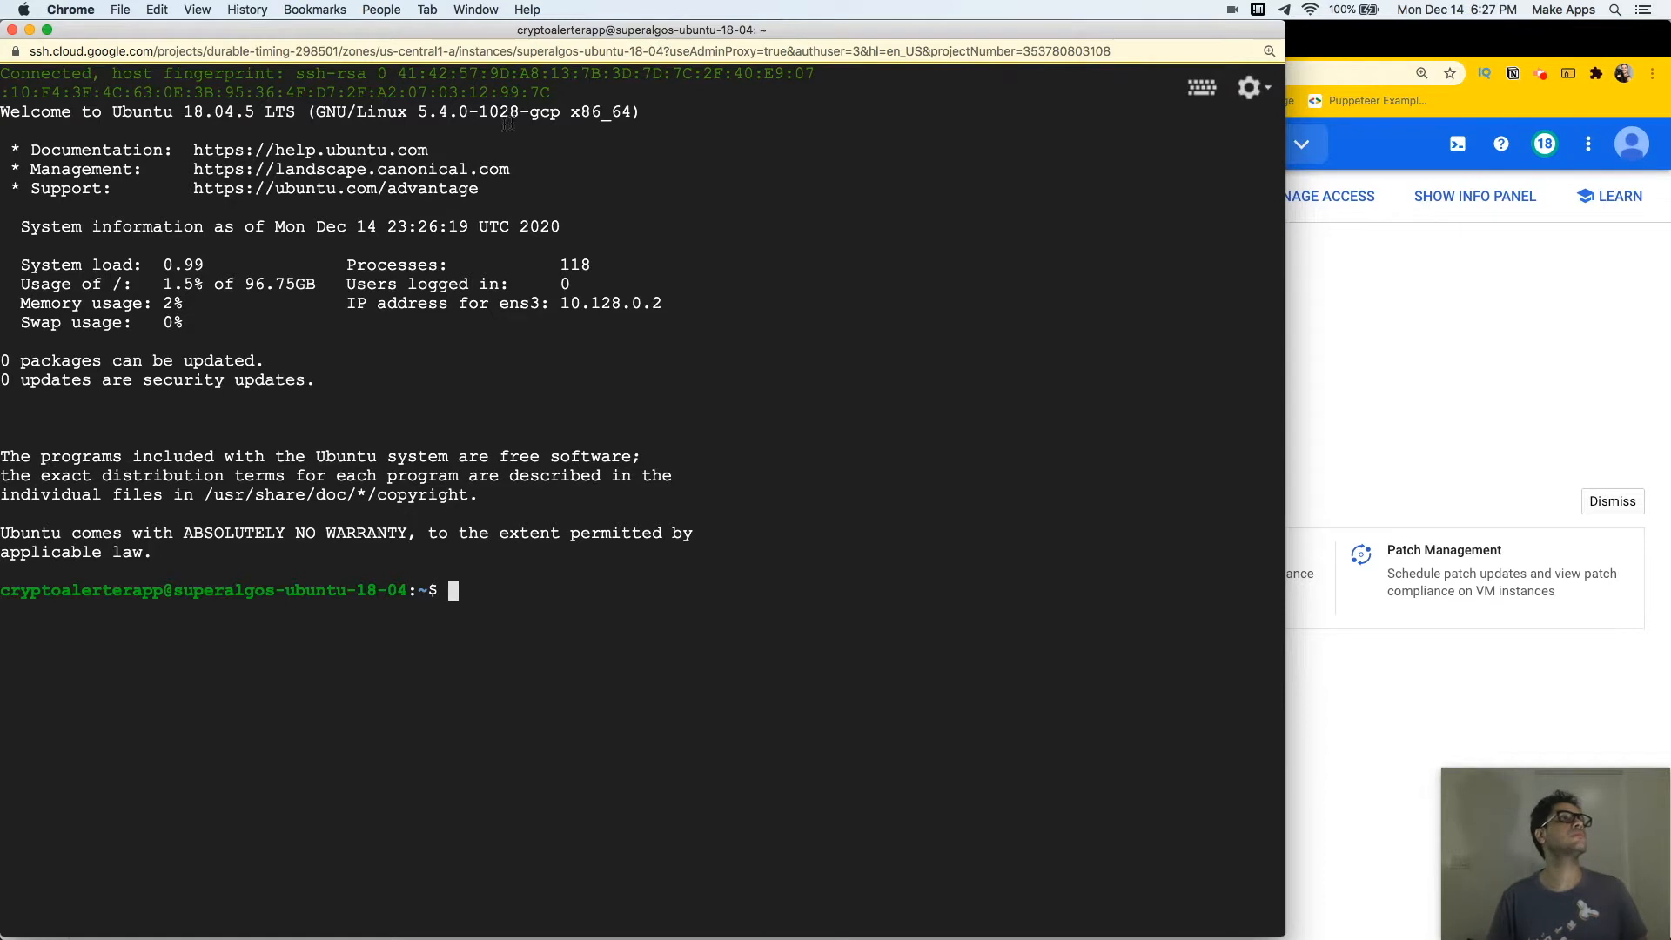
Refresh the VM's package lists with sudo apt-get update -y
click(531, 624)
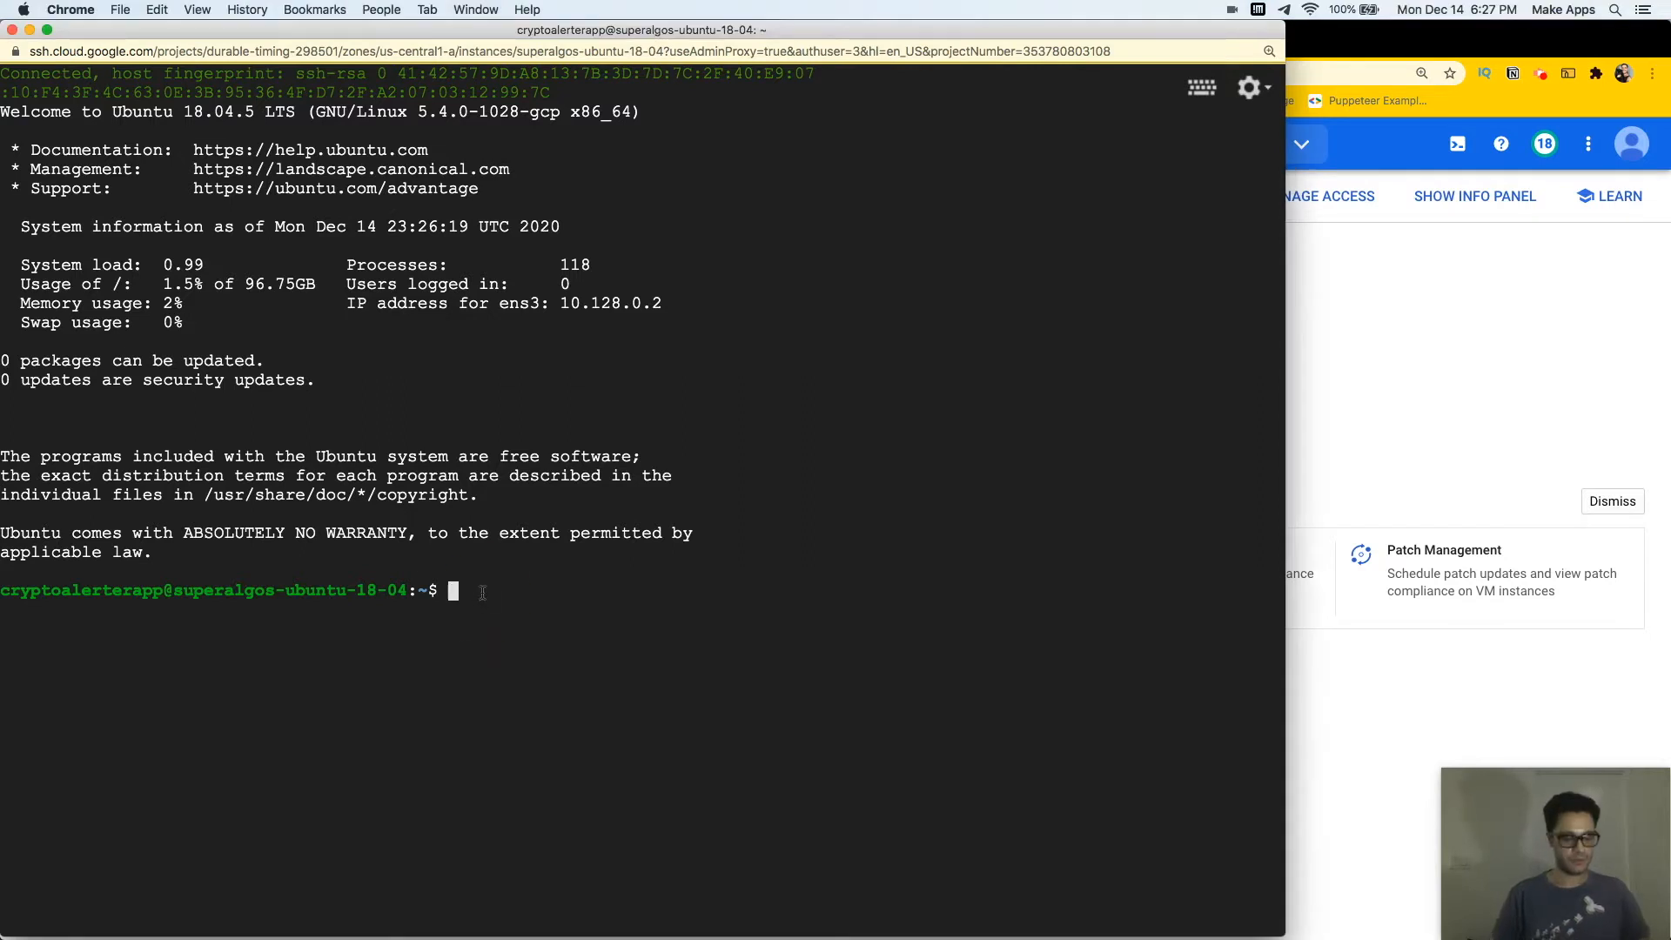
text(sudo apt-get)
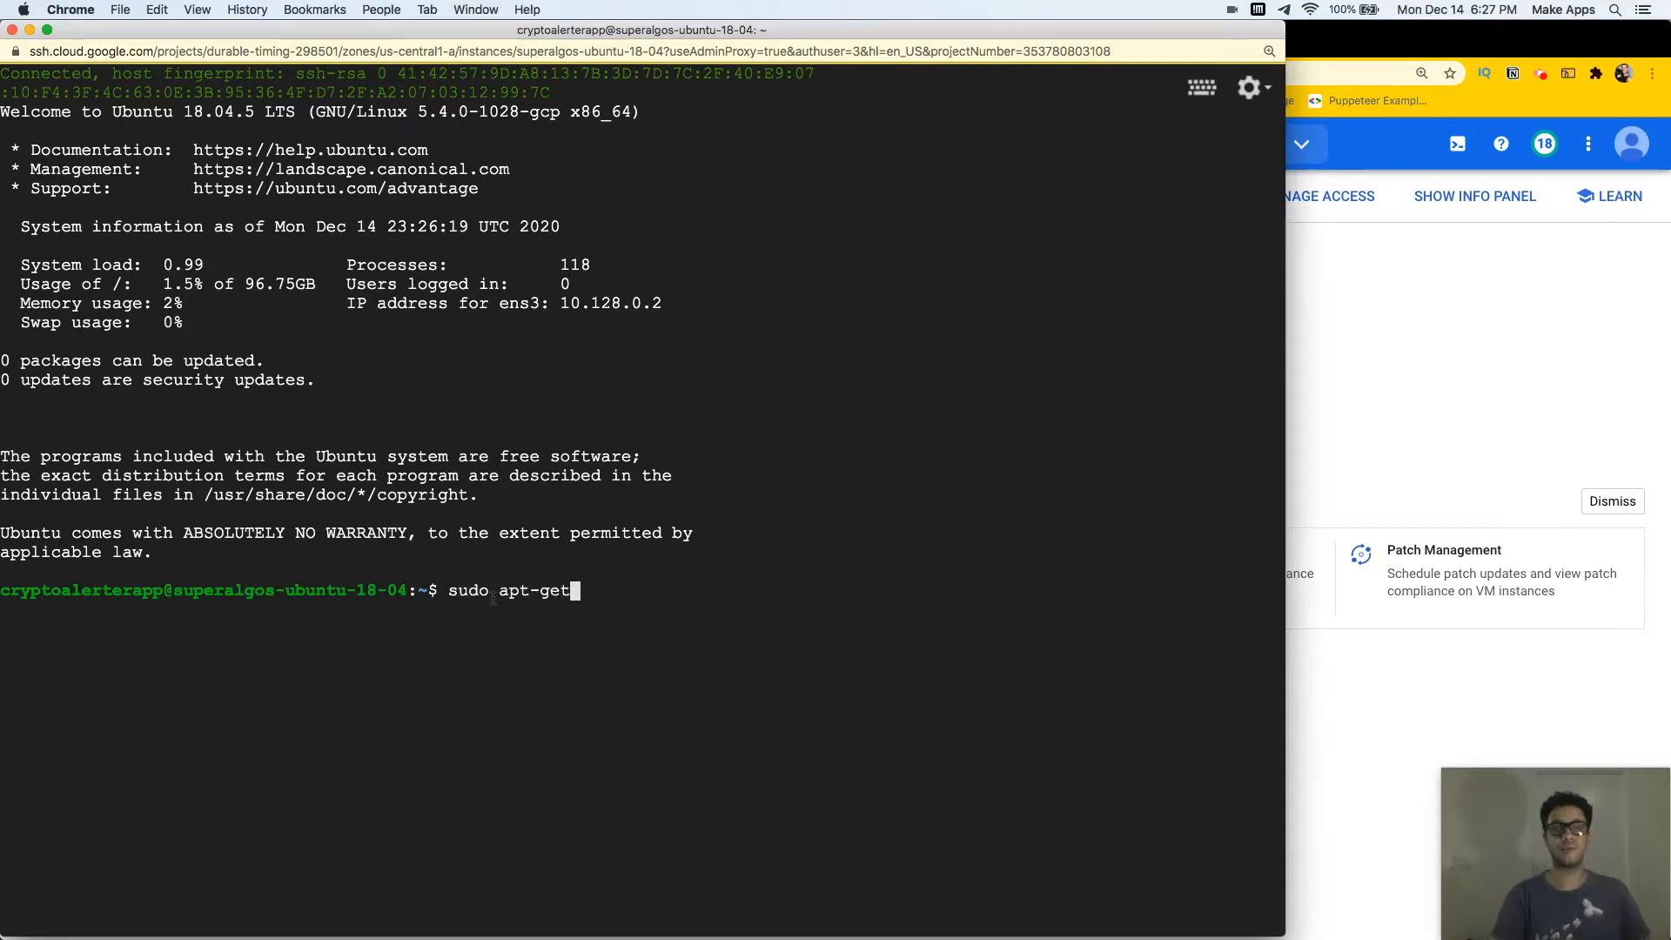
text( update -y)
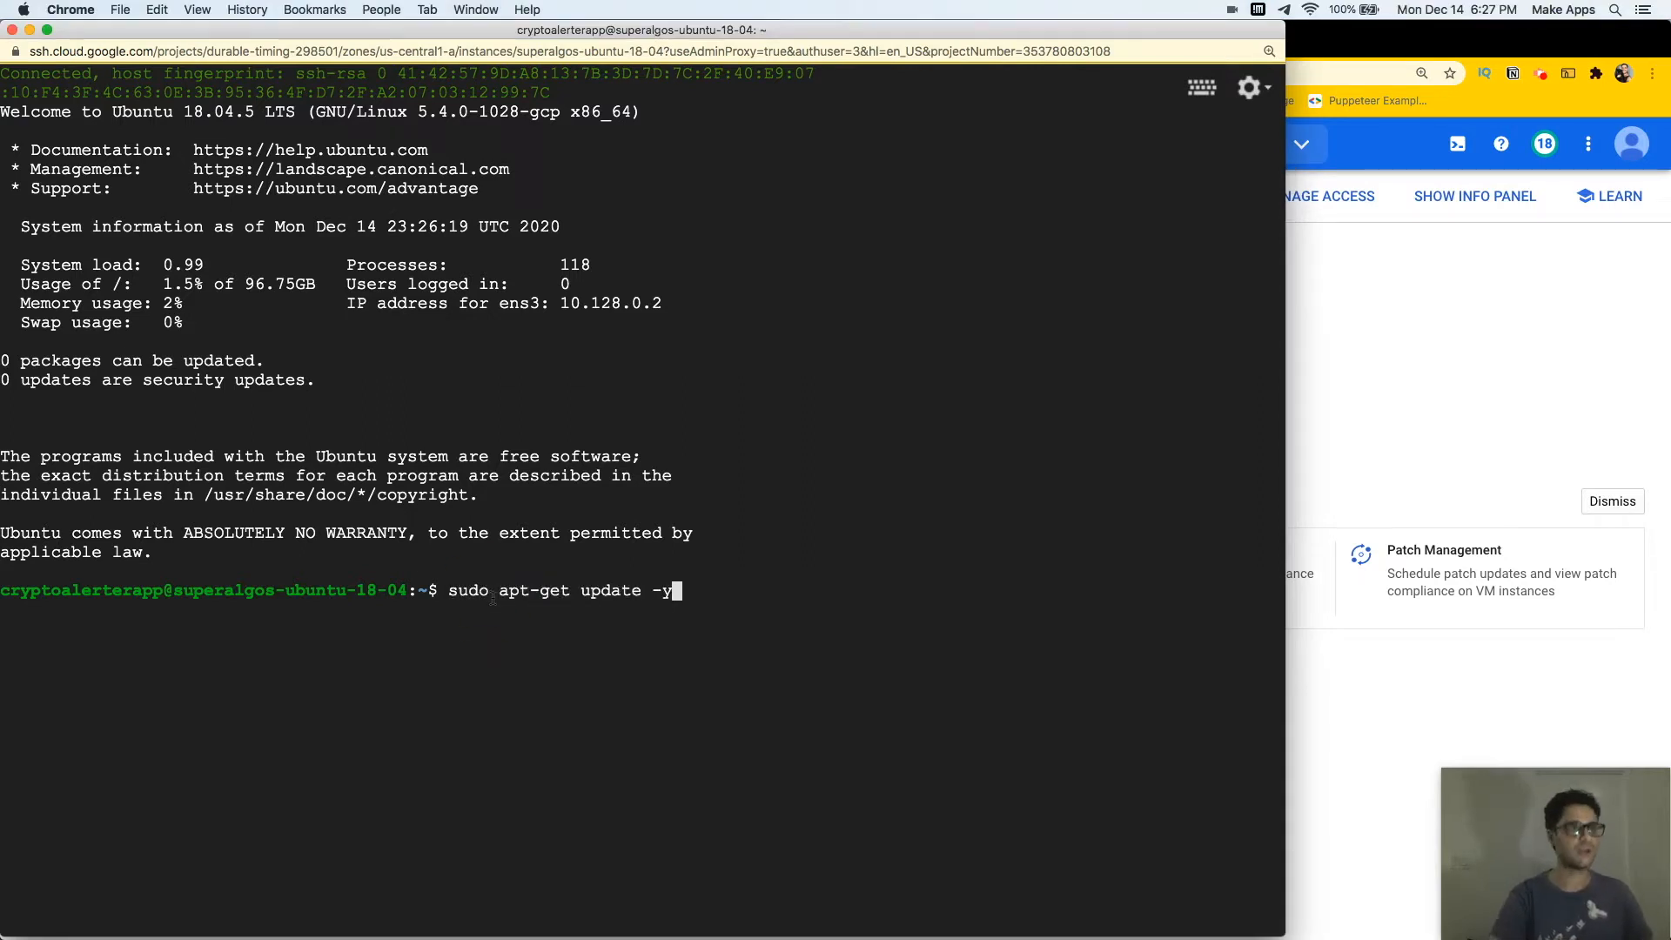
key(Return)
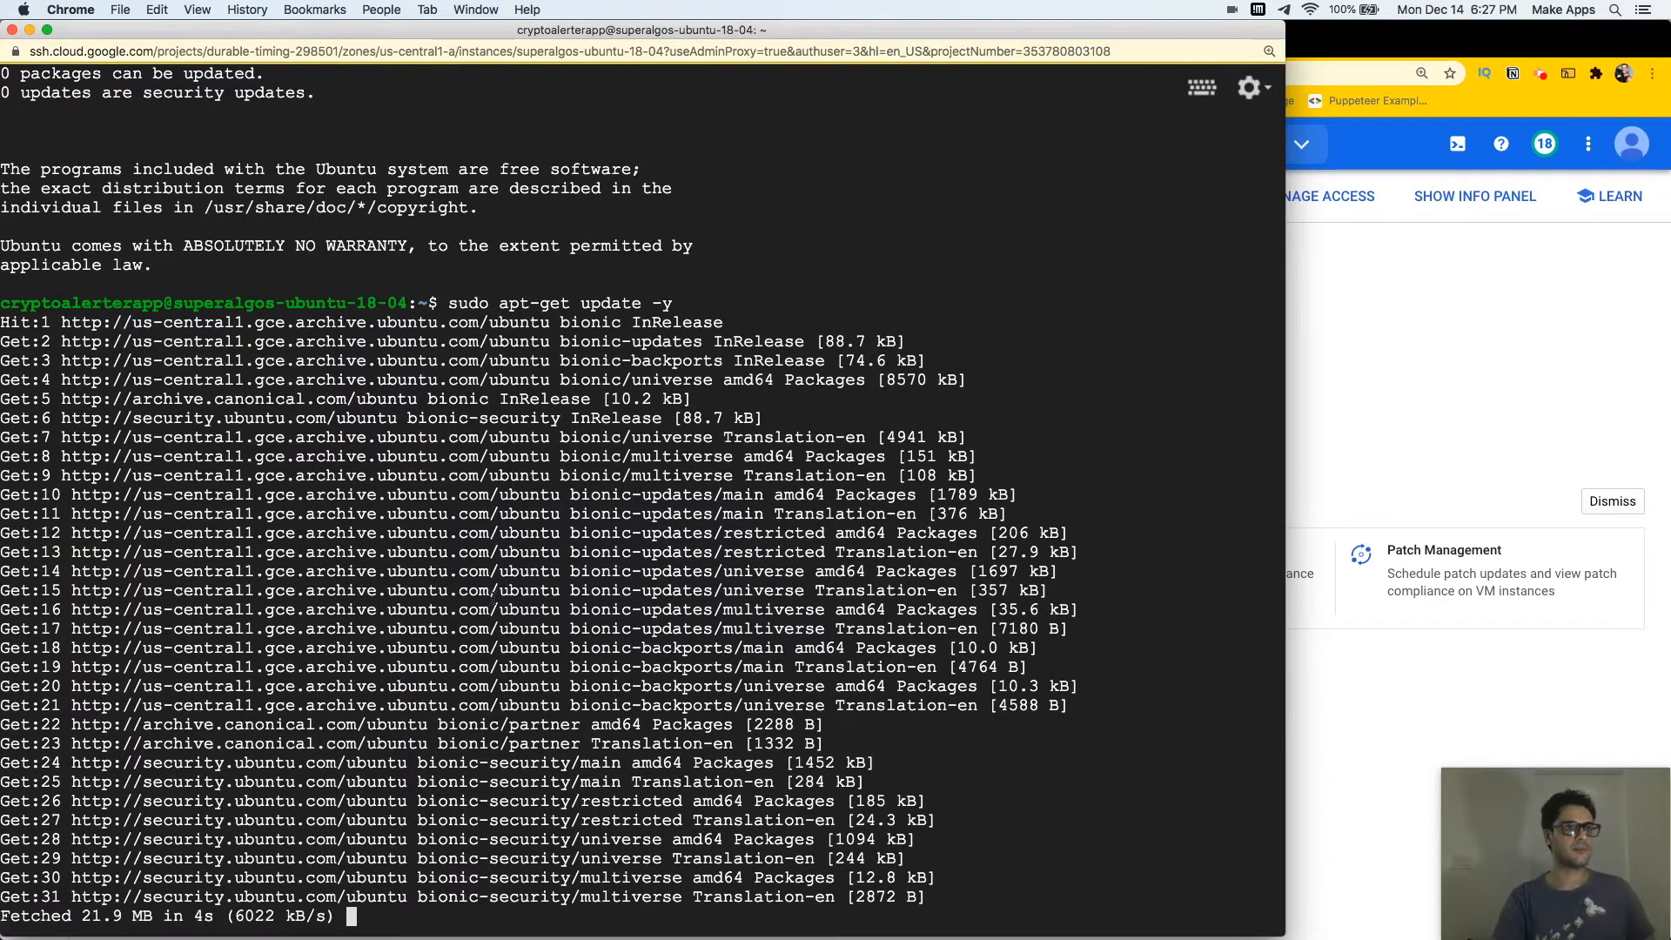
Upgrade the installed packages on the VM with sudo apt-get upgrade -y
text(apt)
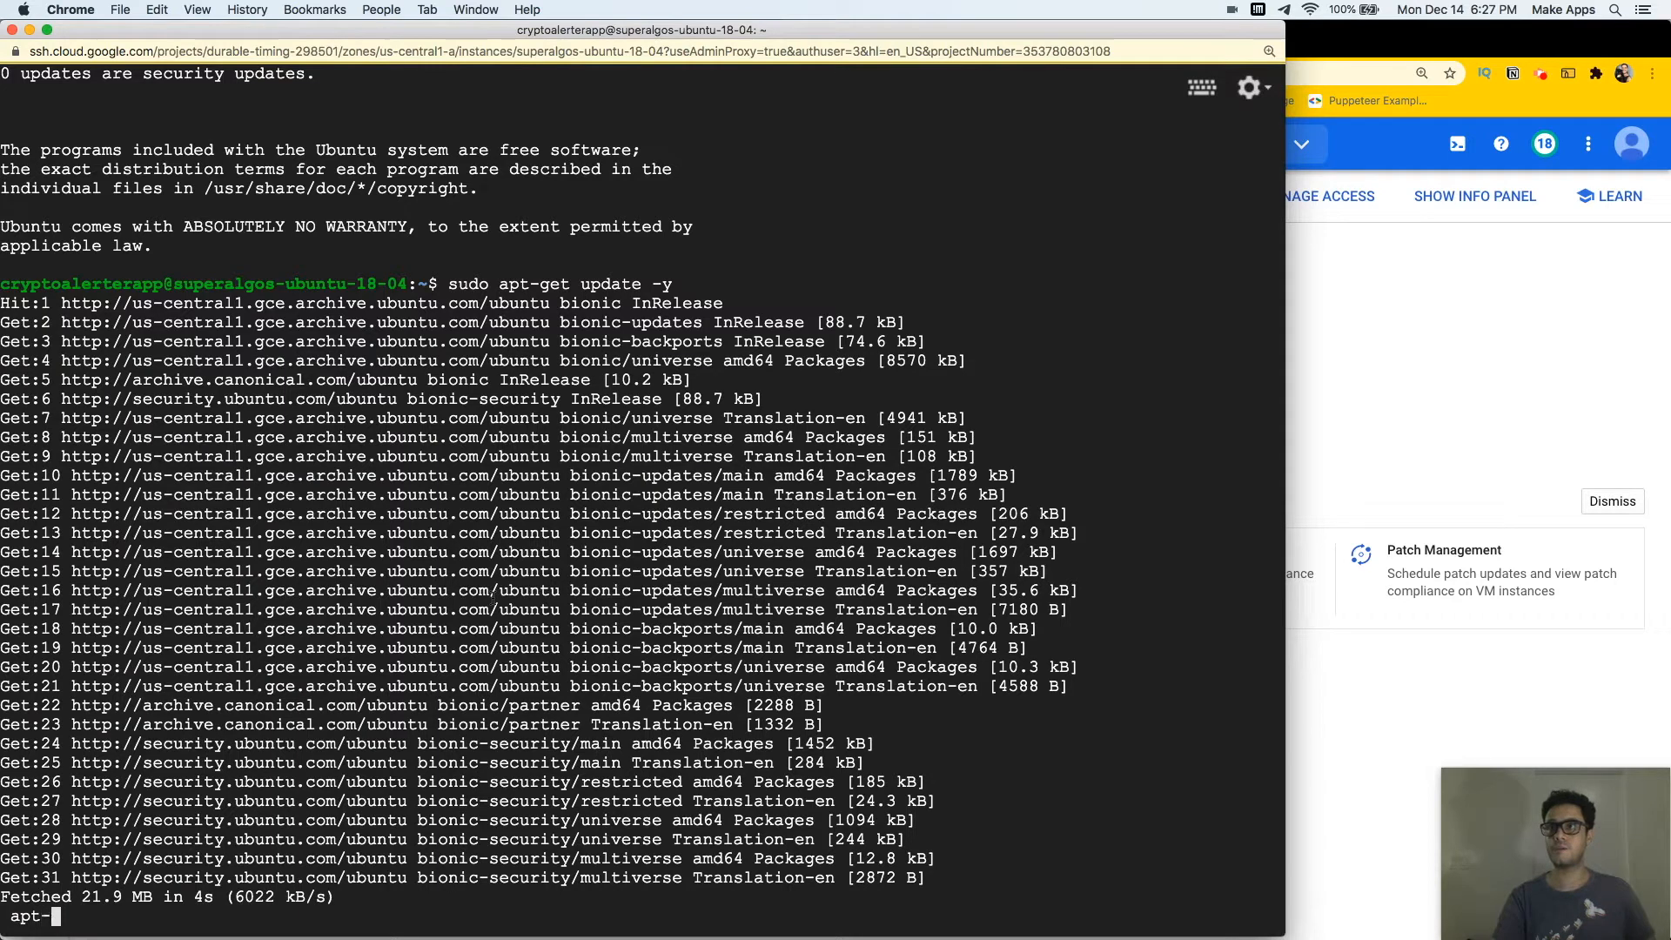
text(-get upg)
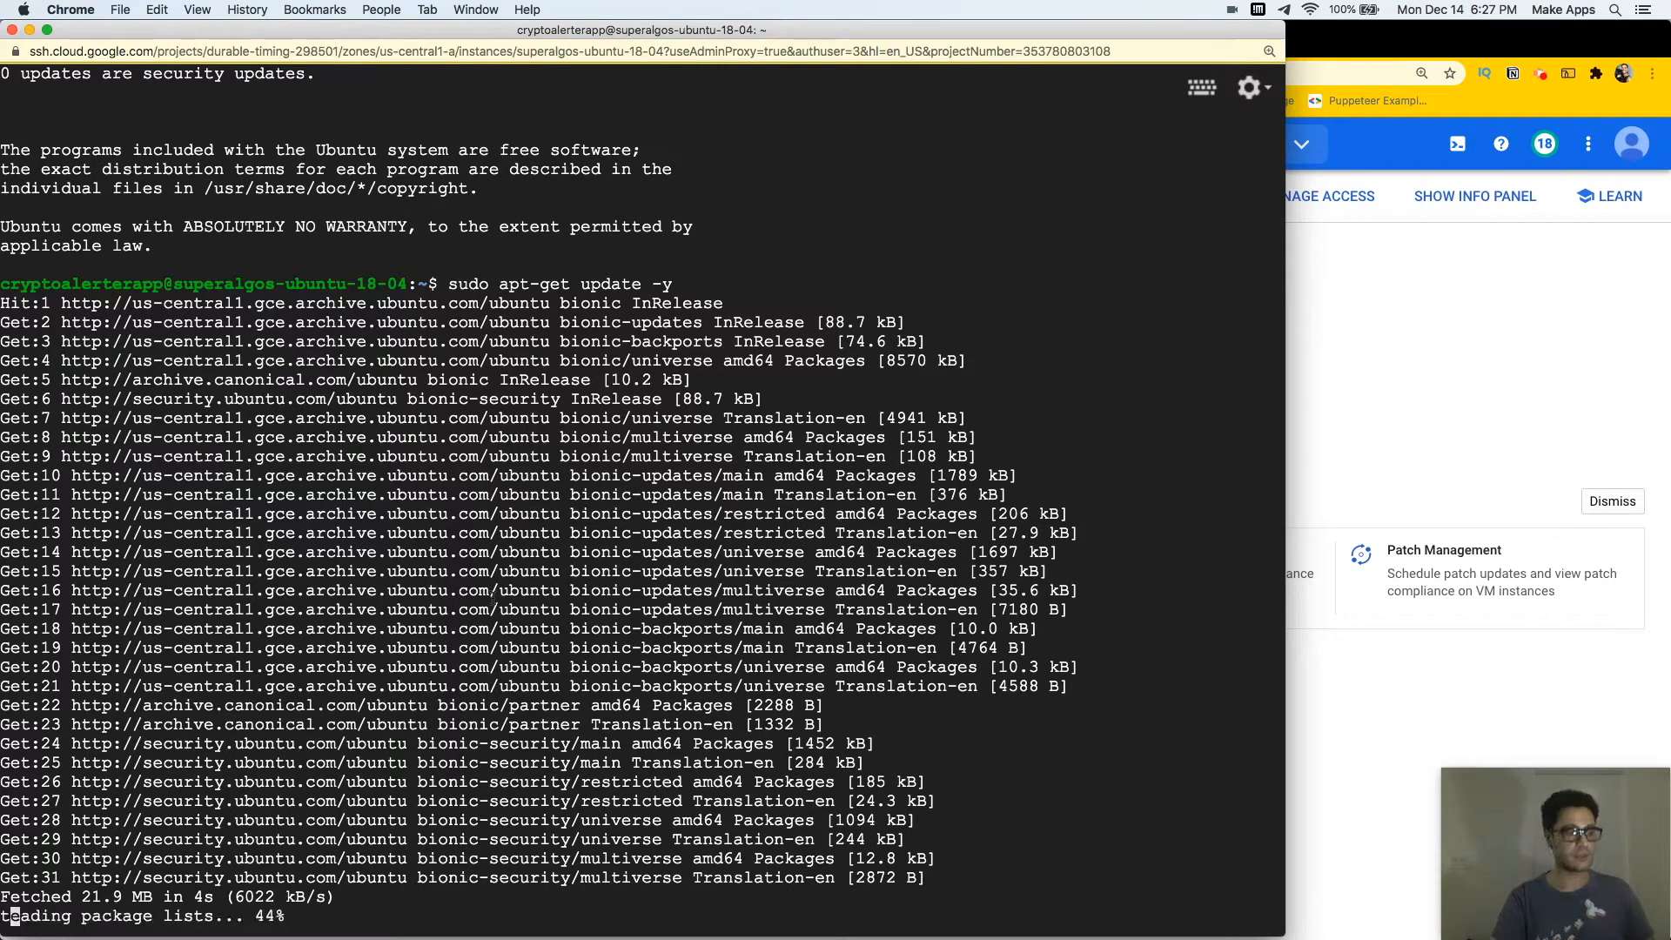
text(rade -y)
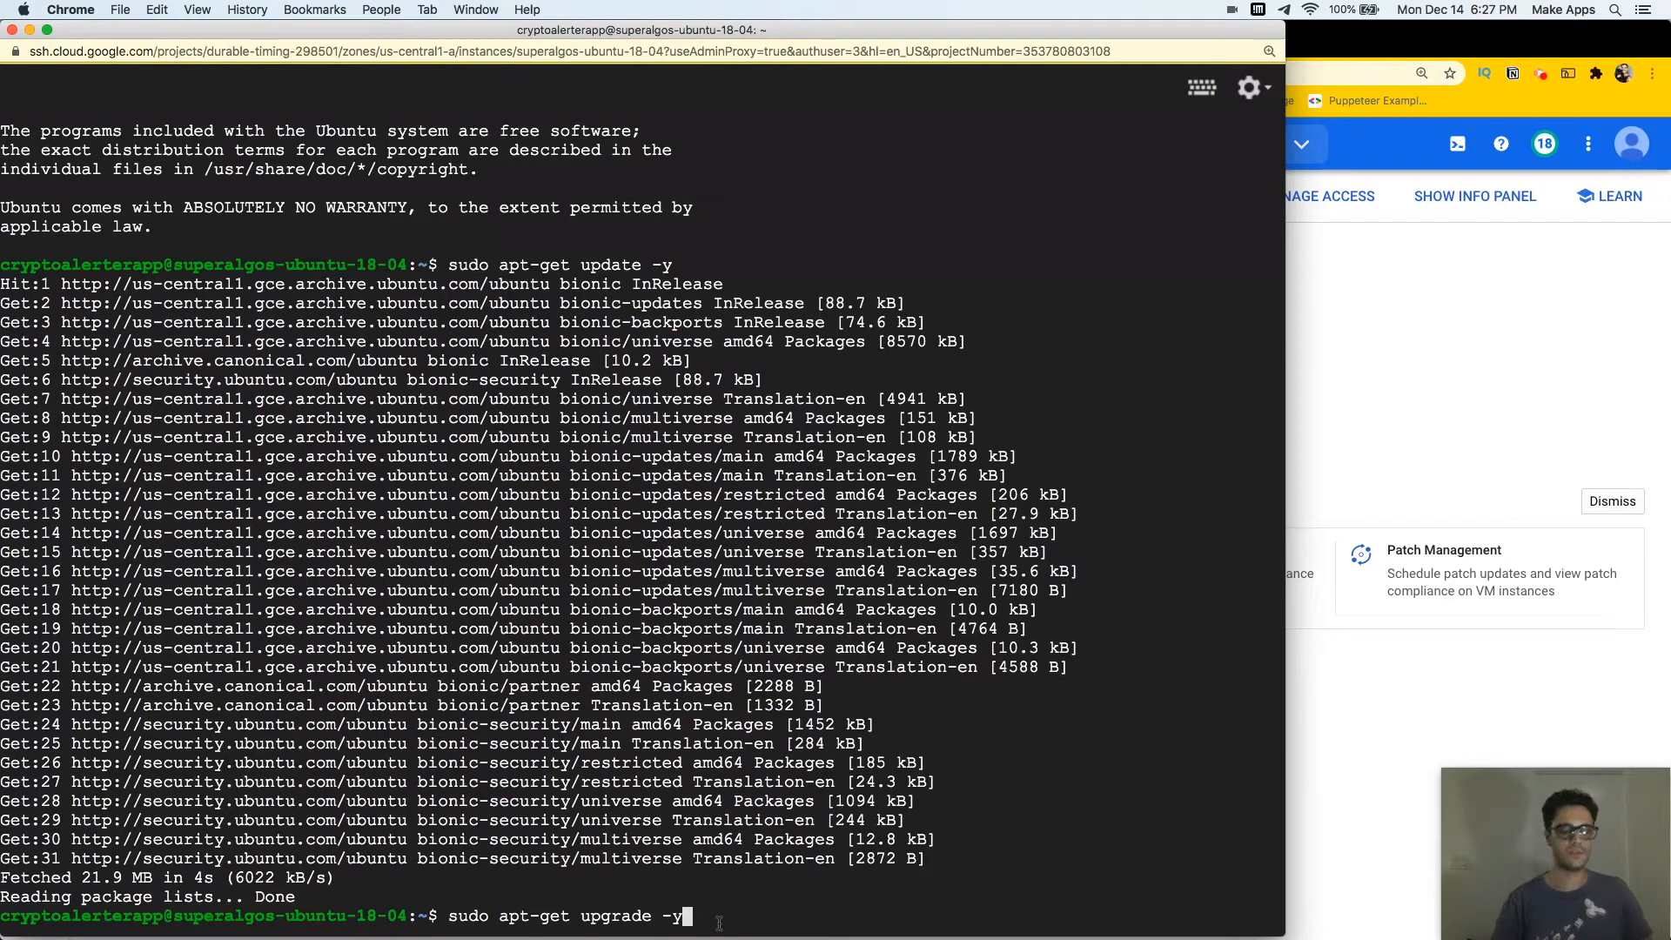
key(Return)
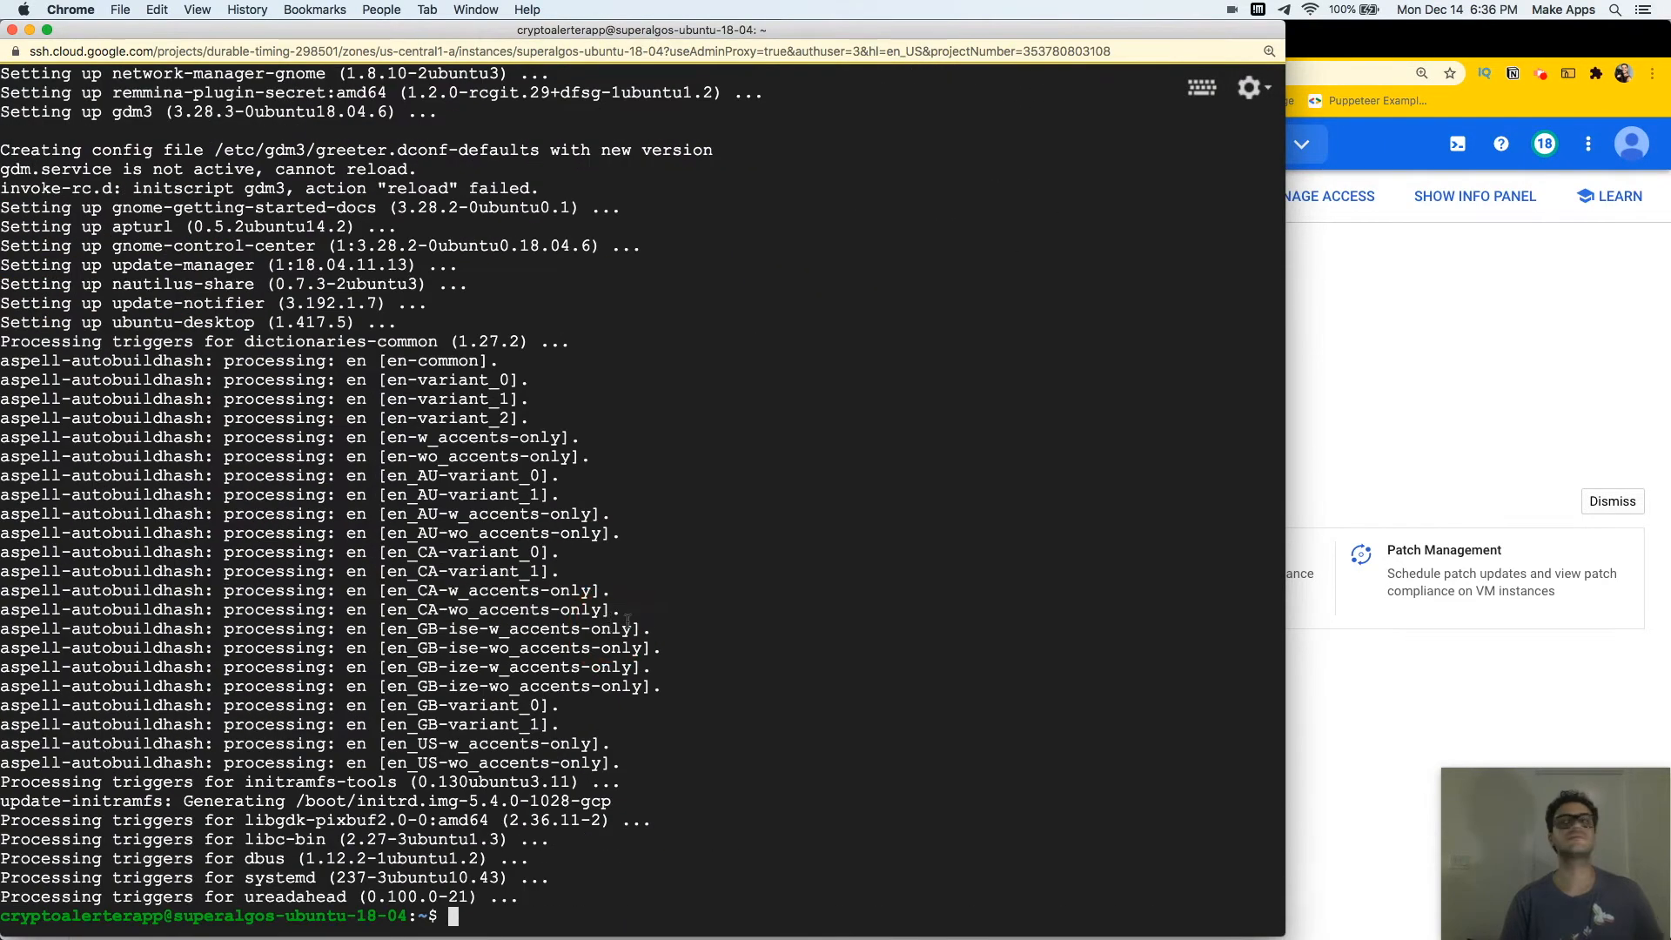
Create a new Linux user account with sudo adduser, entering the username and setting and retyping the account's UNIX password
click(696, 629)
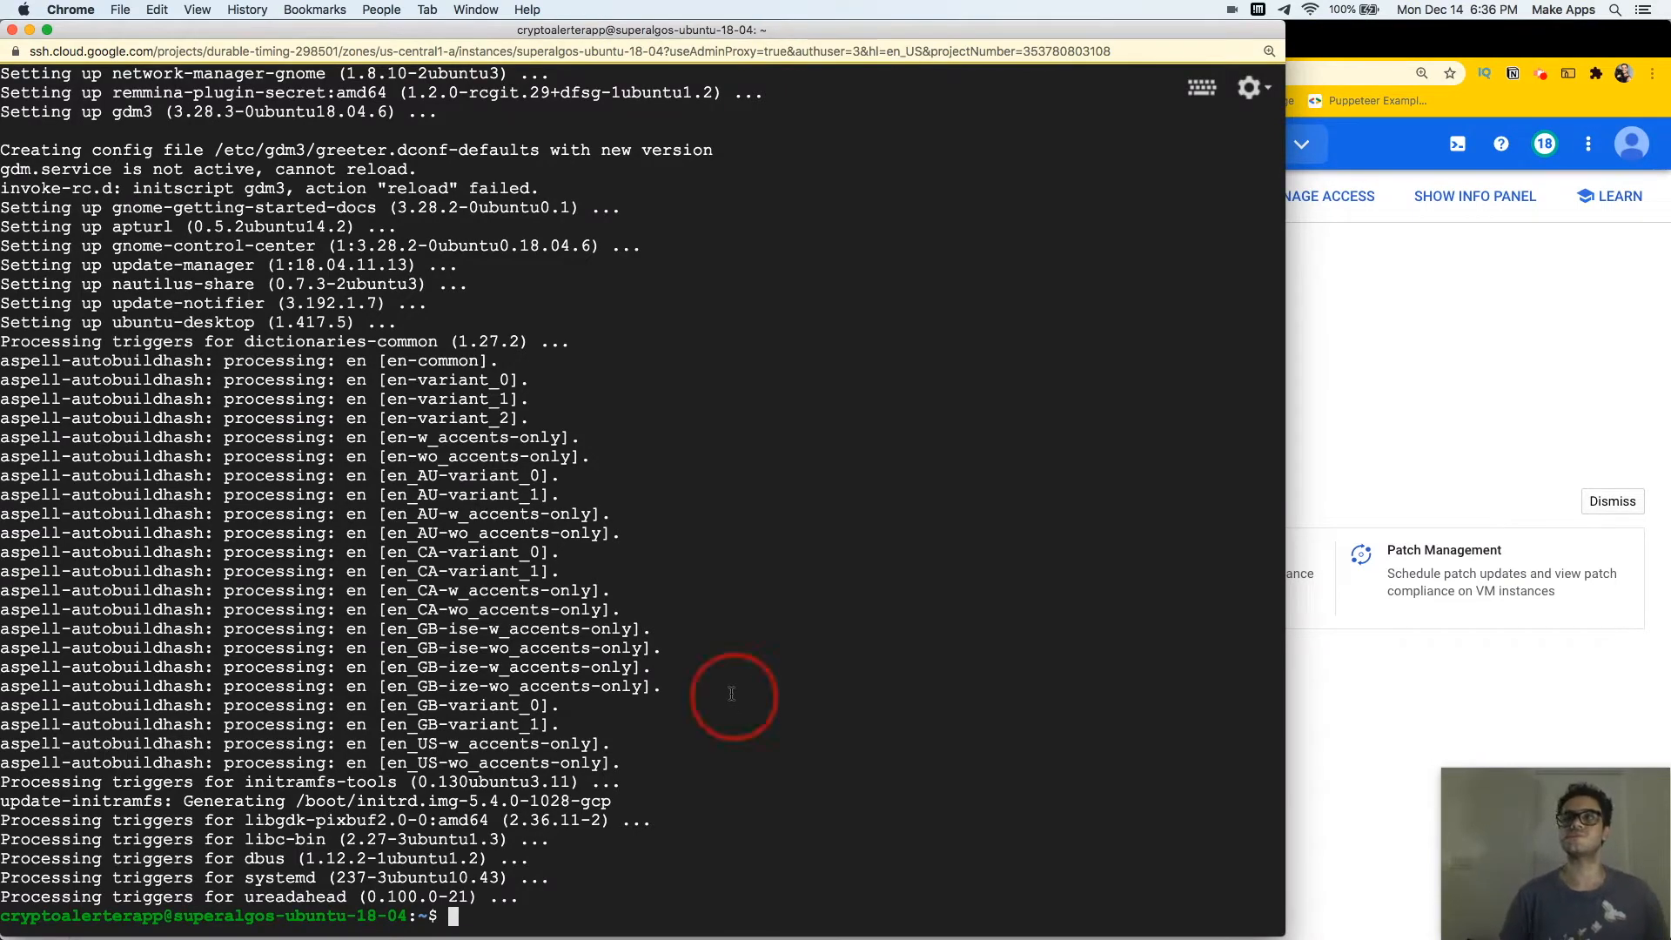
text(sudo)
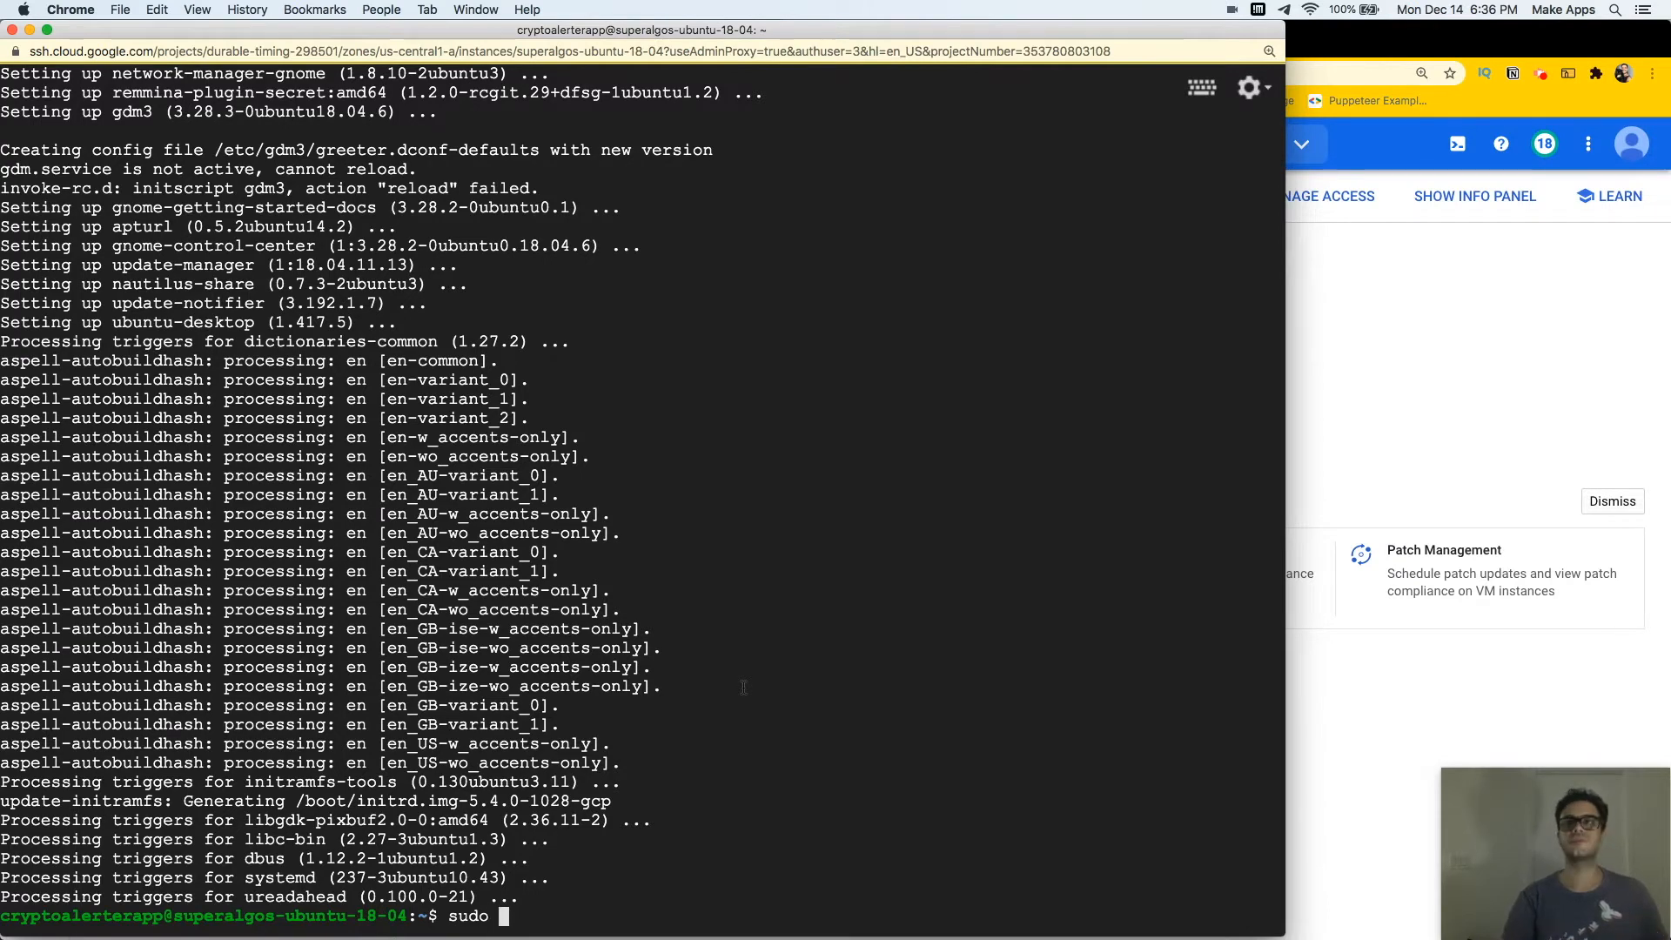
text( adduser)
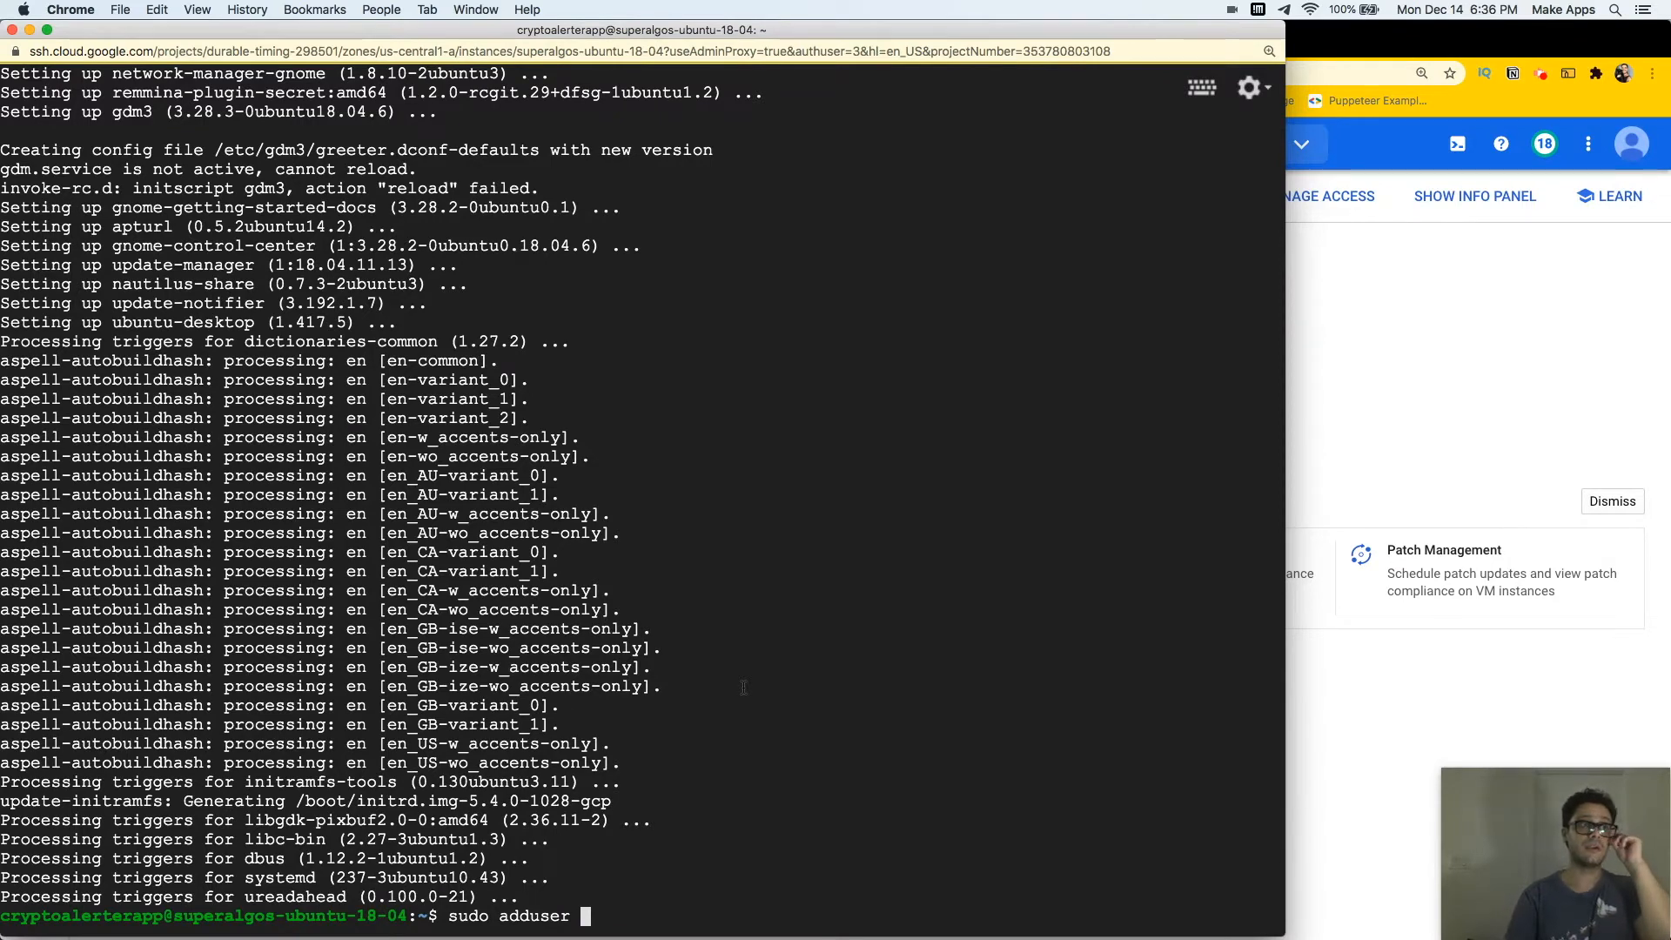
text(norman)
key(Return)
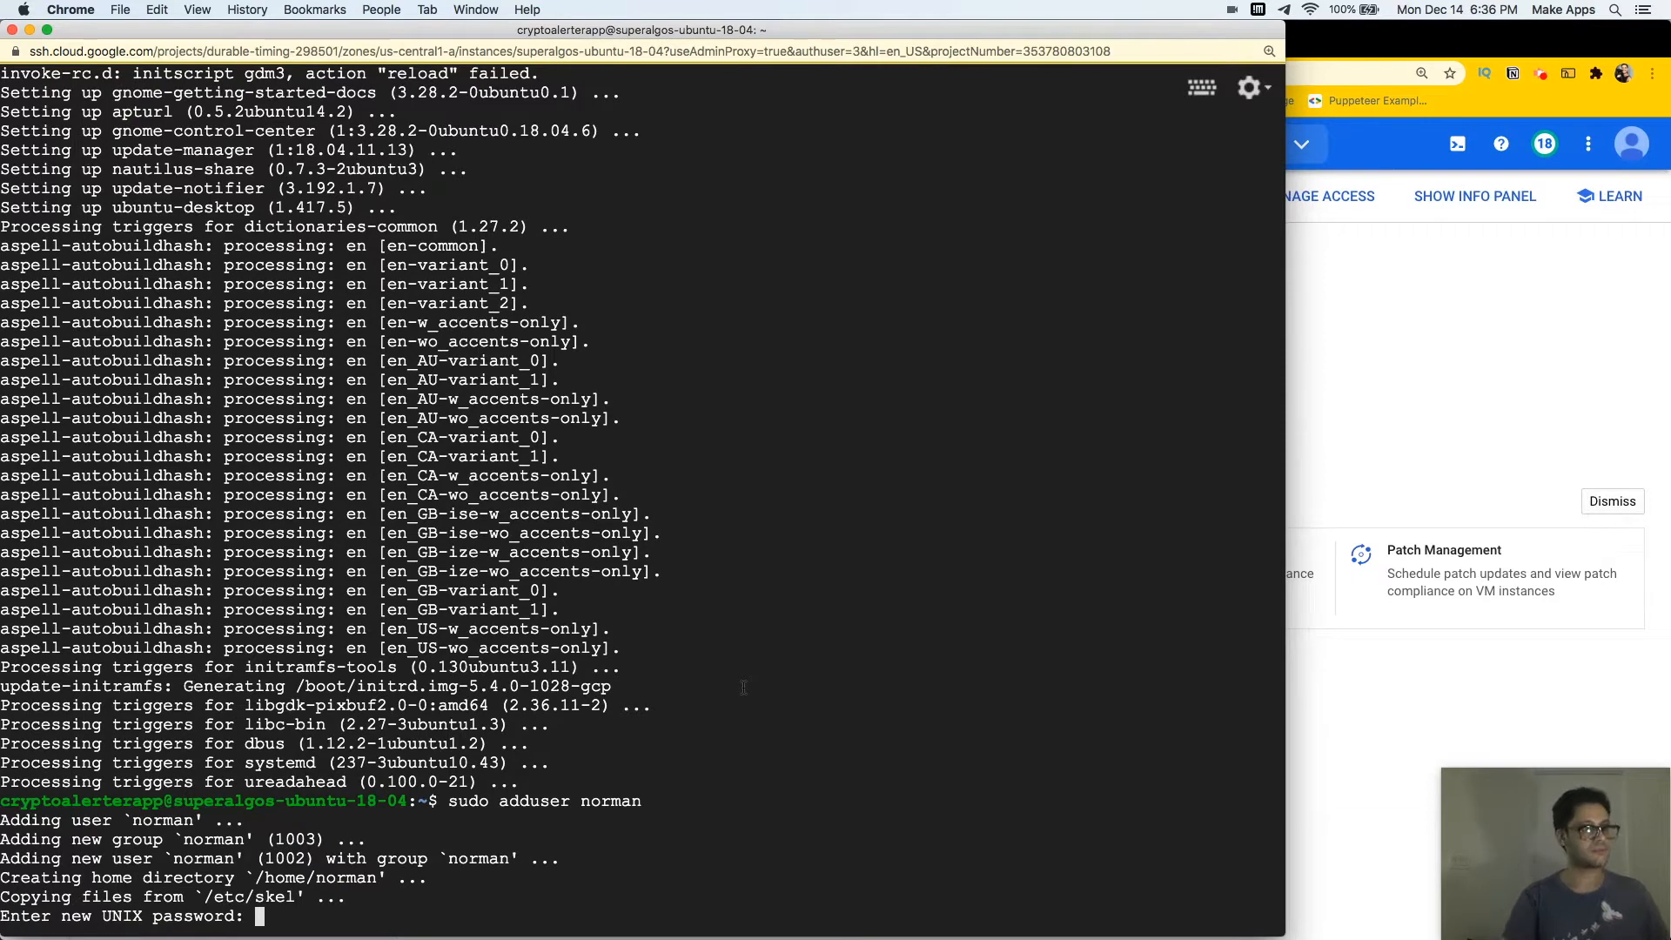
key(Return)
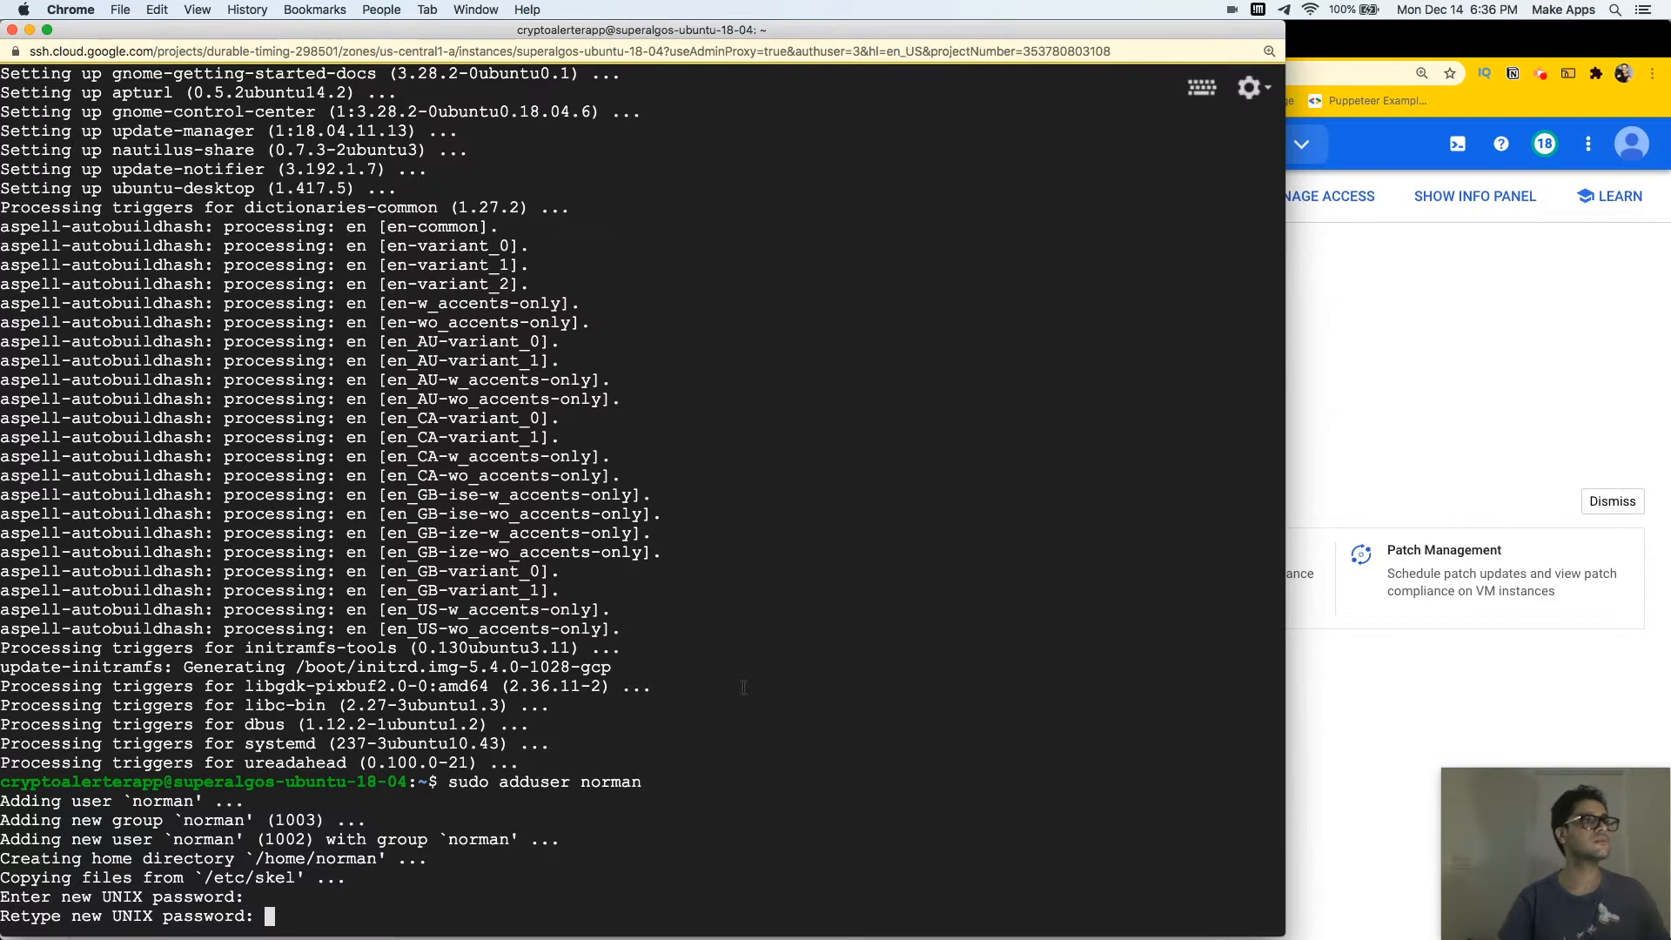
key(Return)
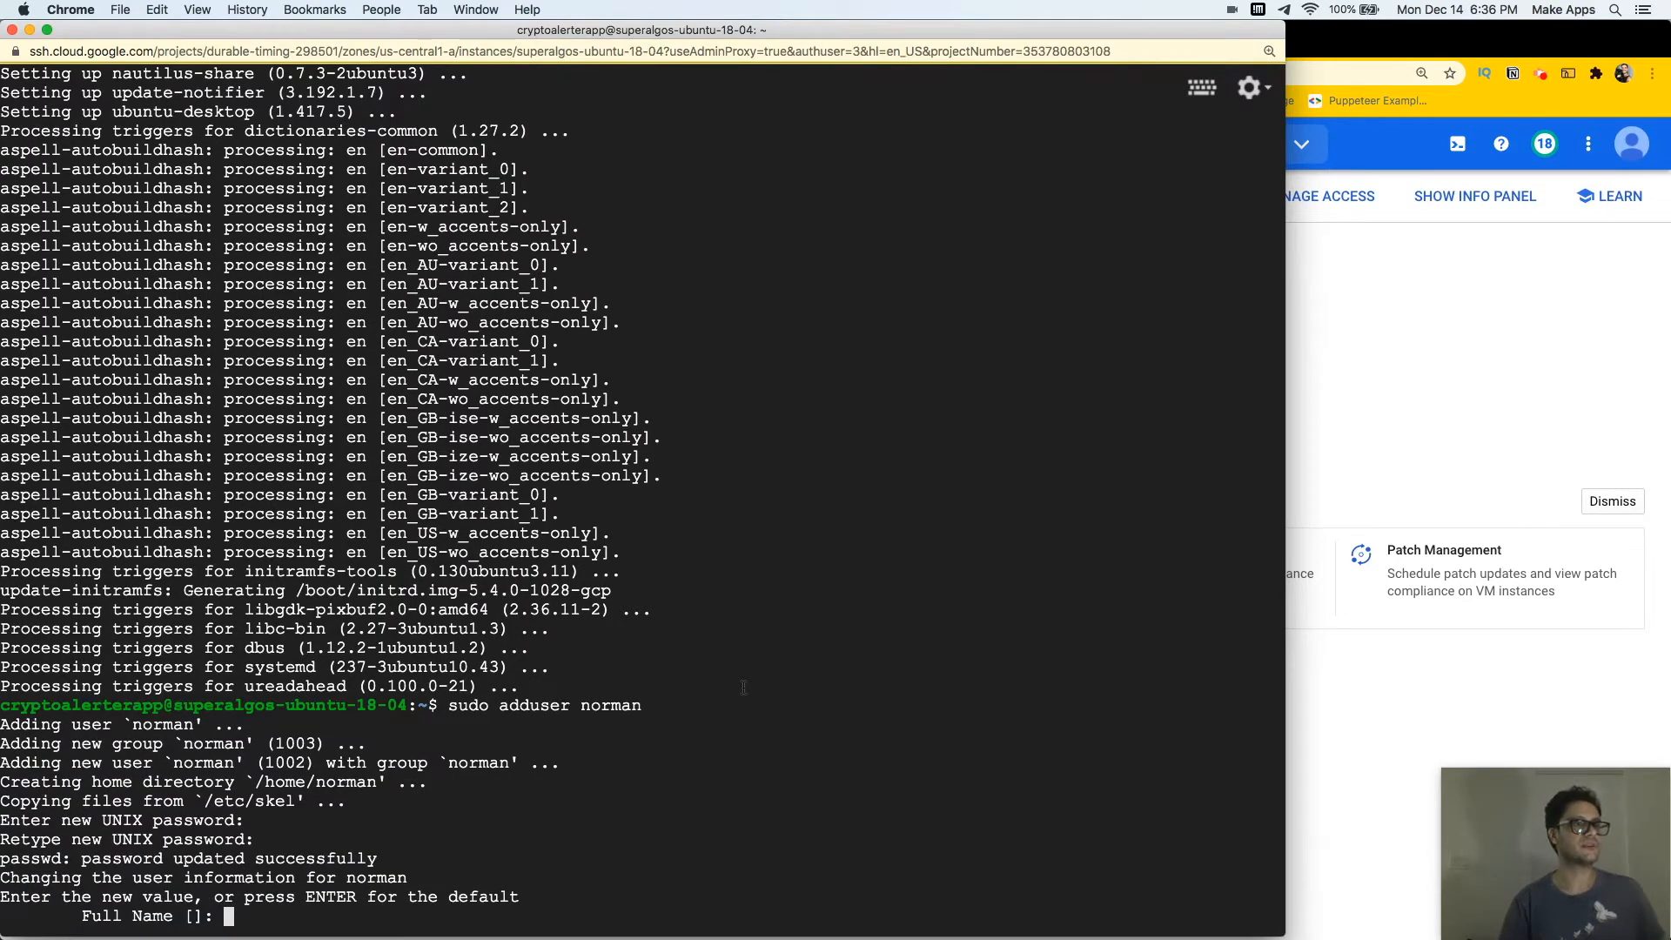
Fill in the new user's full name and room number 56, leave the phone and other fields empty, and accept the information
text(Norman)
key(Return)
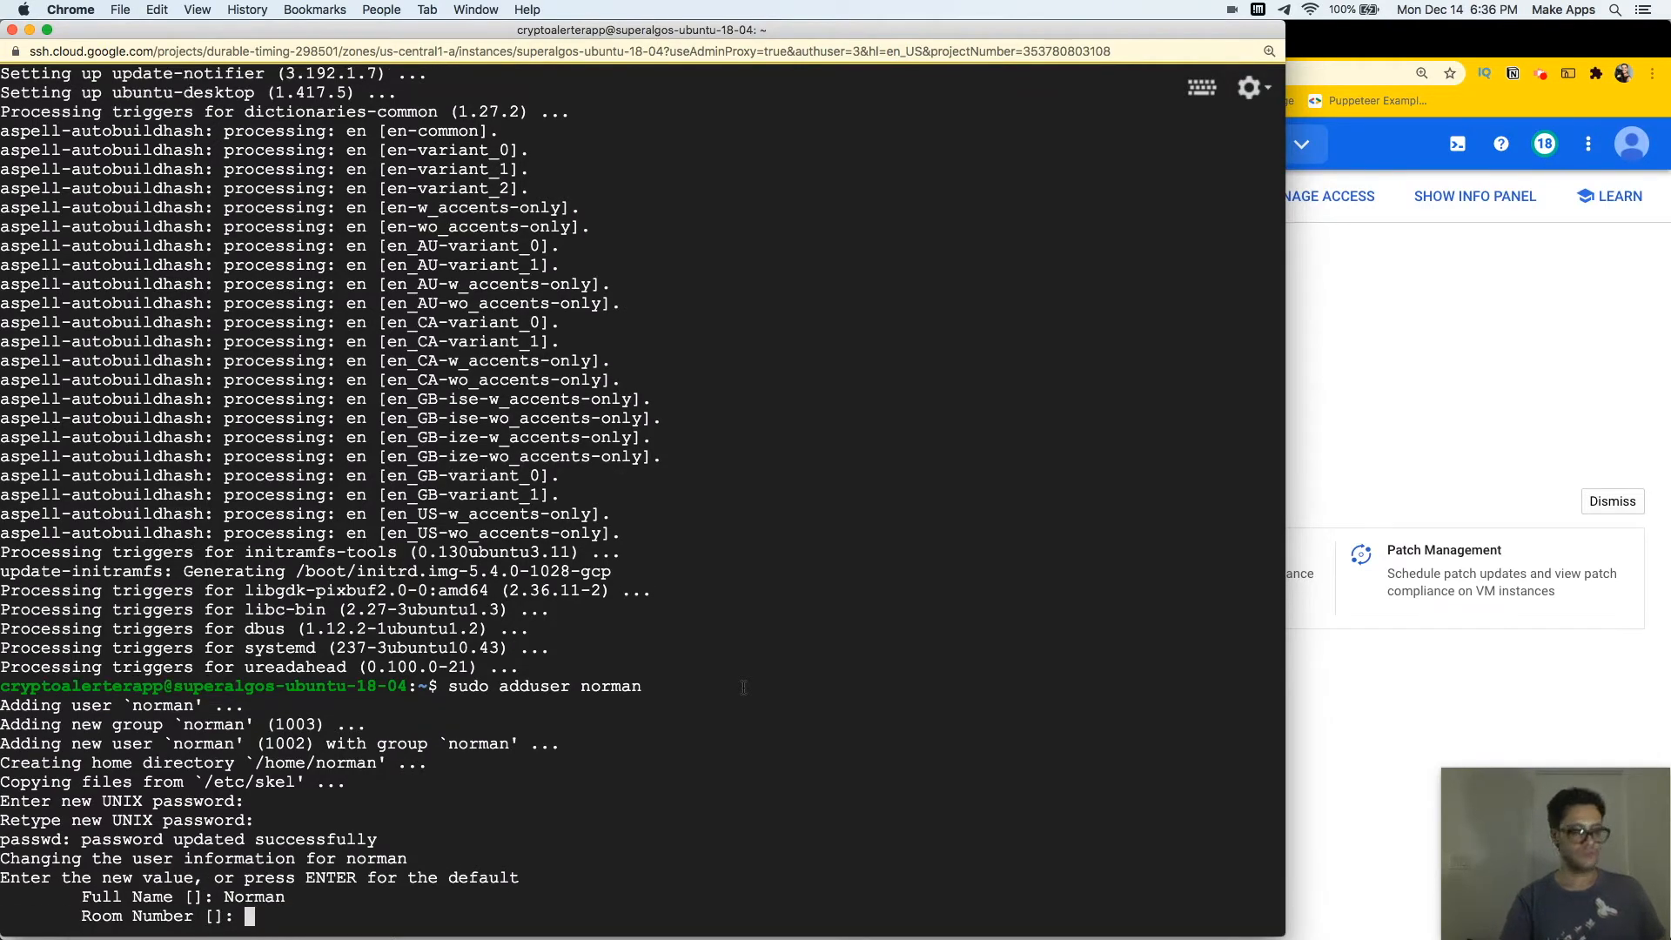
text(56)
key(Return)
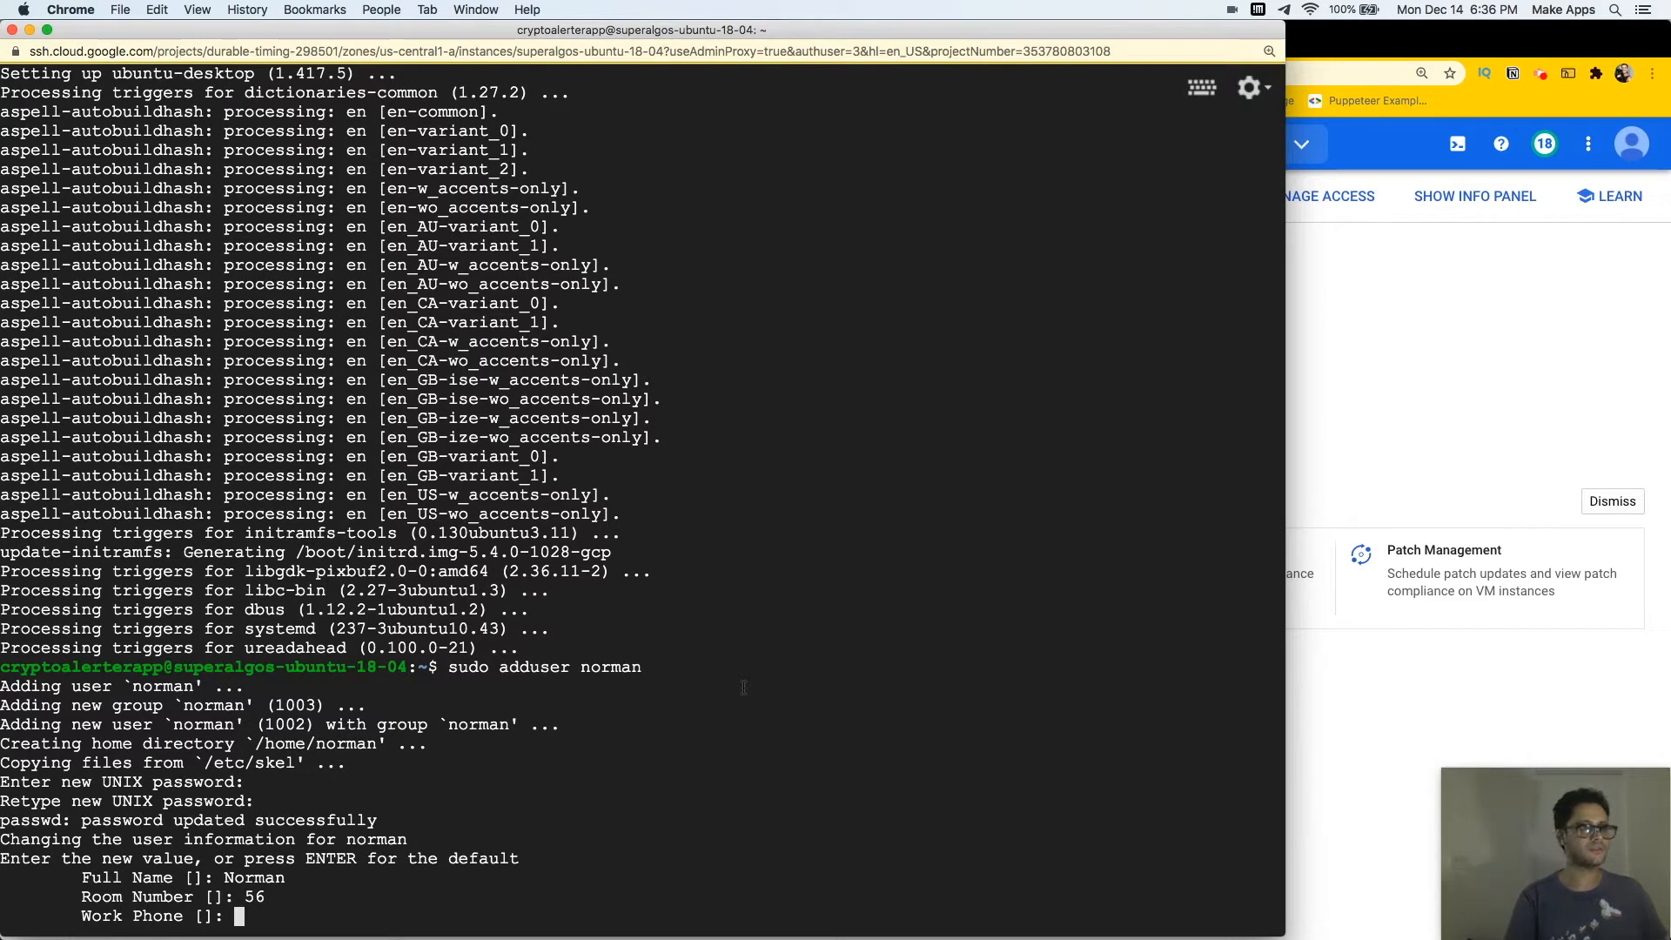
key(Return)
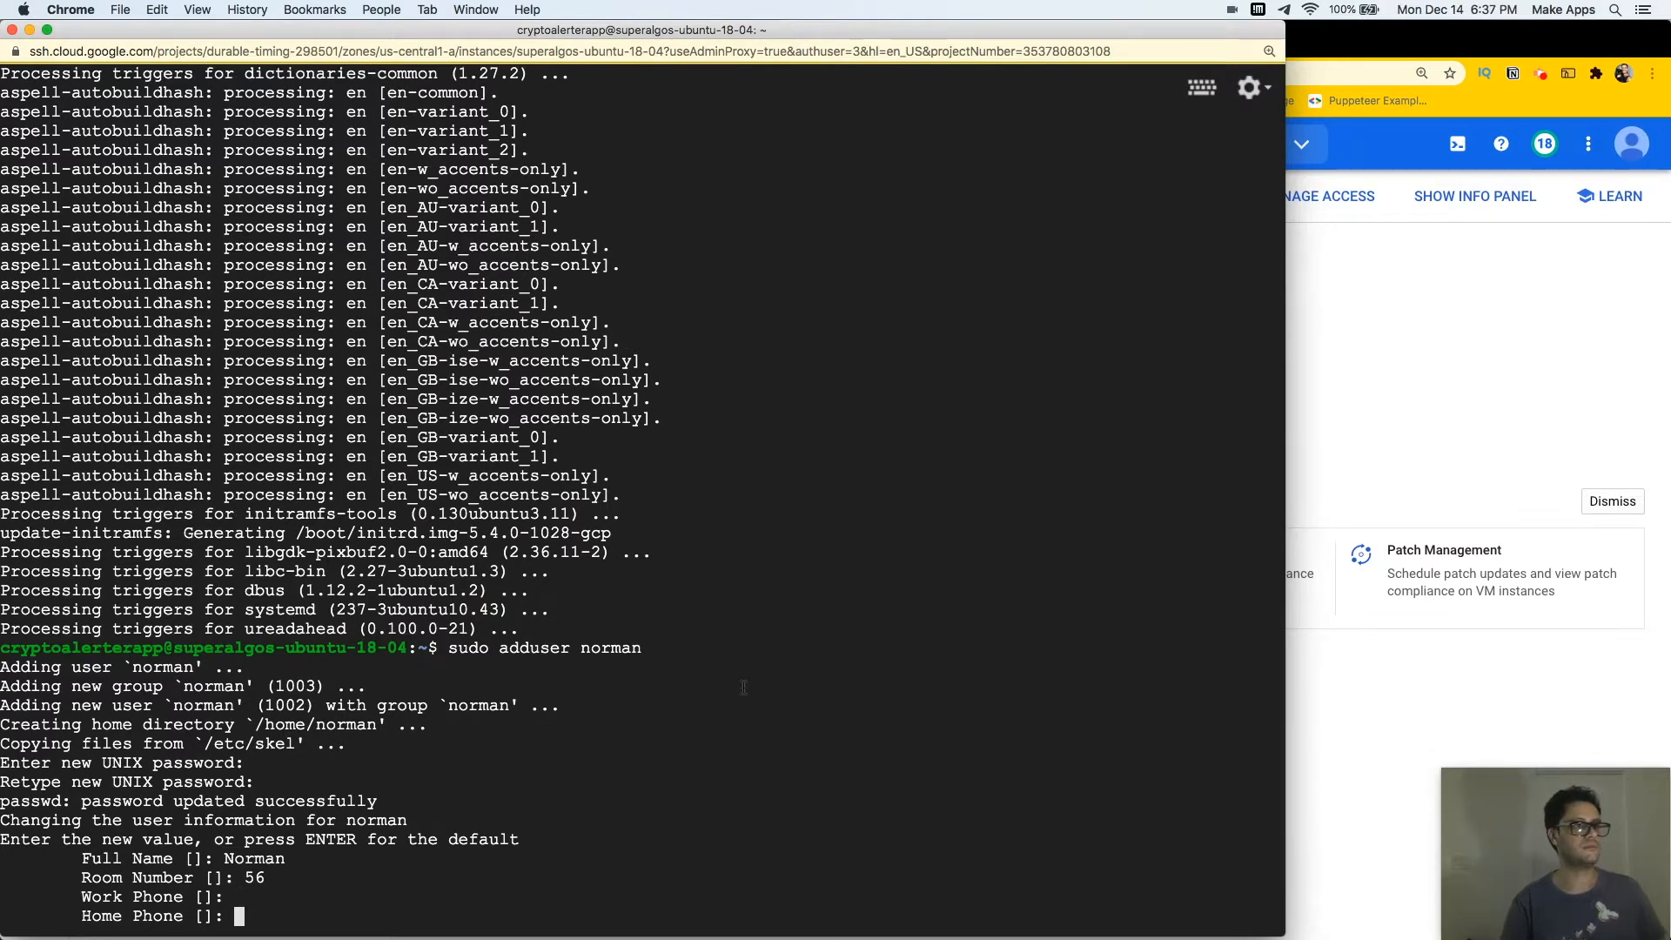
key(Return)
key(Return)
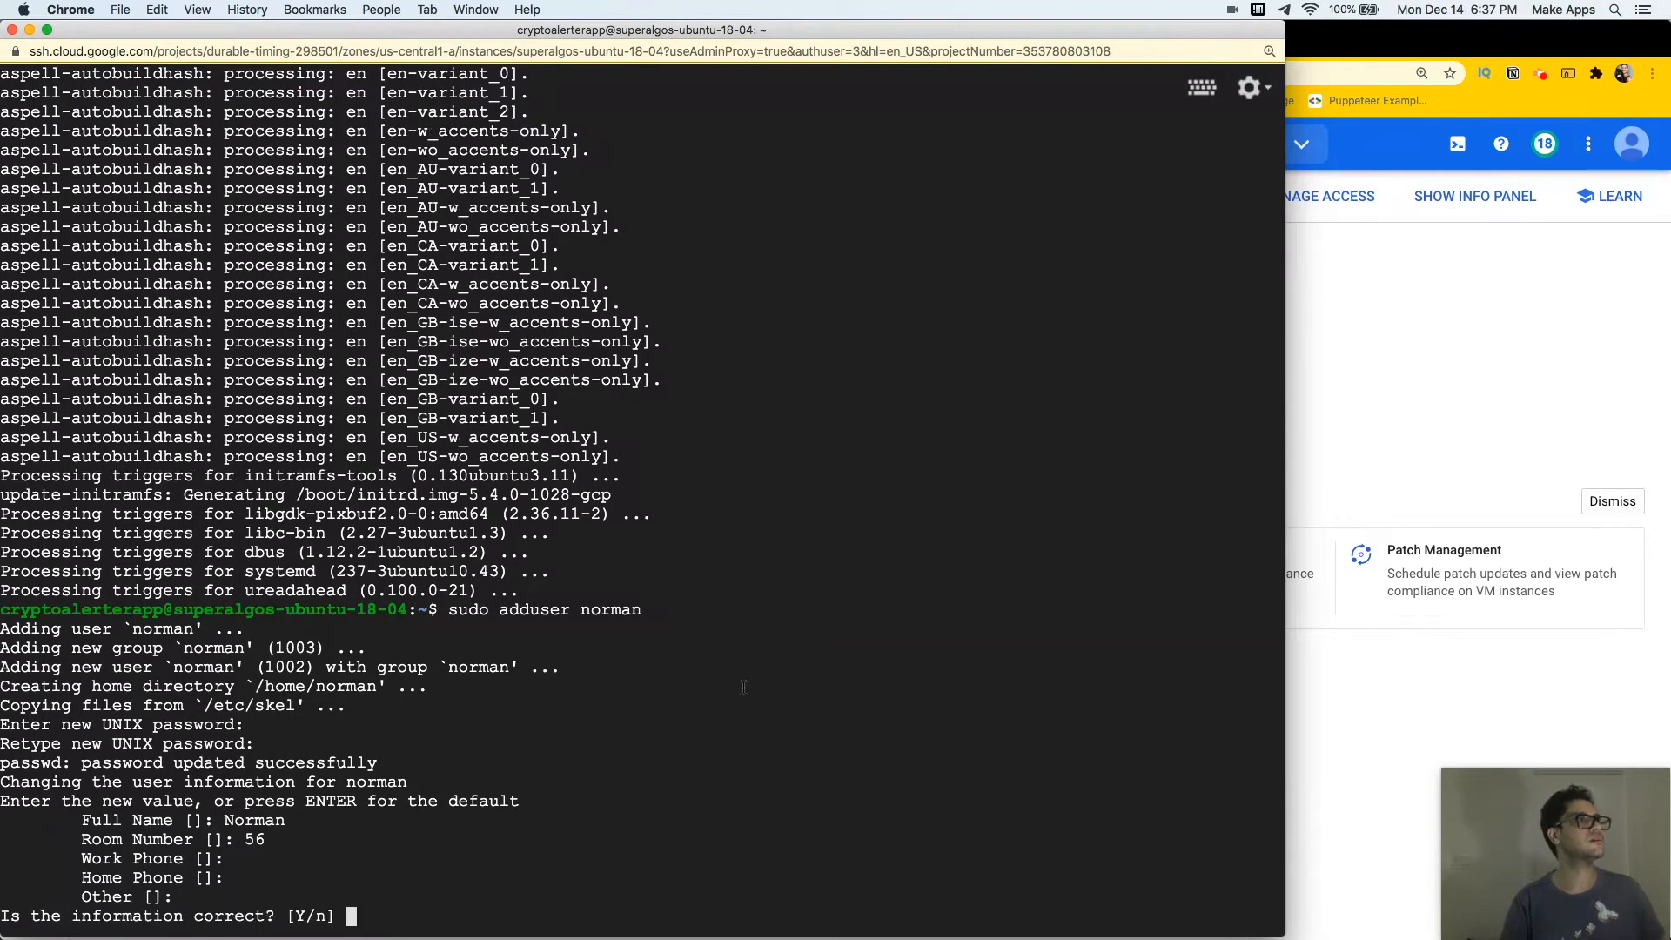
text(y)
key(Return)
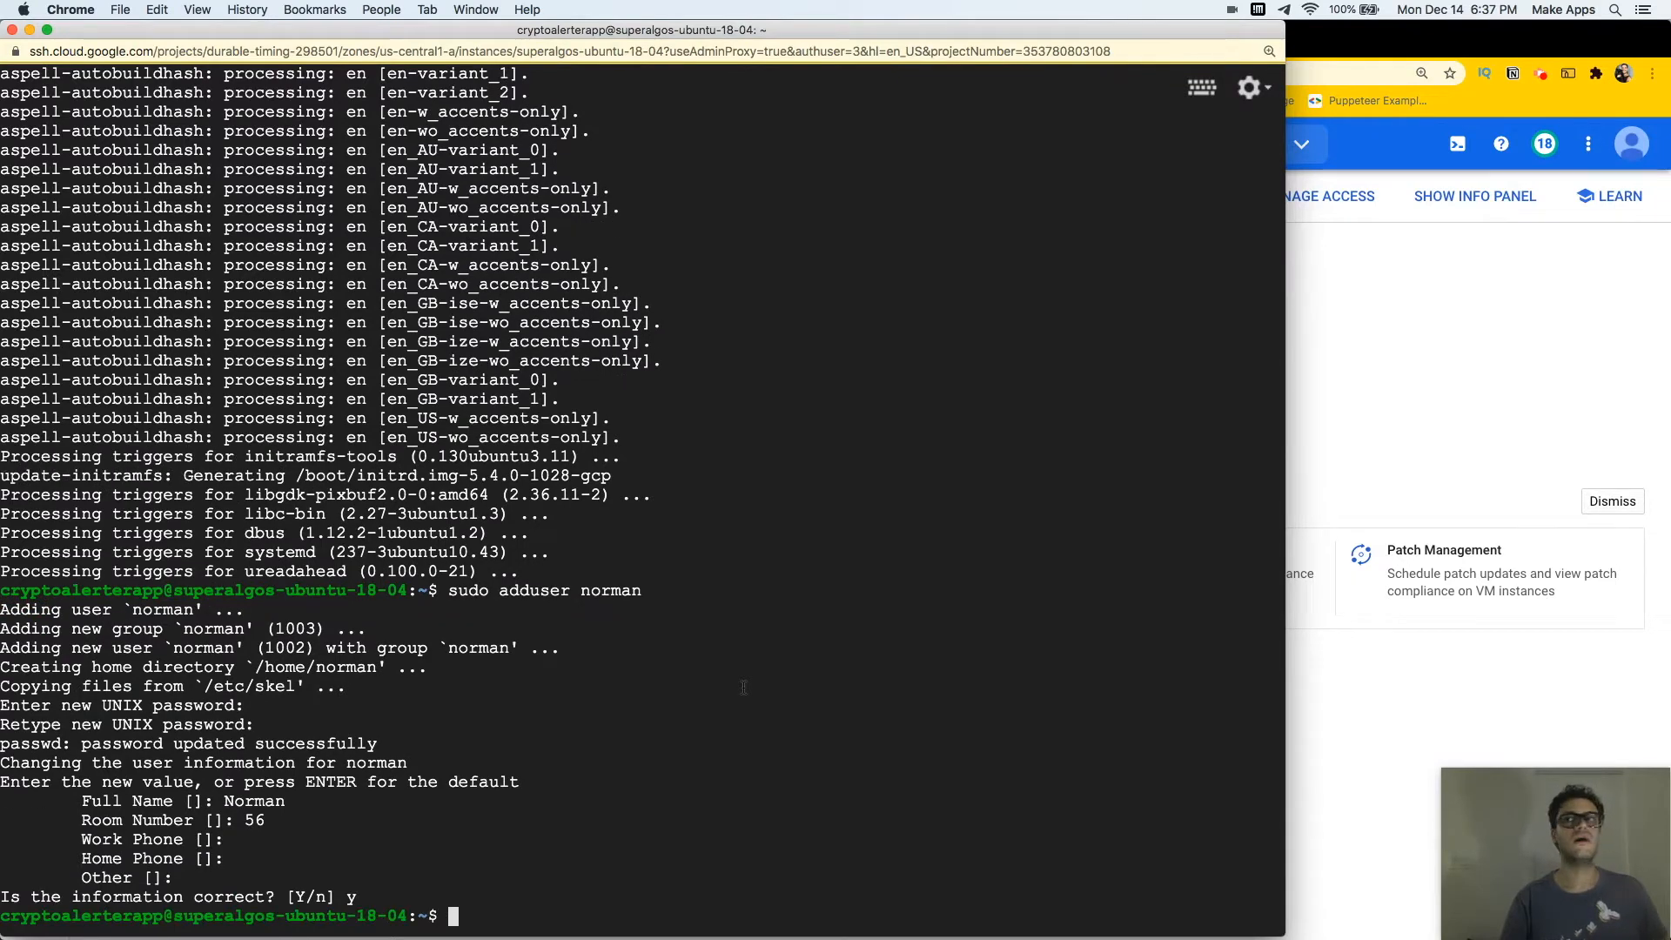
Add the new user to the sudo and adm groups with sudo usermod -aG
text(sudo )
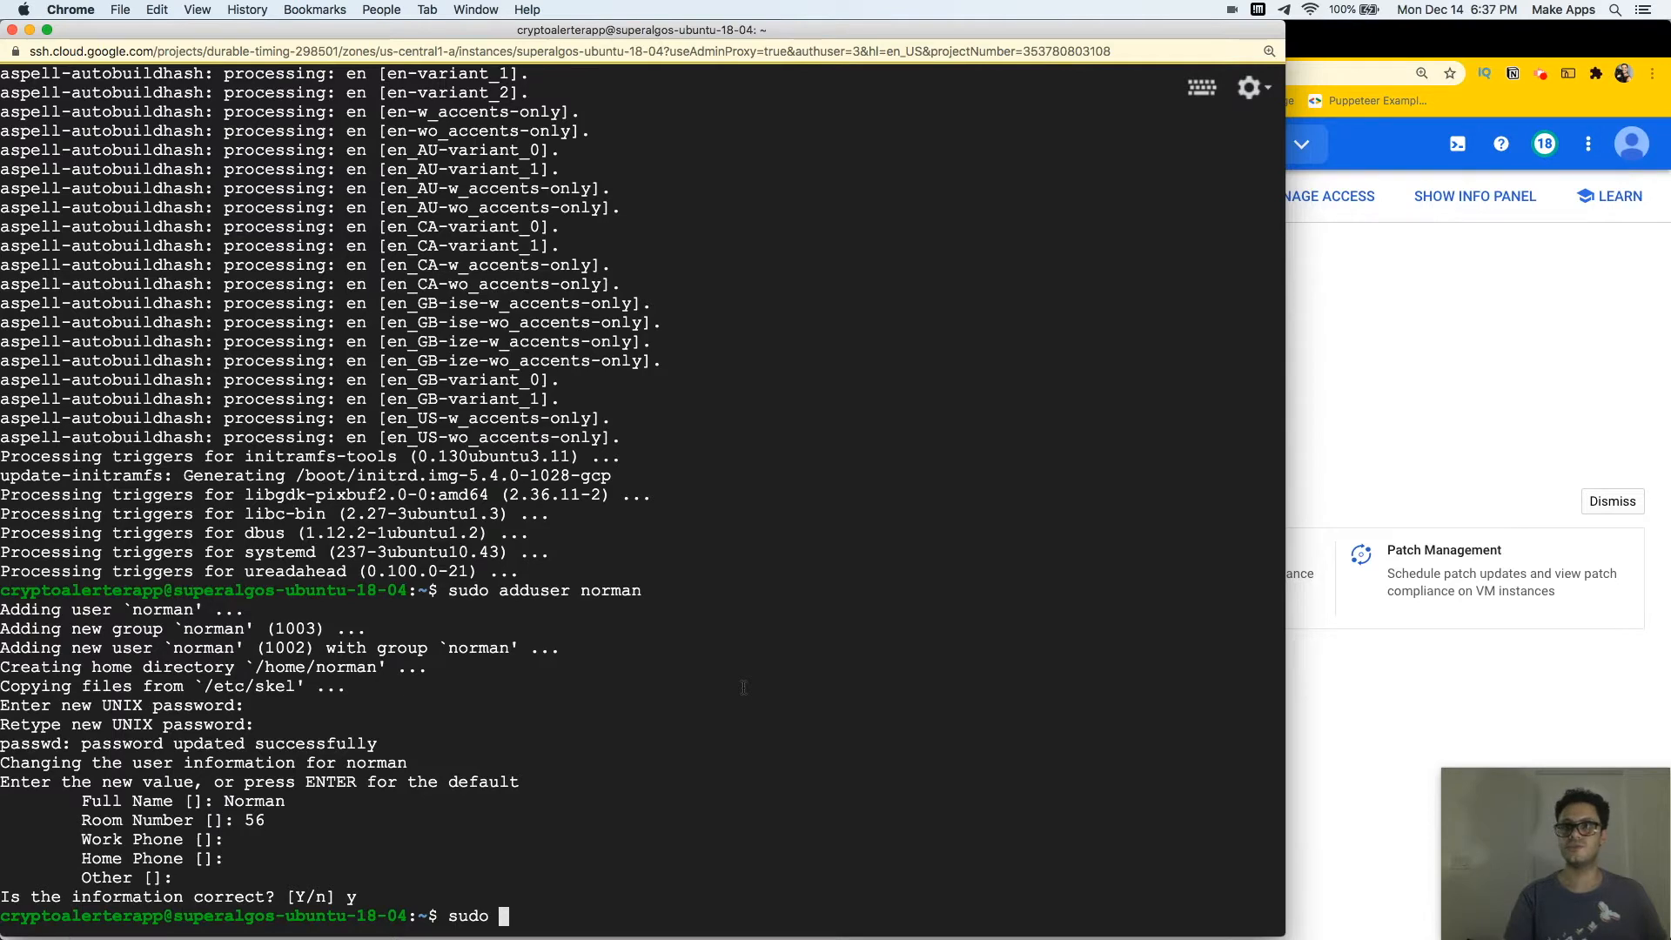
text(usermod )
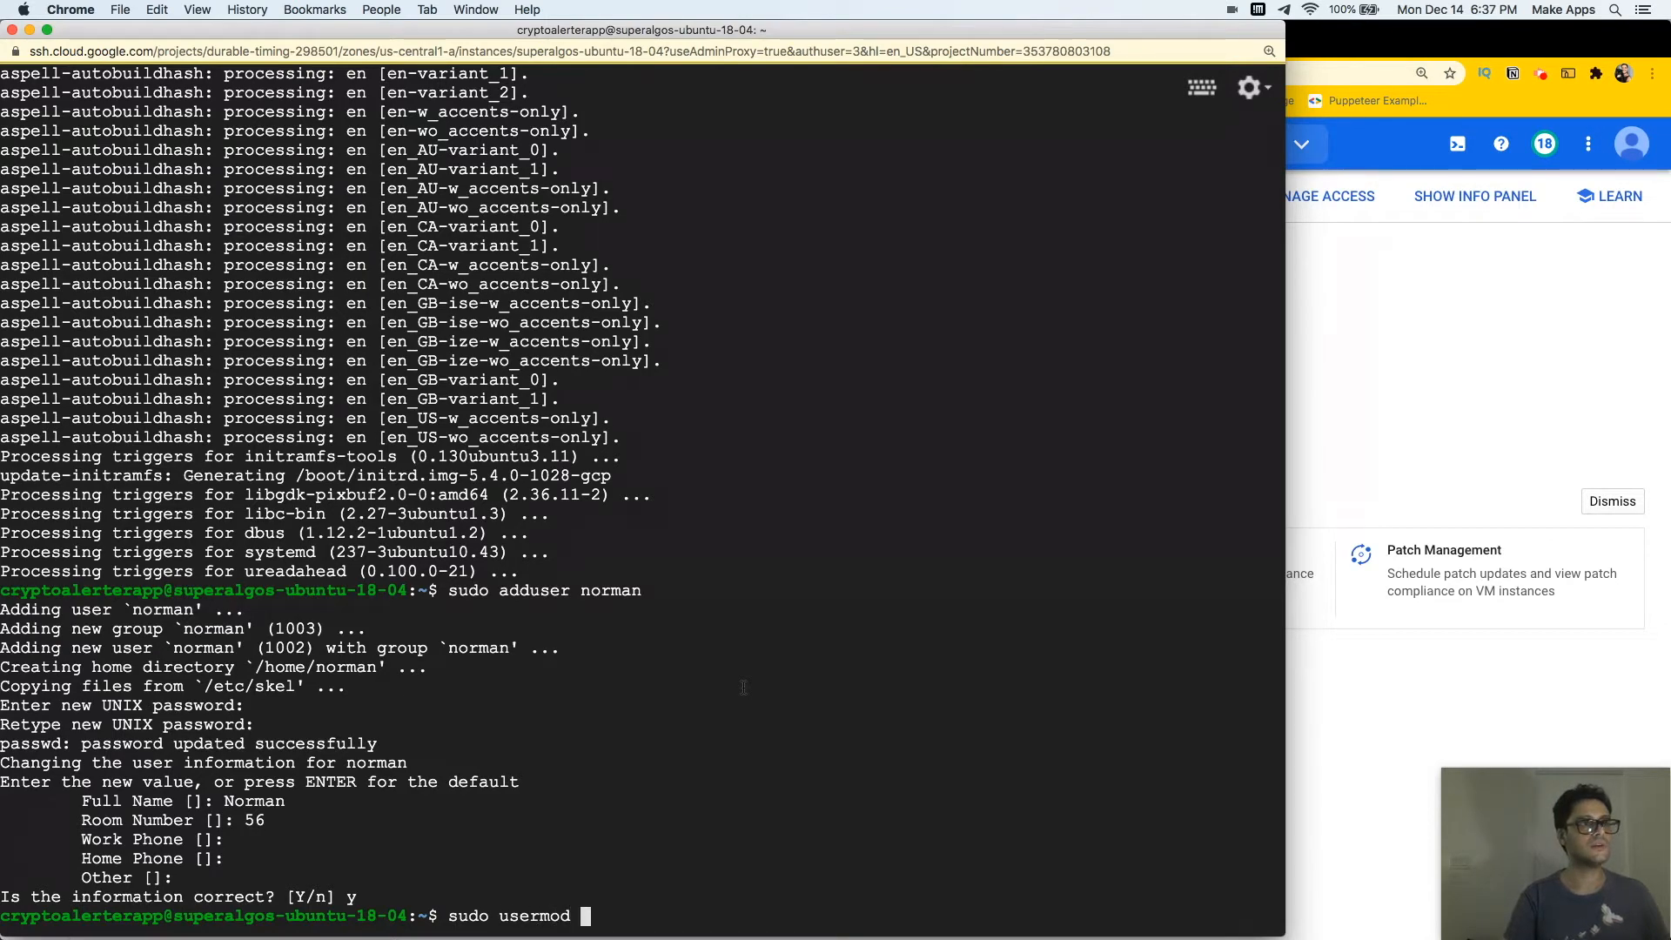
text(-a)
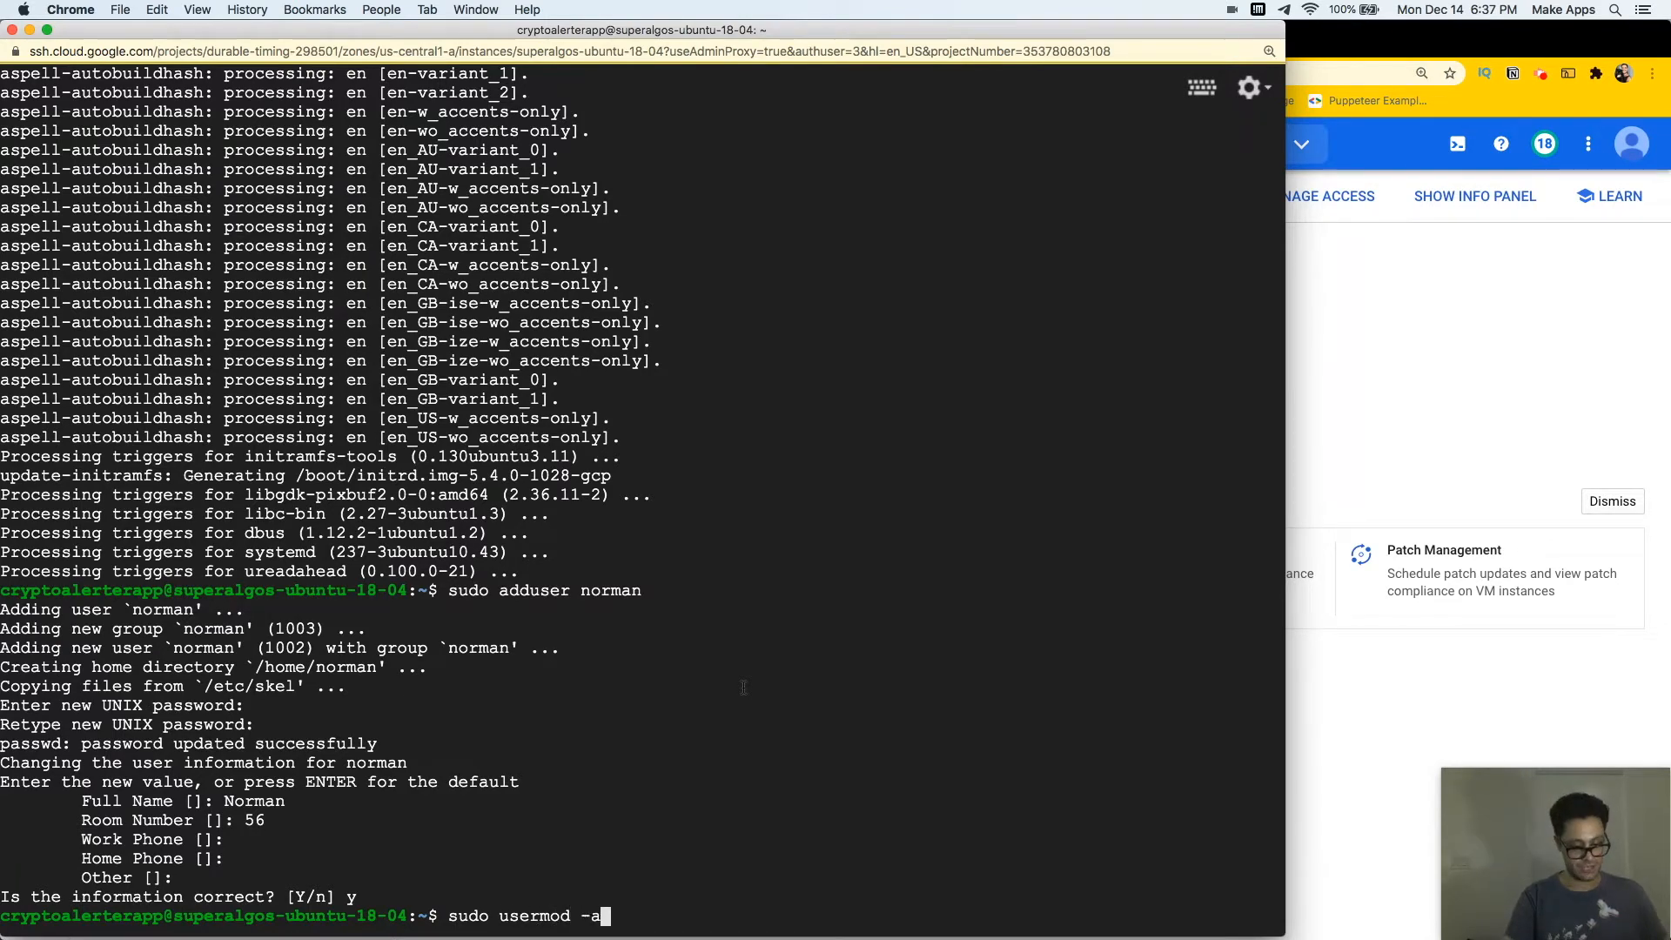
text(G sudo,)
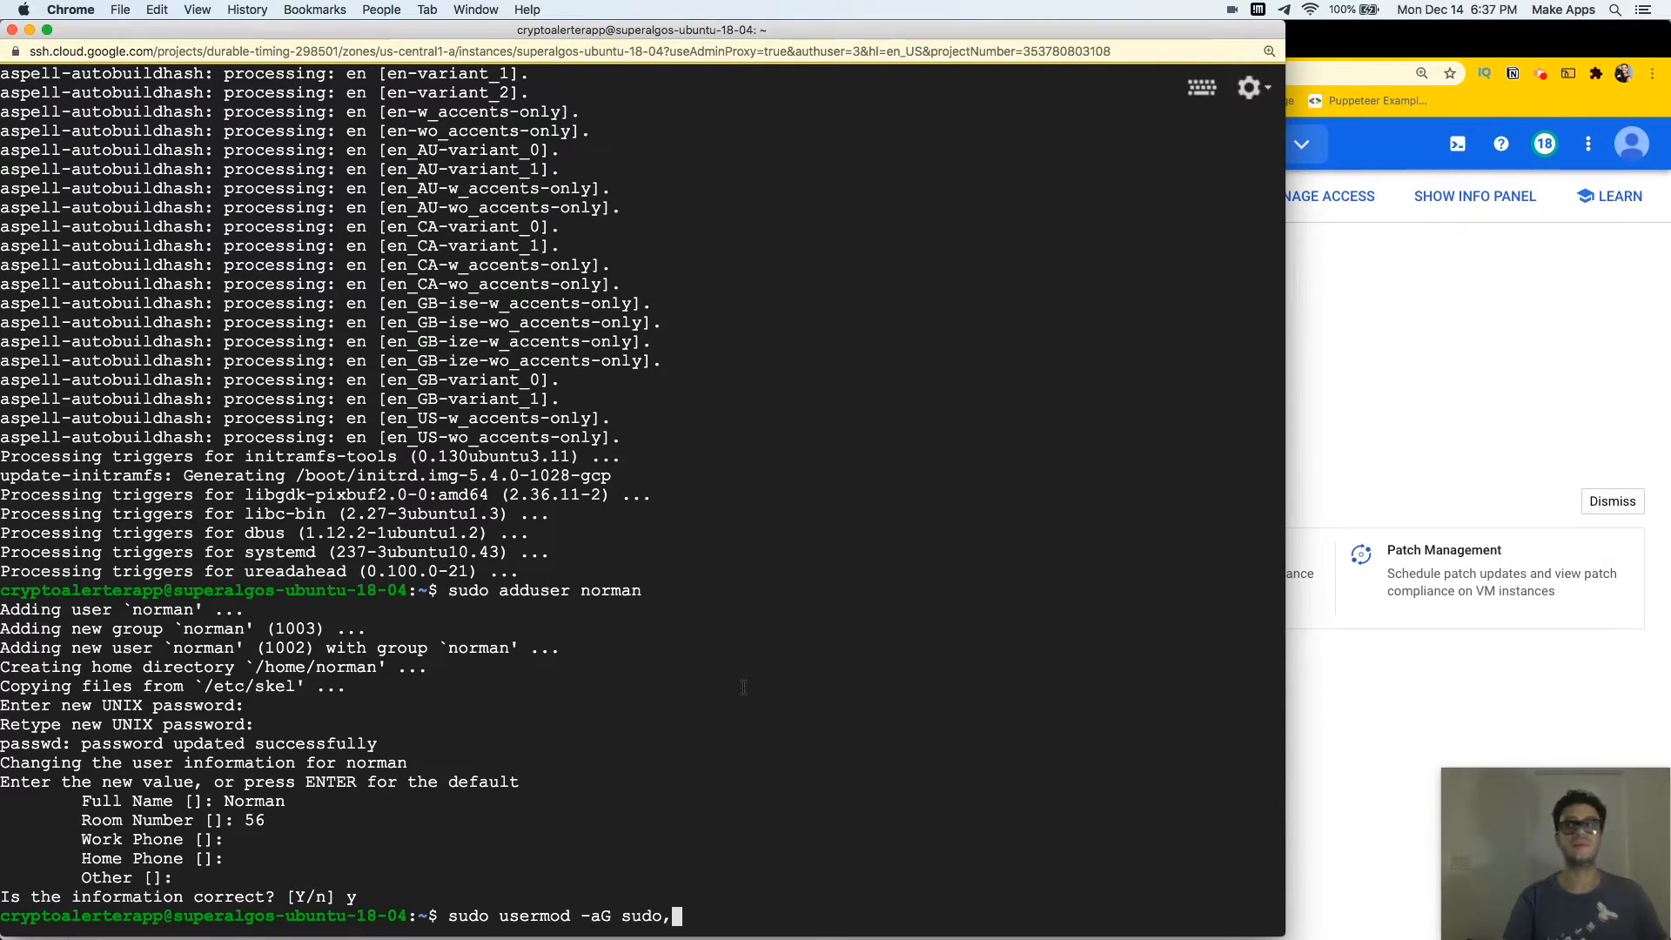
text(adm norman)
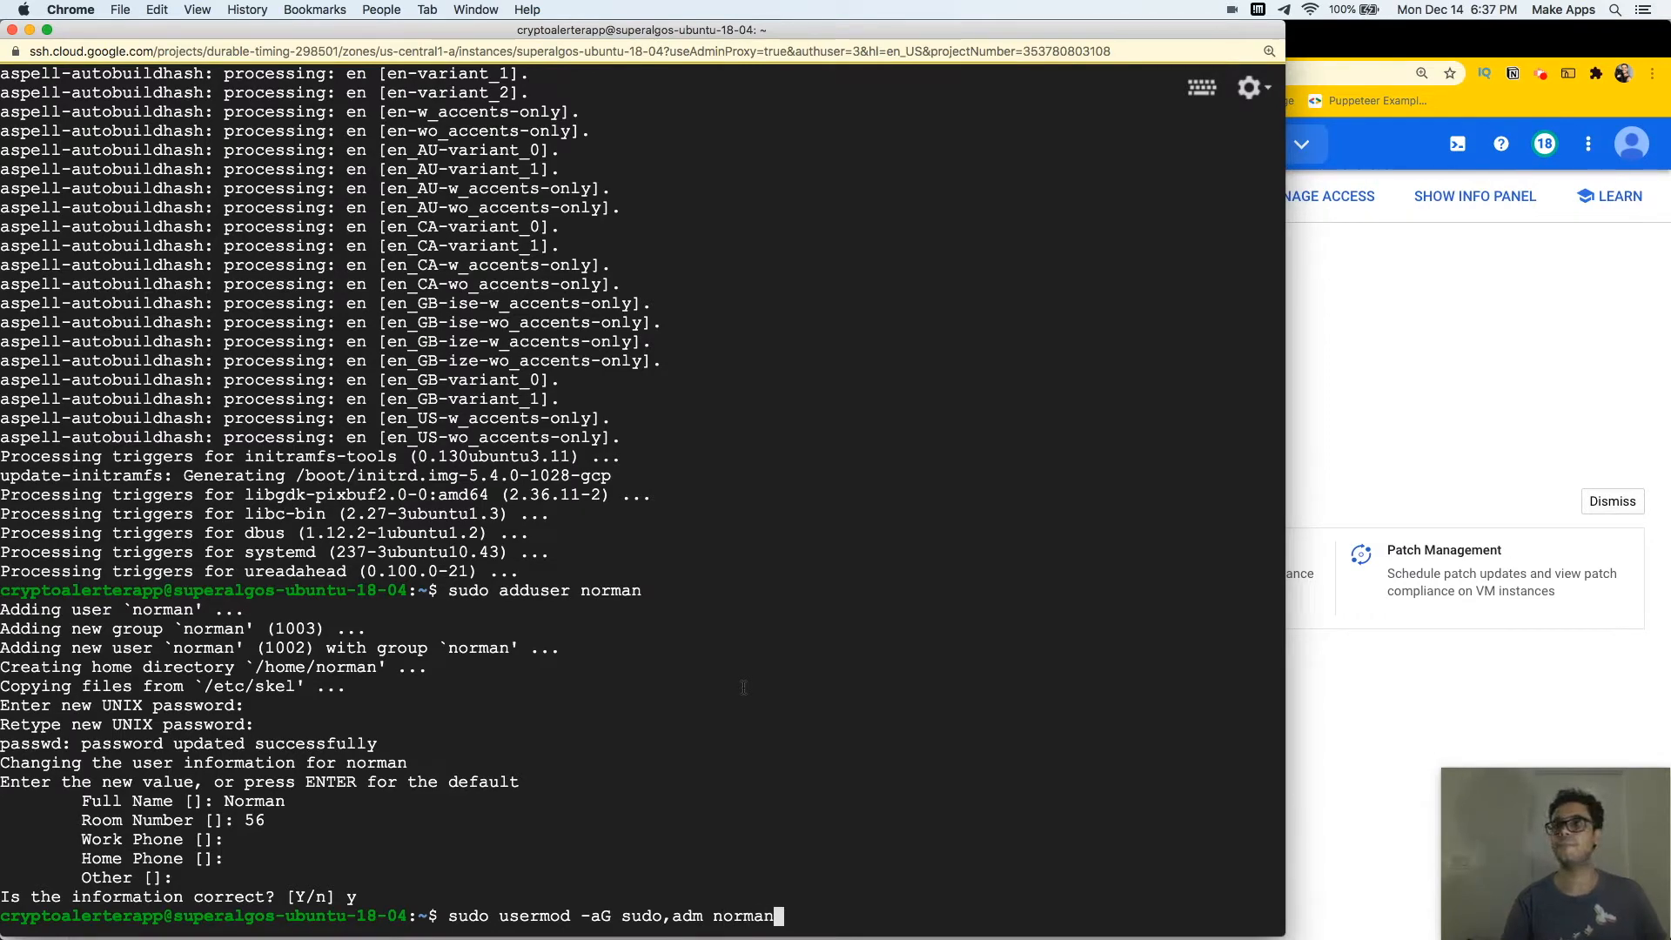
key(Return)
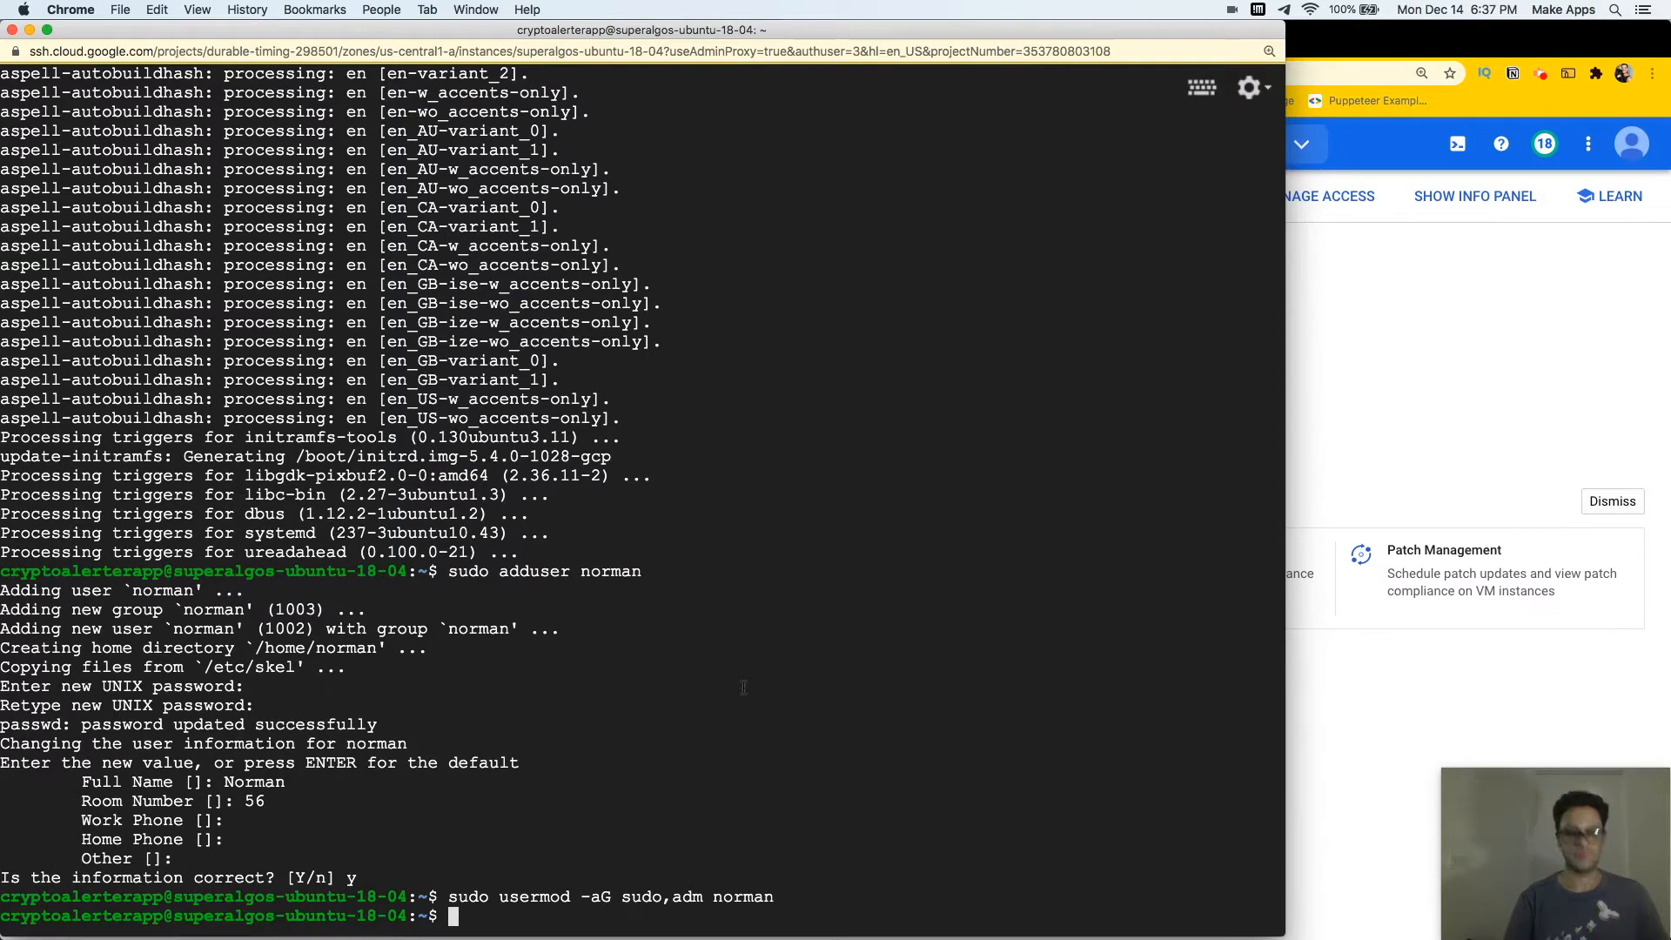
Start a root shell with sudo -i and open /etc/ssh/sshd_config in vim
text(sudo )
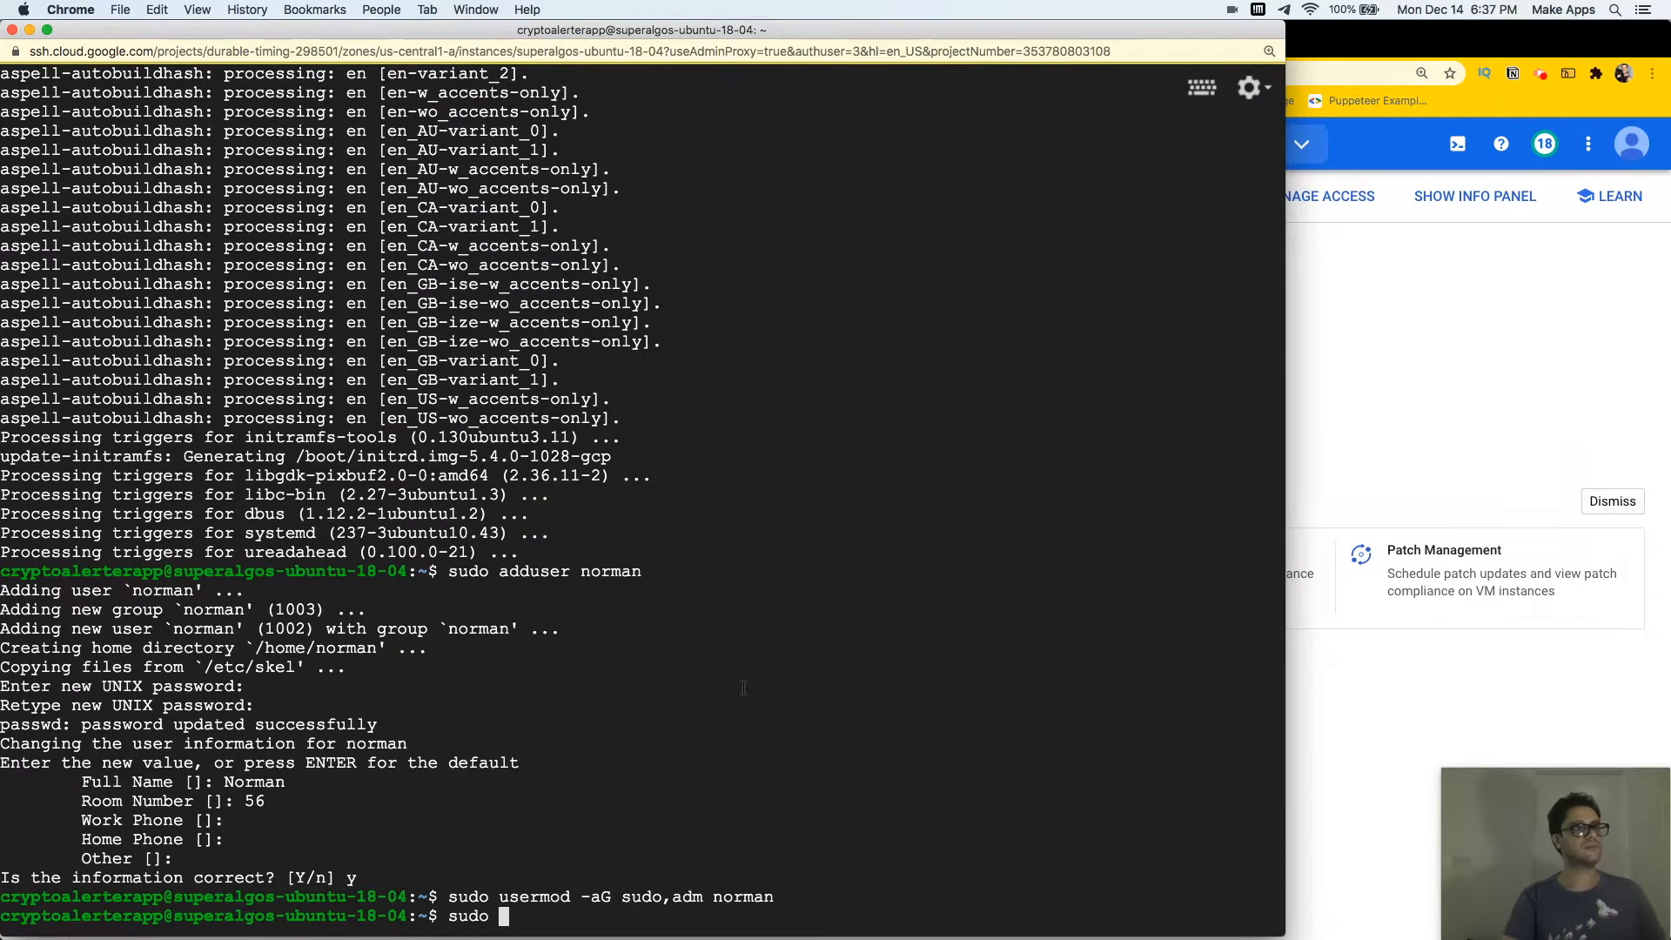
text(-i)
key(Return)
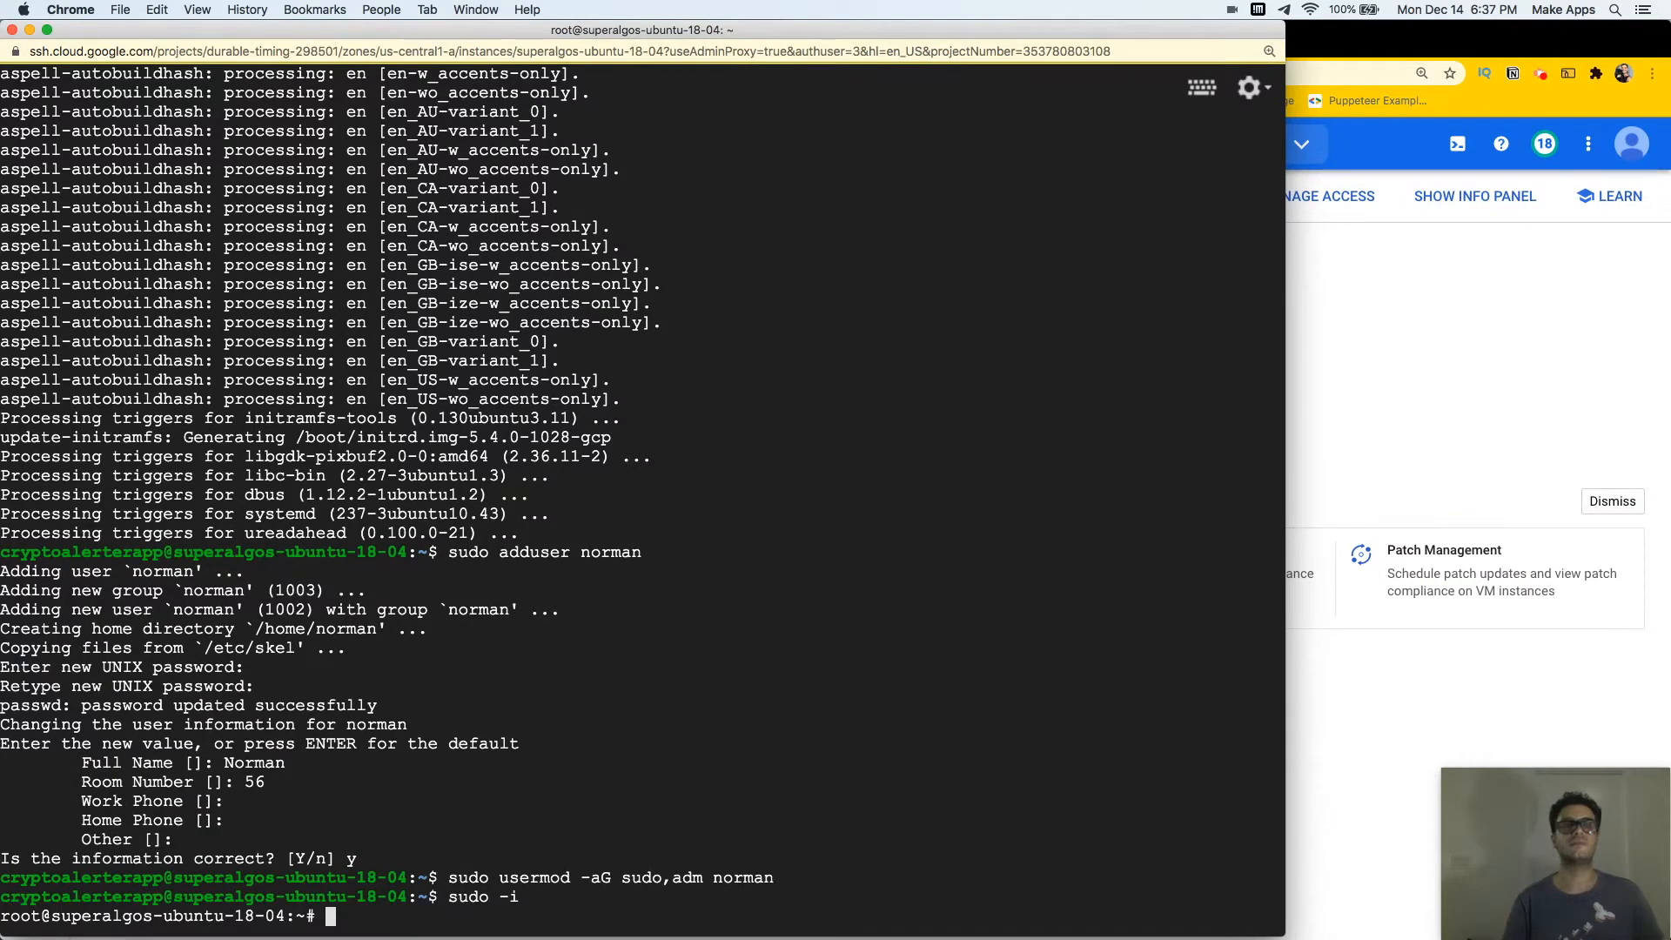
text(vim)
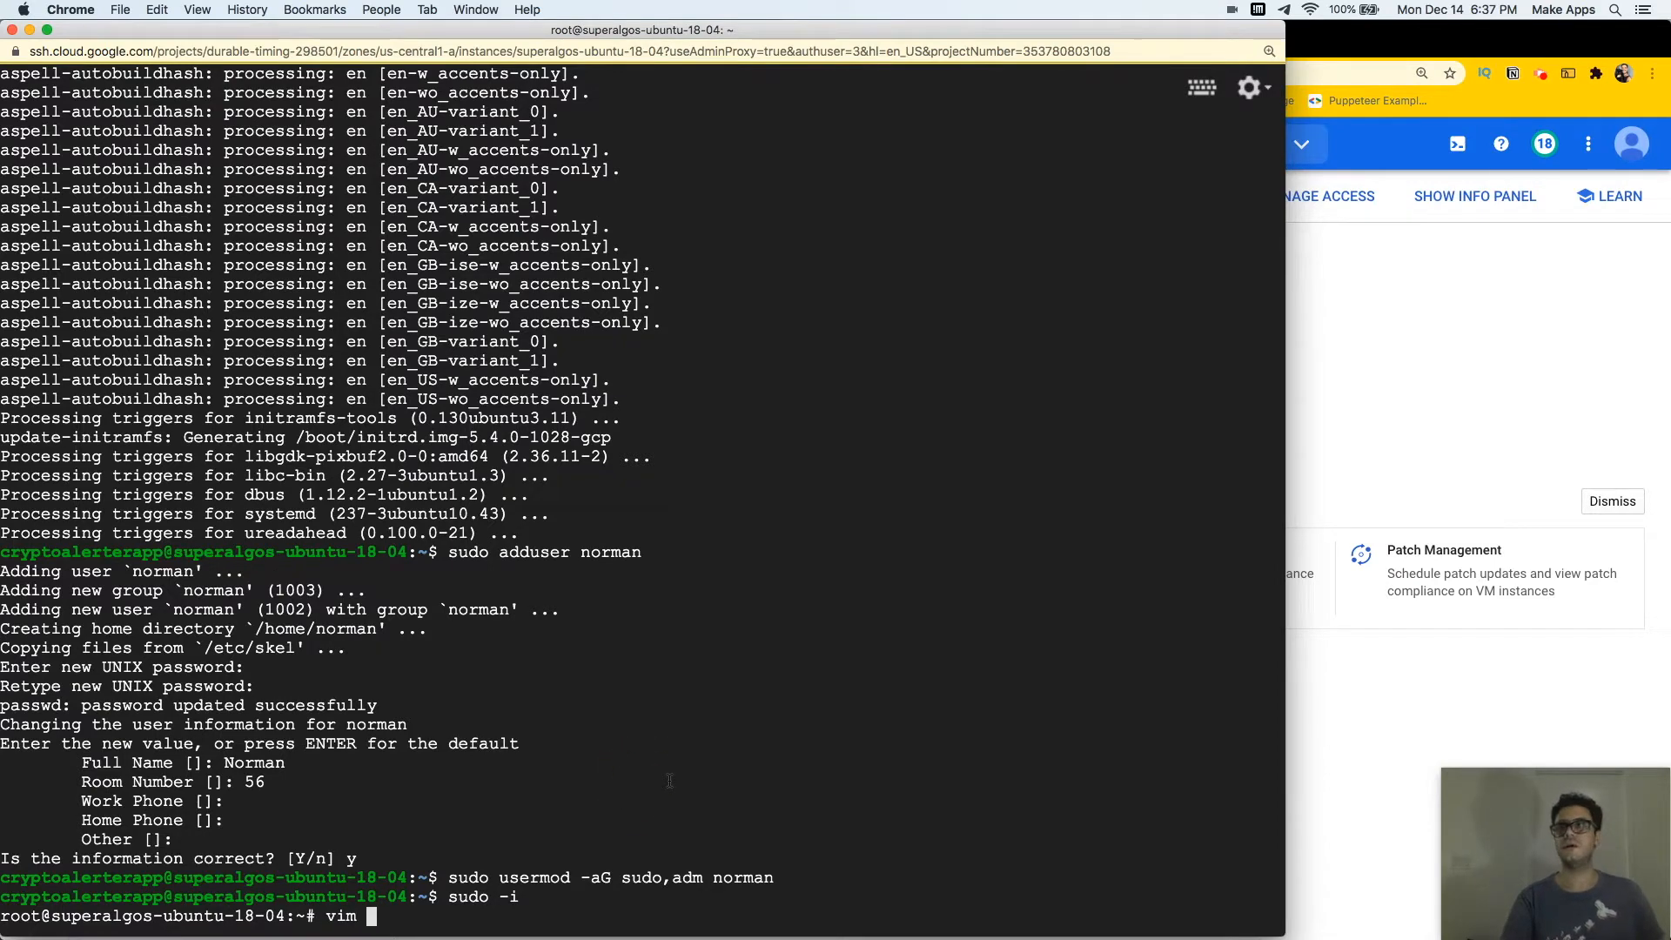
text( /et)
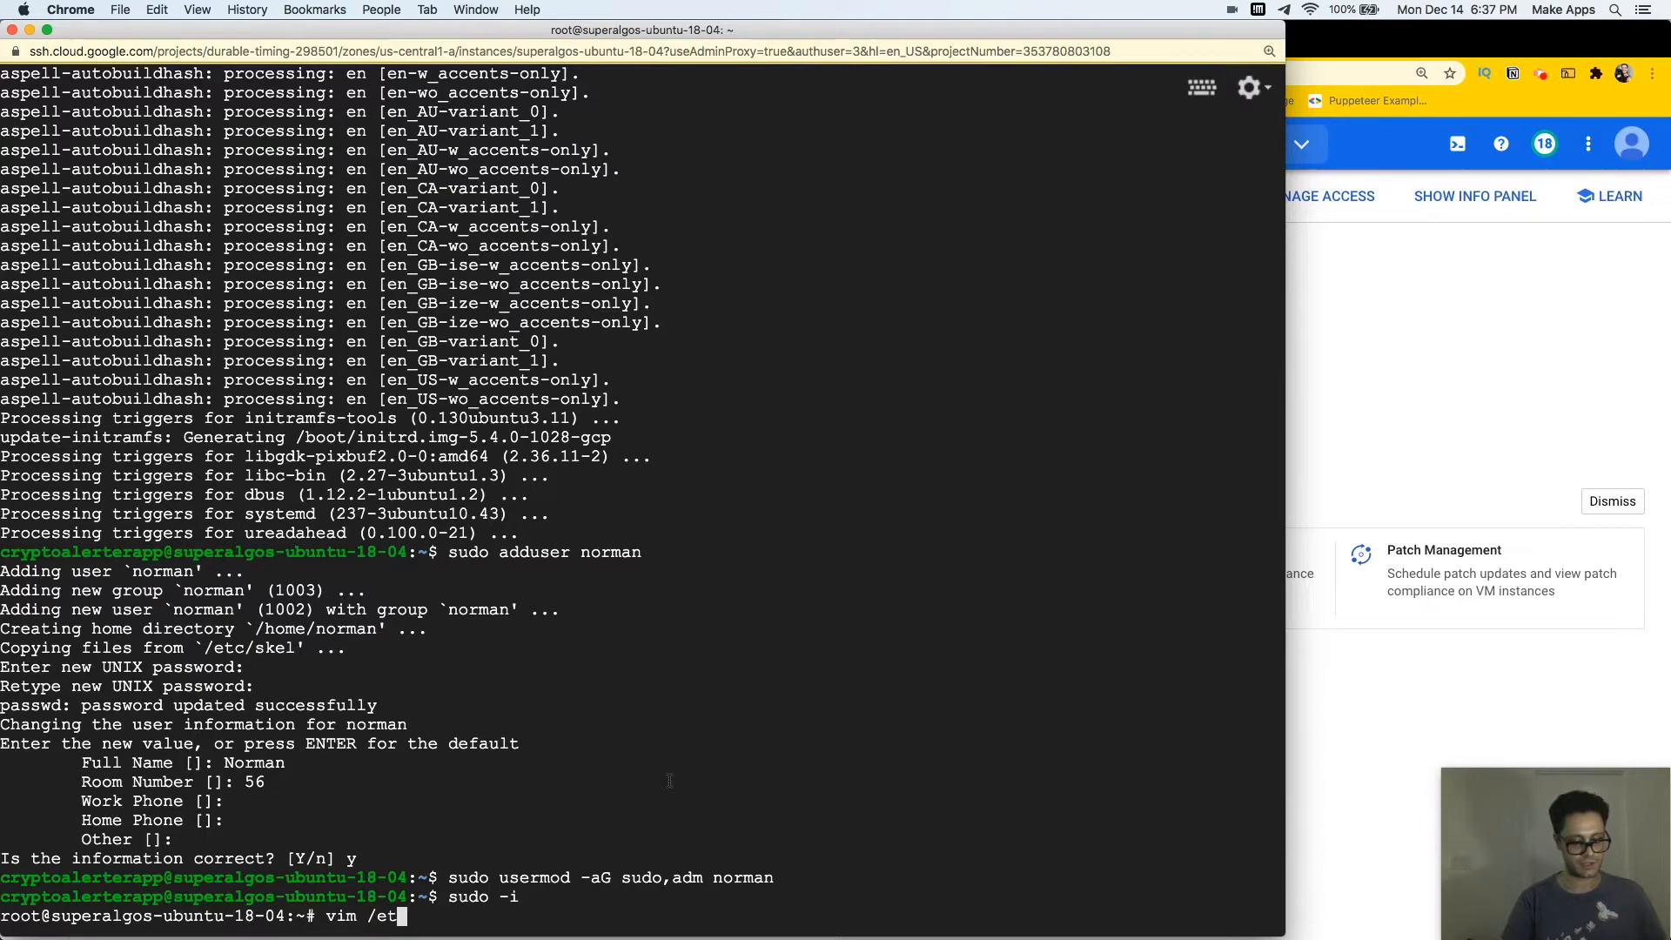
text(c/ssh)
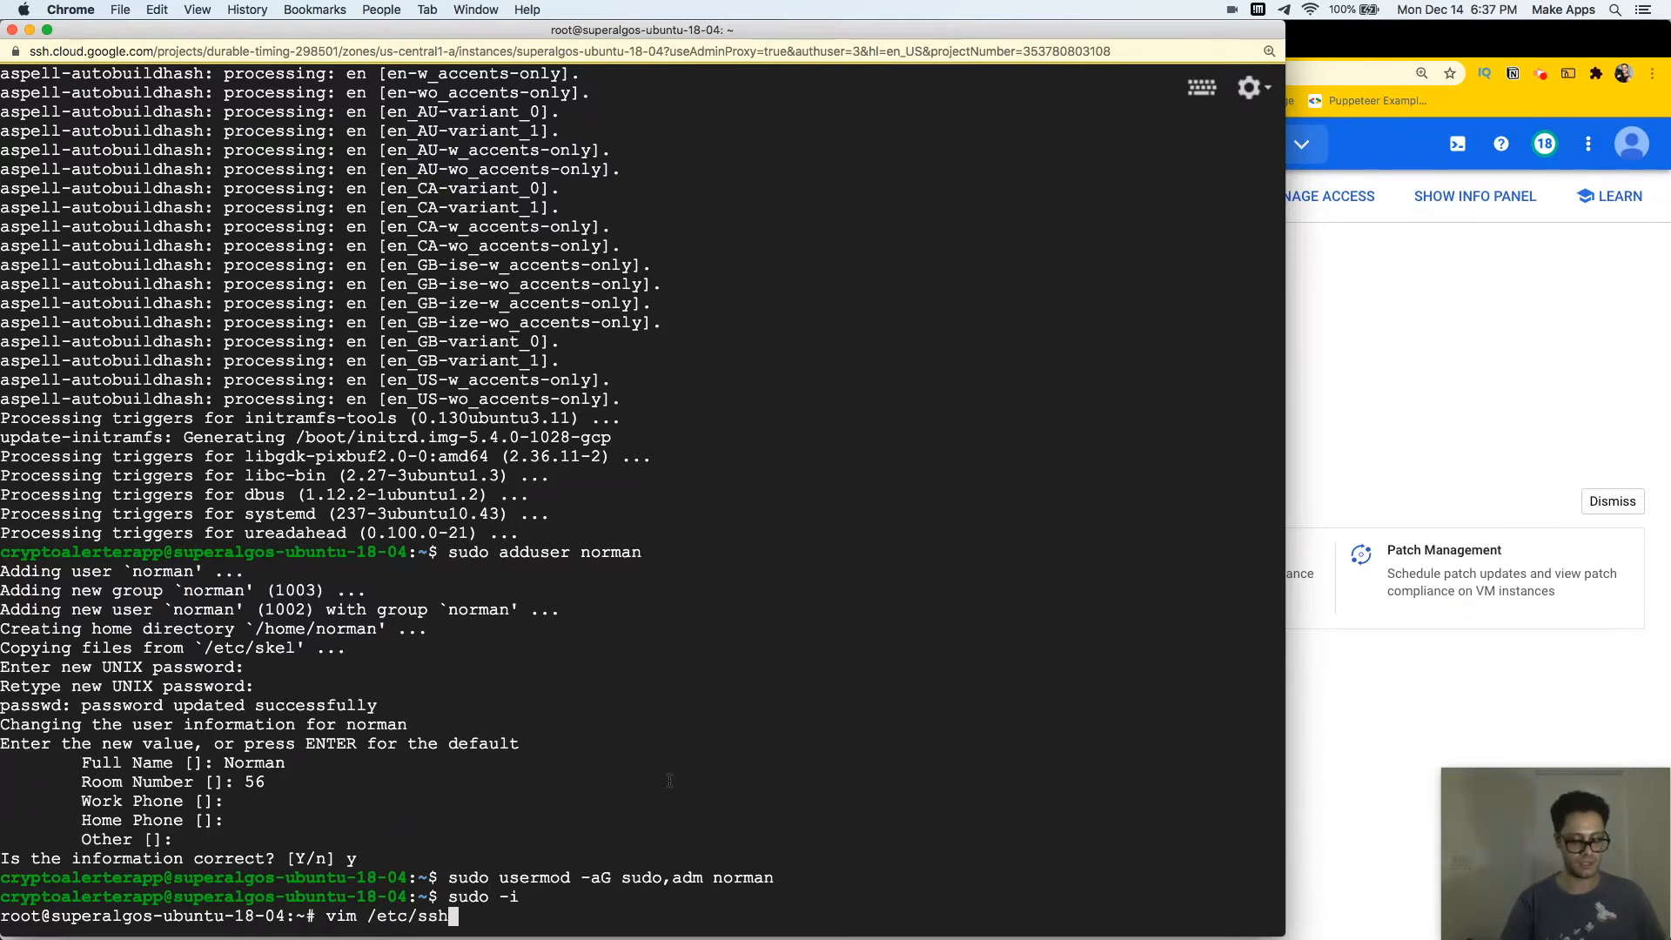
text(/ssh)
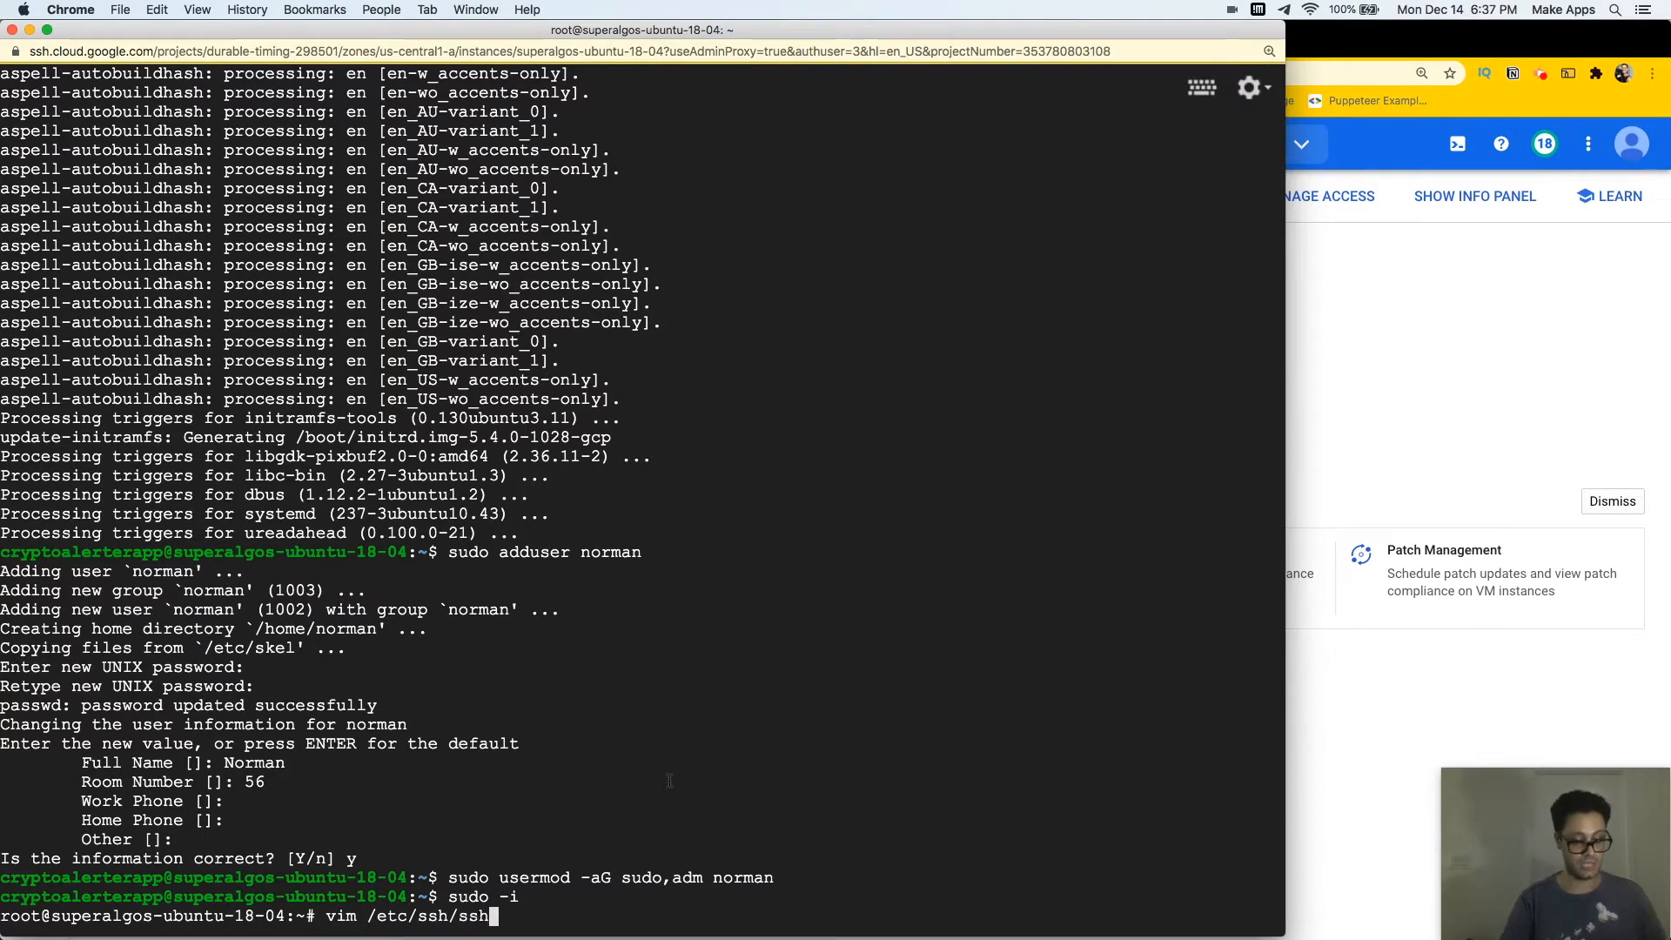
text(d_config)
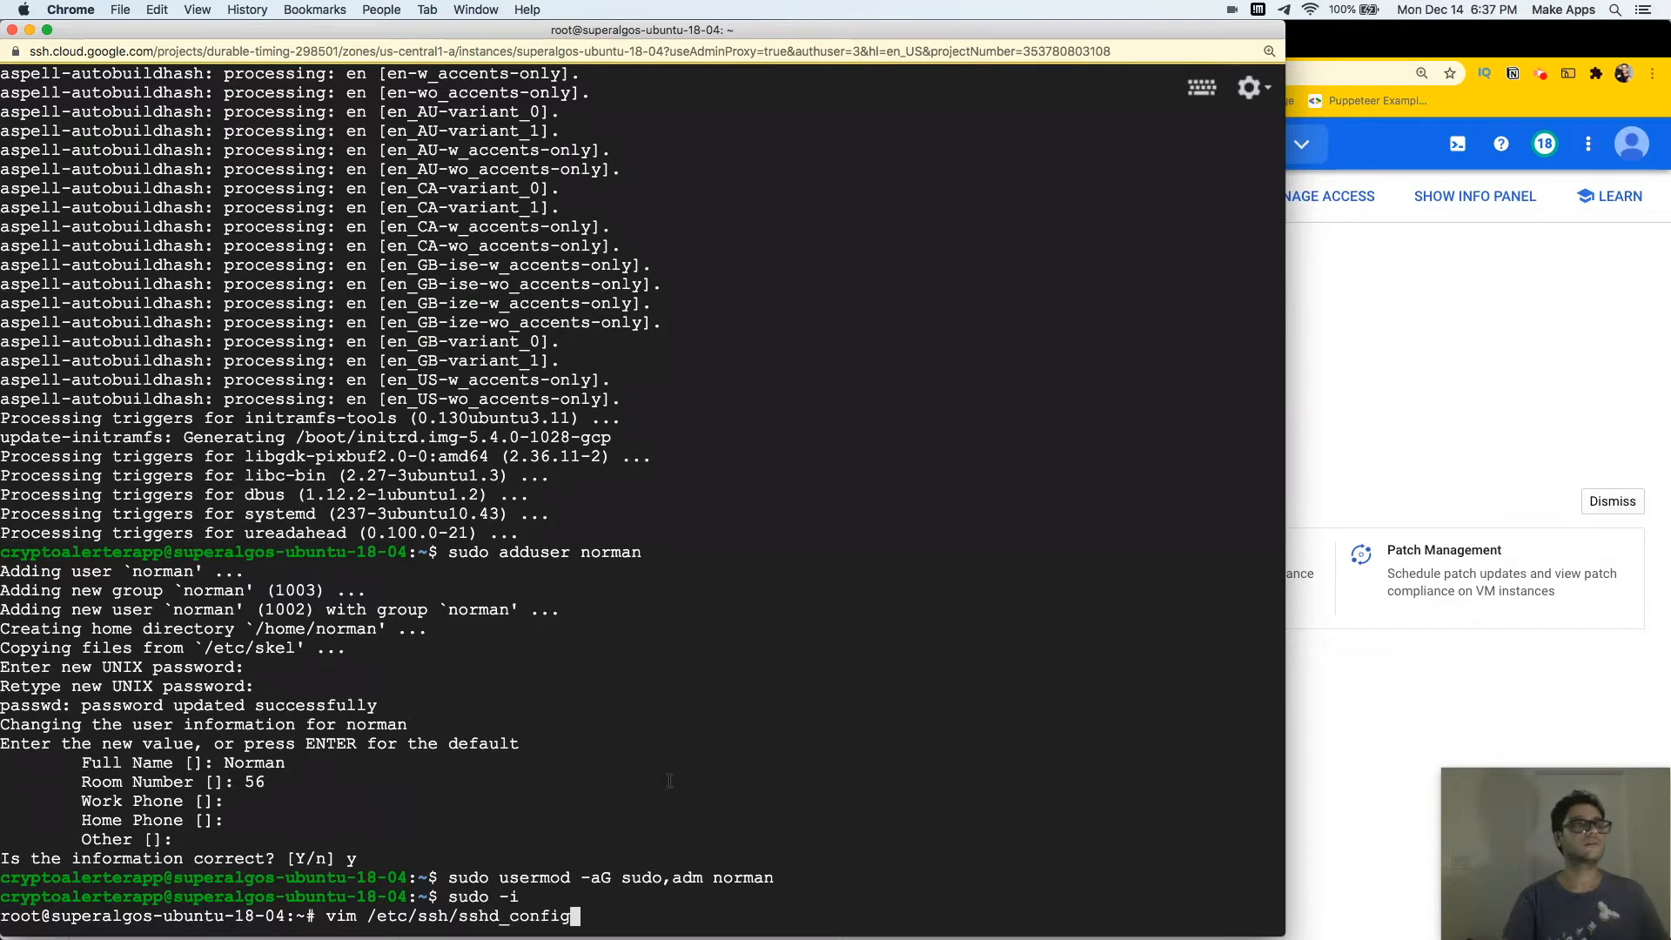
key(Return)
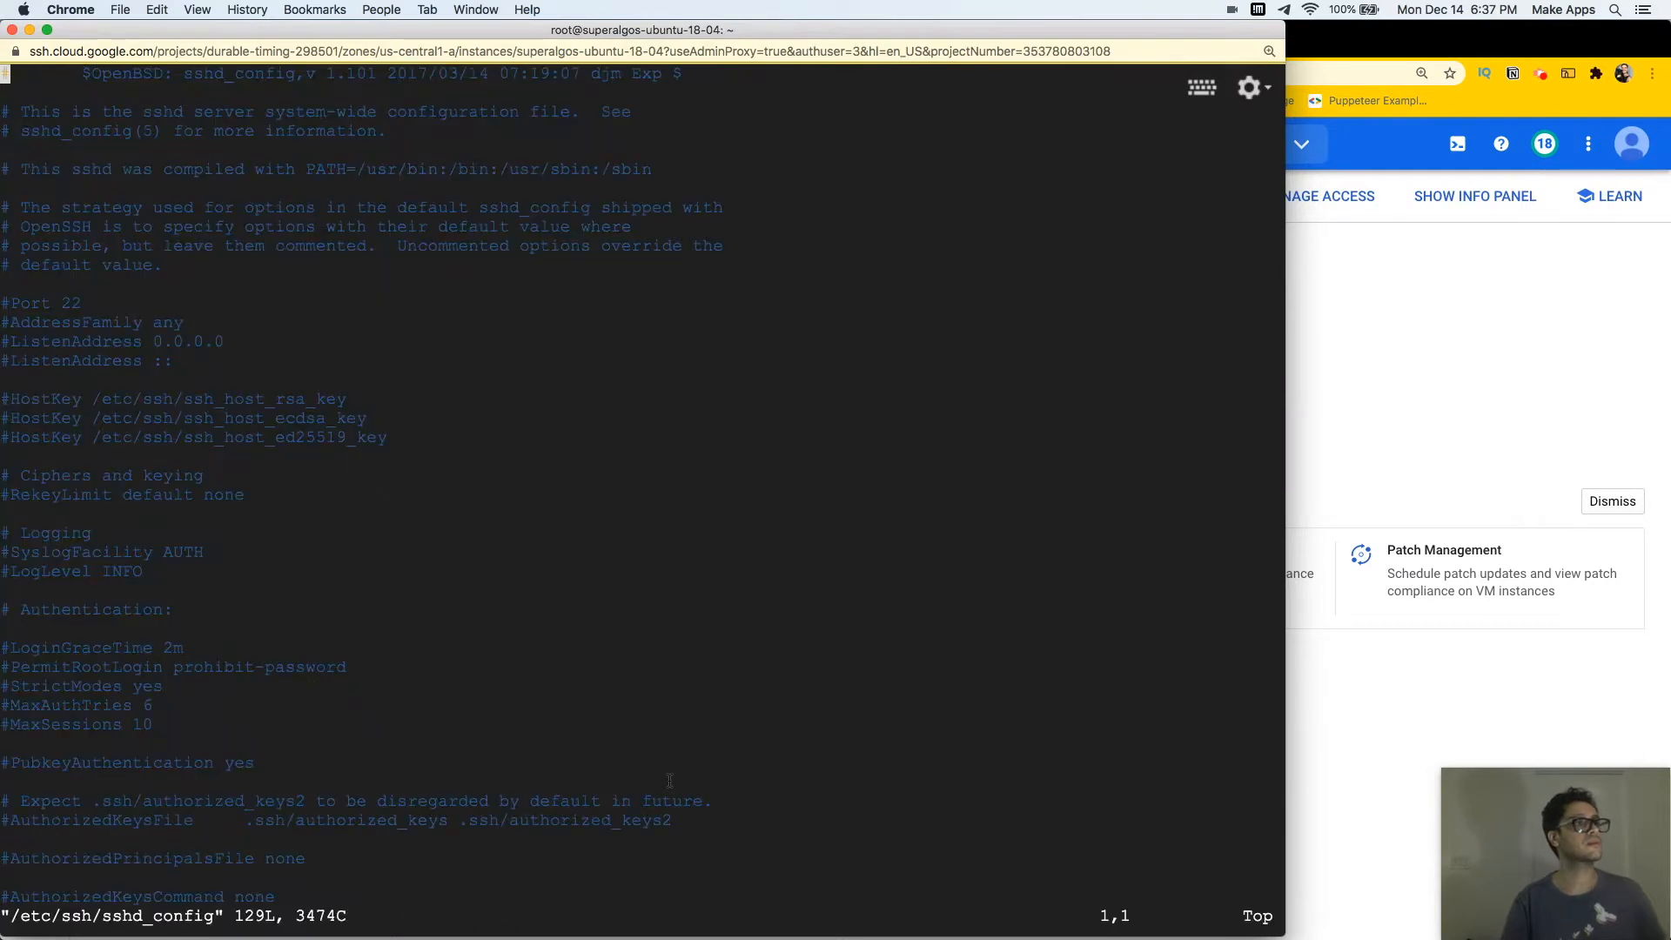
Set PasswordAuthentication to yes in /etc/ssh/sshd_config
key(Down)
key(Down)
key(Down)
key(Down)
key(Down)
key(Down)
key(Down)
key(Down)
key(Down)
key(Down)
key(Down)
key(Down)
key(Down)
key(Down)
key(Down)
key(Down)
key(Down)
key(Down)
key(Down)
key(Down)
key(Down)
key(Down)
key(Down)
key(Down)
key(Down)
key(Down)
key(Down)
key(Down)
key(Down)
key(Down)
key(Down)
key(Down)
key(Down)
key(Down)
key(Down)
key(Down)
key(Down)
key(Down)
key(Down)
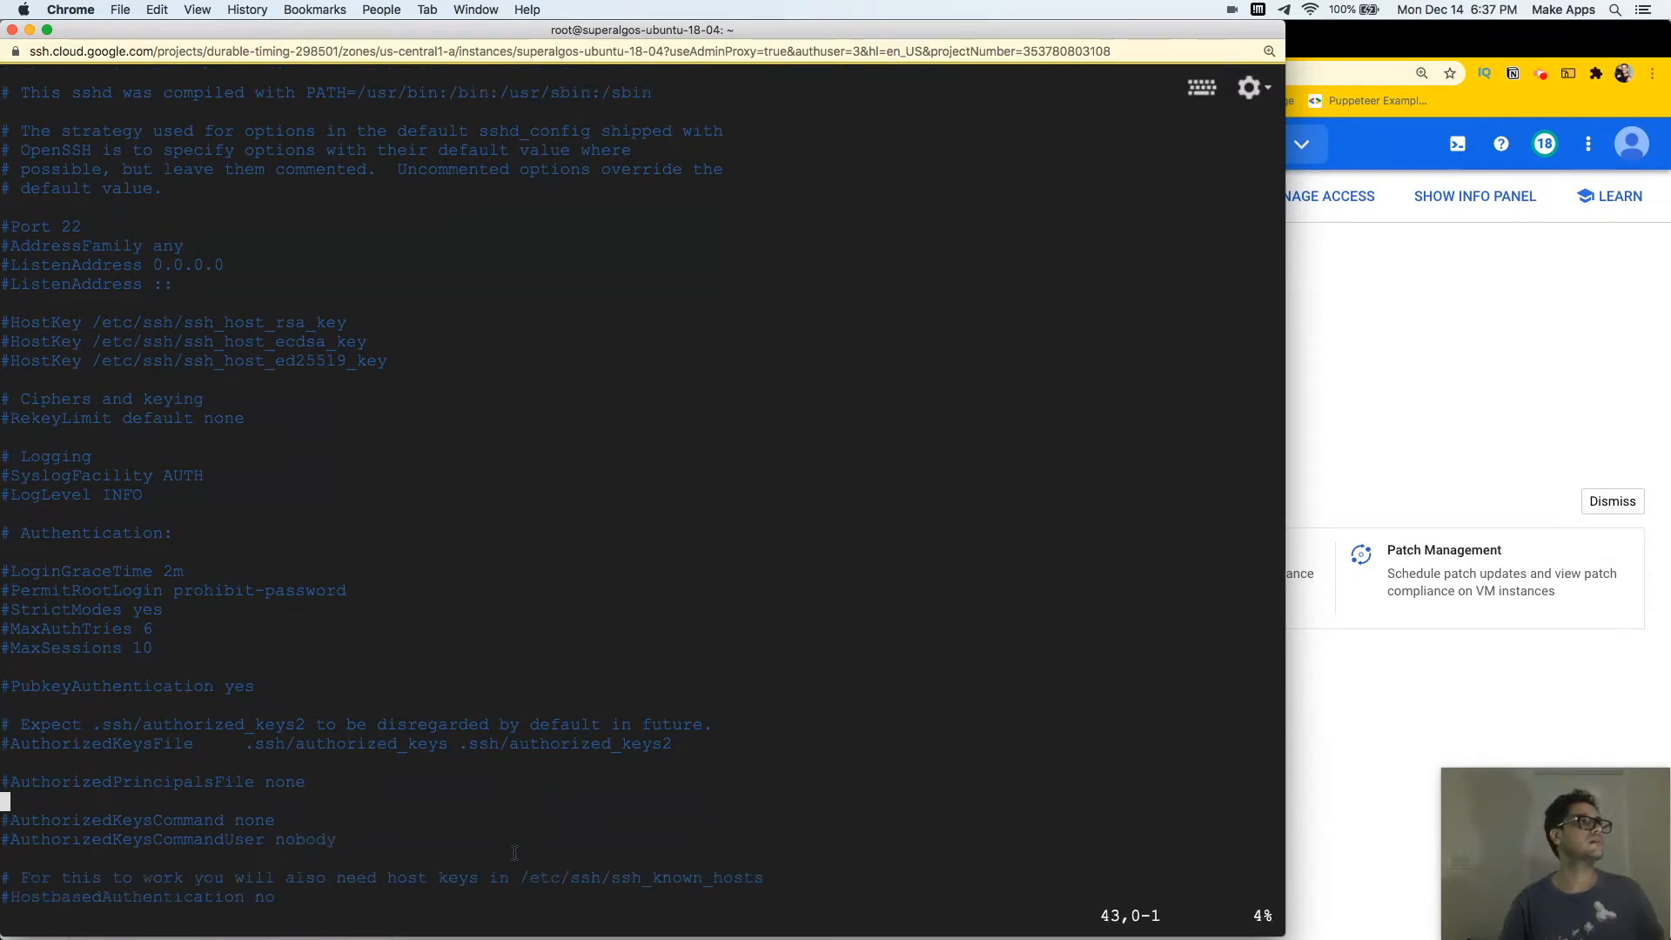
key(Down)
key(Down)
key(Down)
key(Down)
key(Down)
key(Down)
key(Down)
key(Down)
key(Down)
key(Down)
key(Down)
key(Down)
key(Down)
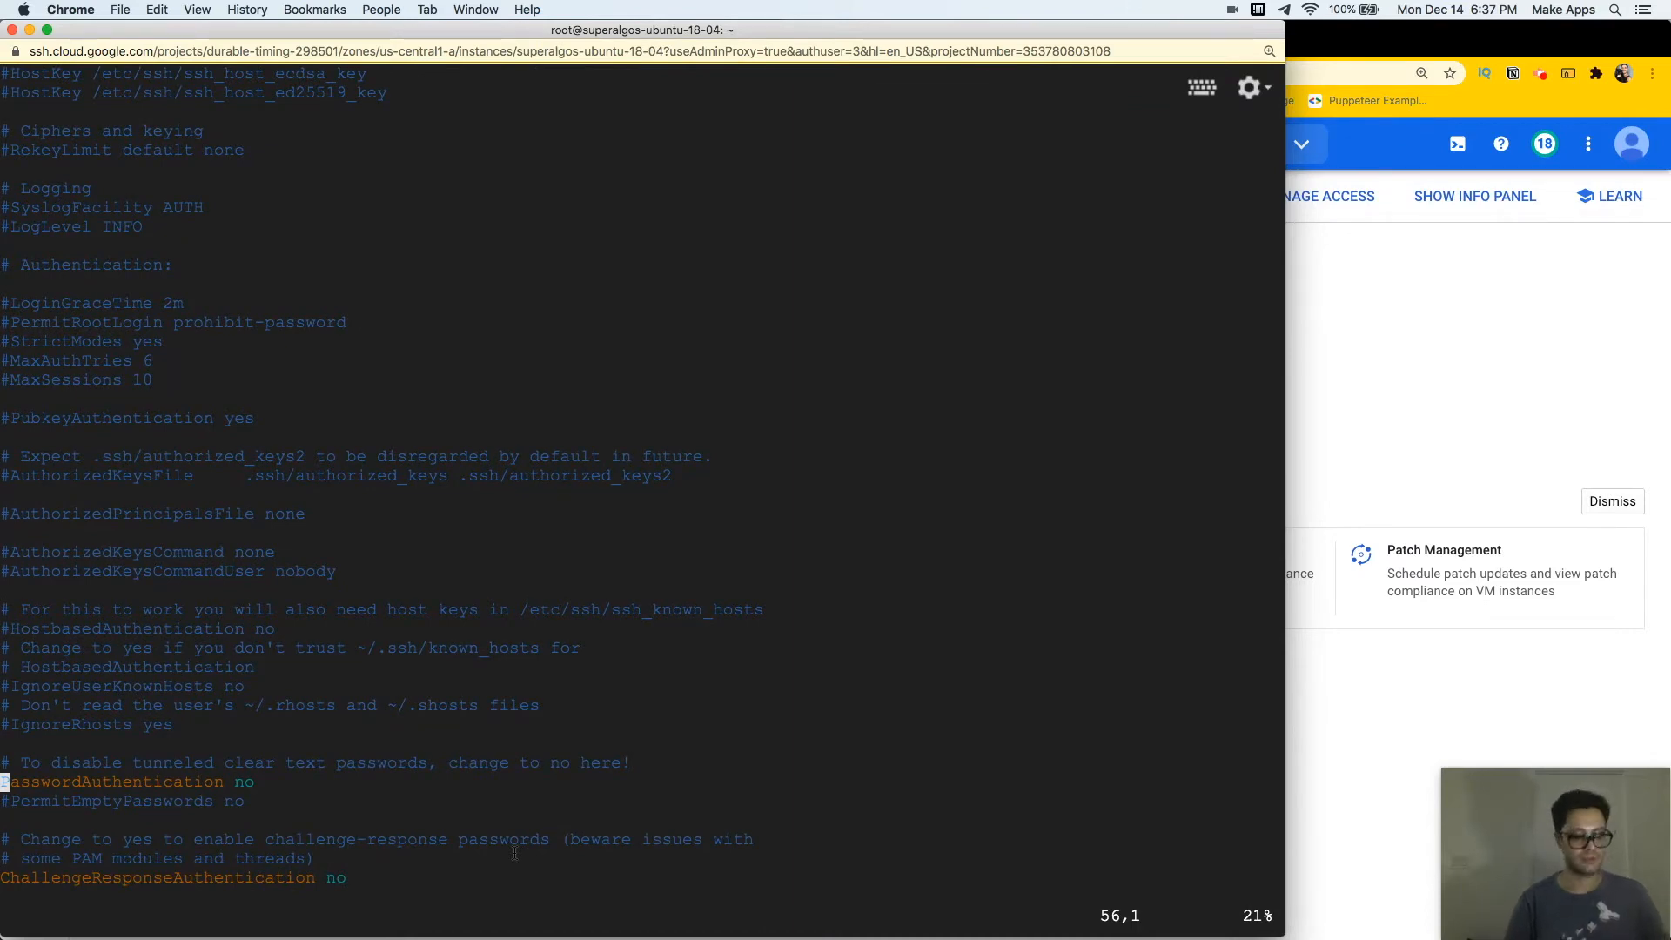
key(i)
key(Right)
key(Right)
key(Right)
key(Right)
key(Right)
key(Right)
key(Right)
key(Right)
key(Right)
key(Right)
key(Right)
key(Right)
key(Right)
key(Right)
key(Right)
key(Right)
key(Right)
key(Right)
key(Right)
key(Right)
key(Right)
key(Right)
key(Right)
key(Right)
key(Right)
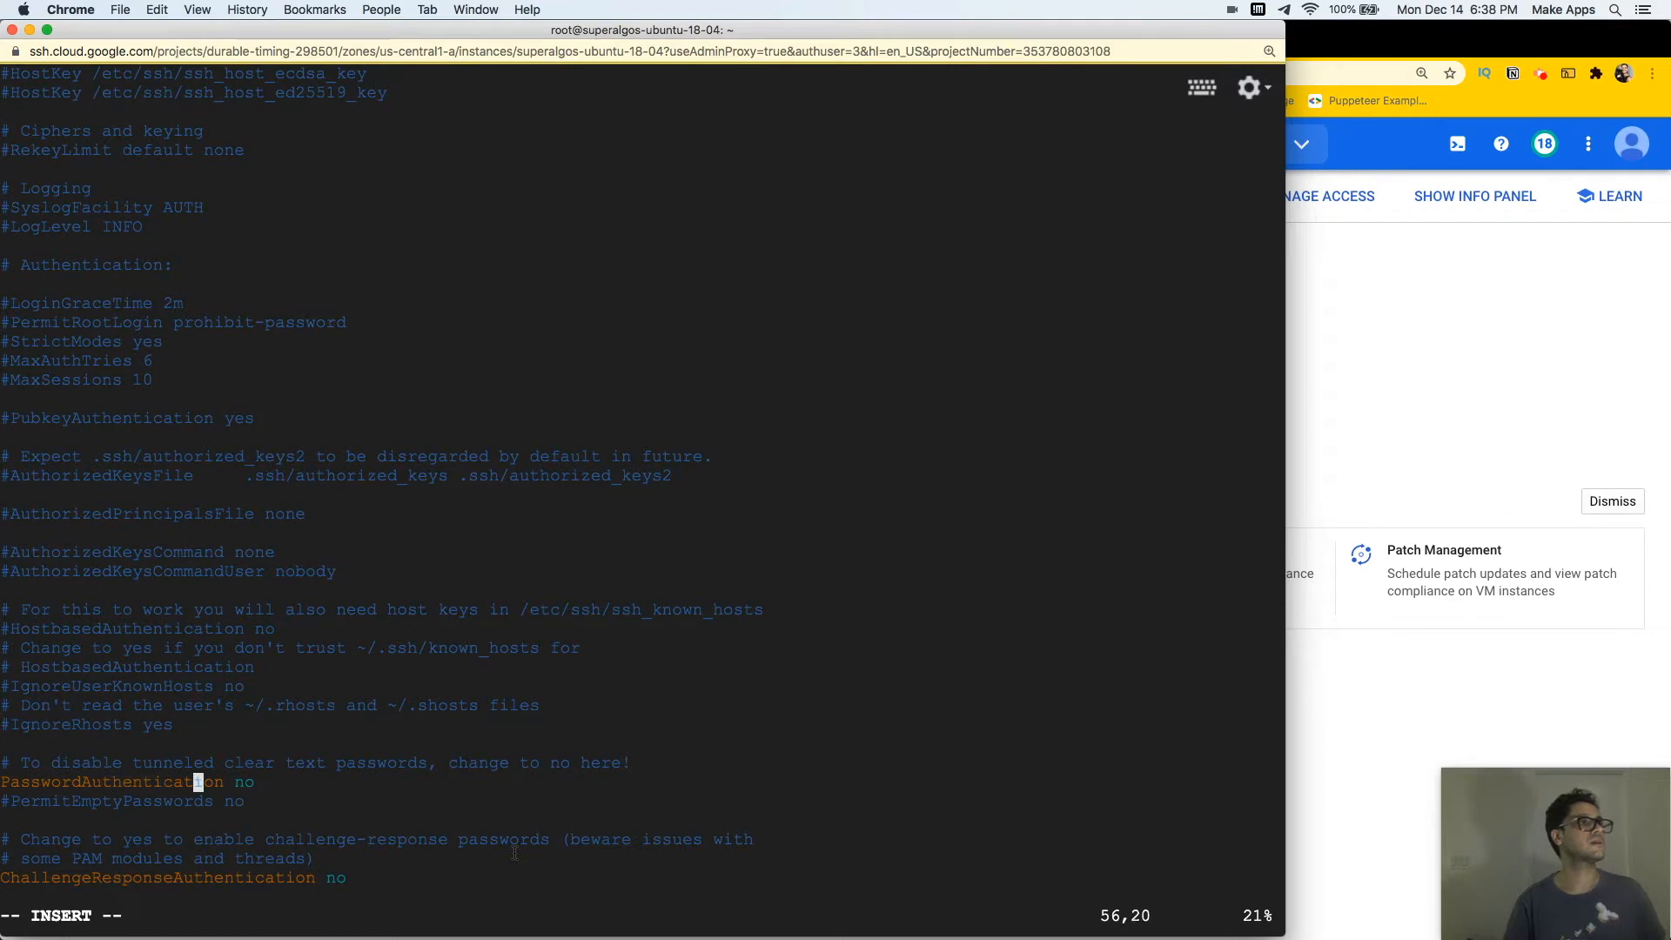
key(BackSpace)
key(BackSpace)
text(yes)
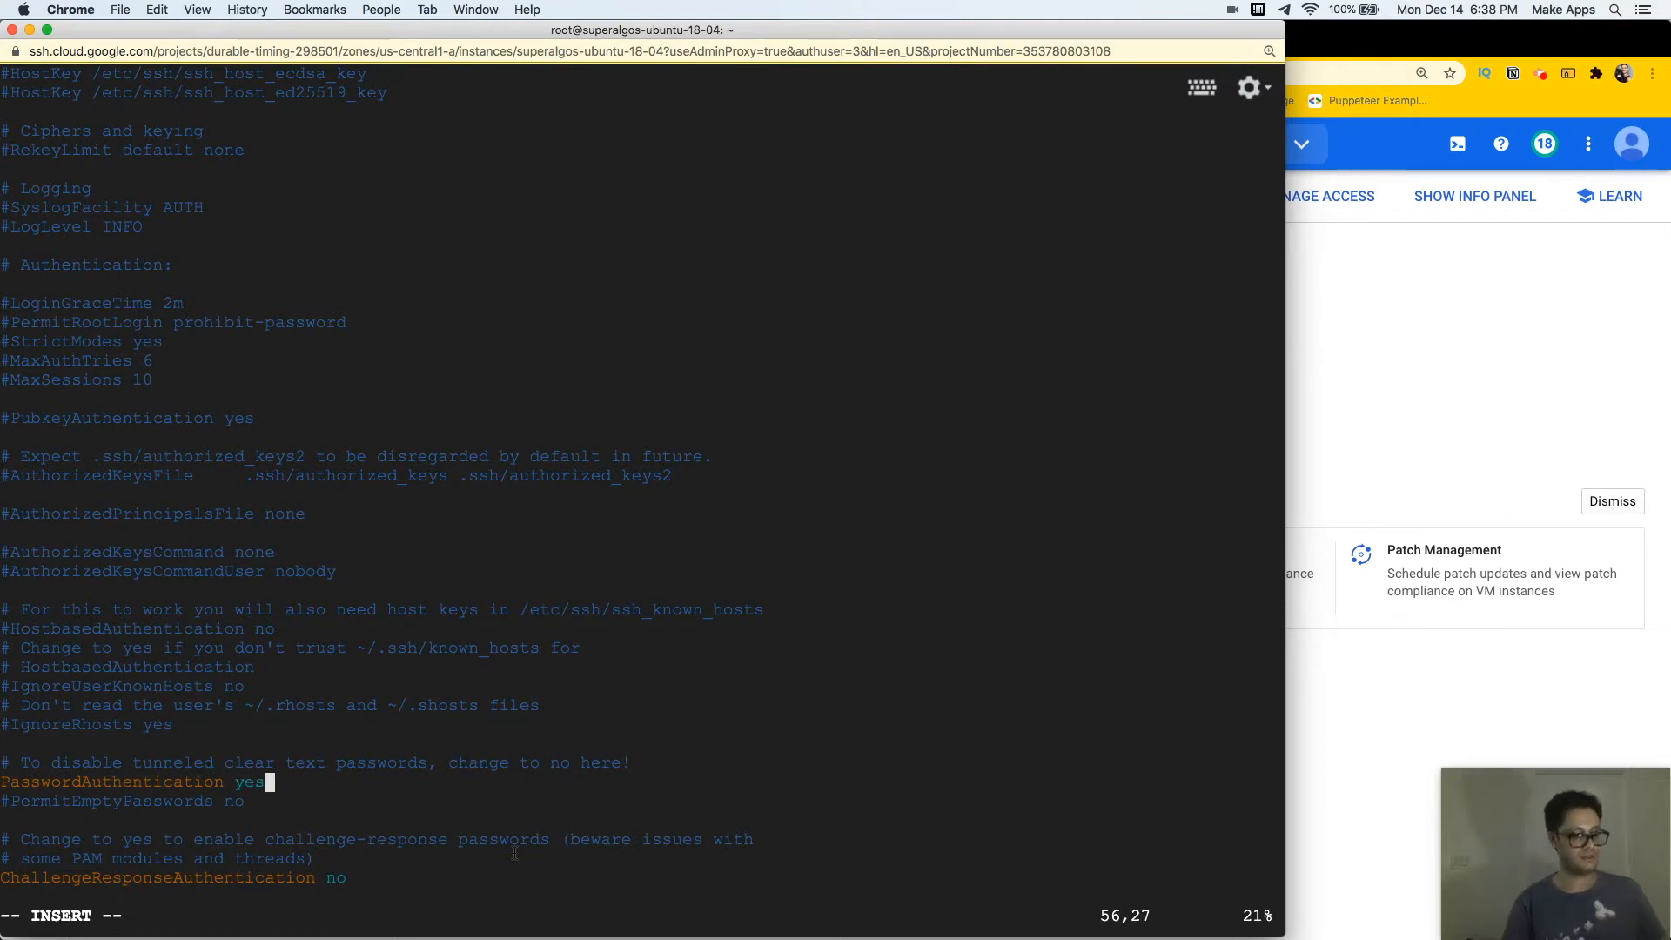
Save the edited sshd_config file and quit vim
key(Escape)
key(shift+semicolon)
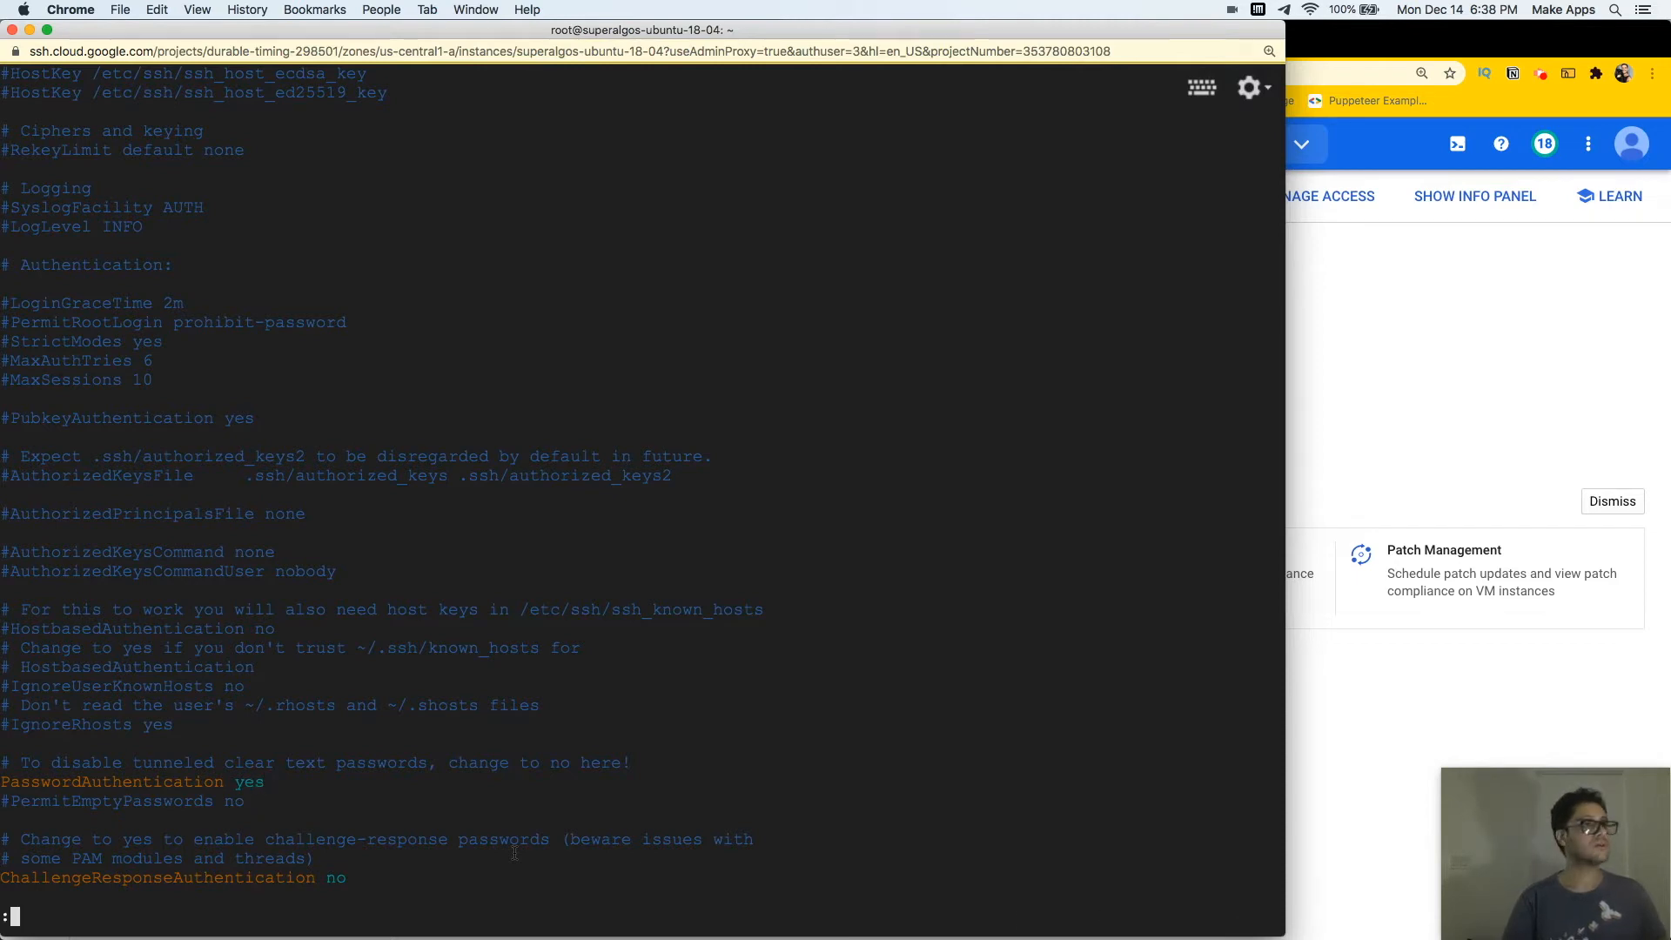
text(wq)
key(Return)
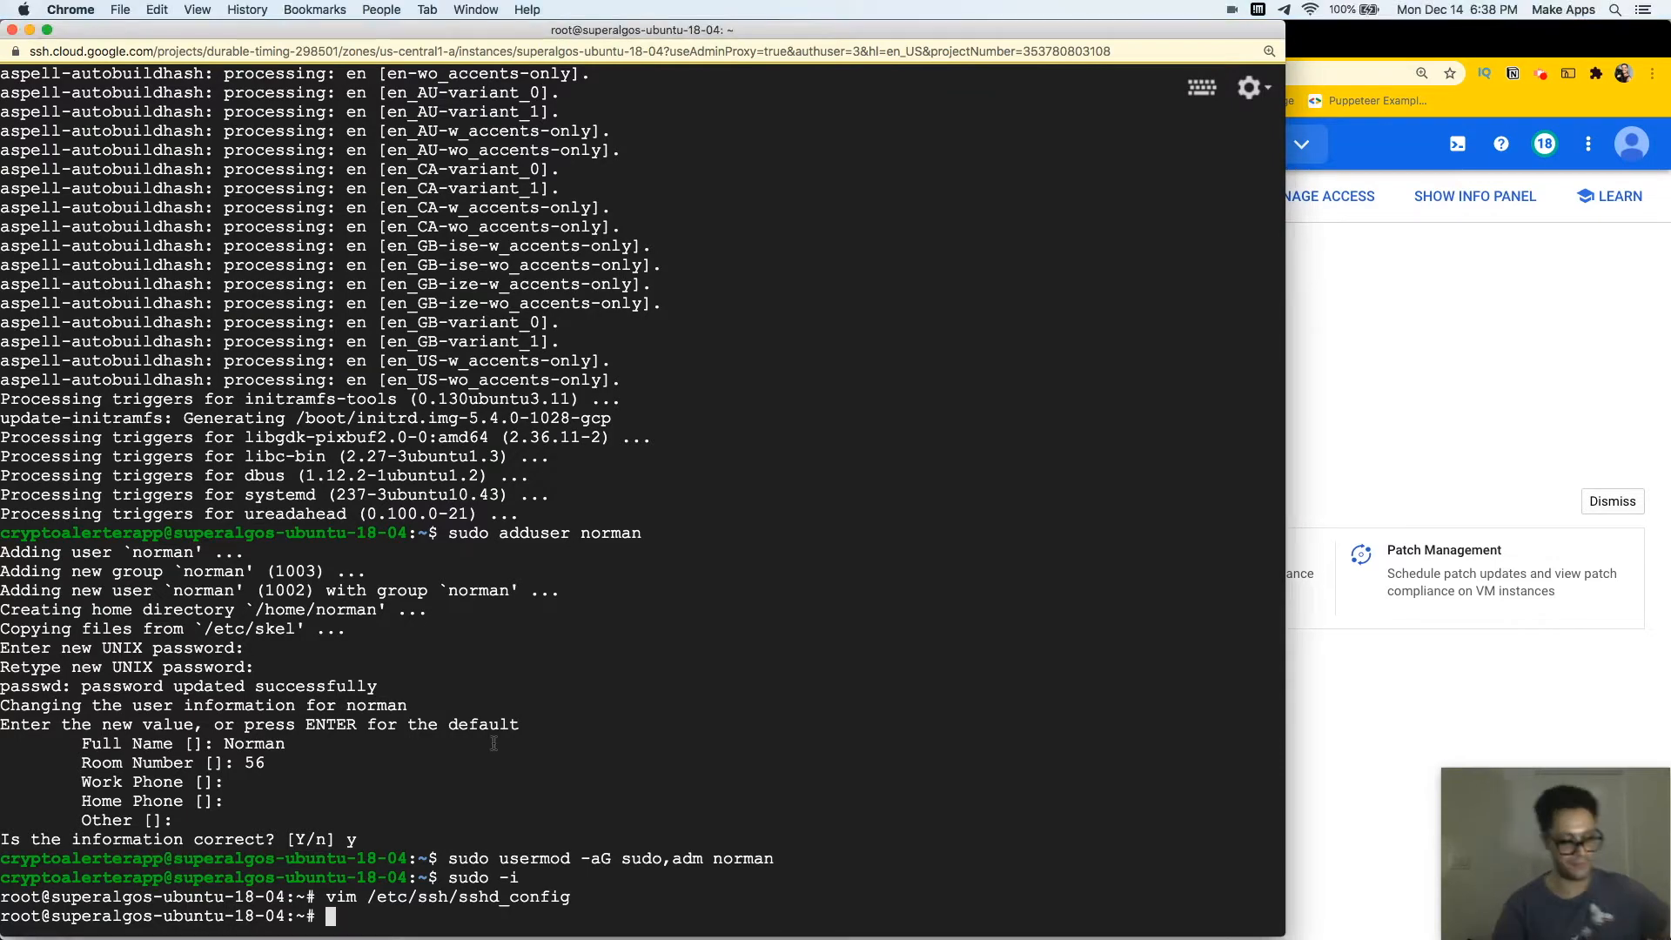
Refresh the package lists with sudo apt update
text(sudo apt up)
text(date)
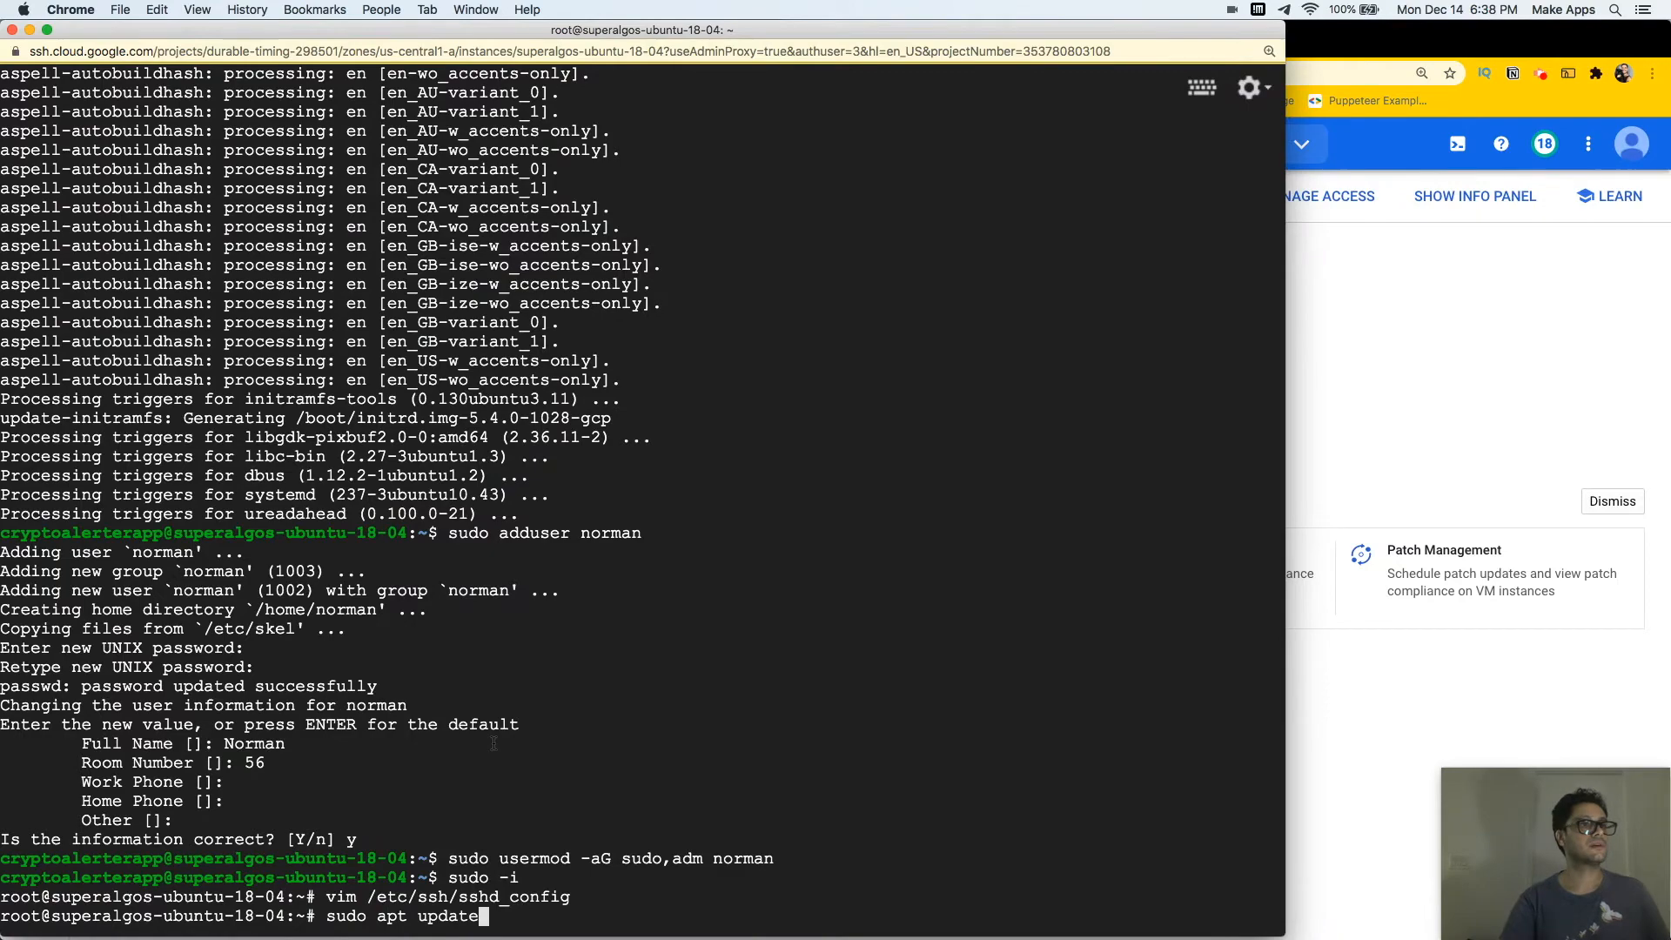
key(Return)
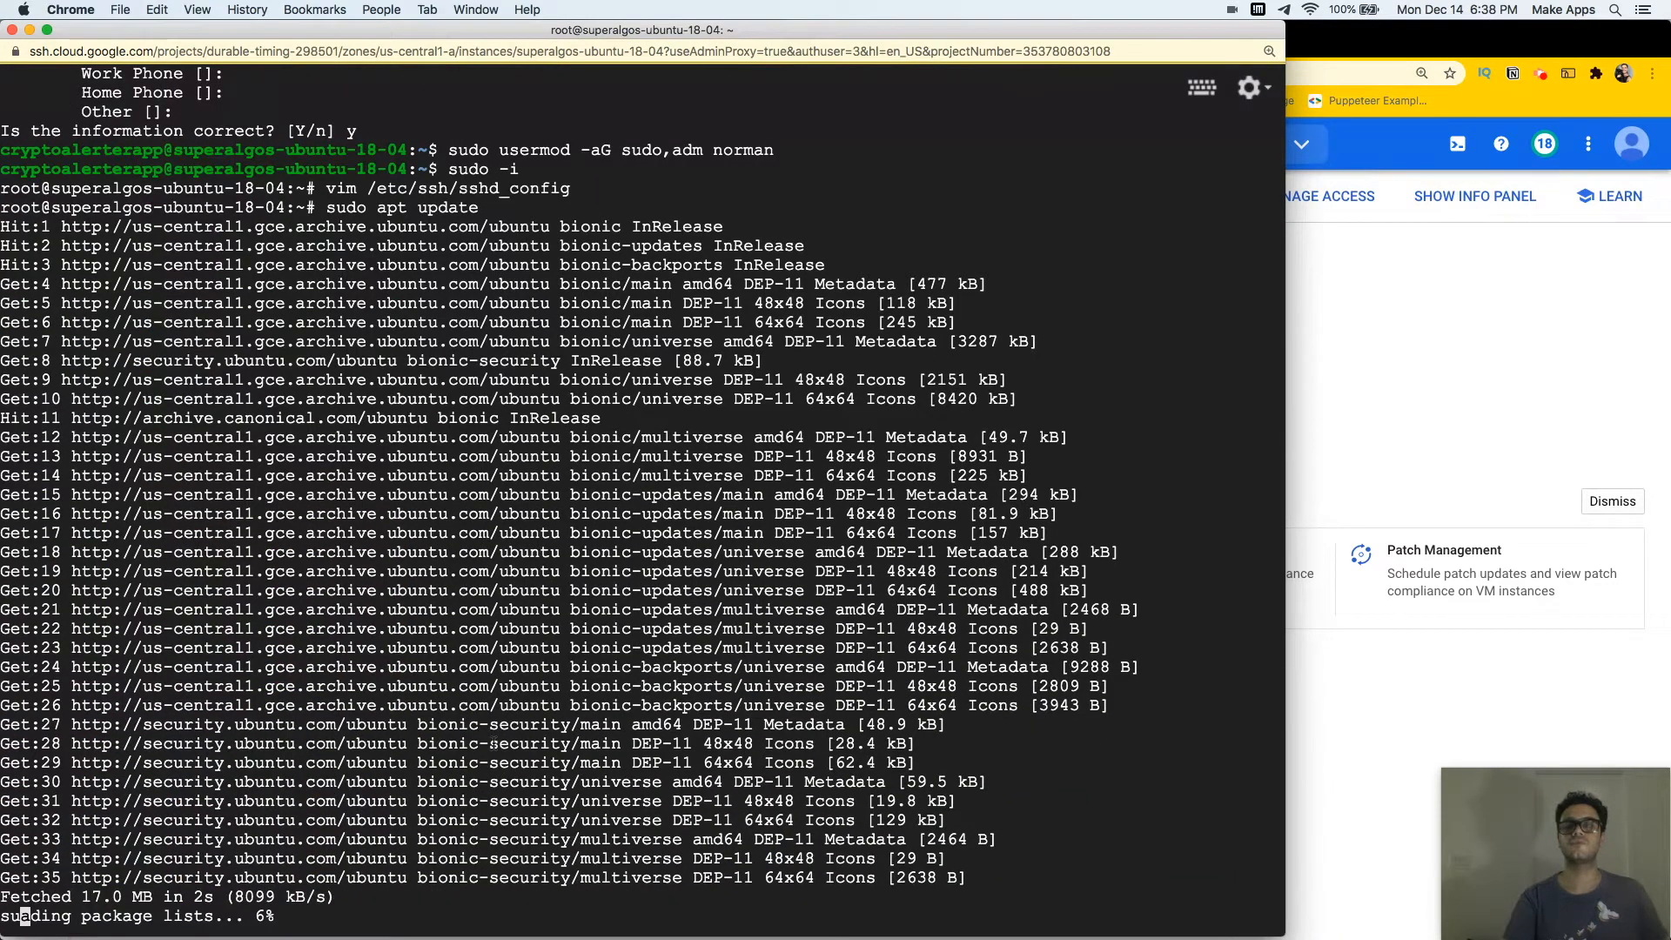
Install wget with sudo apt -y install wget
text(sudo apt -y)
key(Left)
key(Left)
key(Left)
key(Right)
key(Right)
key(Right)
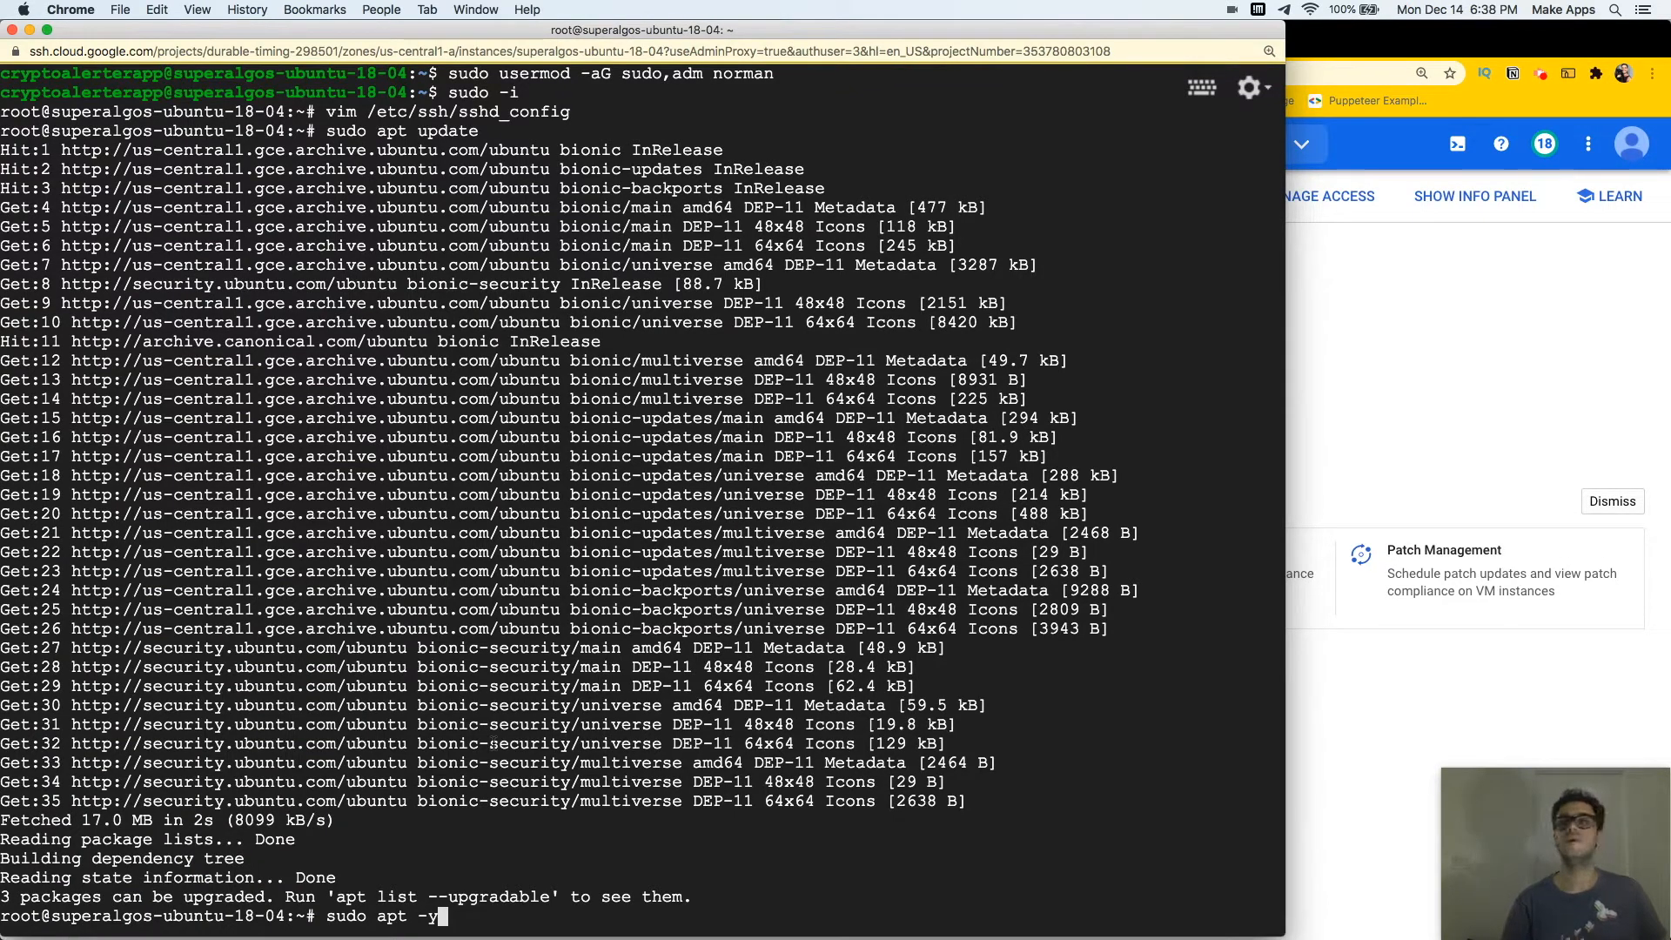
text(install wget)
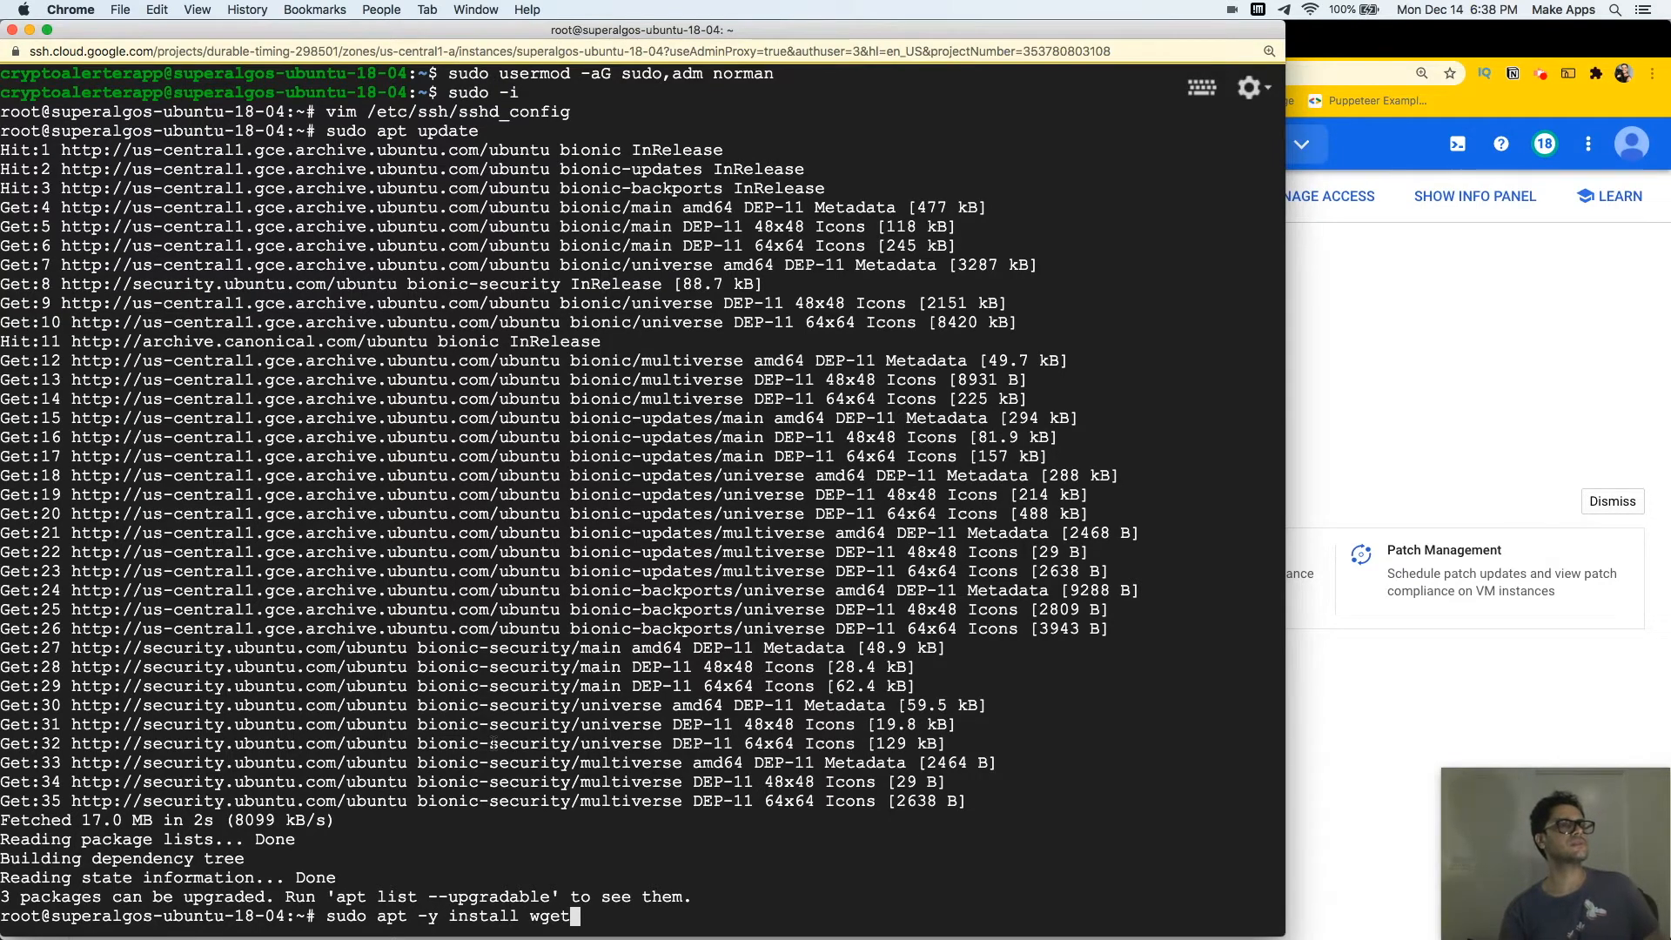
key(Return)
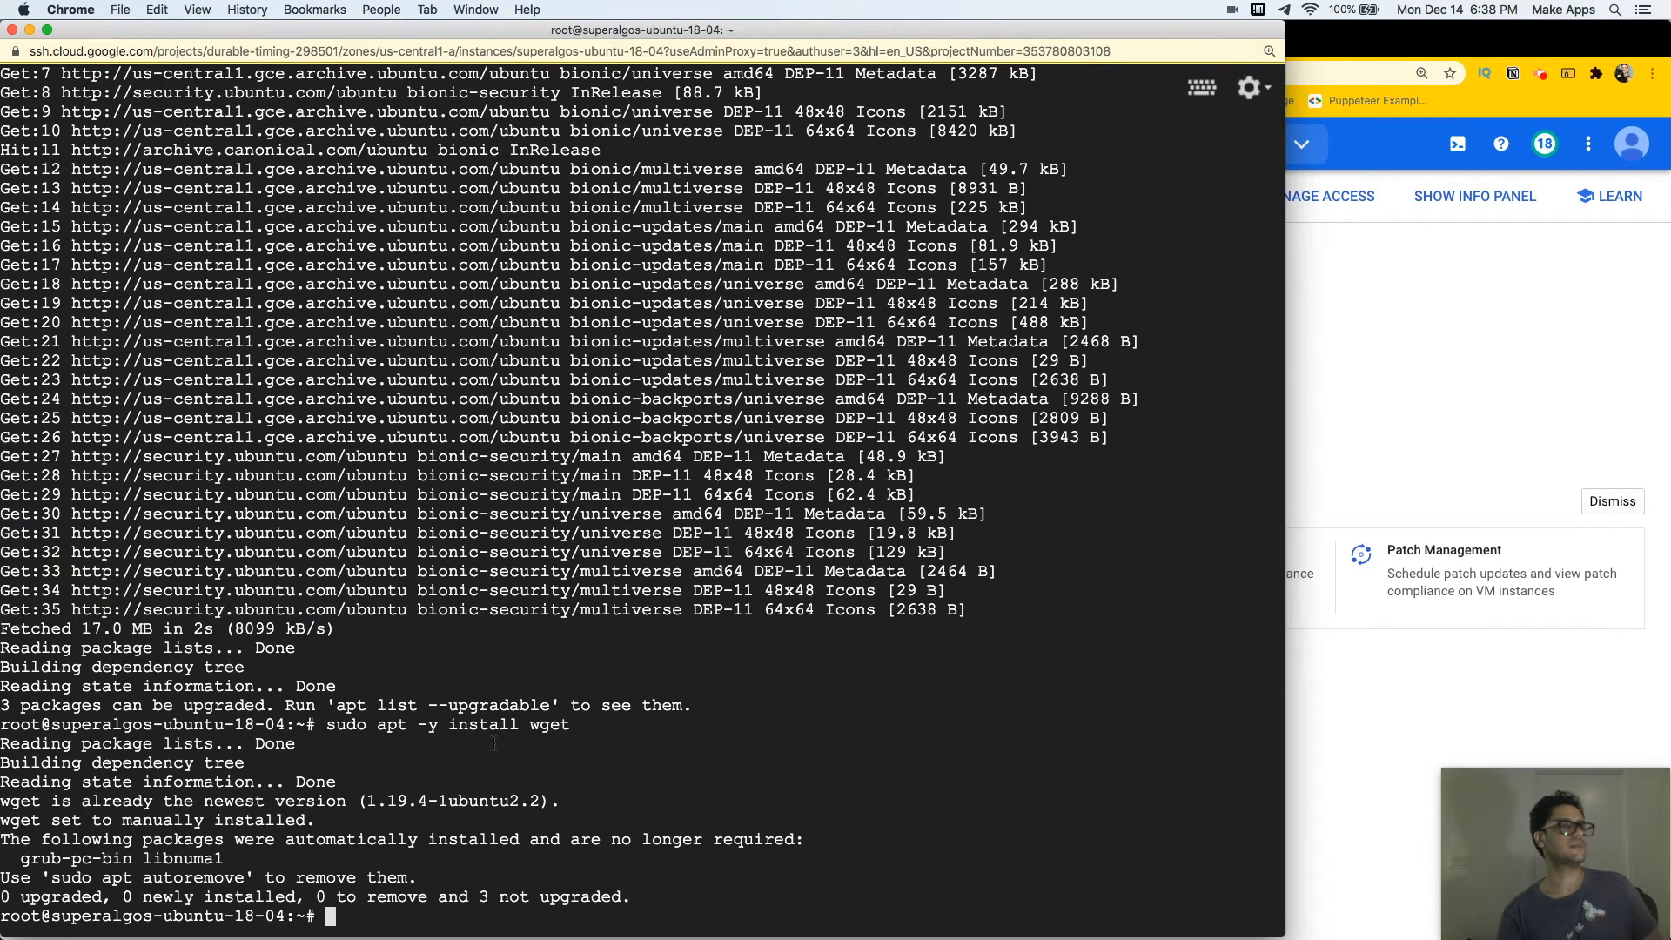
text(wget)
key(super+Tab)
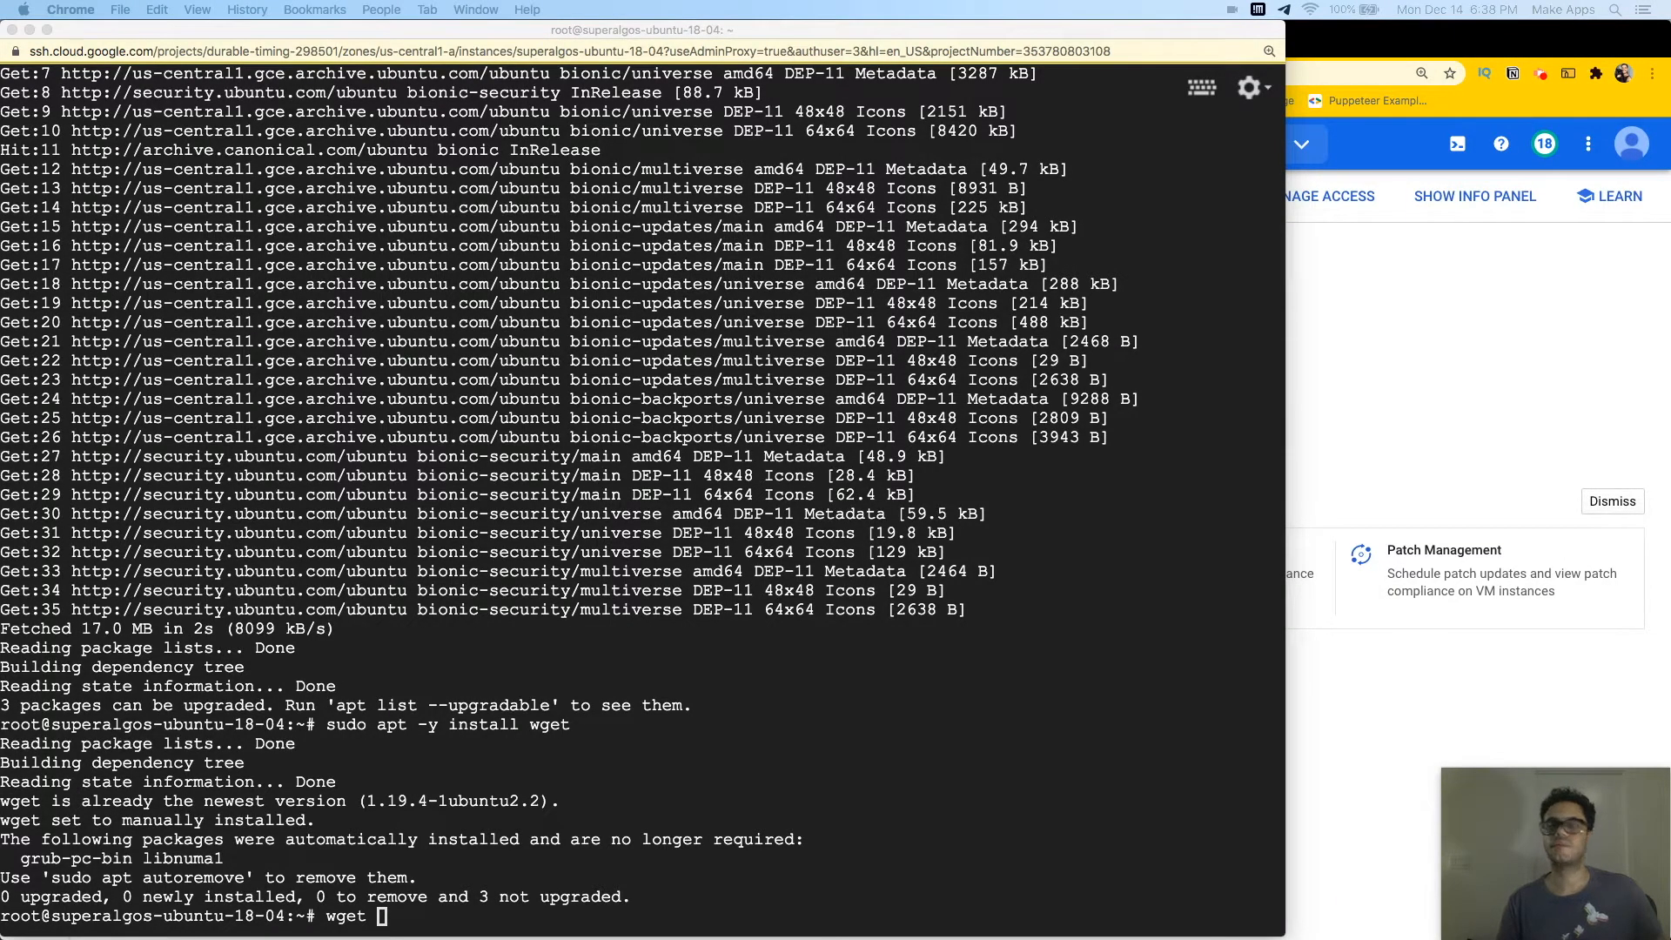
click(441, 792)
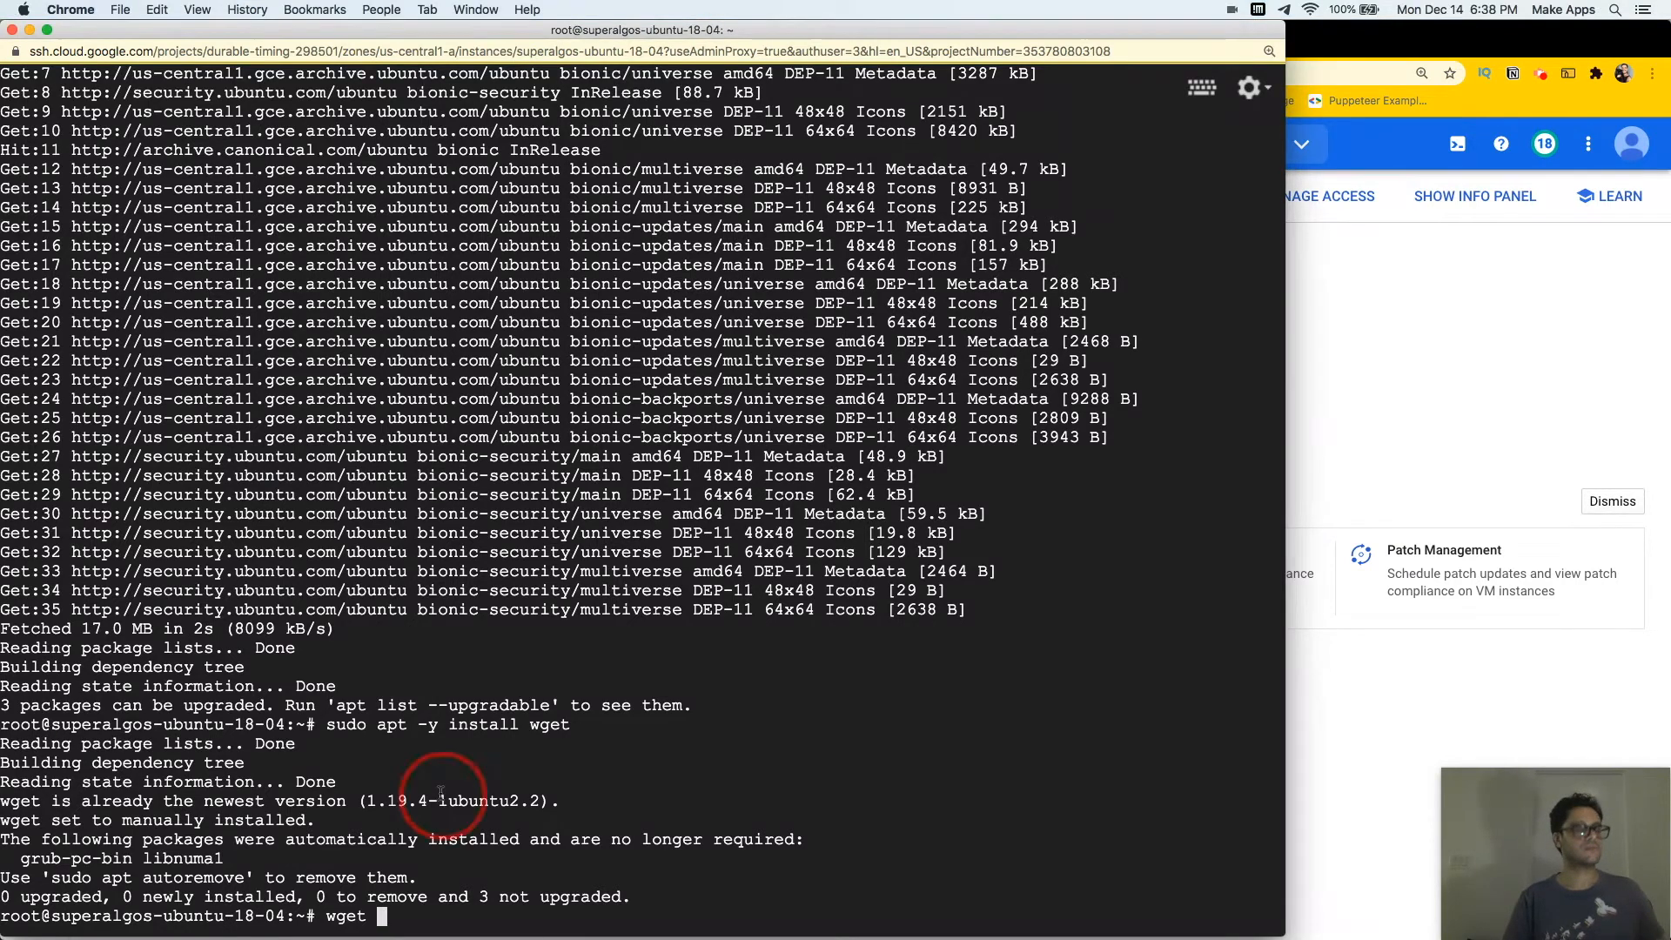
text(https://download.nomachine.com/download/6.12/Linux/nomachine_6.12.3_7_amd64.deb)
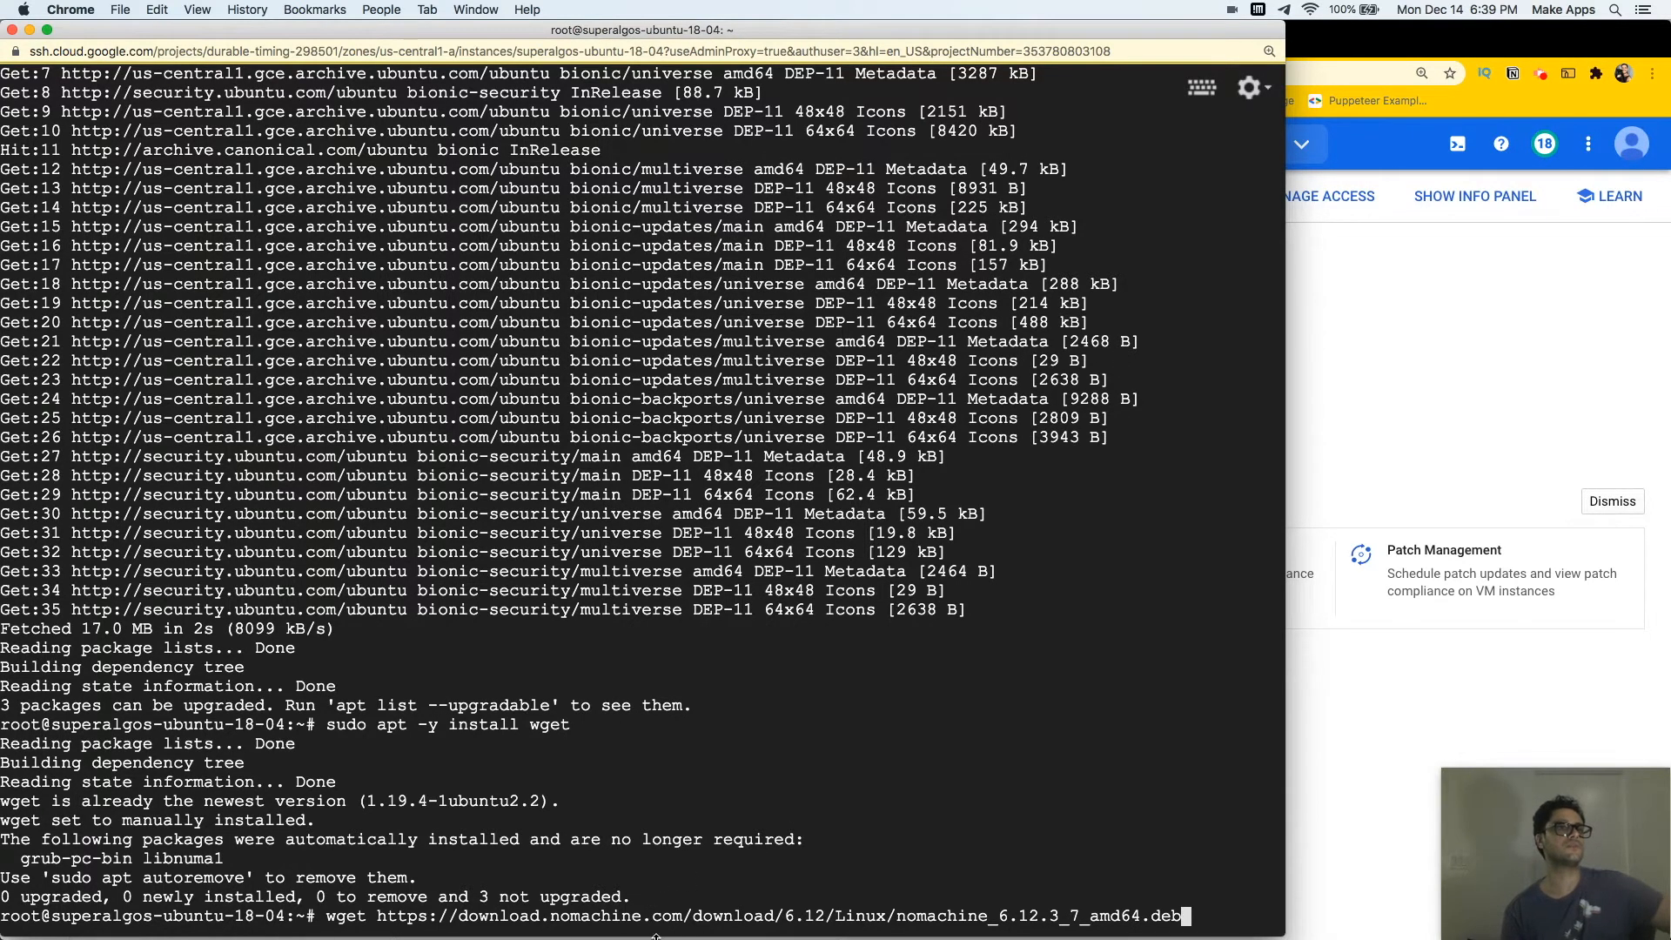
drag(132, 226, 963, 816)
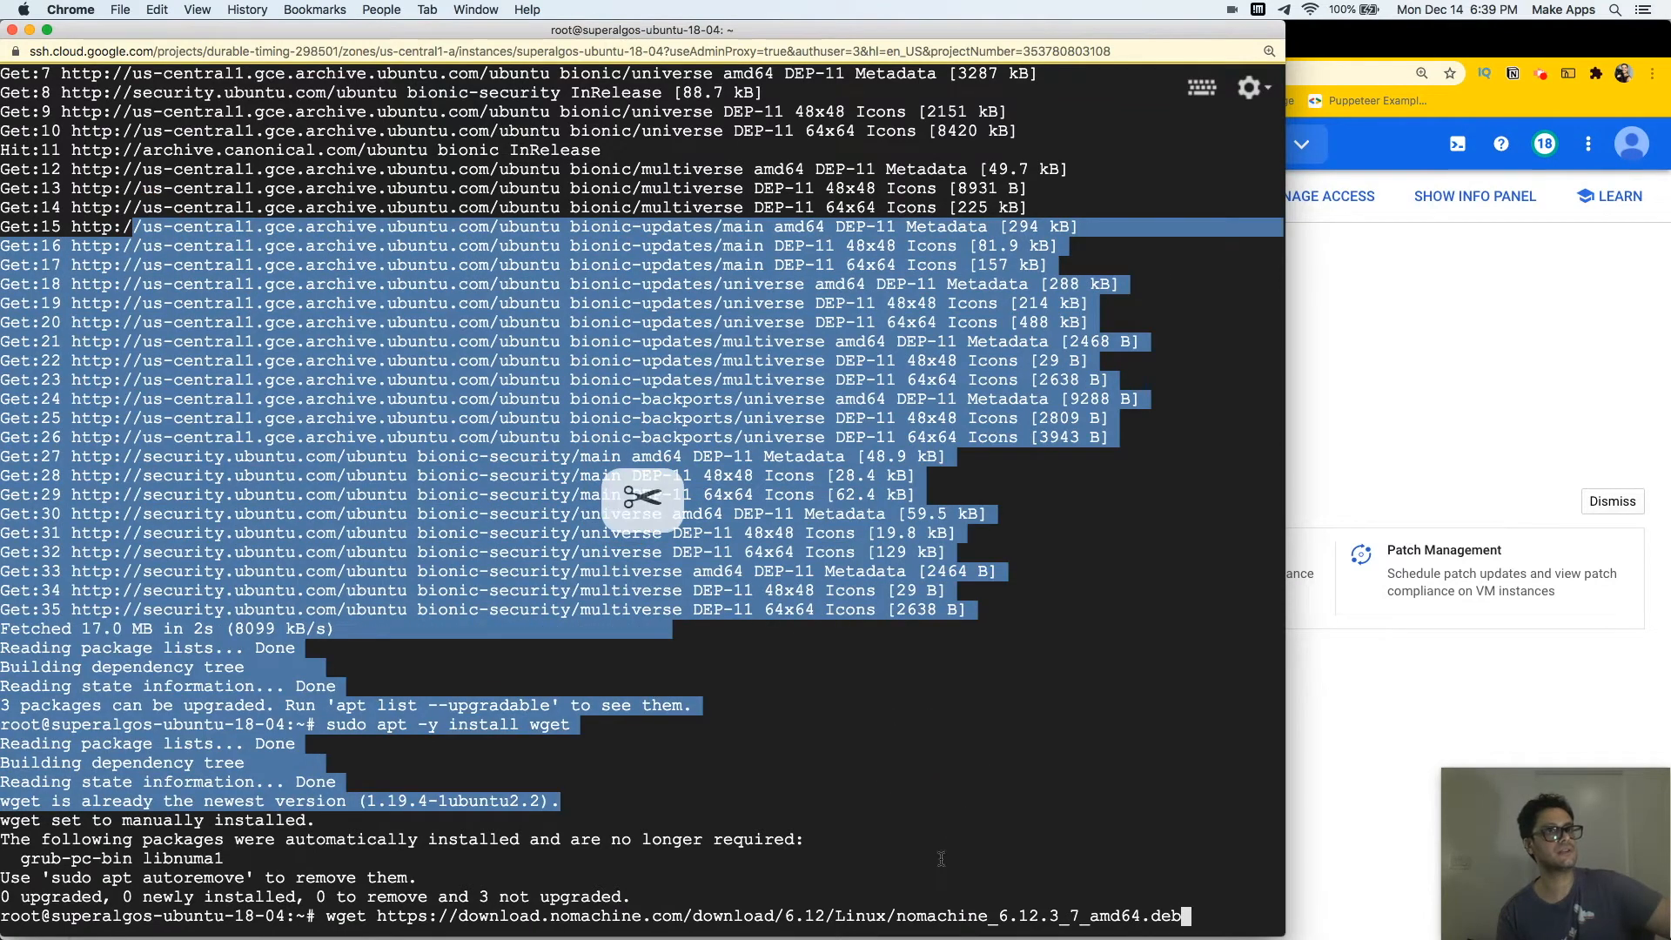
click(854, 704)
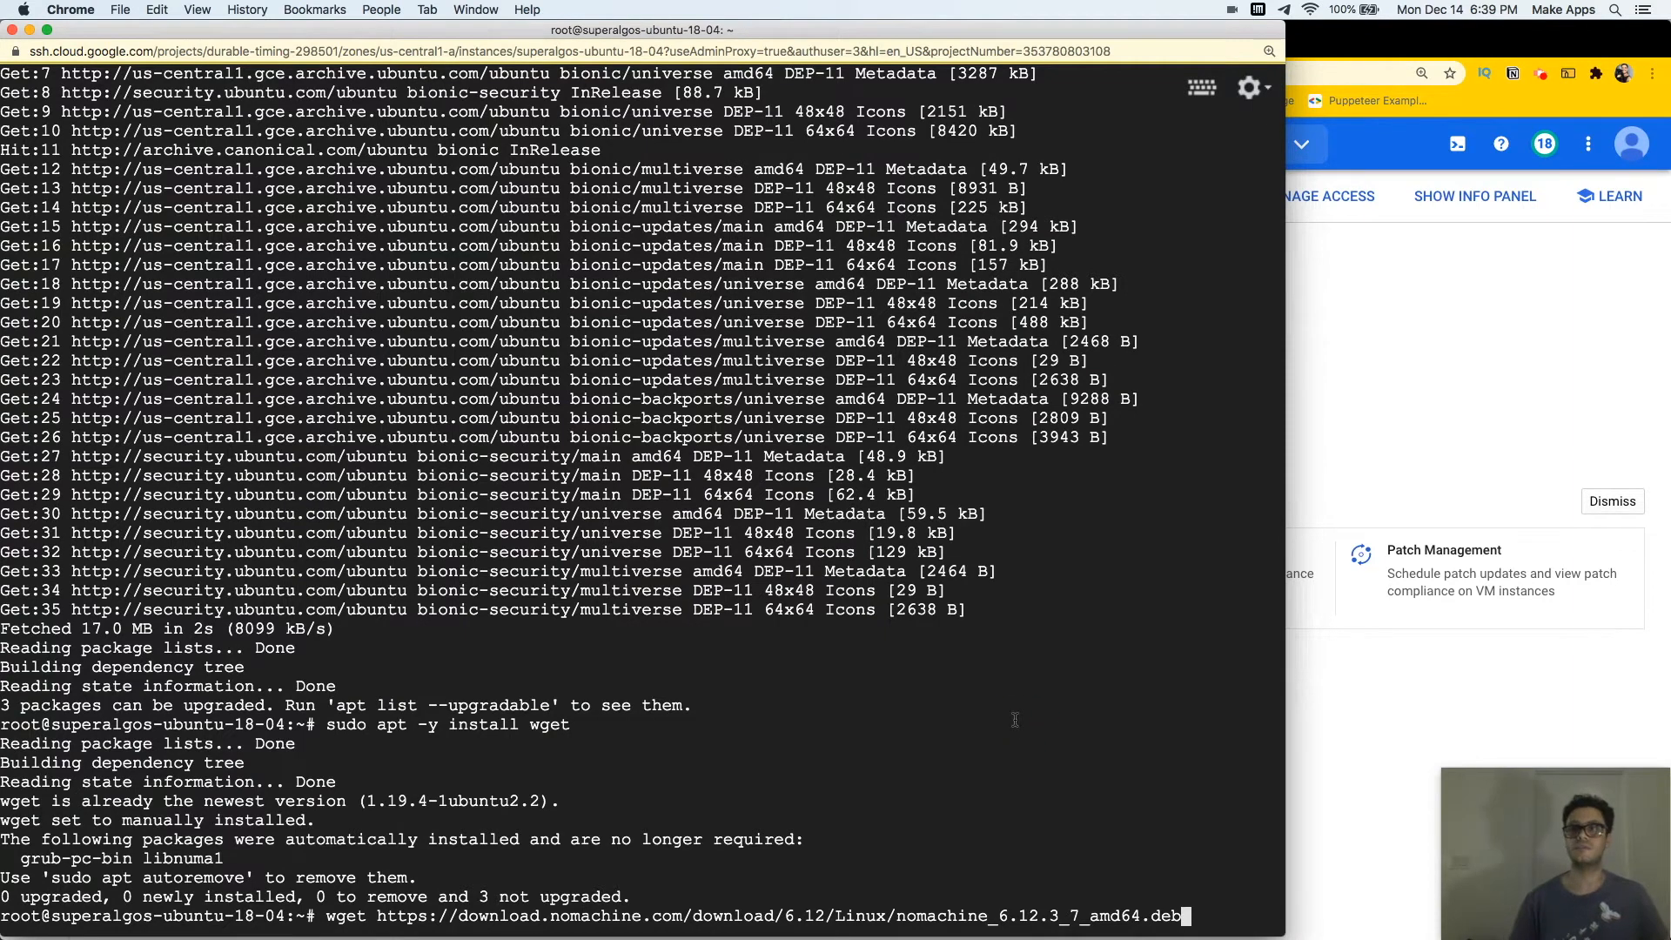
key(Return)
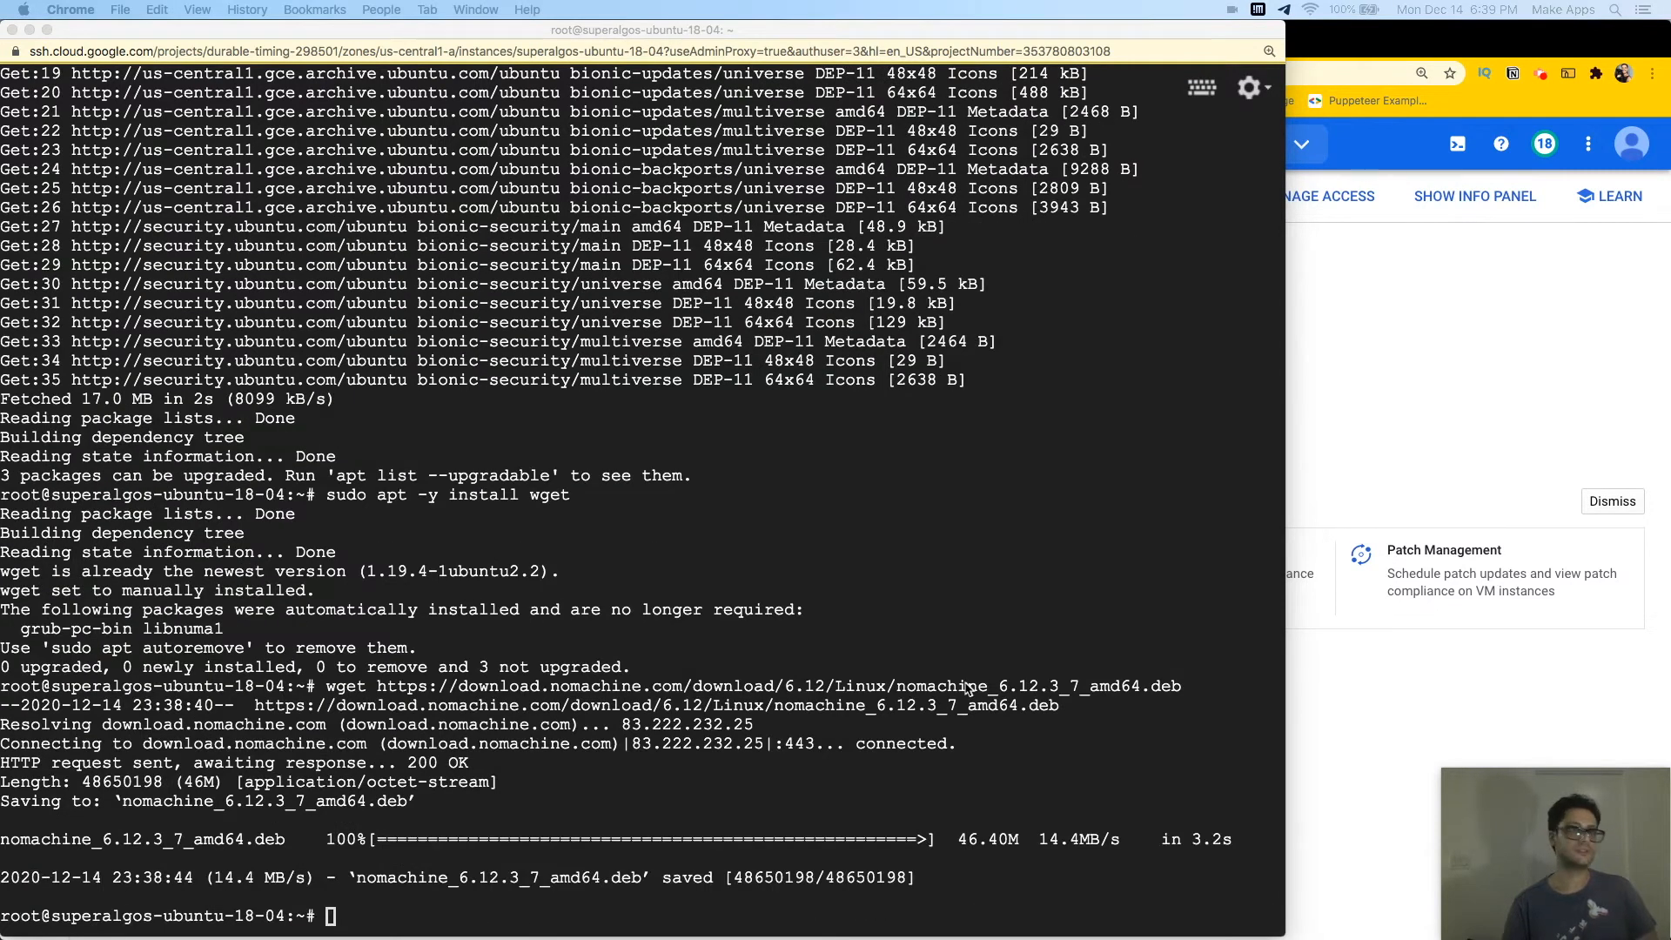
Install the downloaded package with sudo apt -y install ./nomachine_6.12.3_7_amd64.deb
click(775, 700)
text(sud)
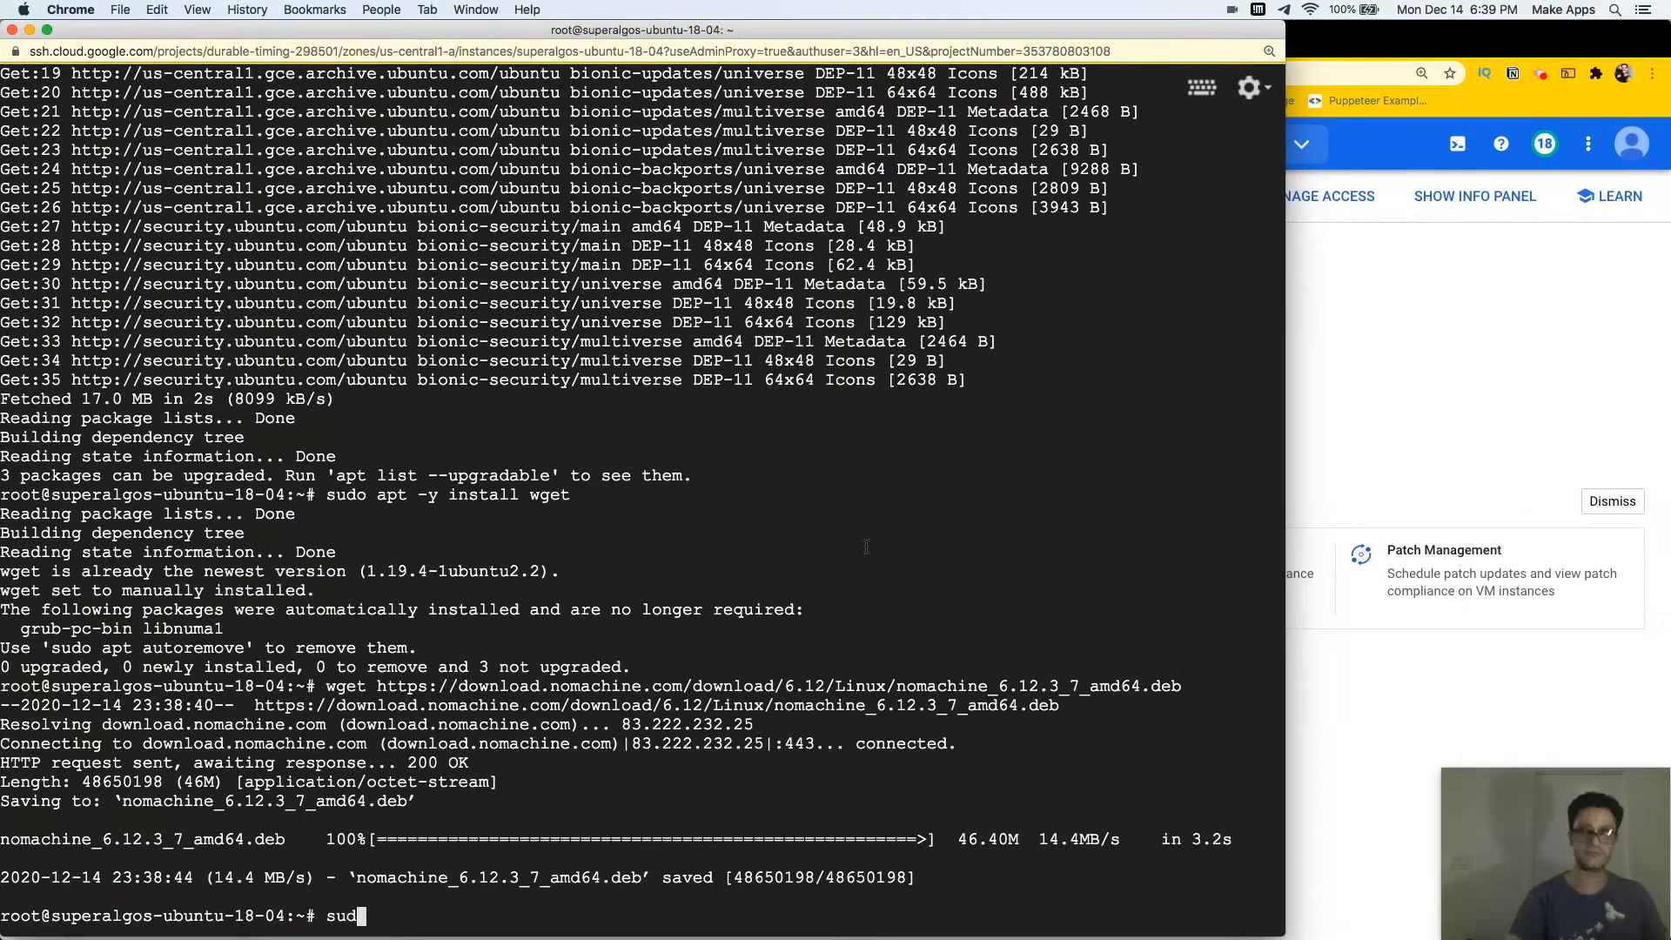
text(o apt -y instal)
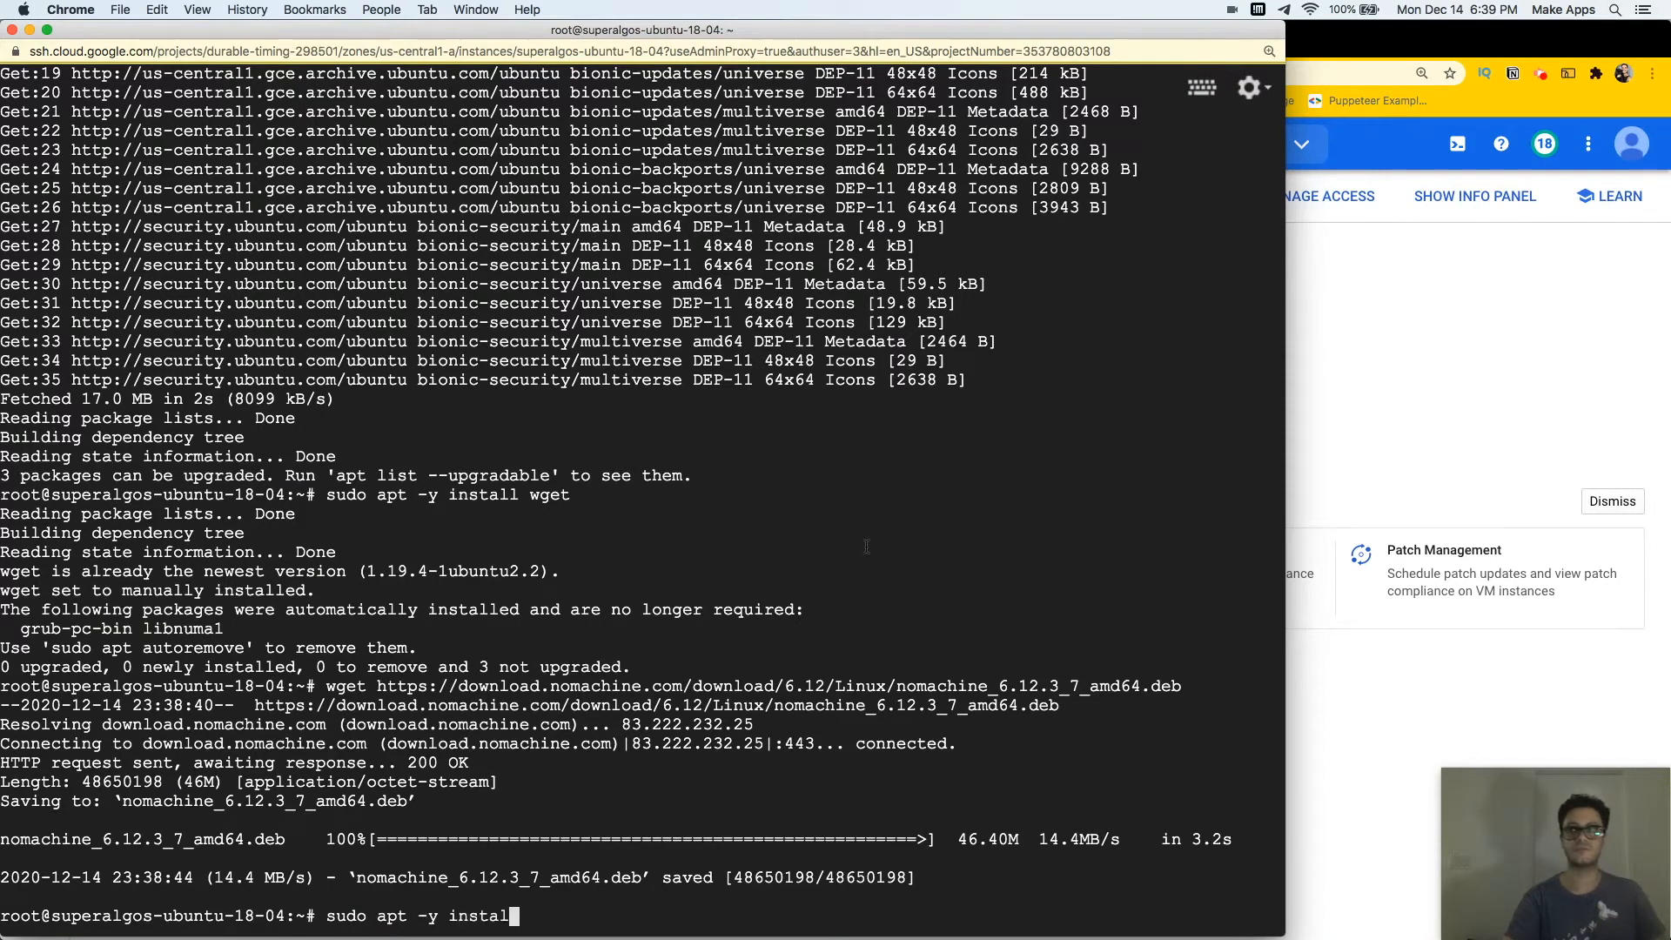
text(l ./)
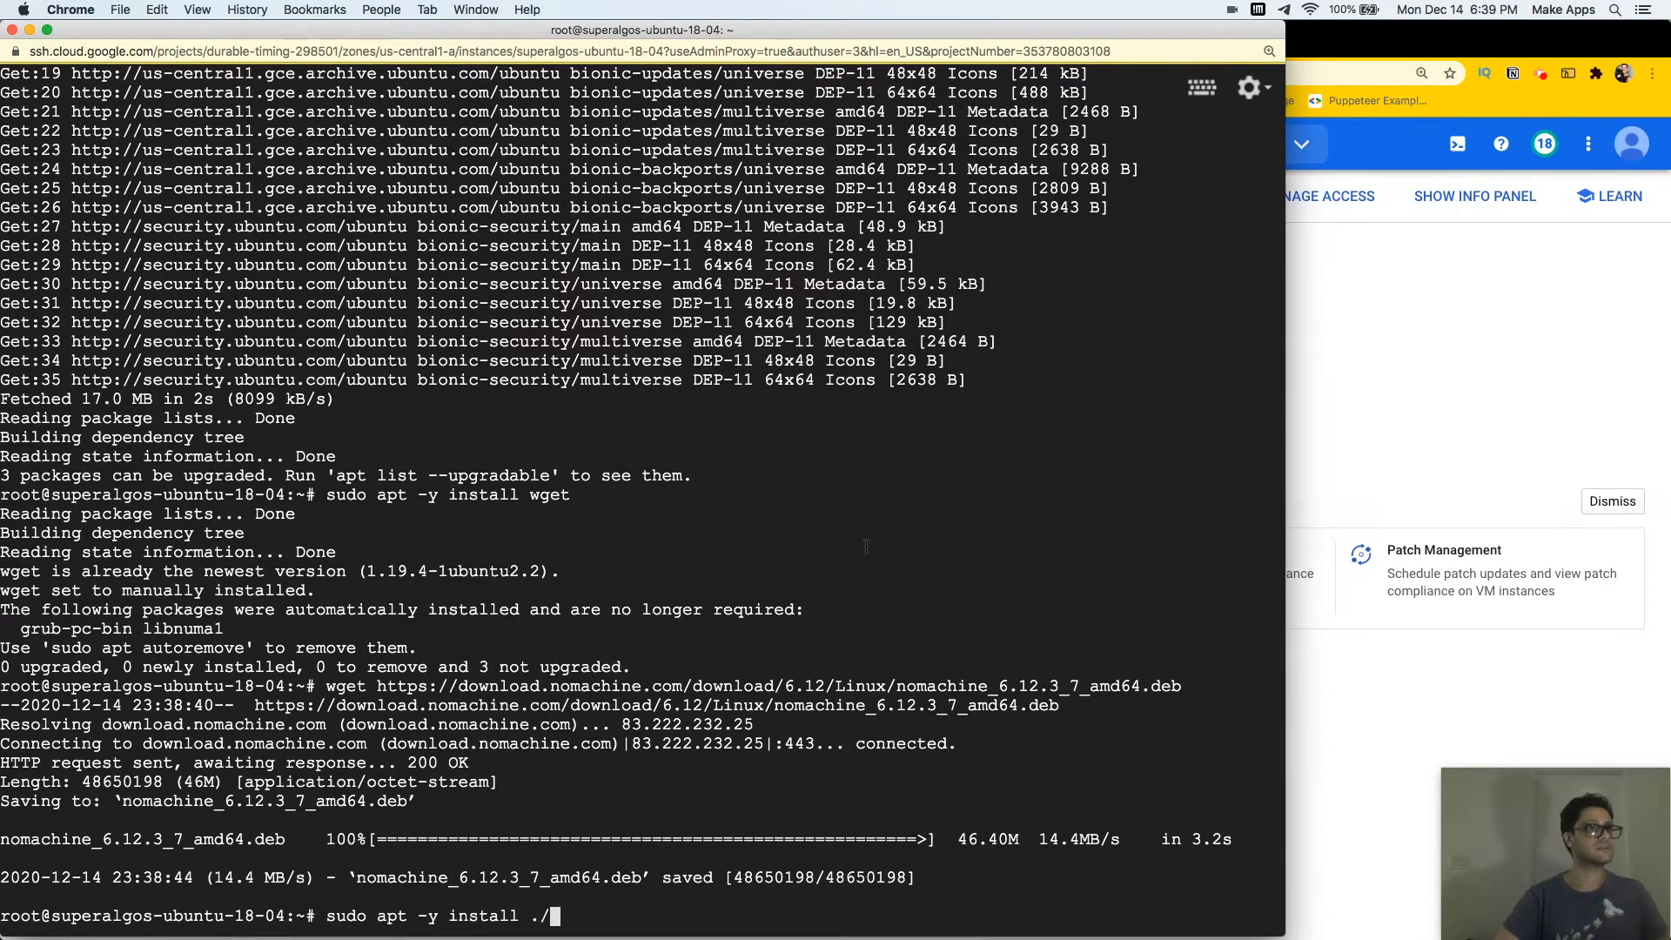
text(no)
key(Tab)
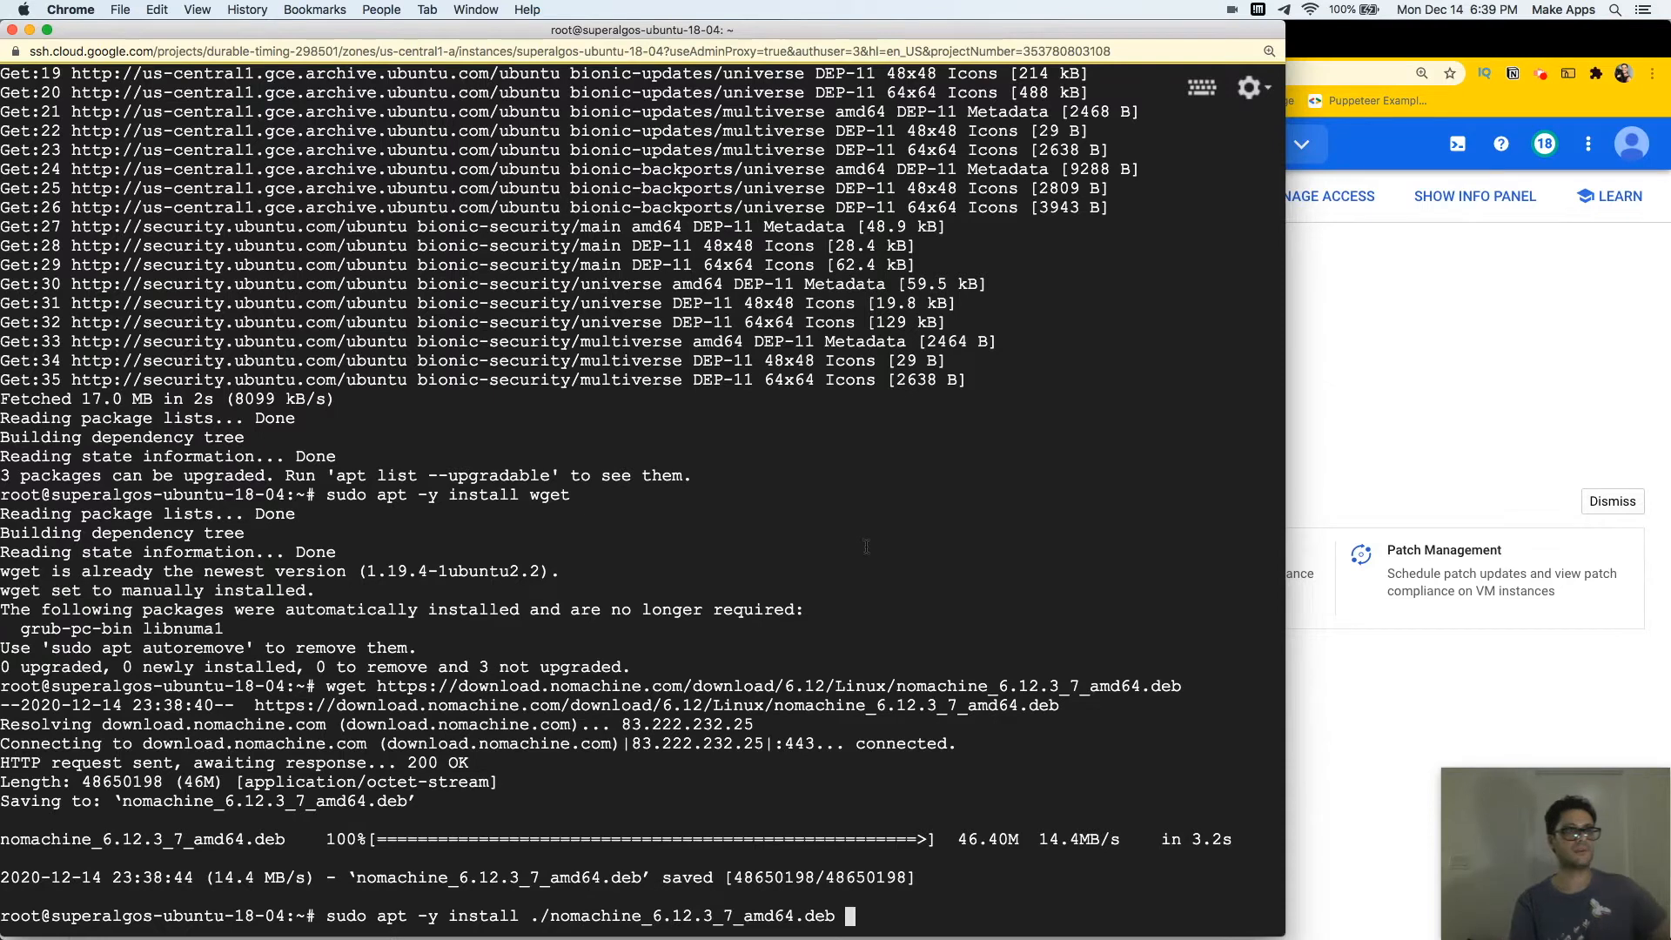
key(Return)
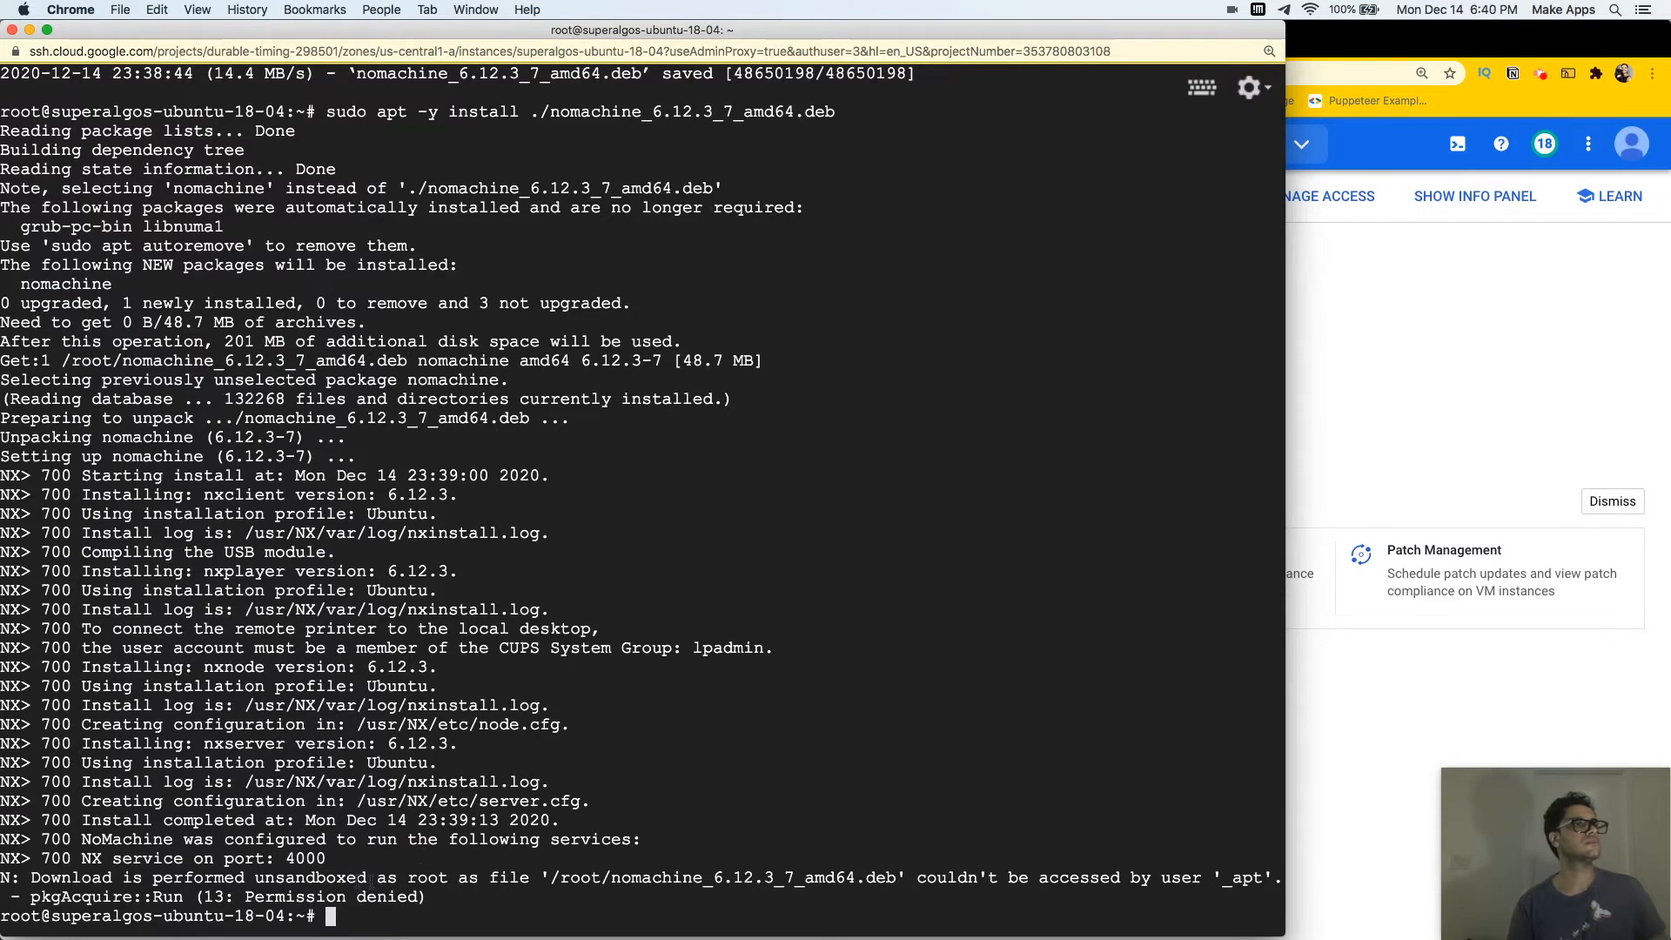
Restart the VM from the root shell with sudo reboot
click(432, 898)
drag(430, 898, 213, 898)
text(sudo reboot)
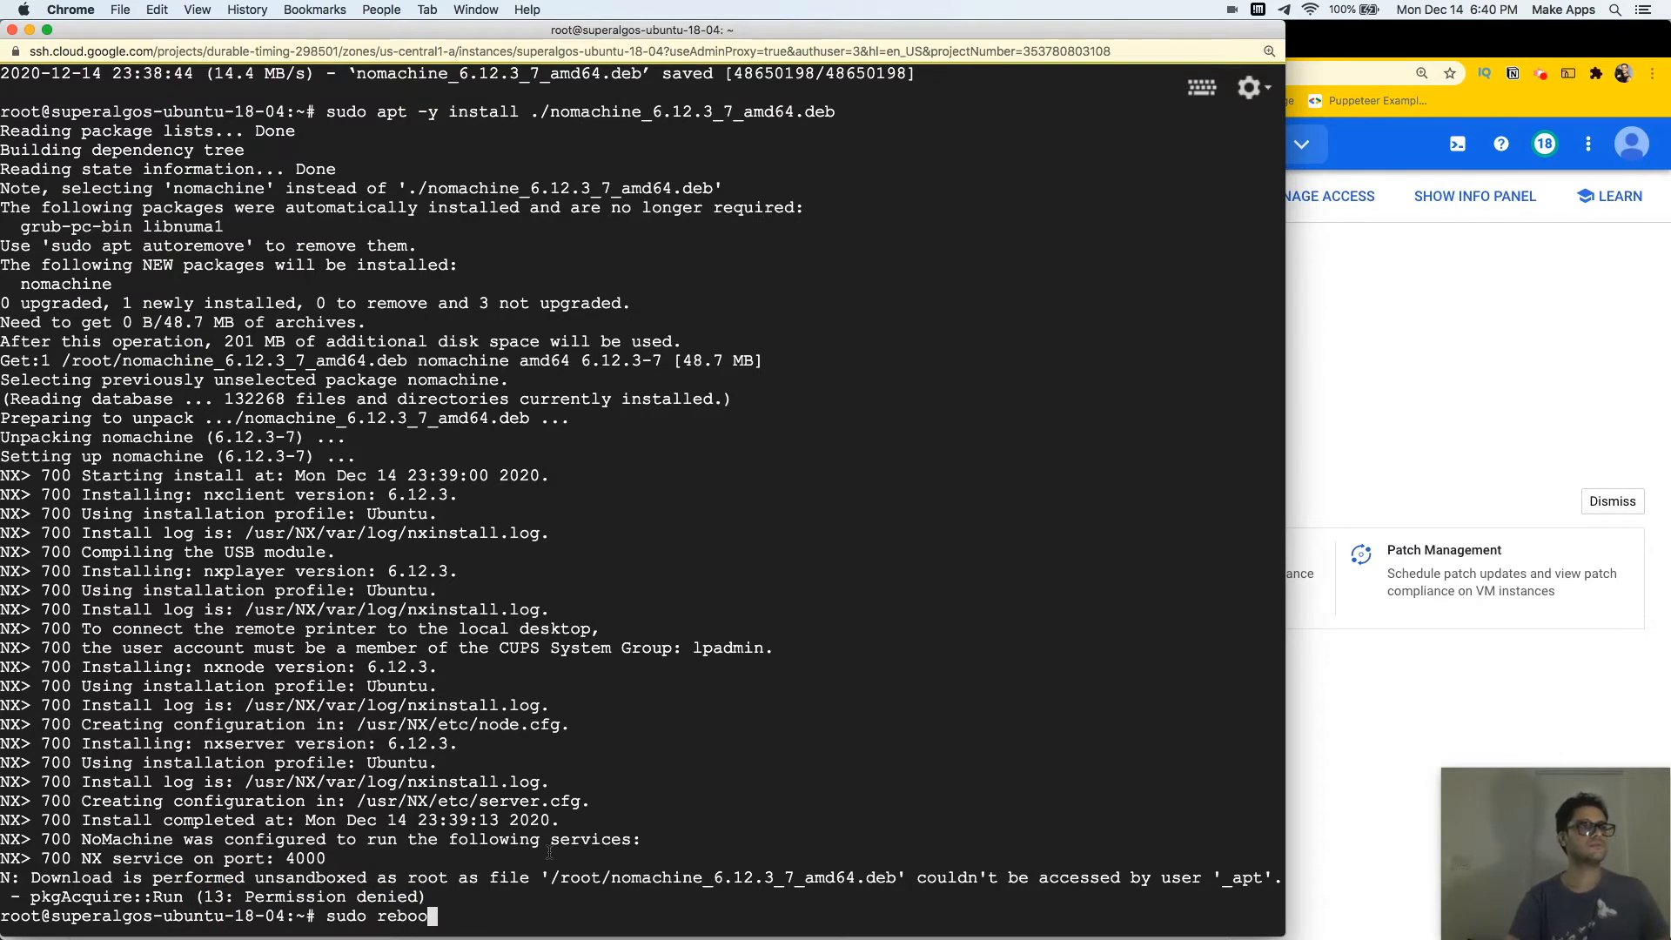
key(Return)
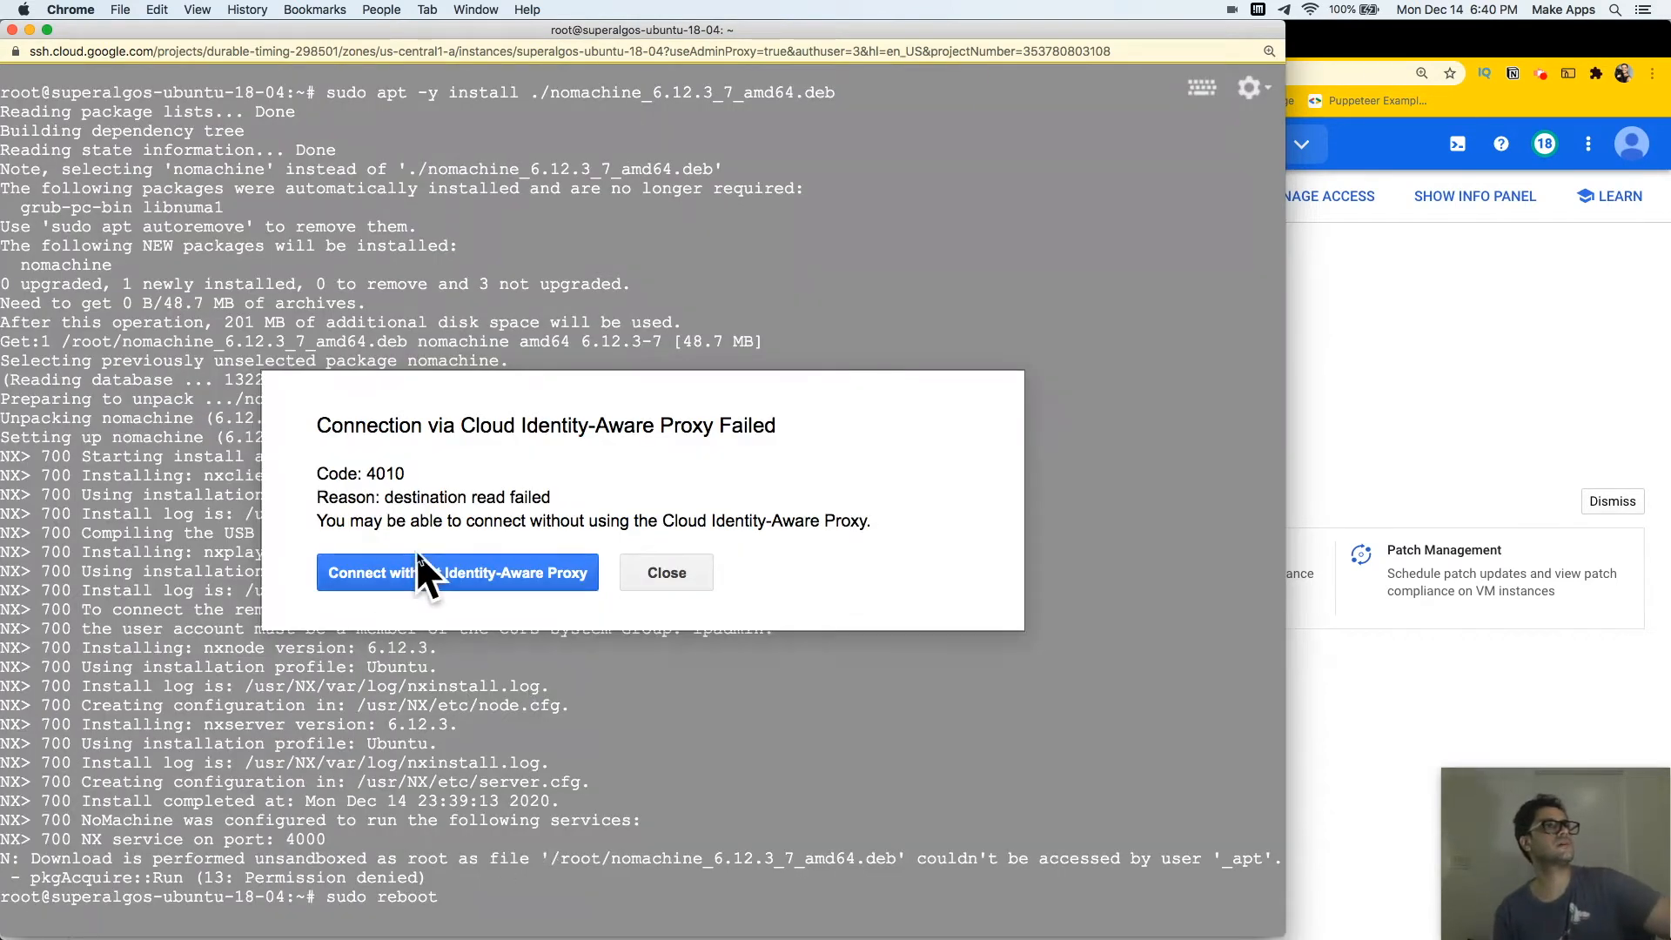
Try to reconnect to the VM over SSH without the Identity-Aware Proxy, and close that SSH window
click(380, 567)
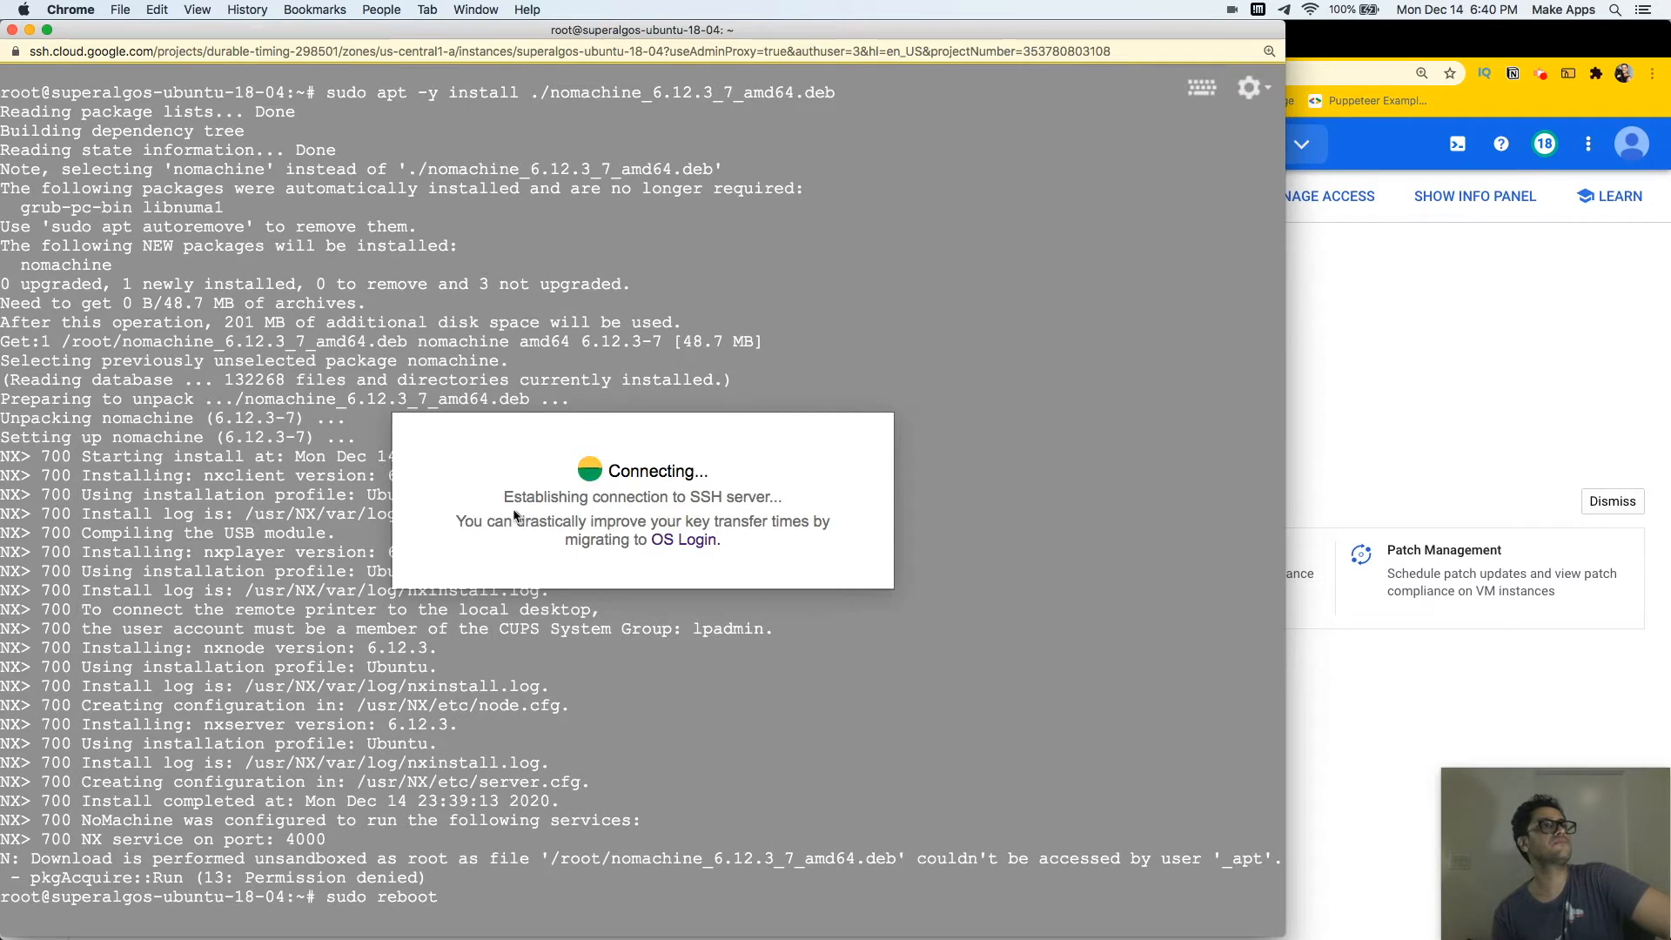
drag(914, 30, 1670, 78)
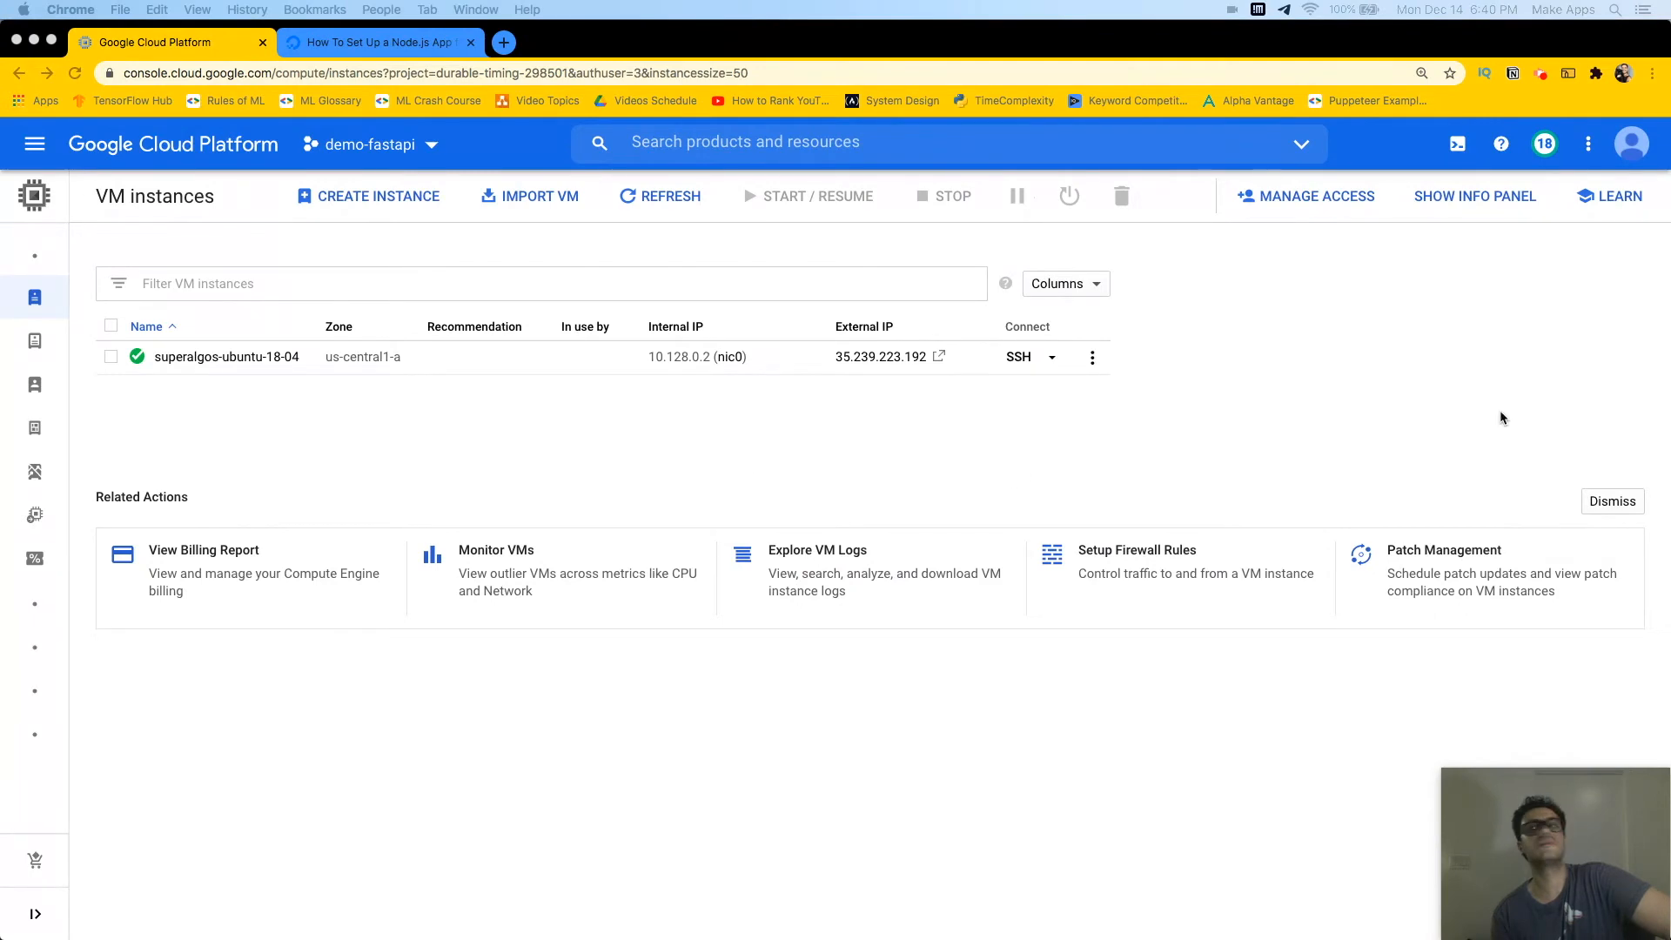
drag(1669, 206, 908, 32)
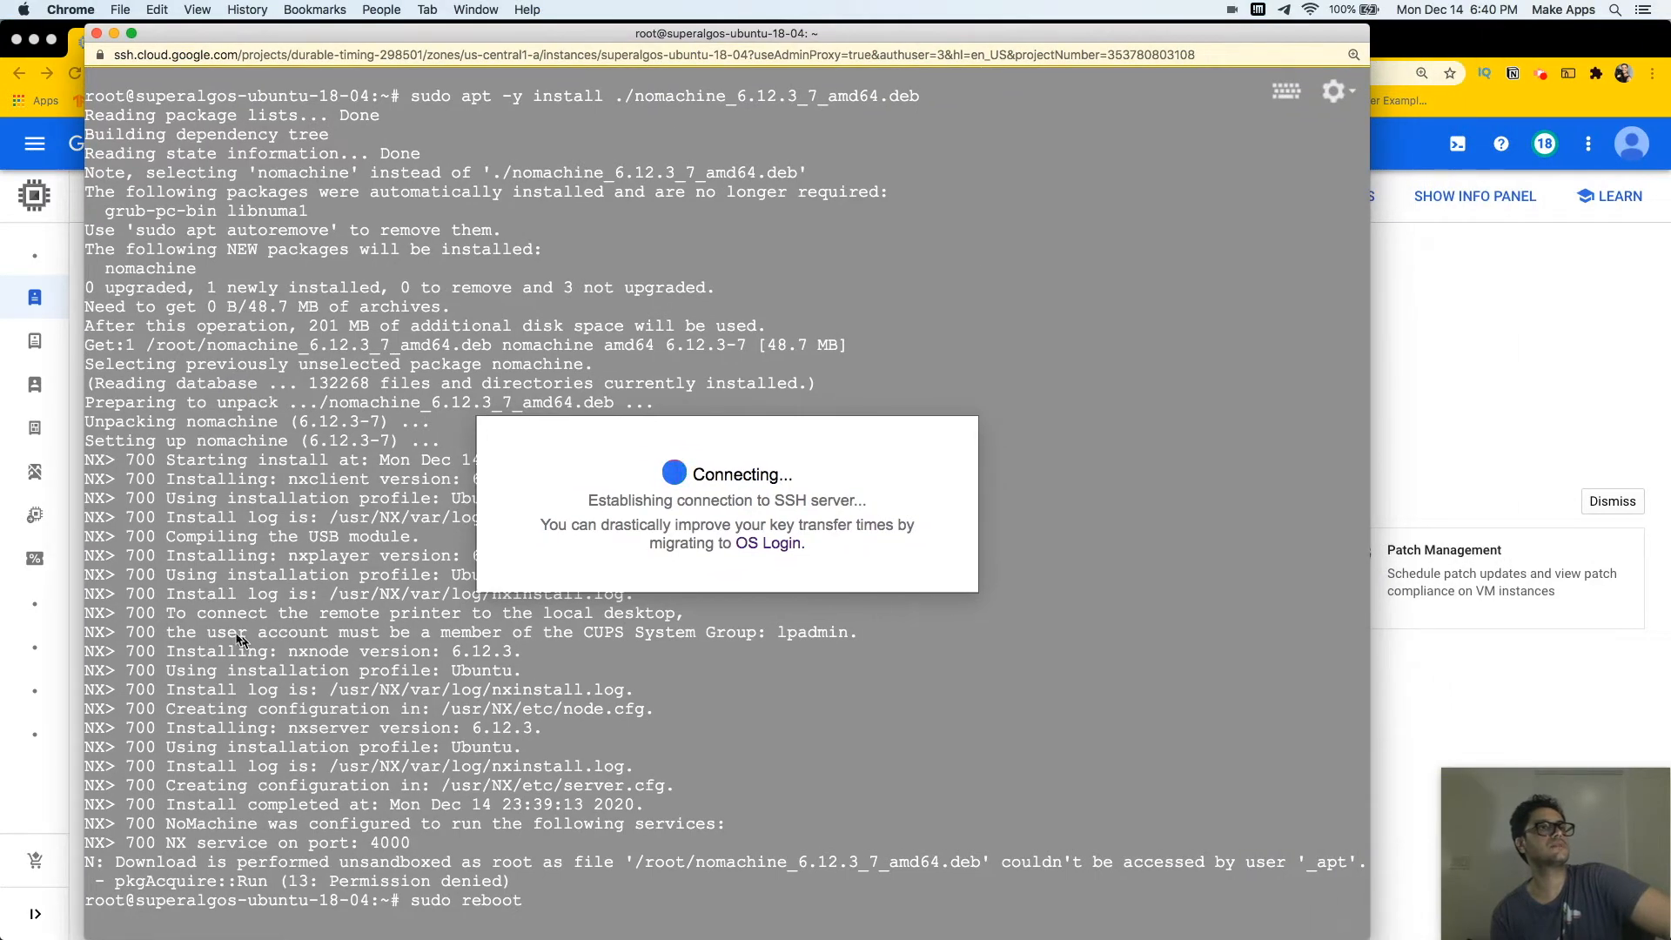
click(503, 558)
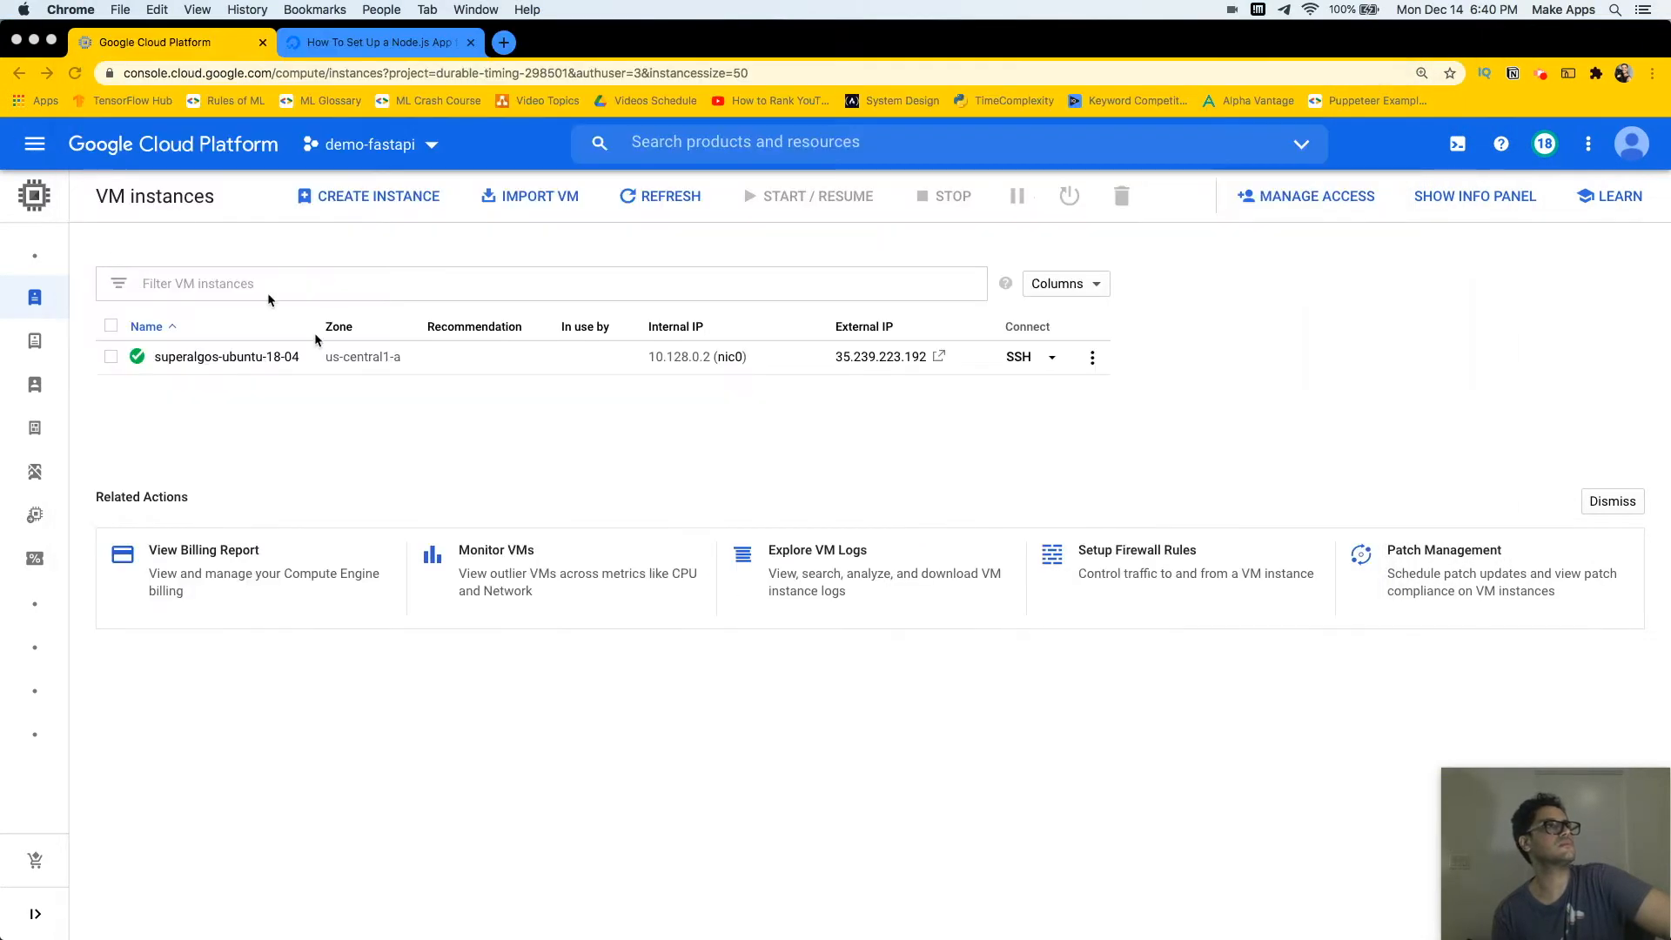
Open a new SSH session to superalgos-ubuntu-18-04 and run the nomachine command to check the installation
click(1008, 364)
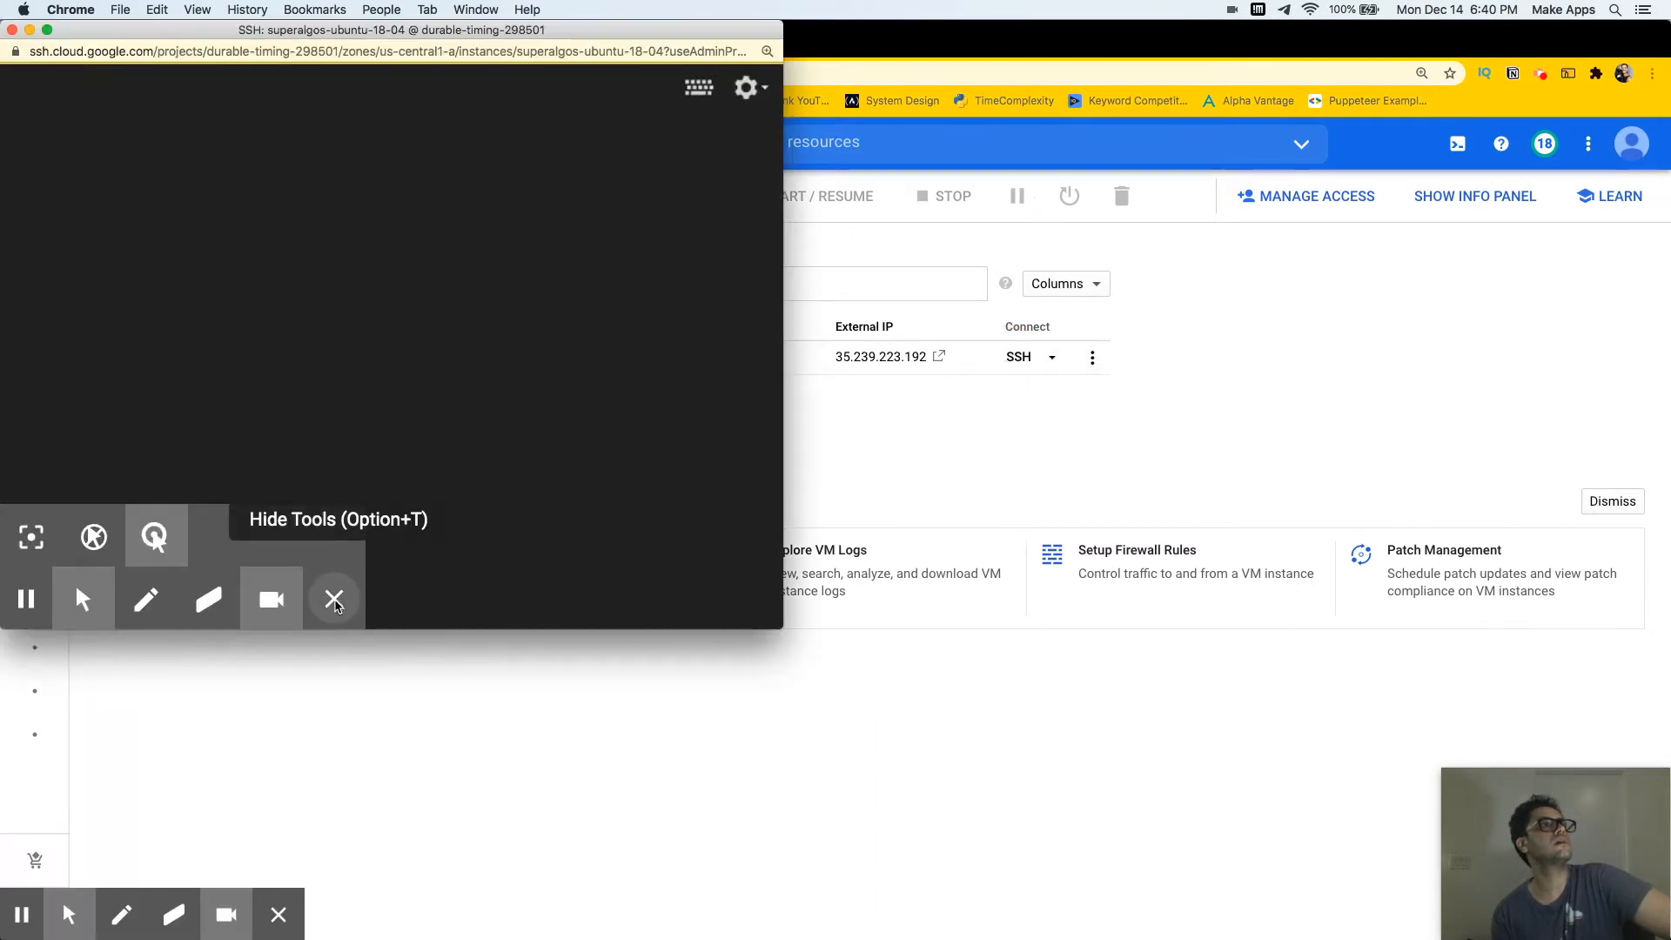
click(331, 602)
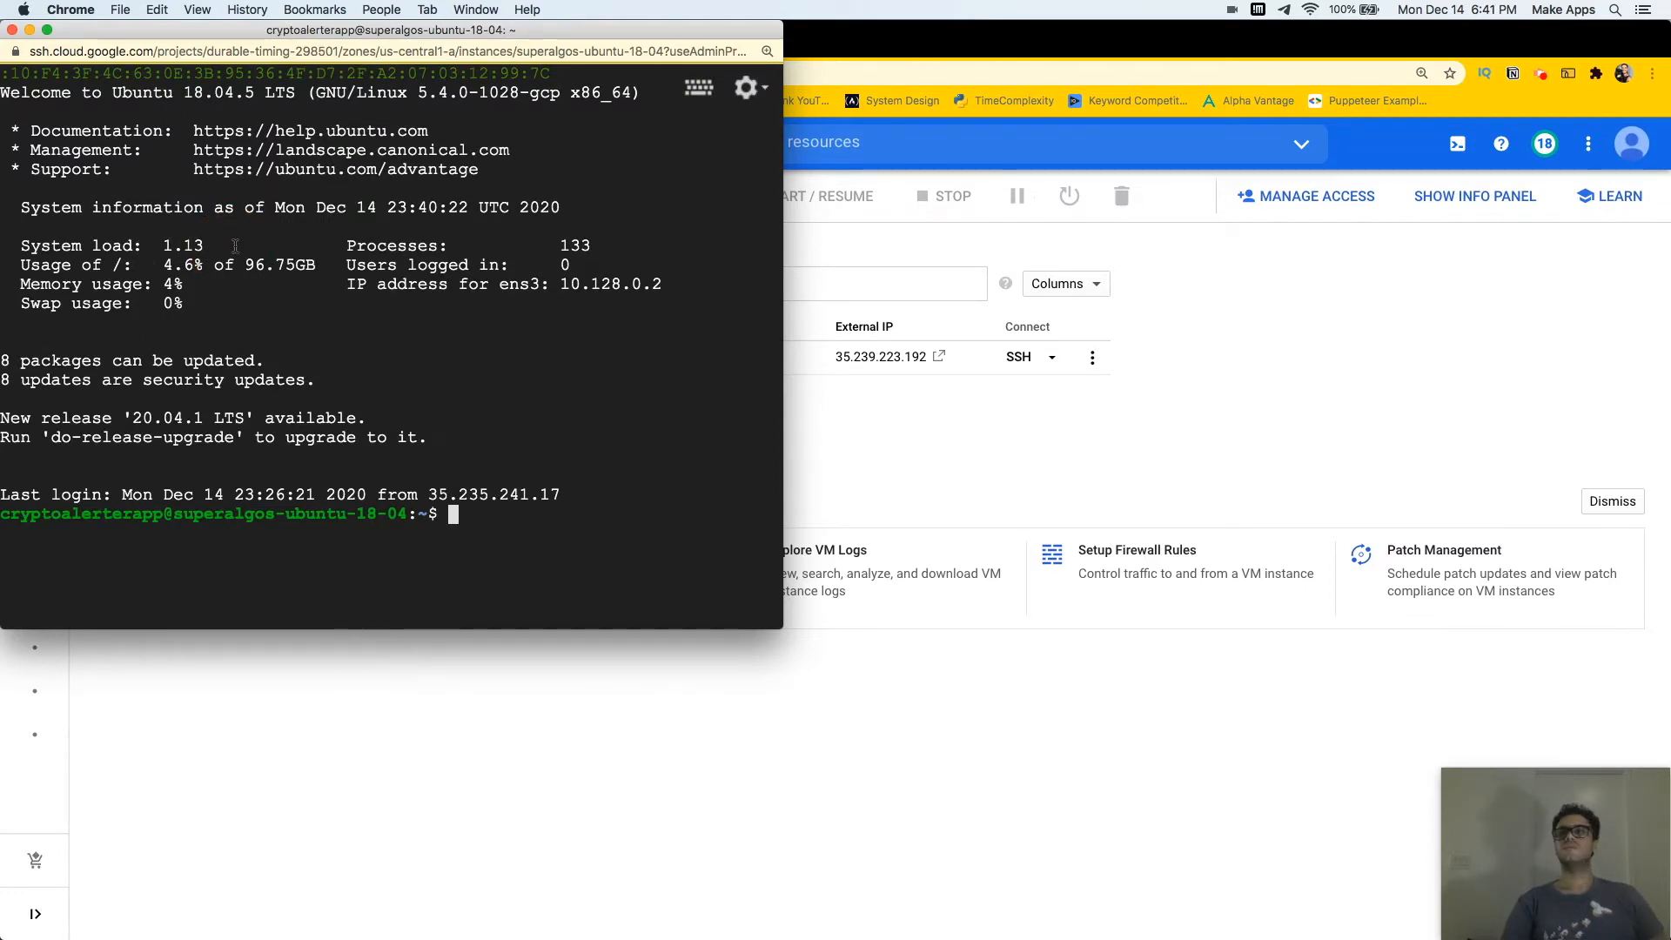
text(nomachine)
key(Return)
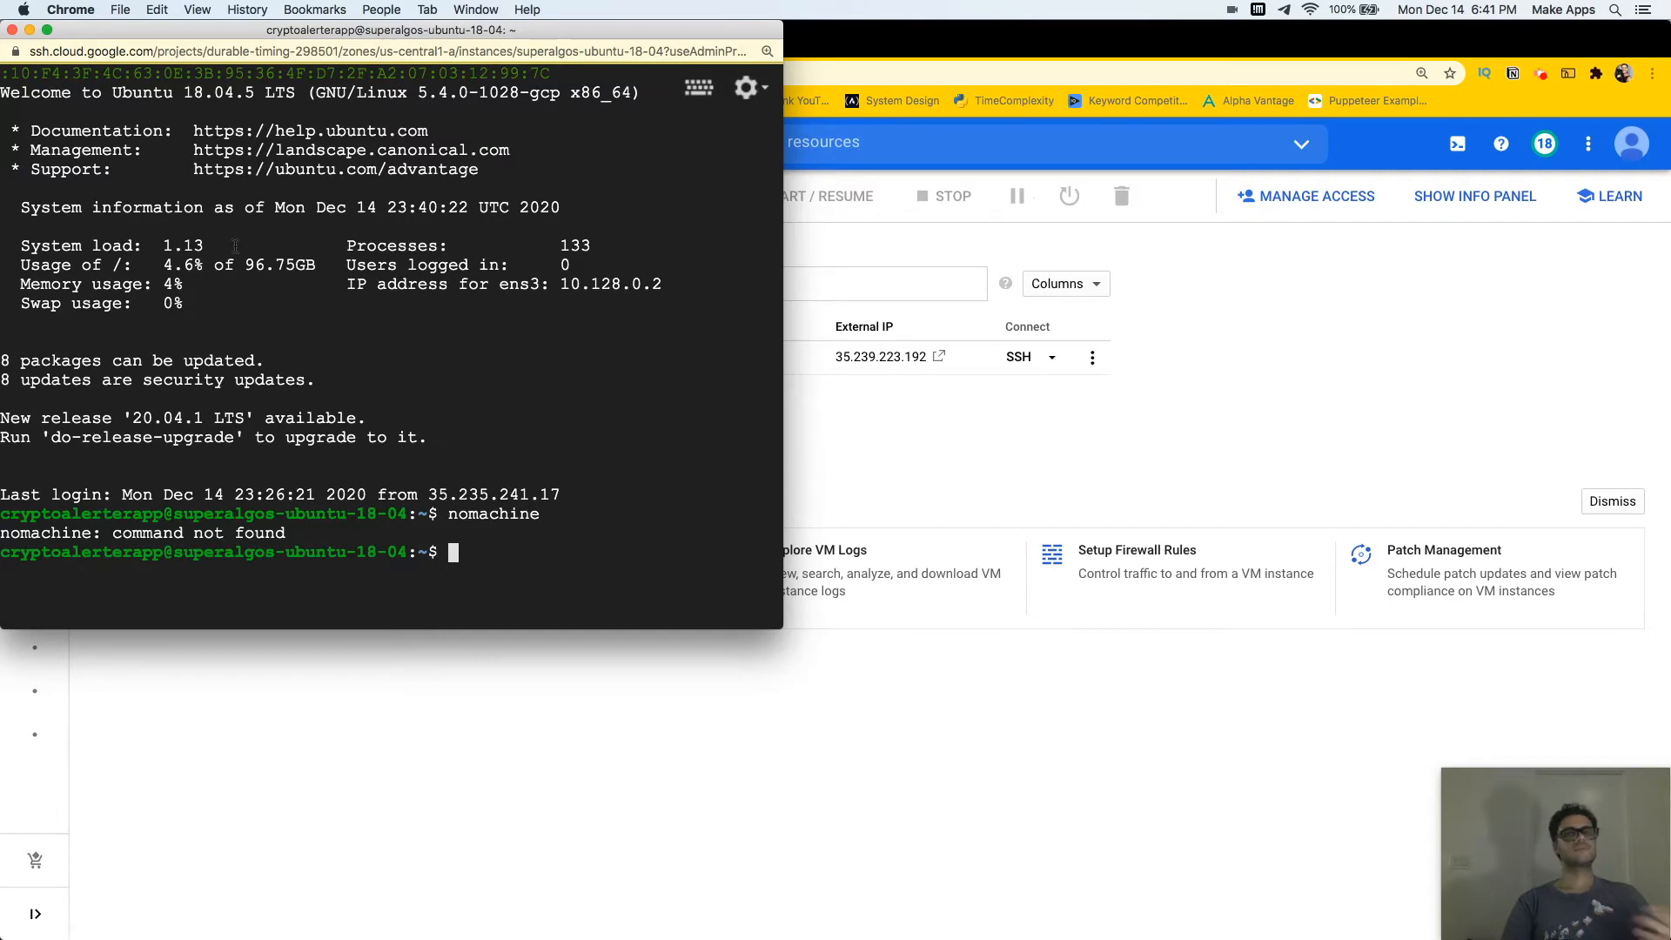
Close the SSH session window and return to the VM instances page
drag(100, 41, 407, 54)
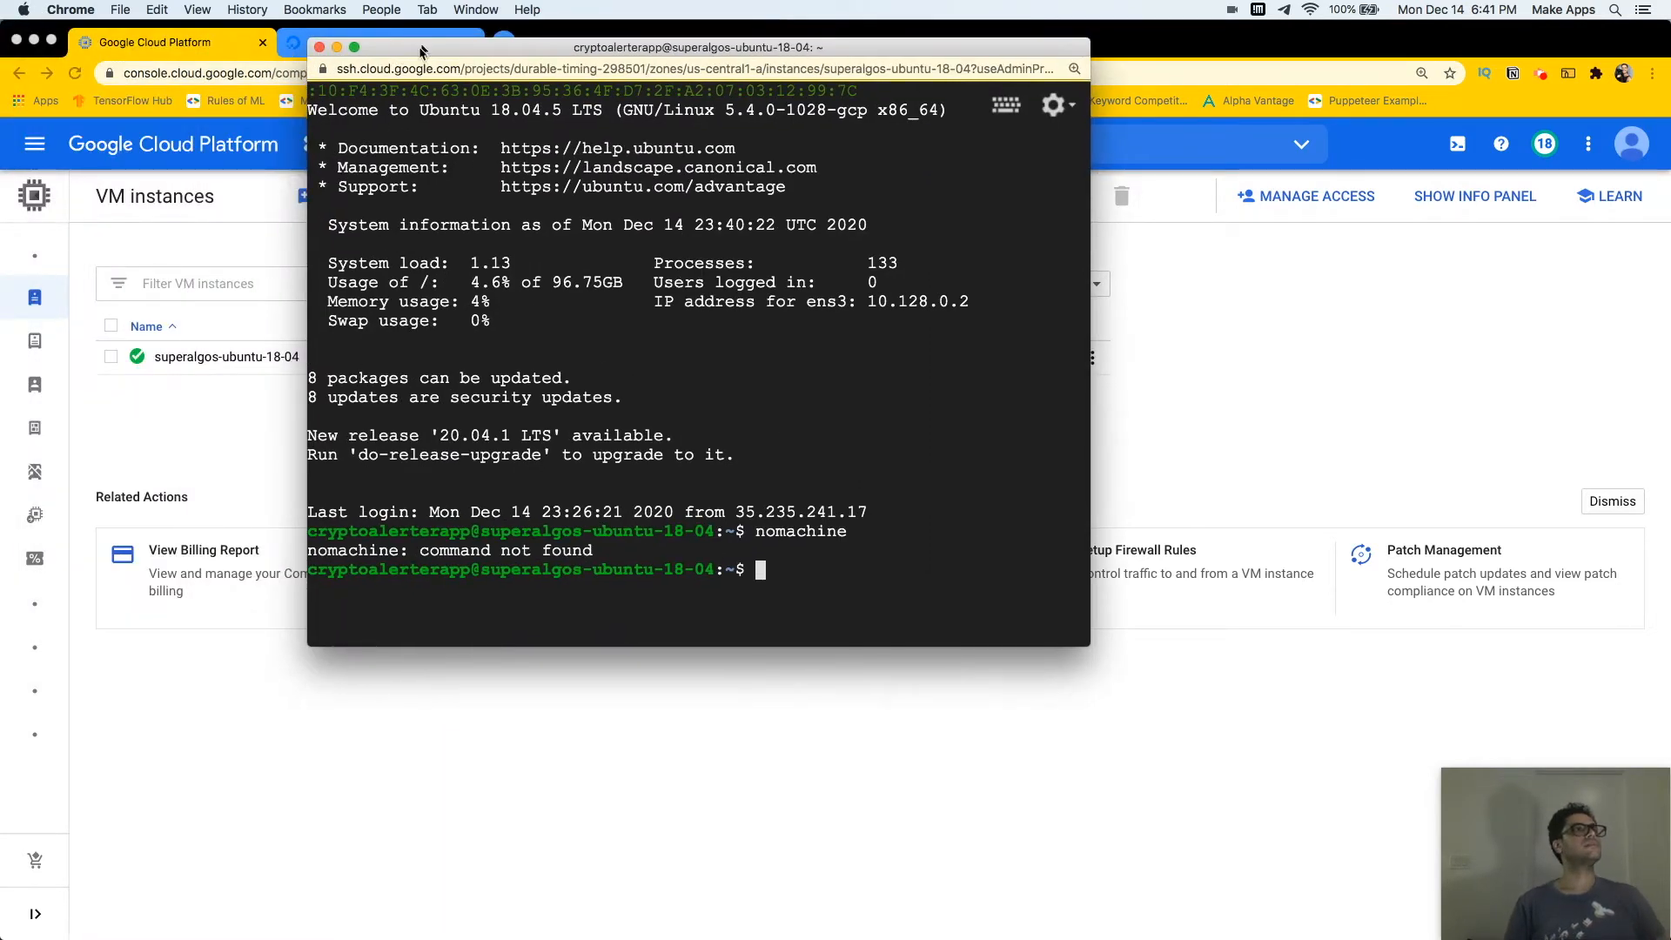
click(316, 46)
click(961, 322)
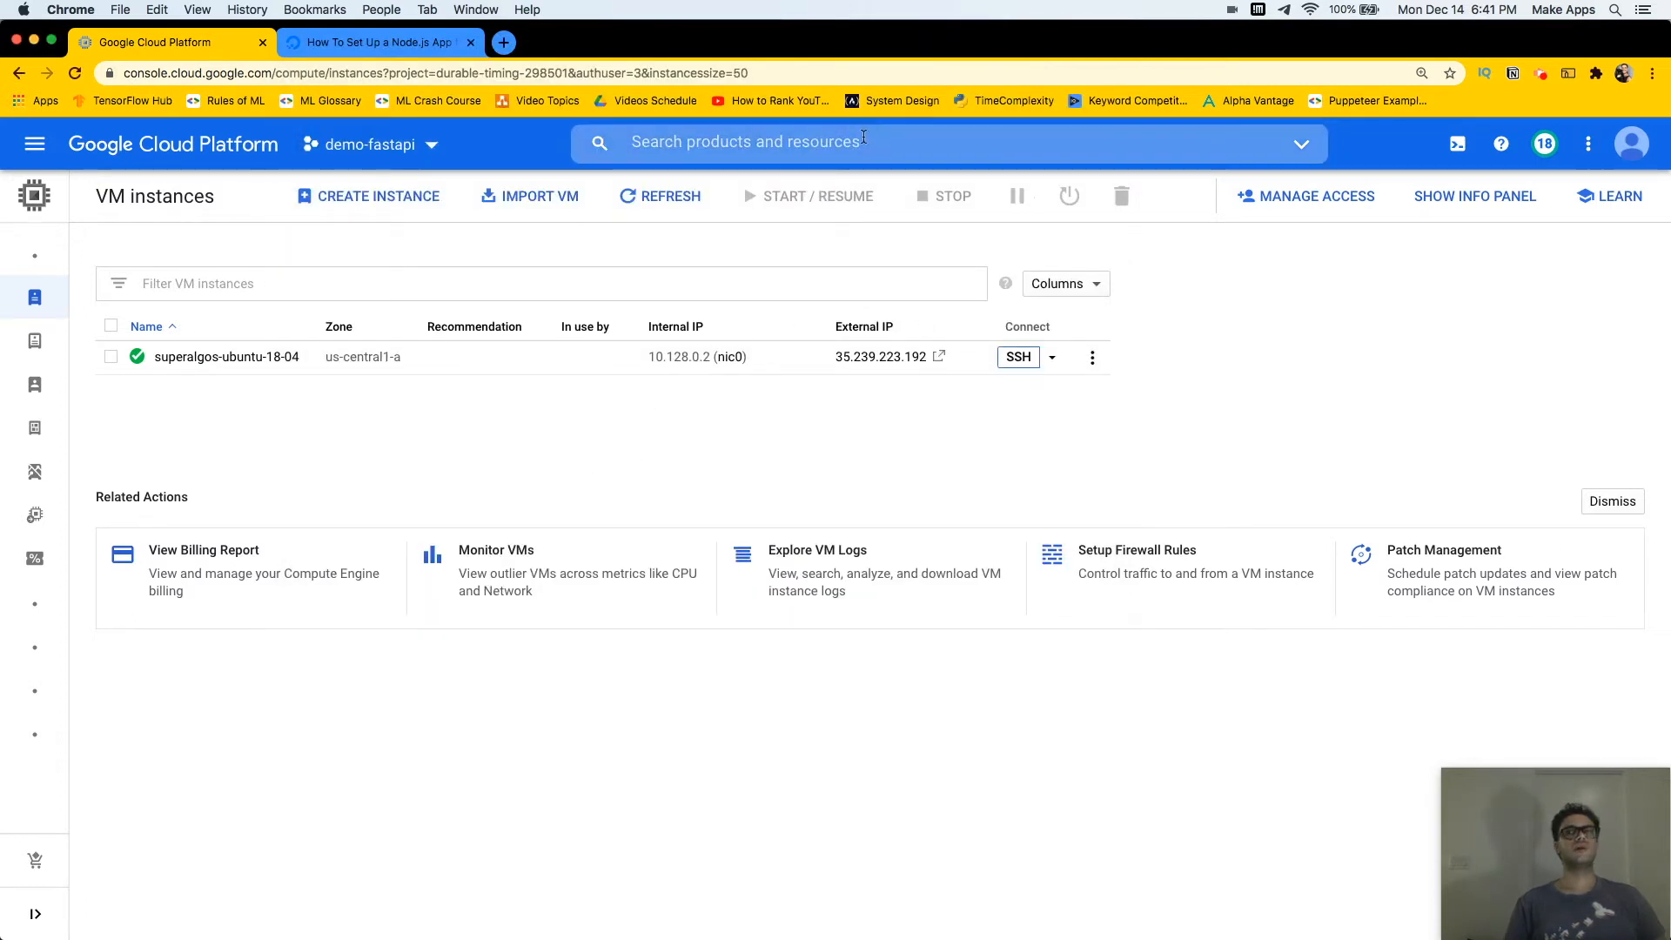
Search the console for firewall and open the VPC network Firewall page
click(861, 141)
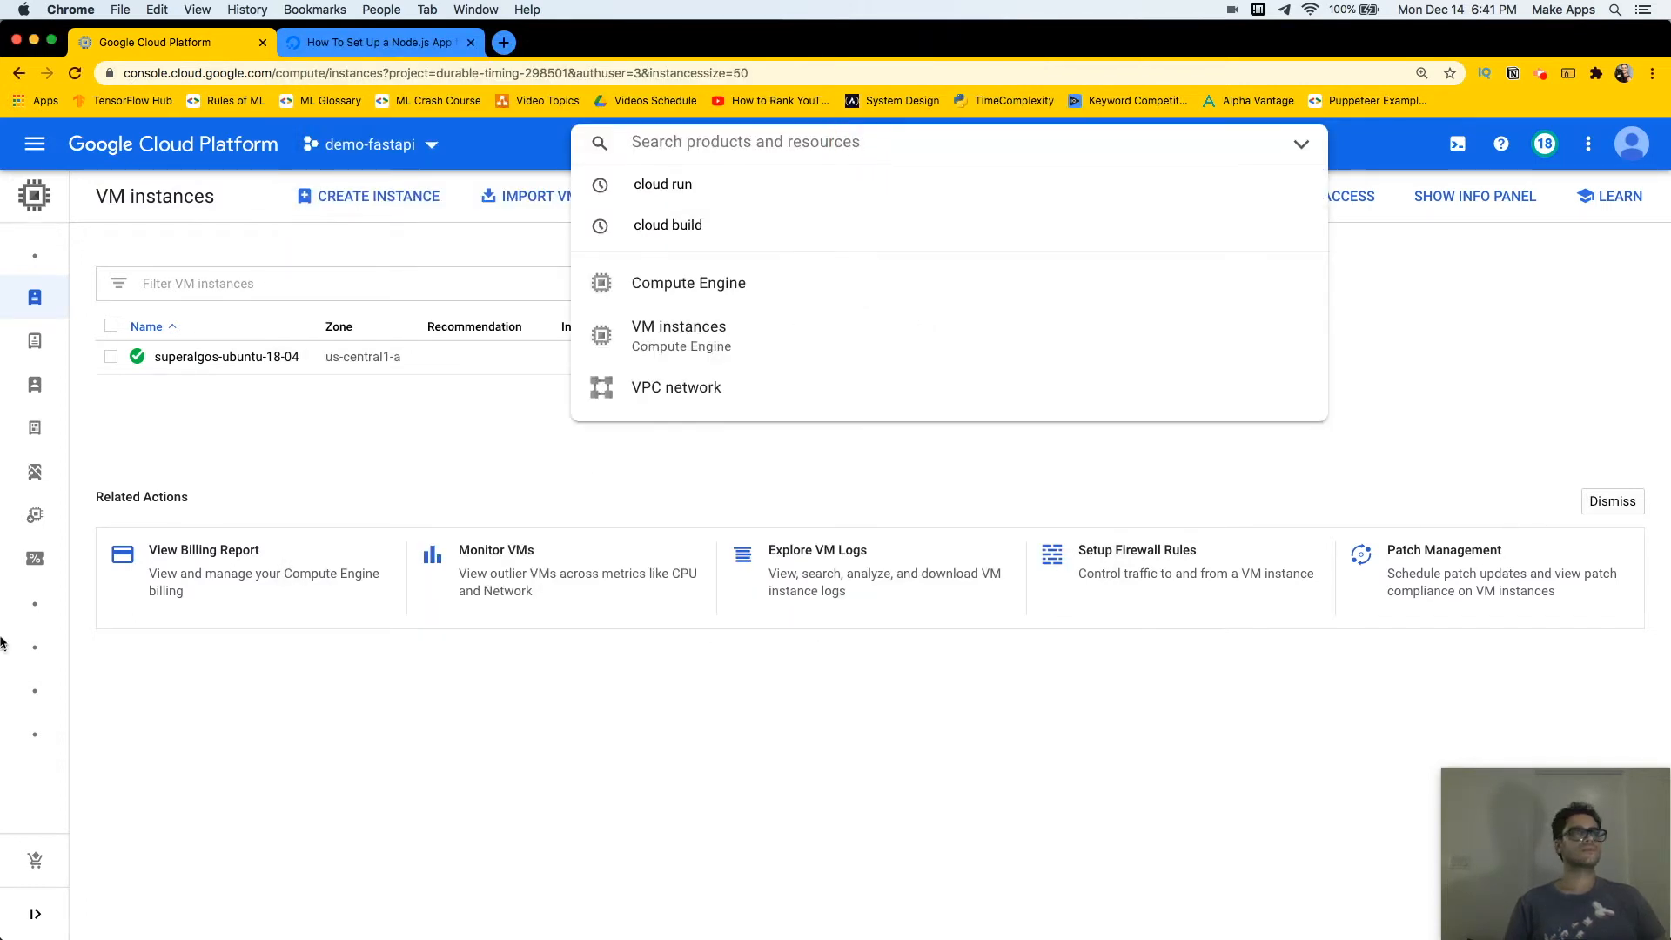
text(firewall)
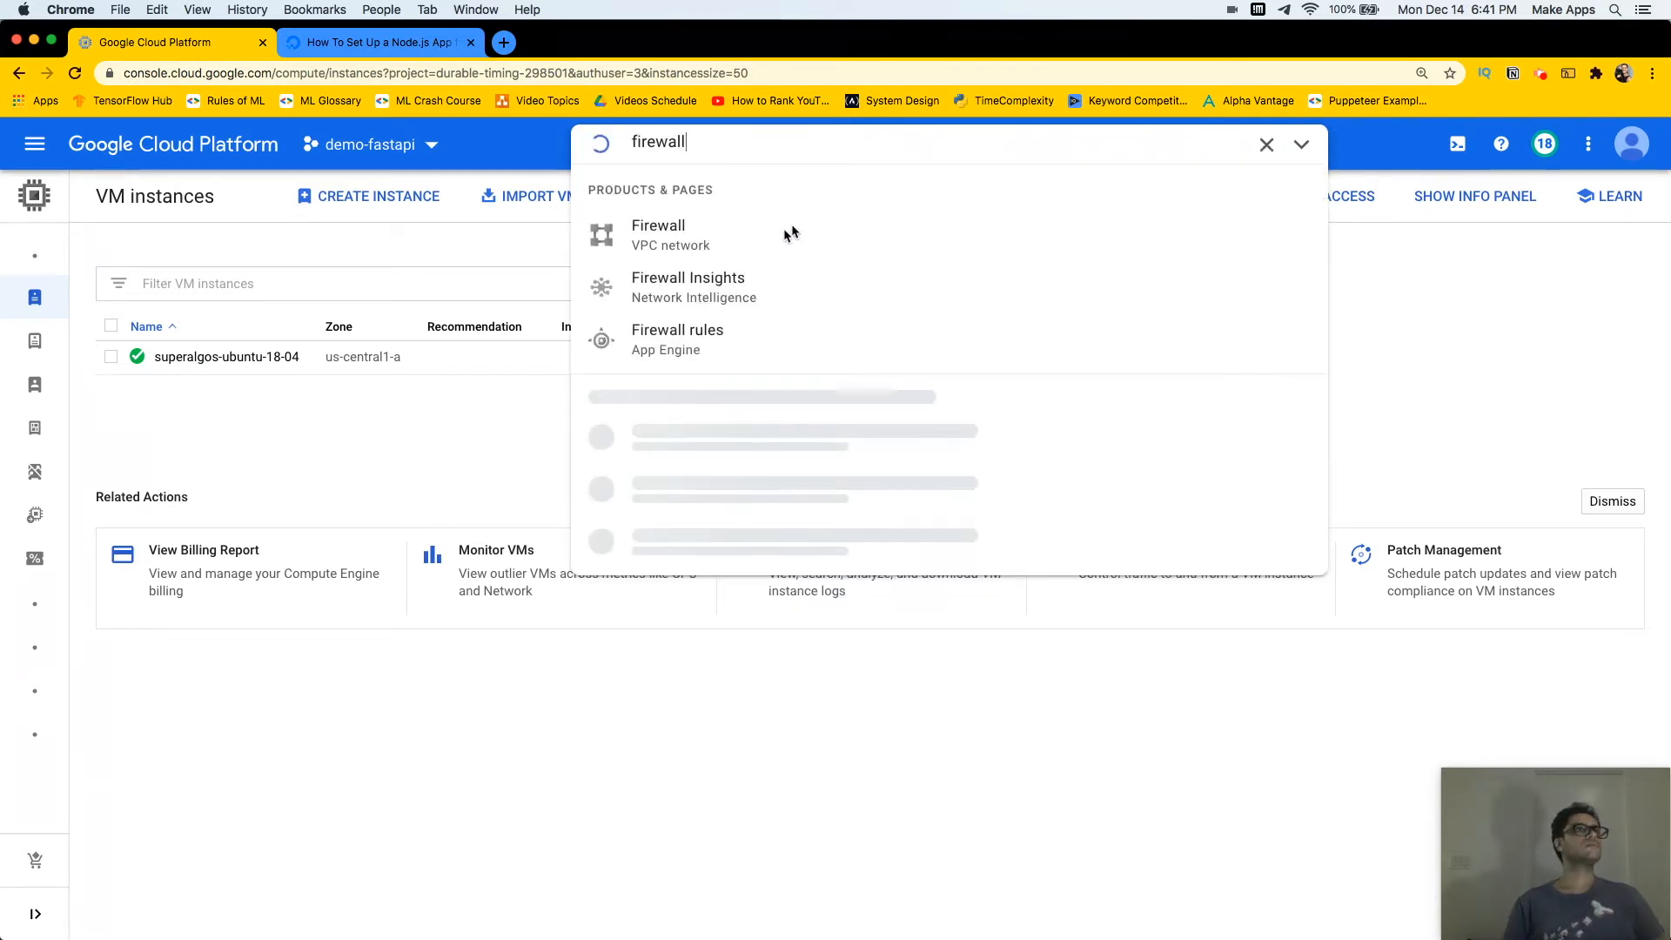
click(736, 240)
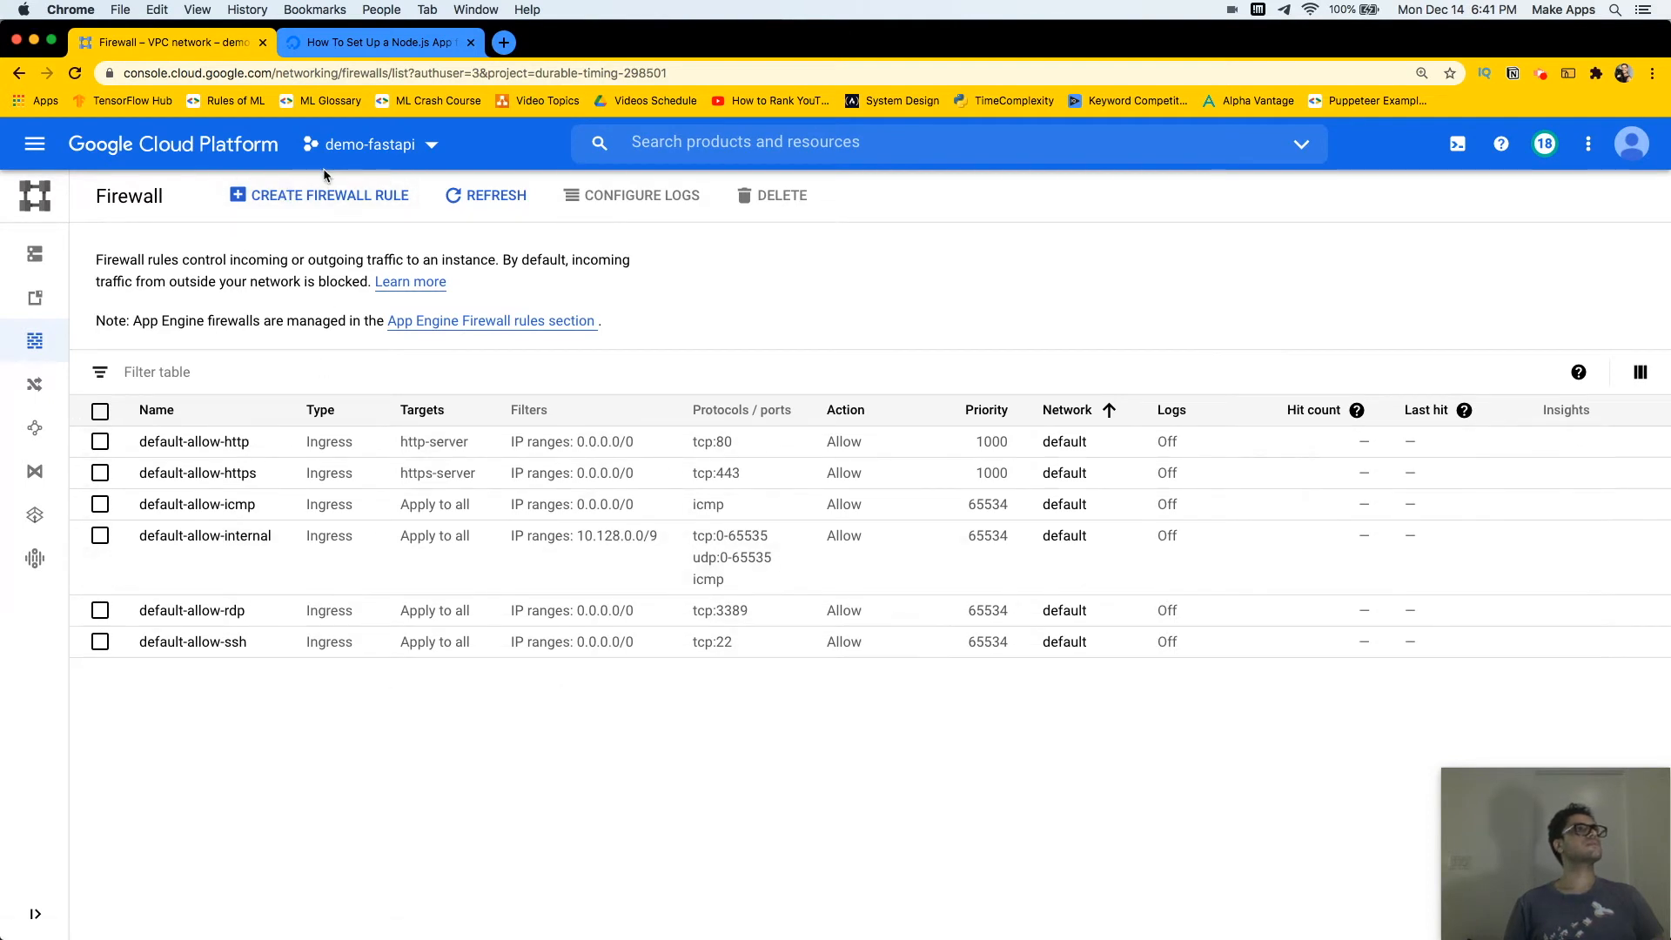
Start a new firewall rule and name it nomachine-forward
click(279, 204)
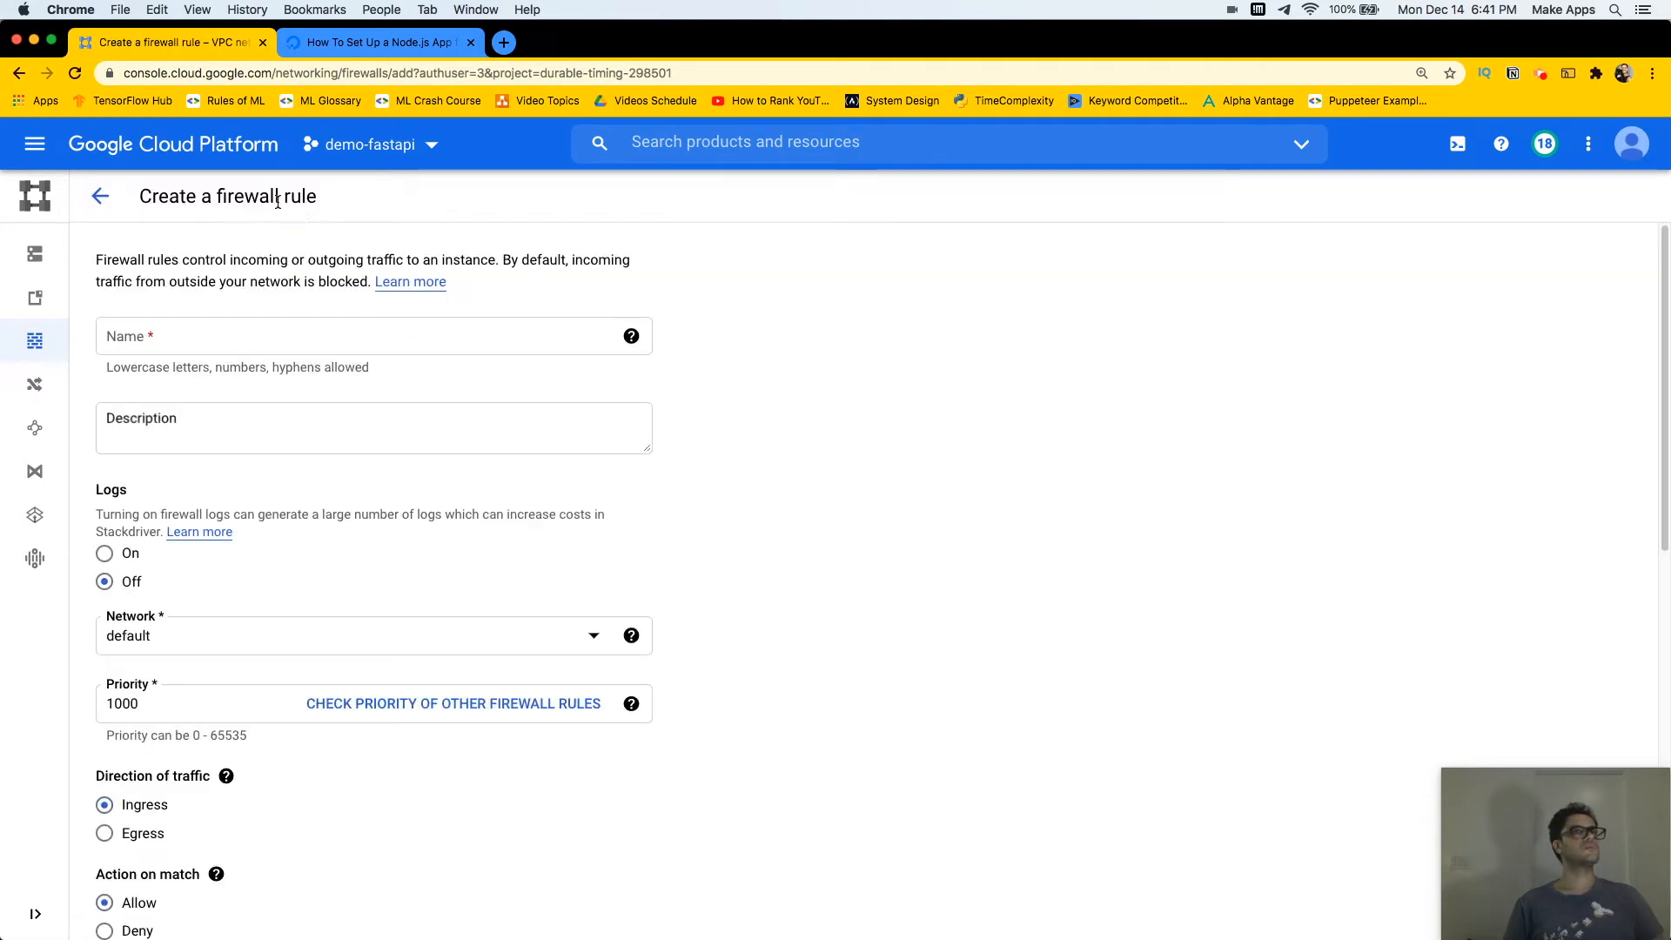
click(236, 337)
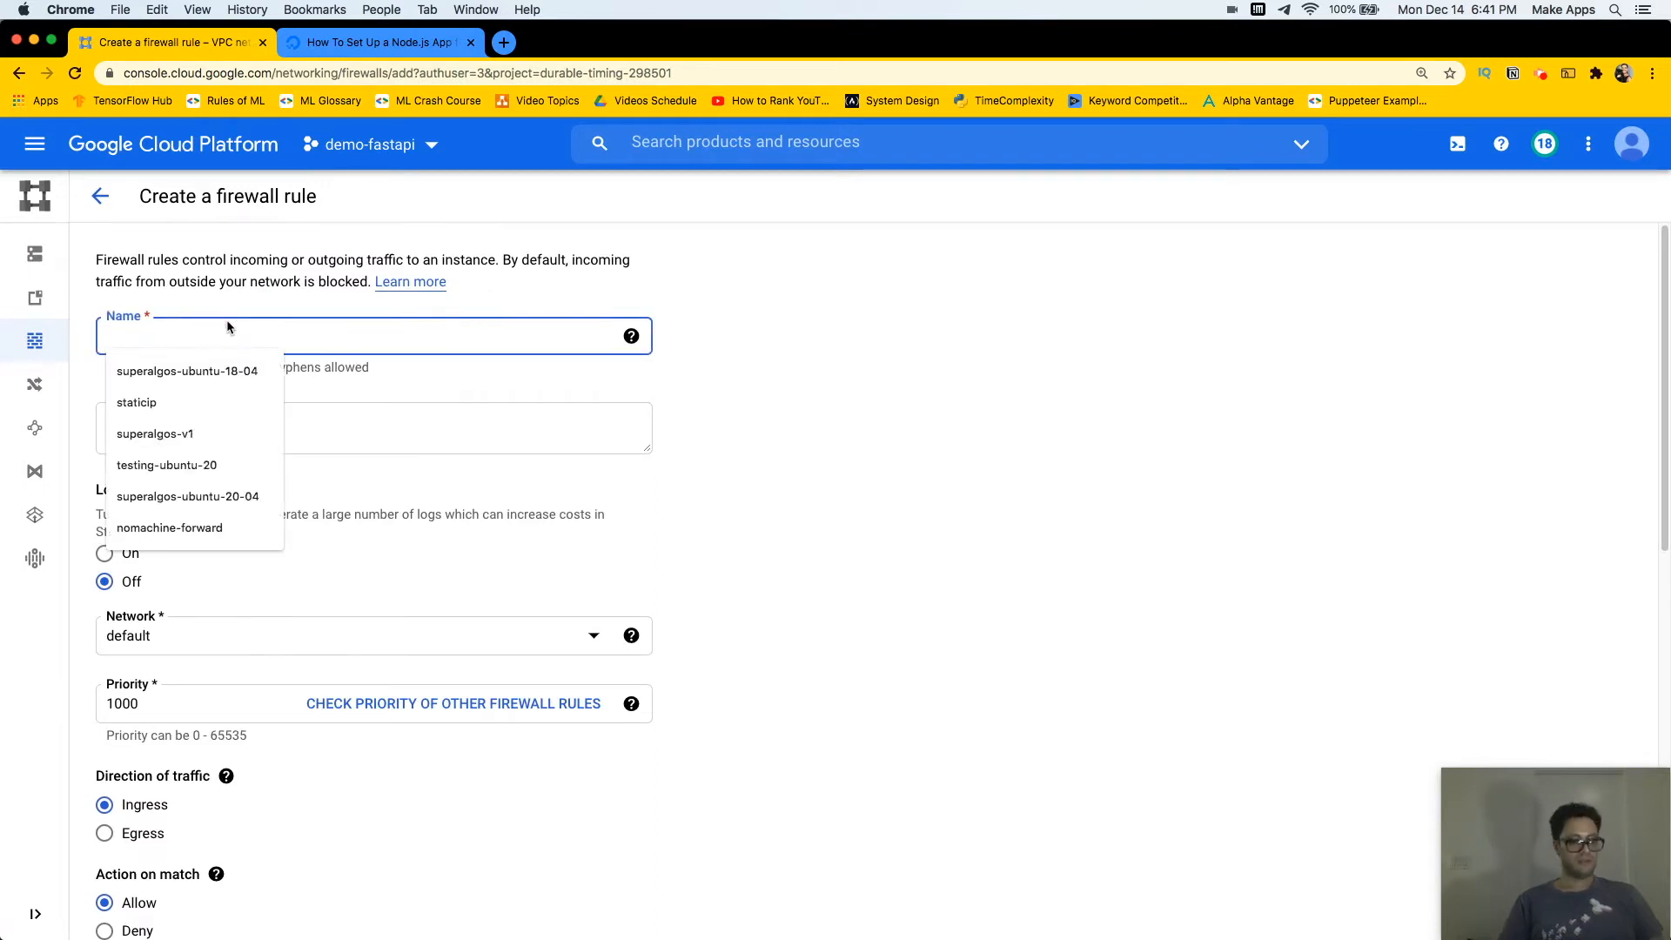
text(nomachine)
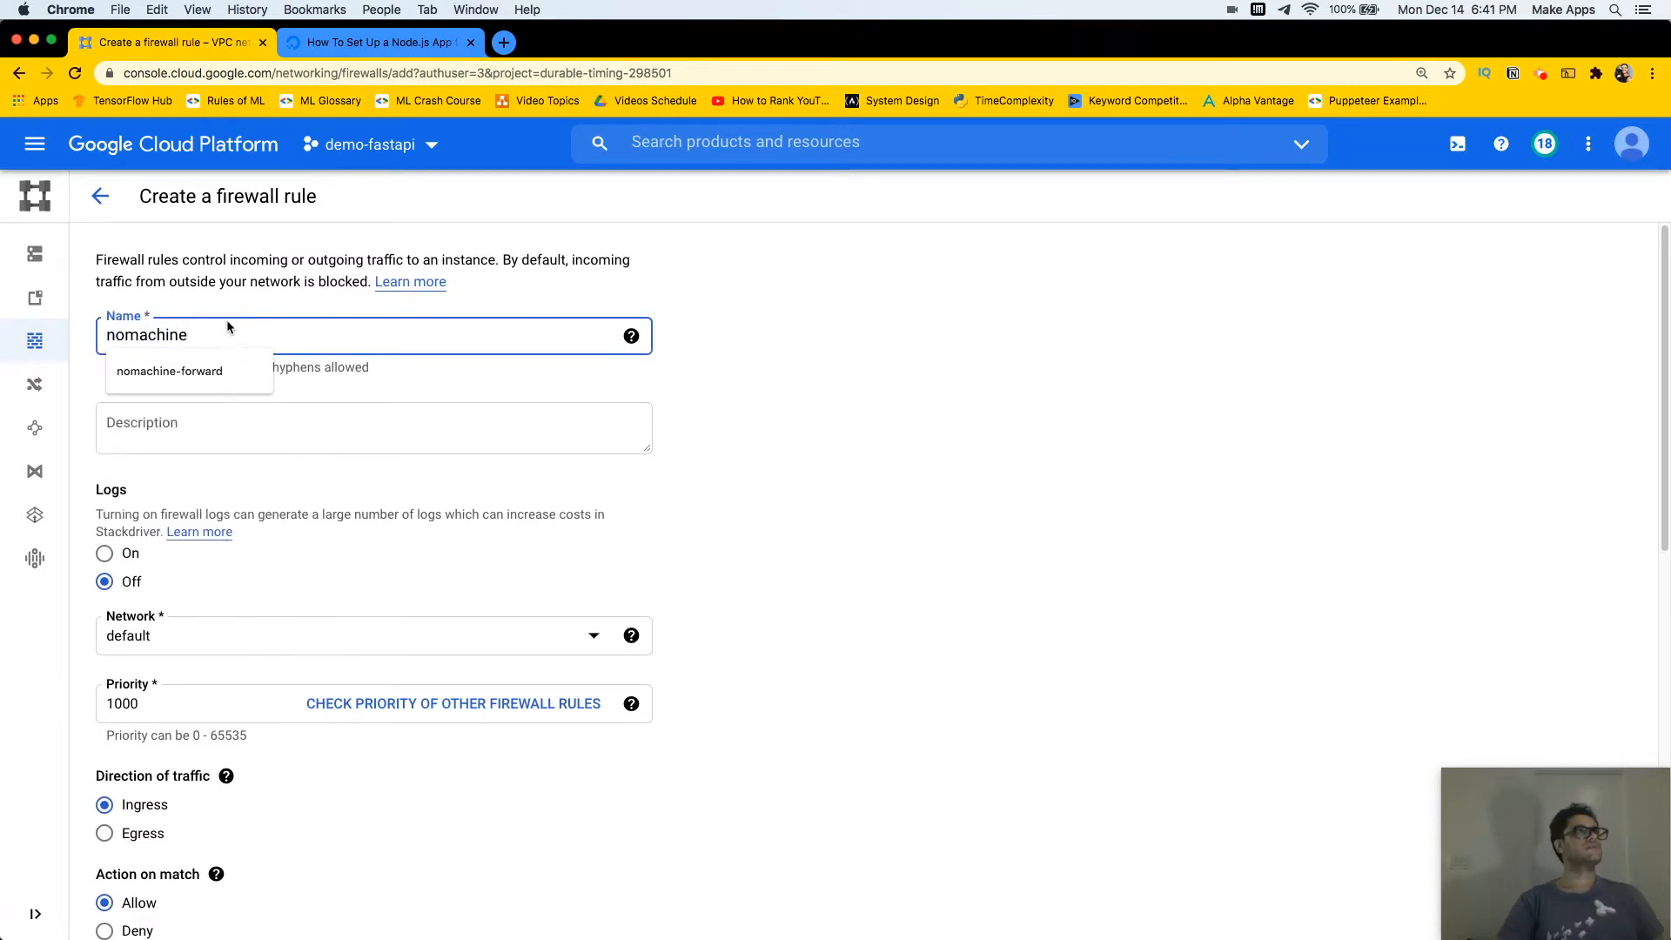
key(Down)
key(Return)
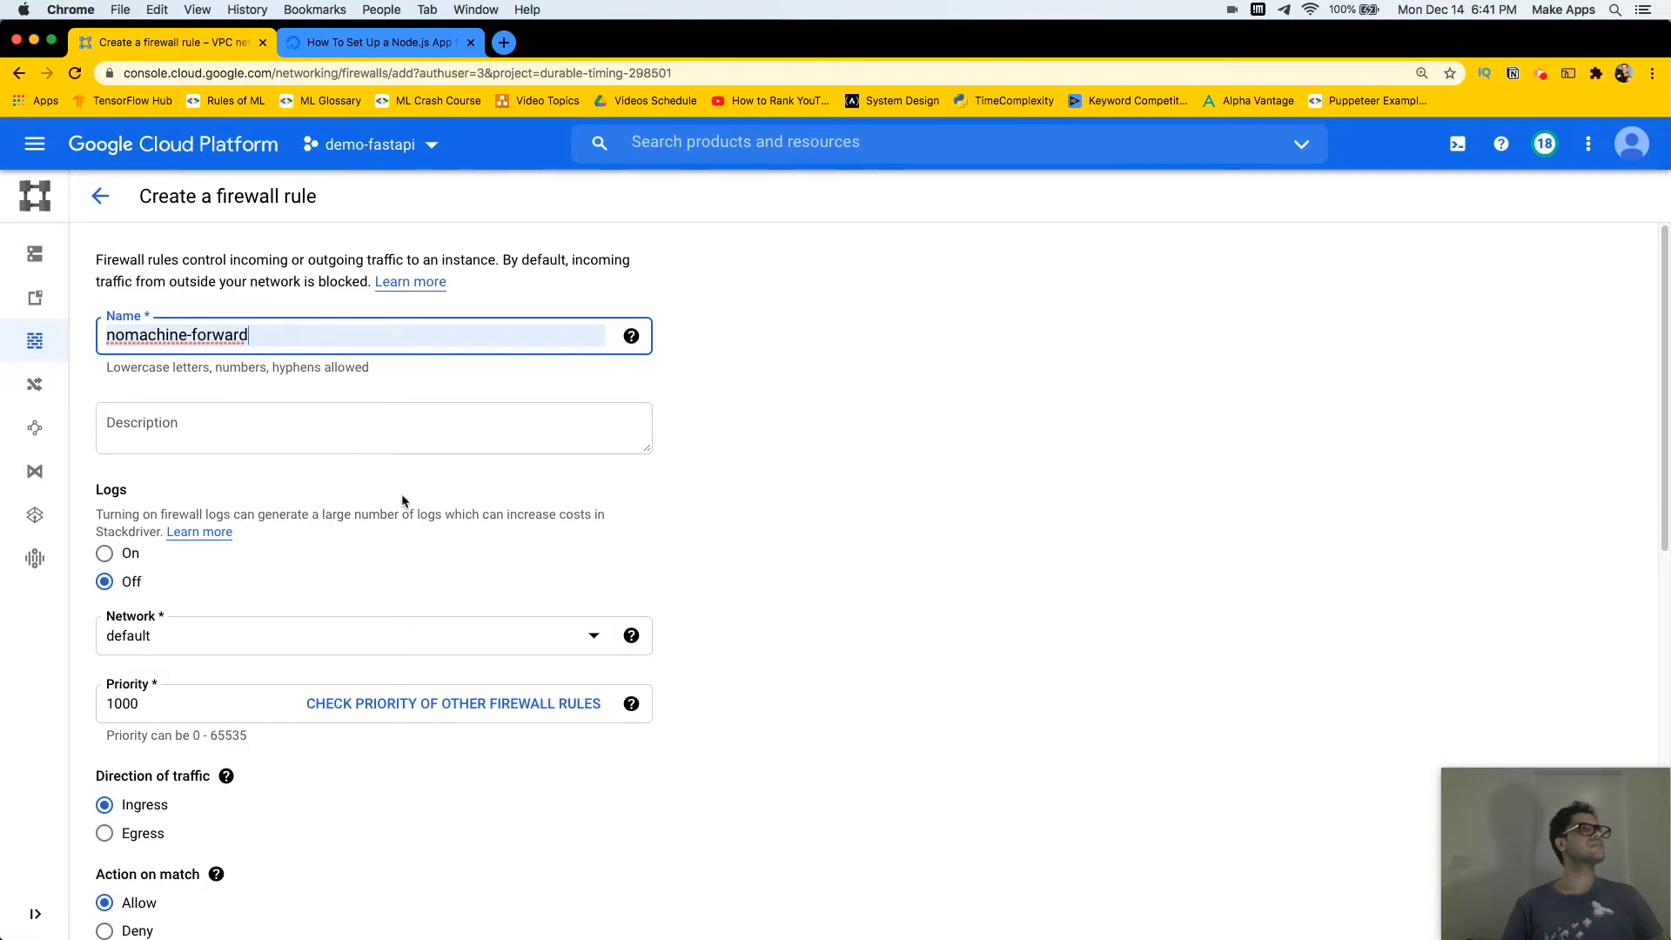
Add nomachine-forward as the target tag of the firewall rule
scroll(402, 500, down, 3)
scroll(402, 505, down, 2)
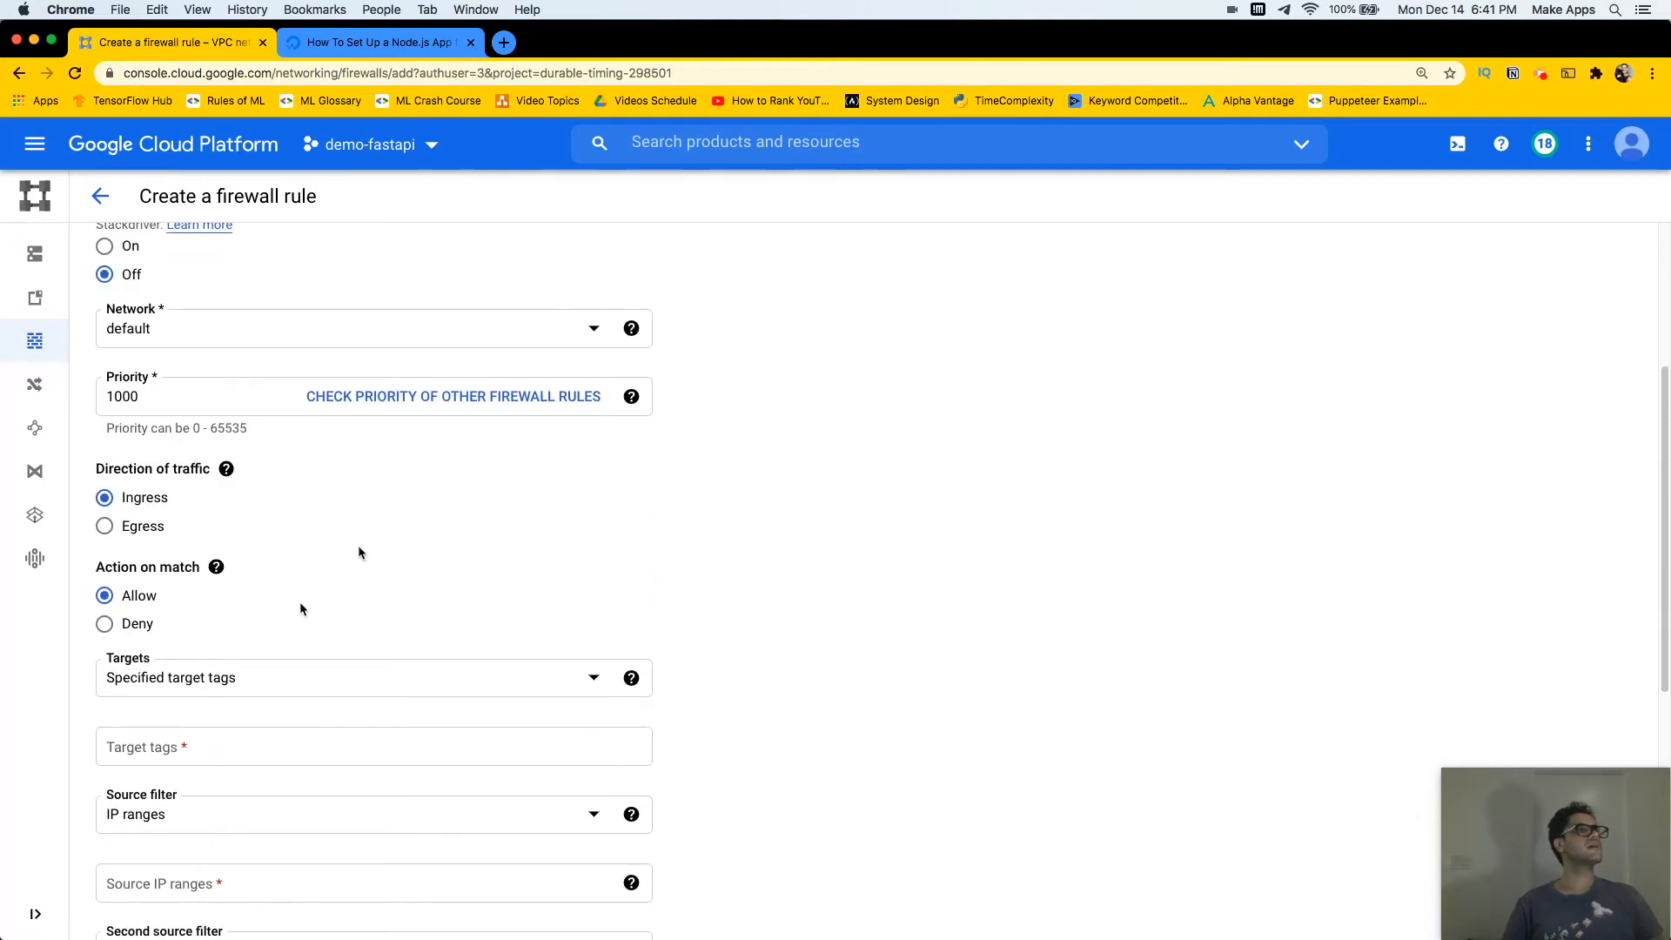
click(154, 749)
text(no)
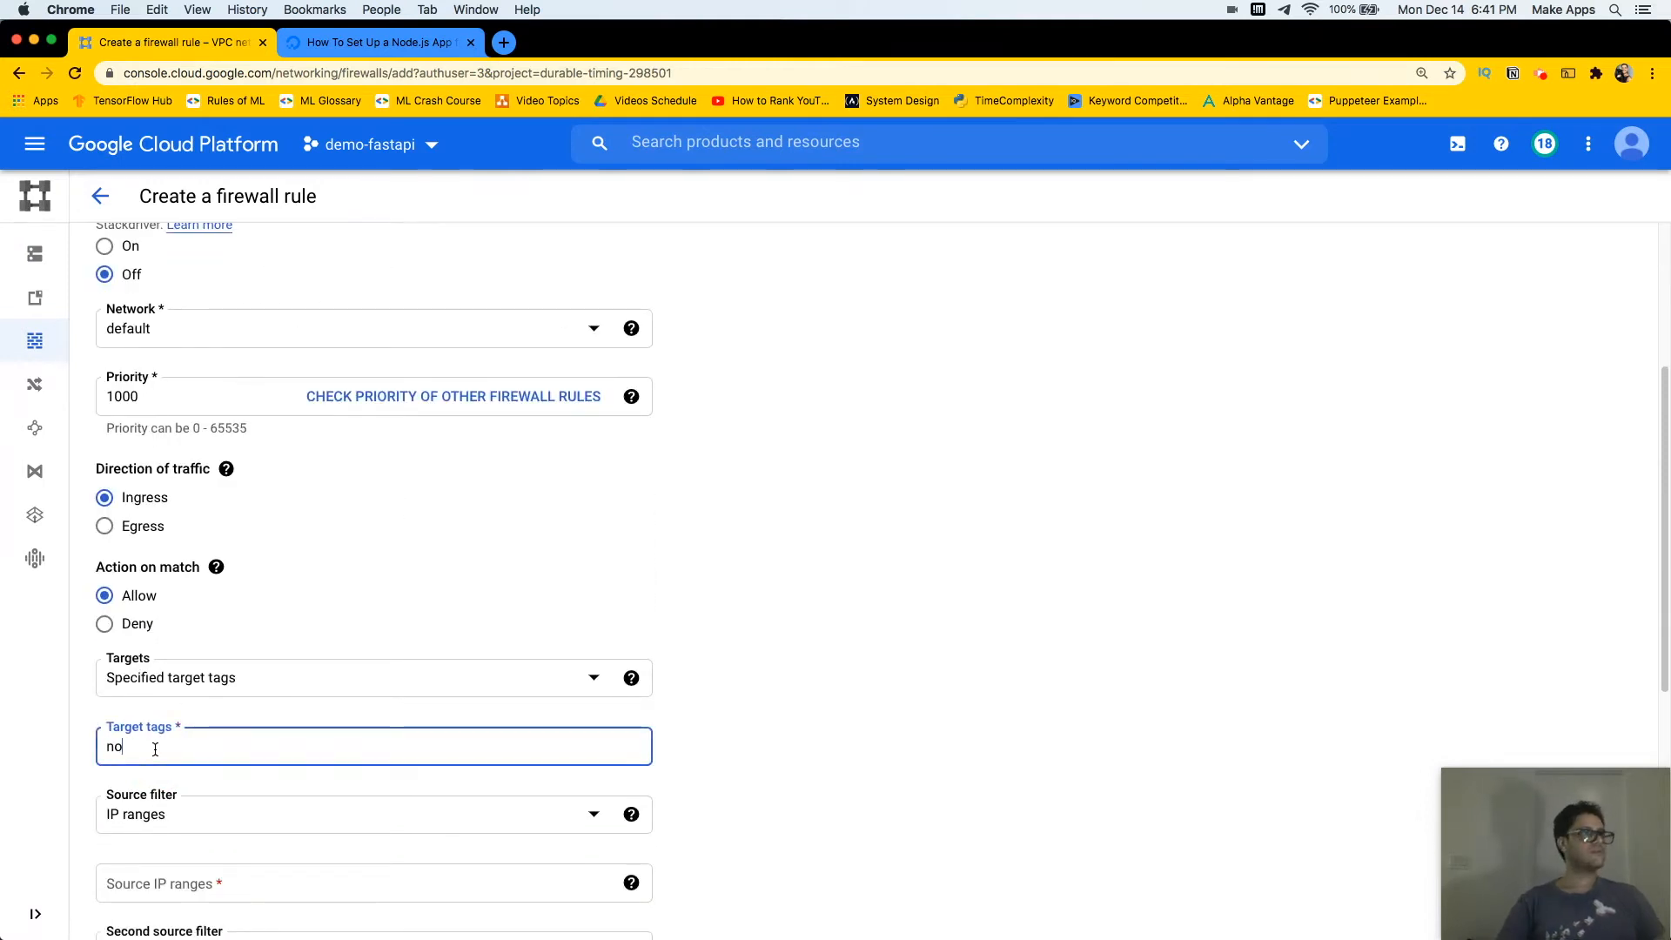
text(machine-forward)
click(772, 611)
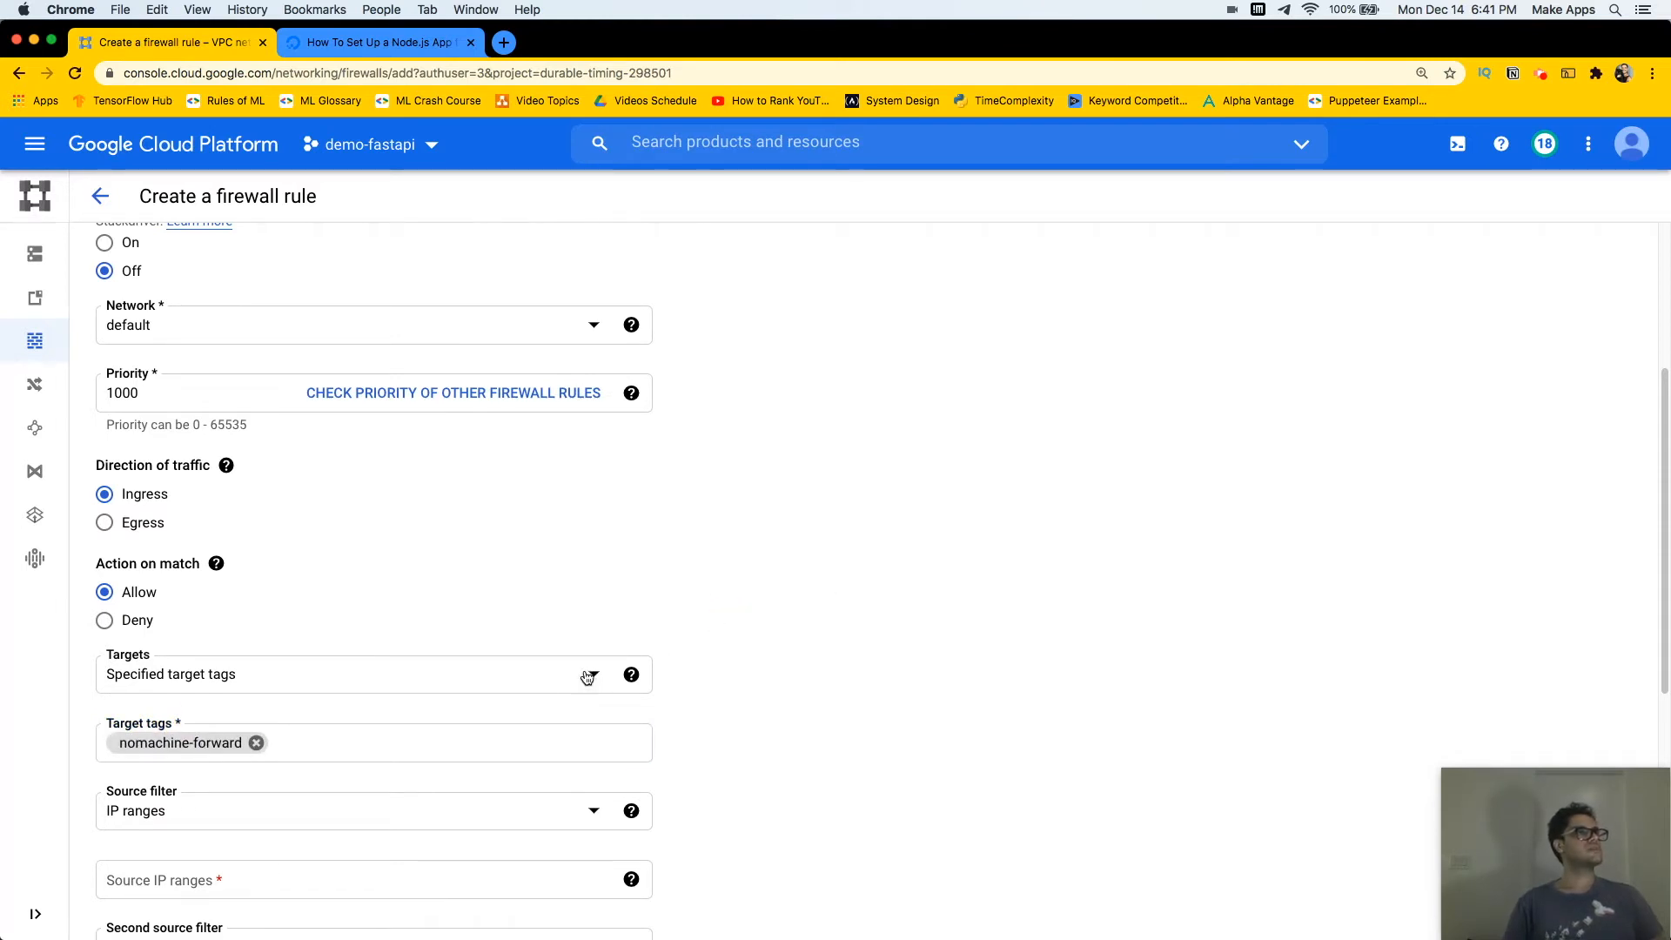
Set the firewall rule's source IP range to 0.0.0.0/0, without a second source filter
scroll(581, 675, down, 1)
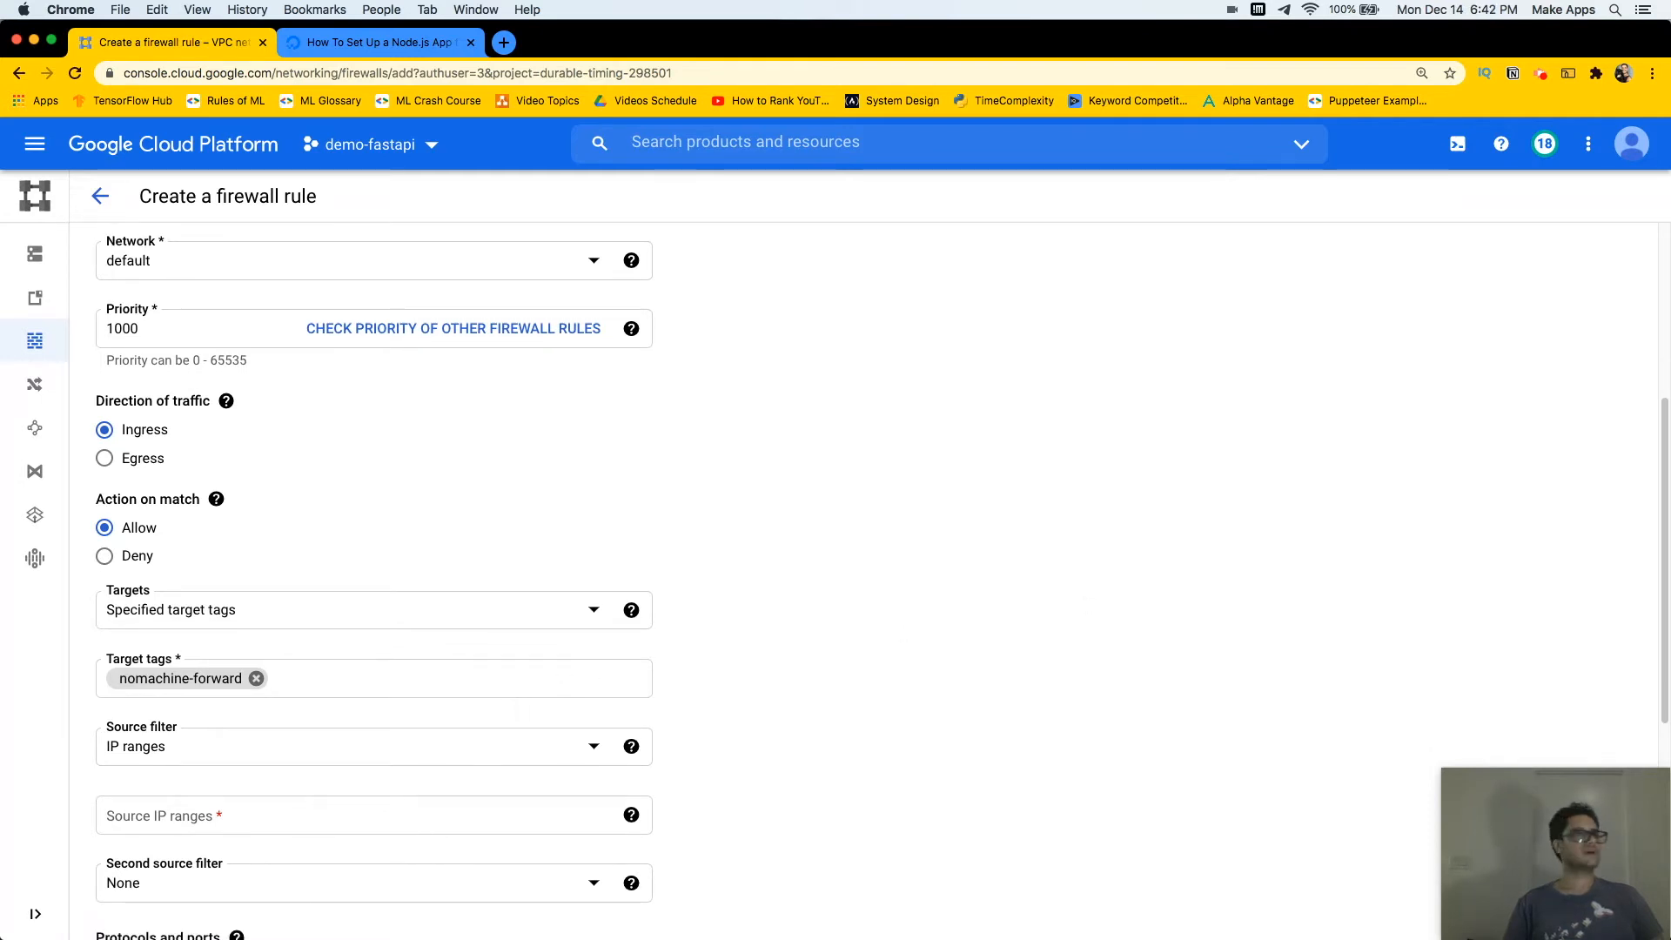
click(483, 827)
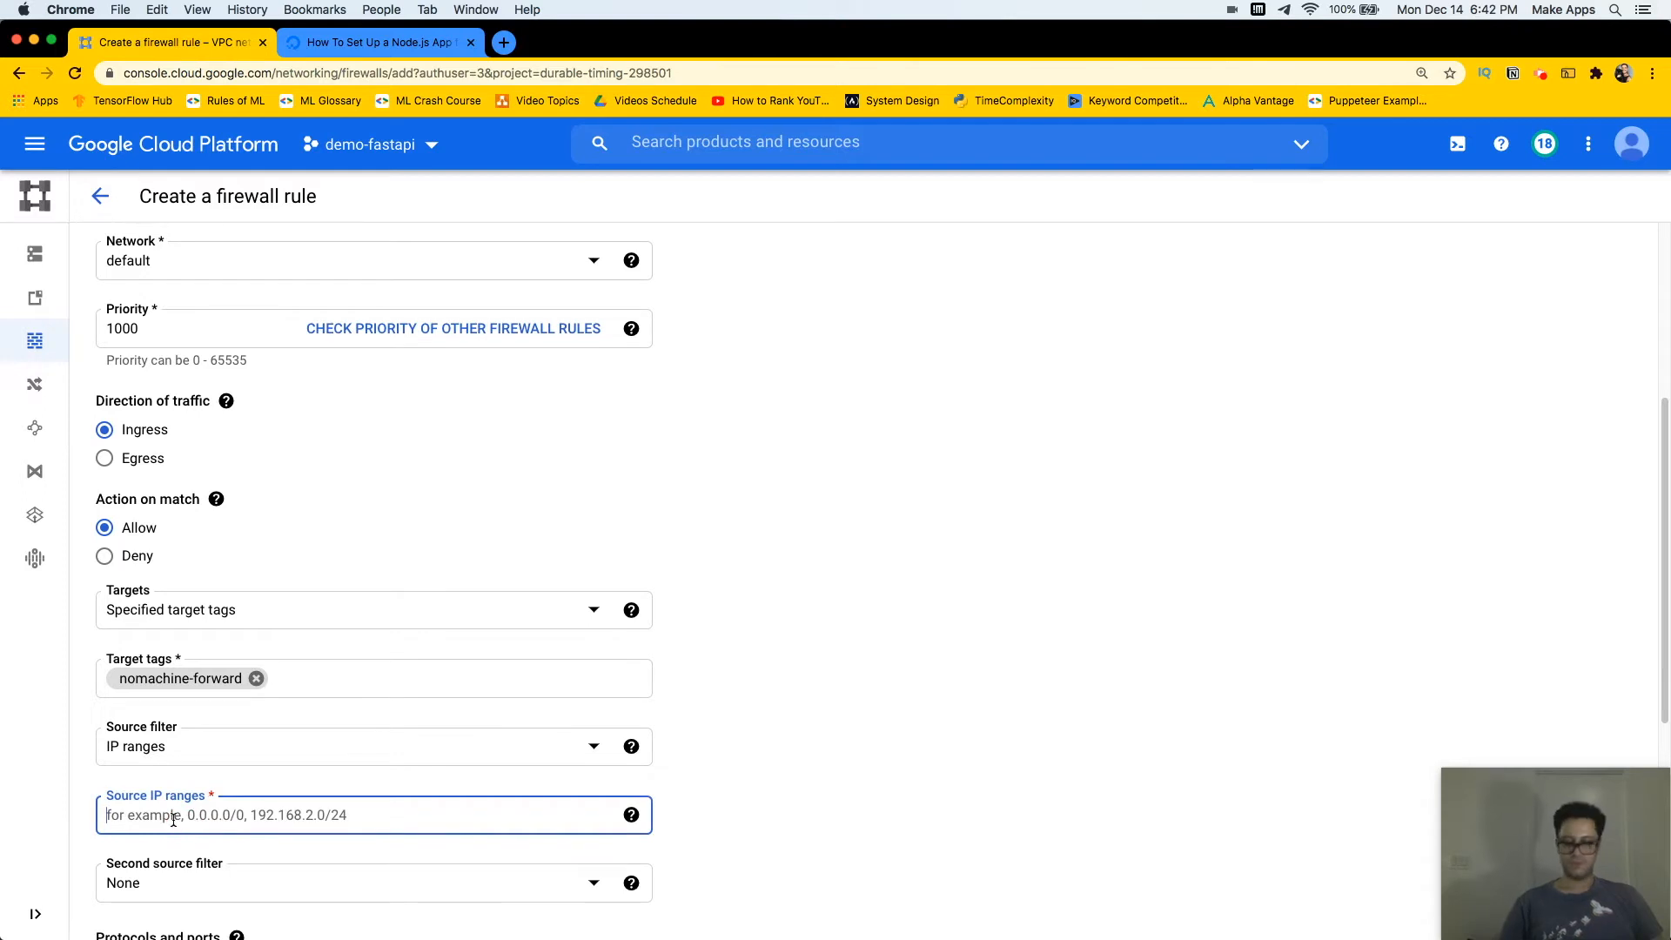
text(0.0.)
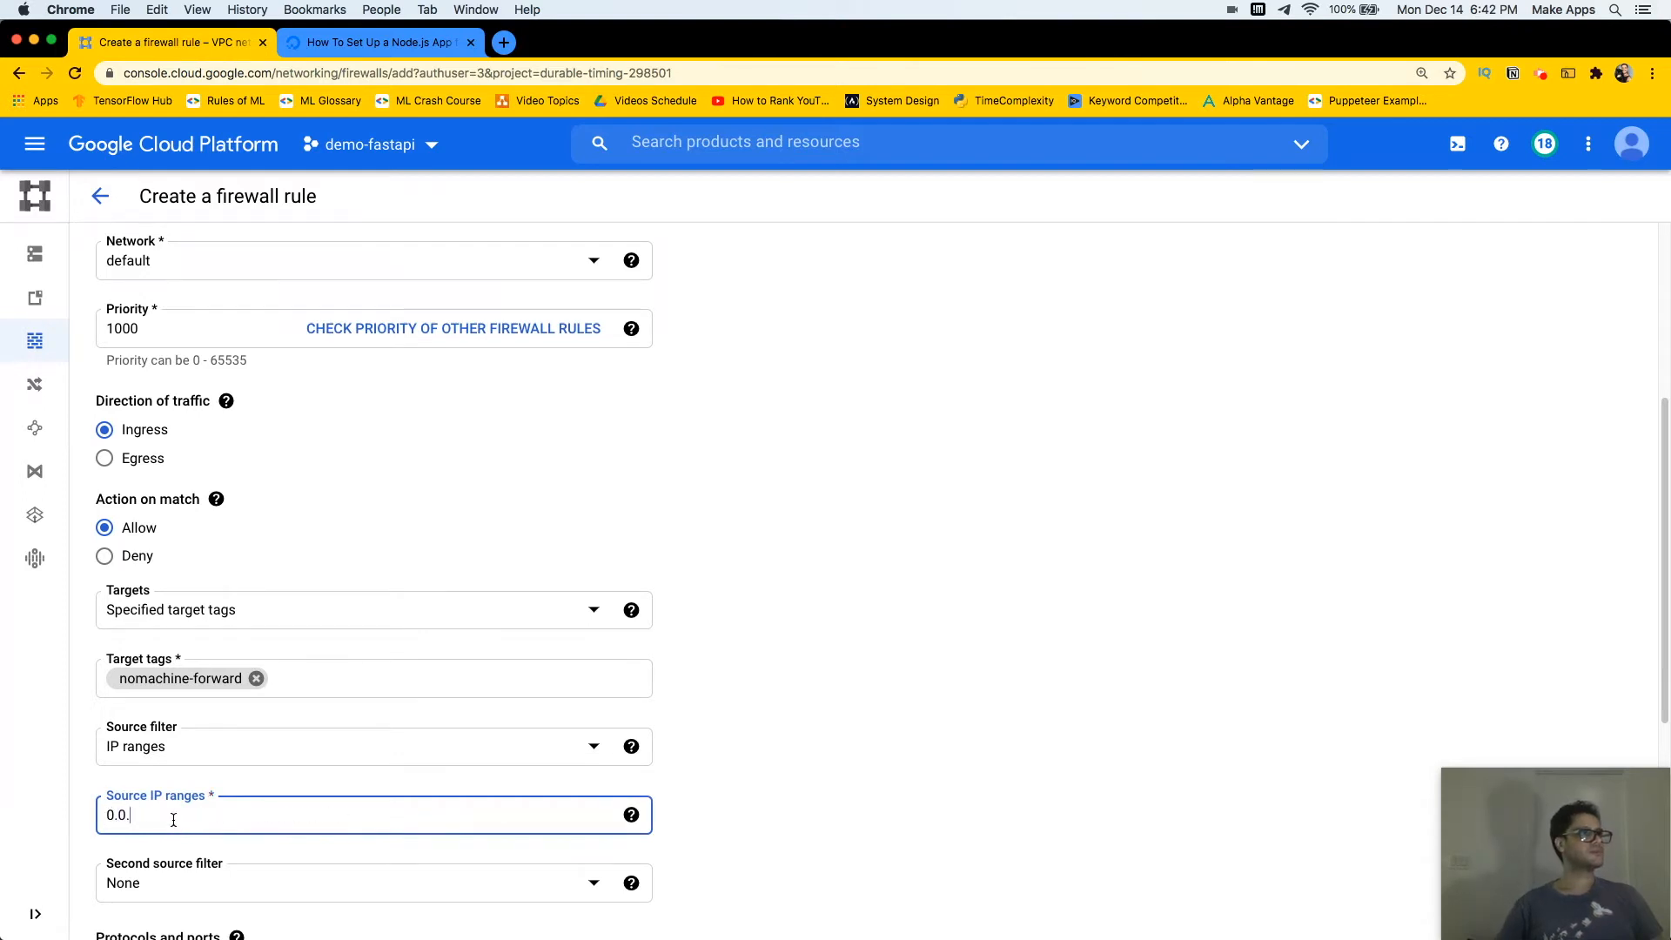
text(0.0/)
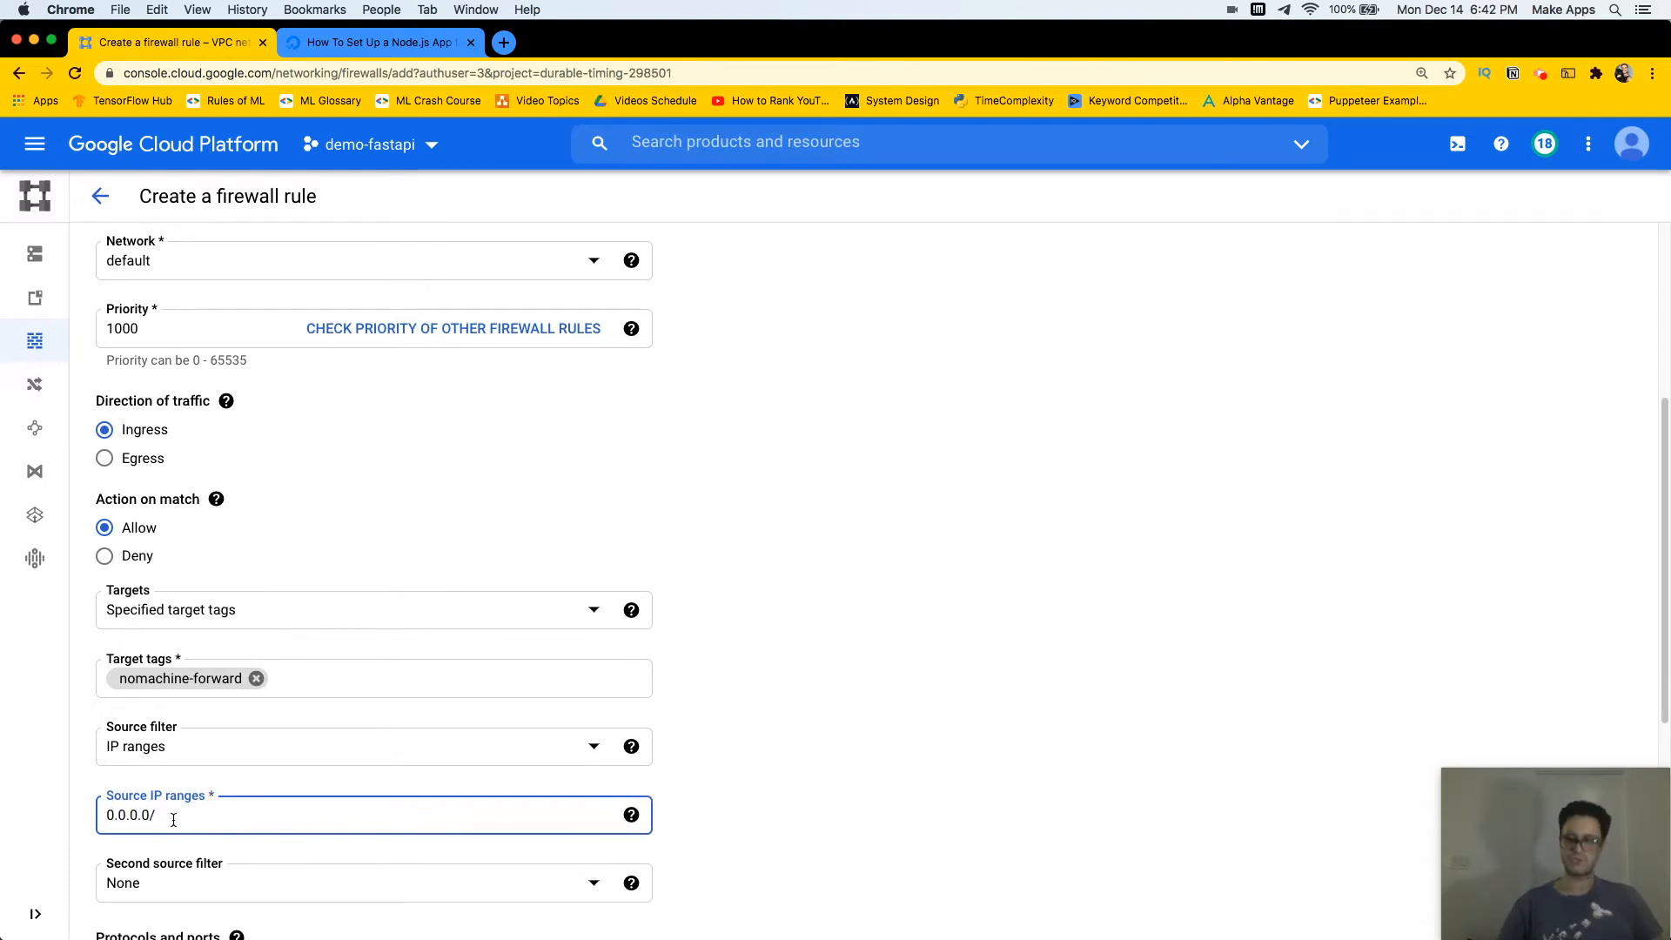
text(0)
click(271, 886)
click(801, 828)
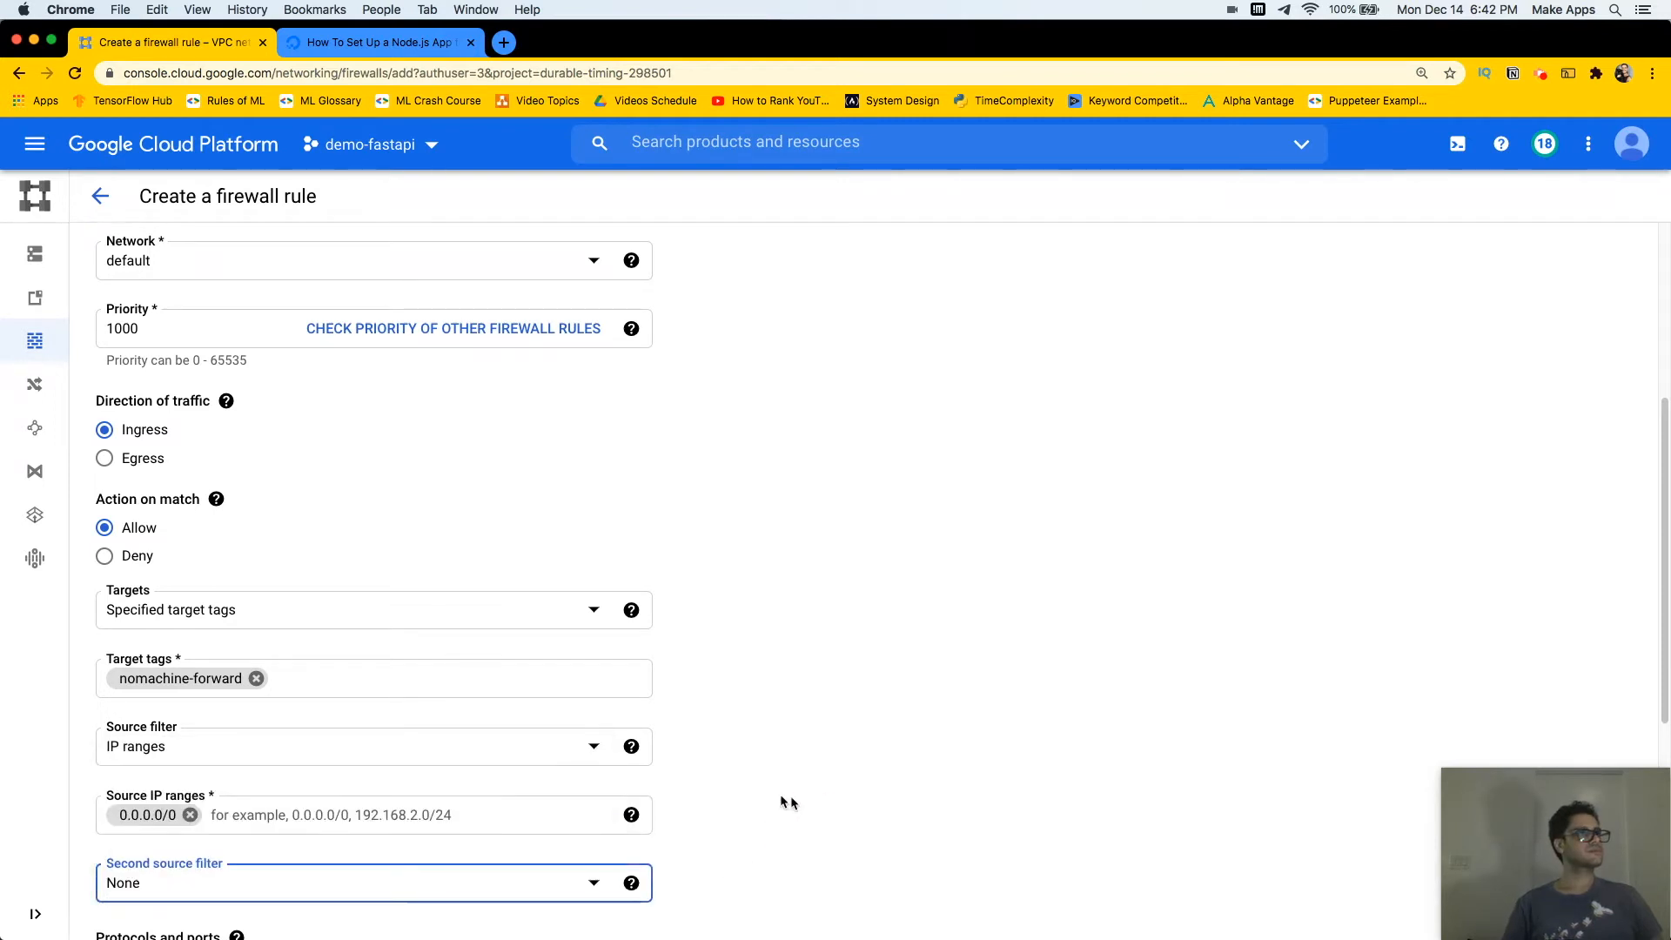
scroll(774, 769, down, 2)
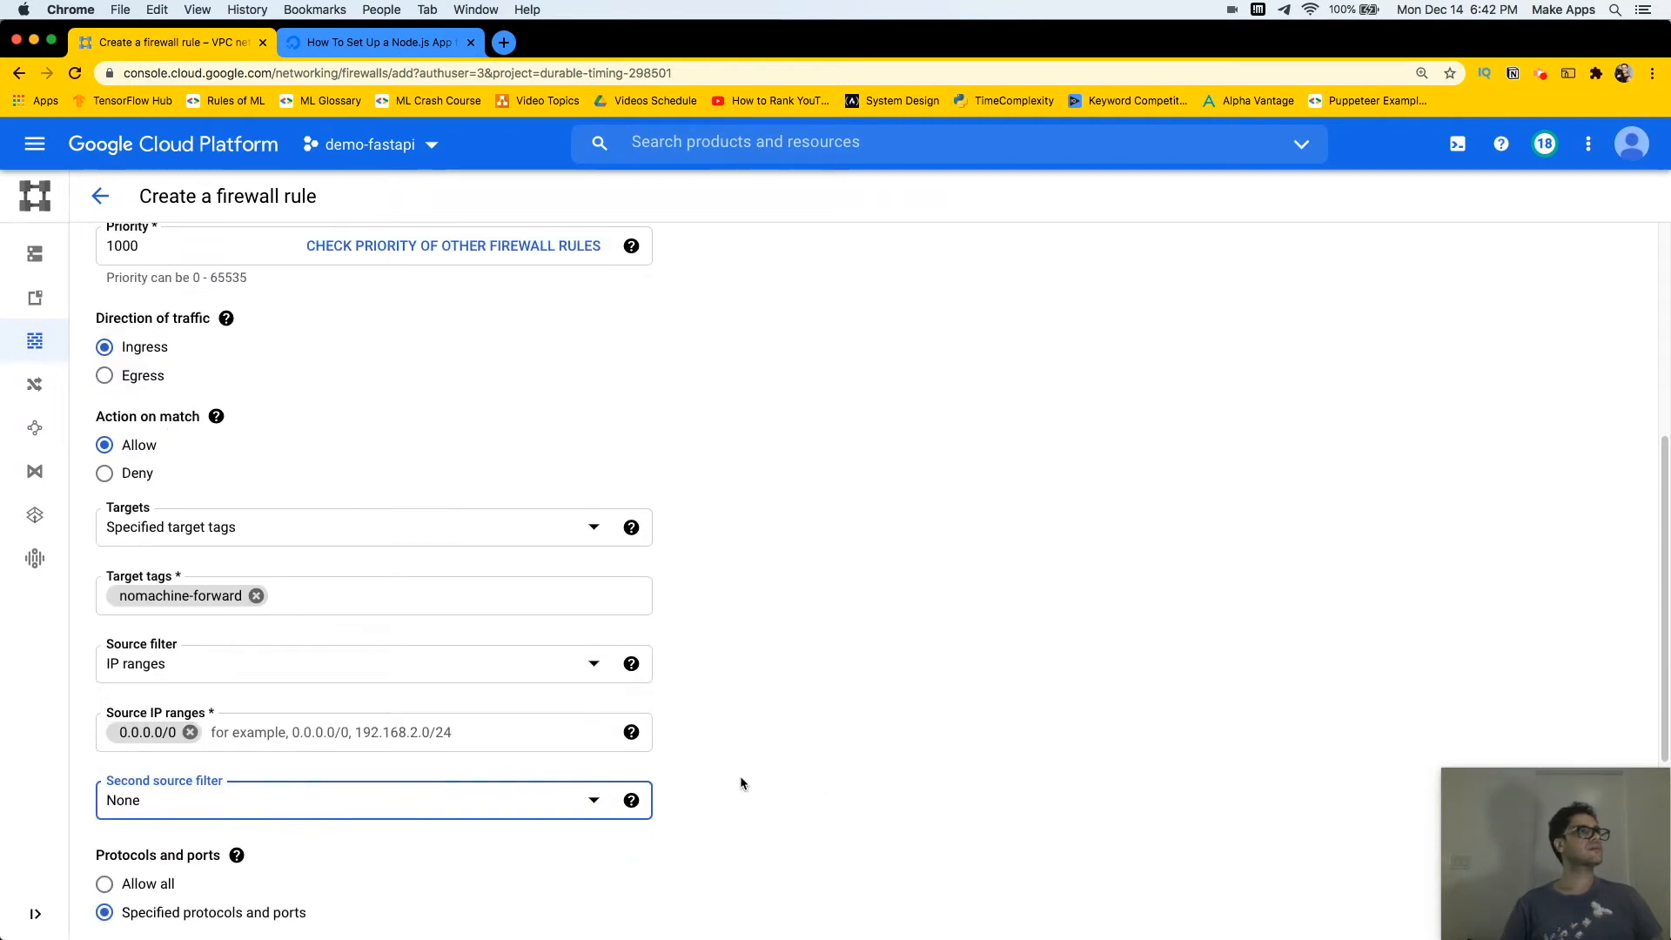
scroll(759, 777, down, 4)
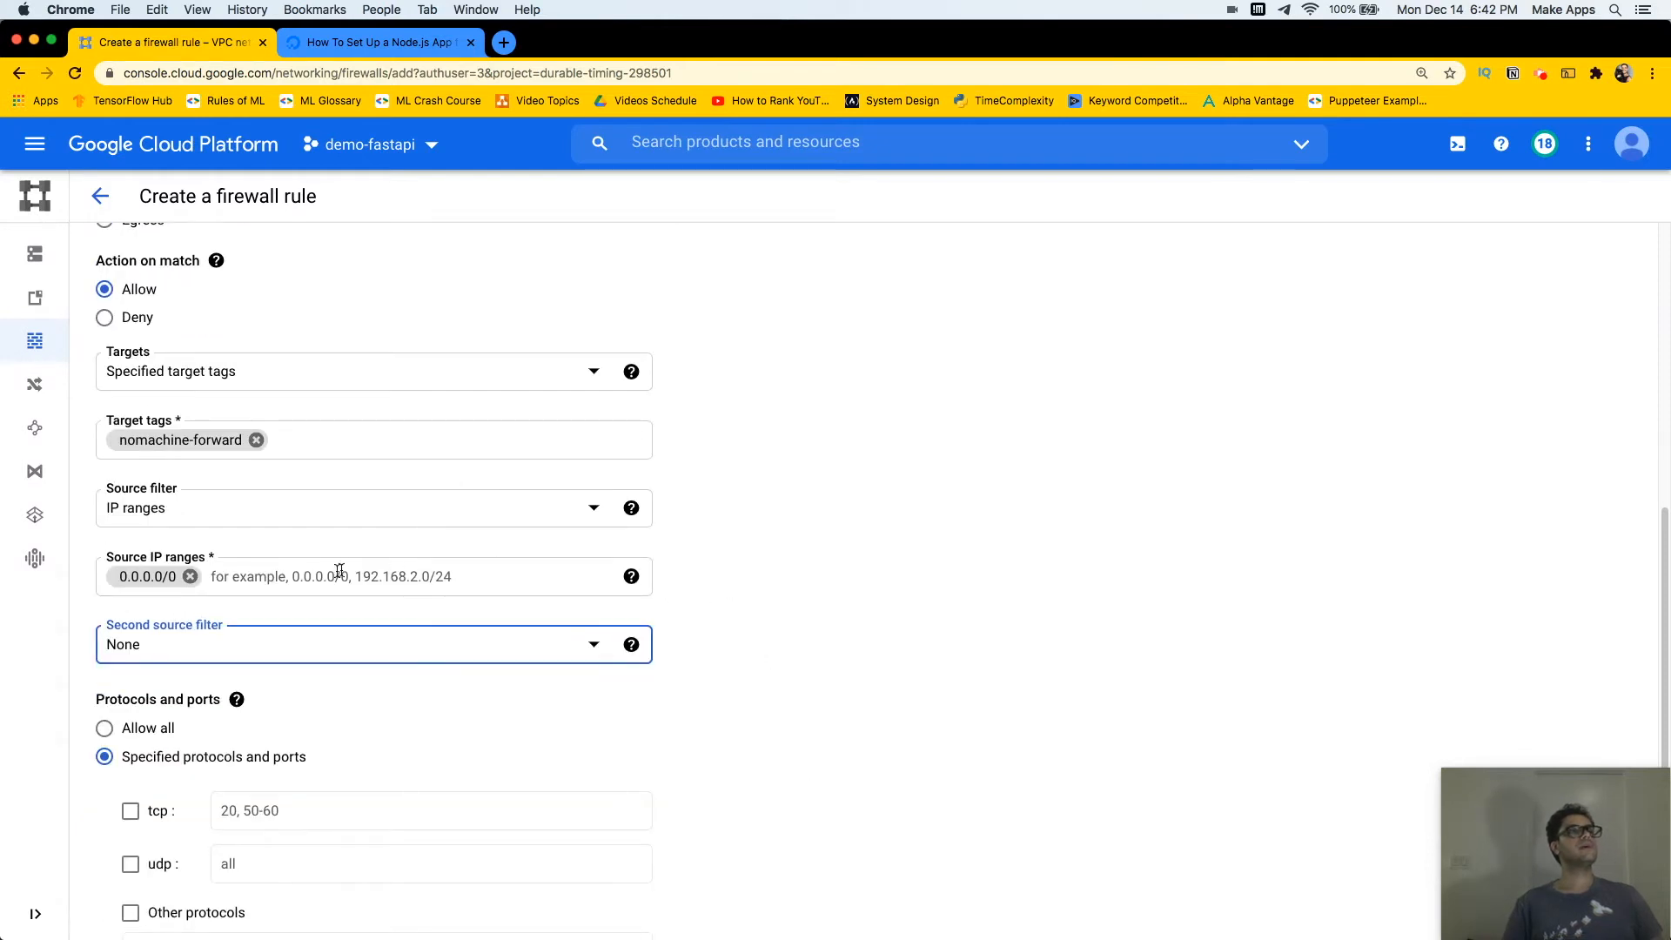
click(297, 575)
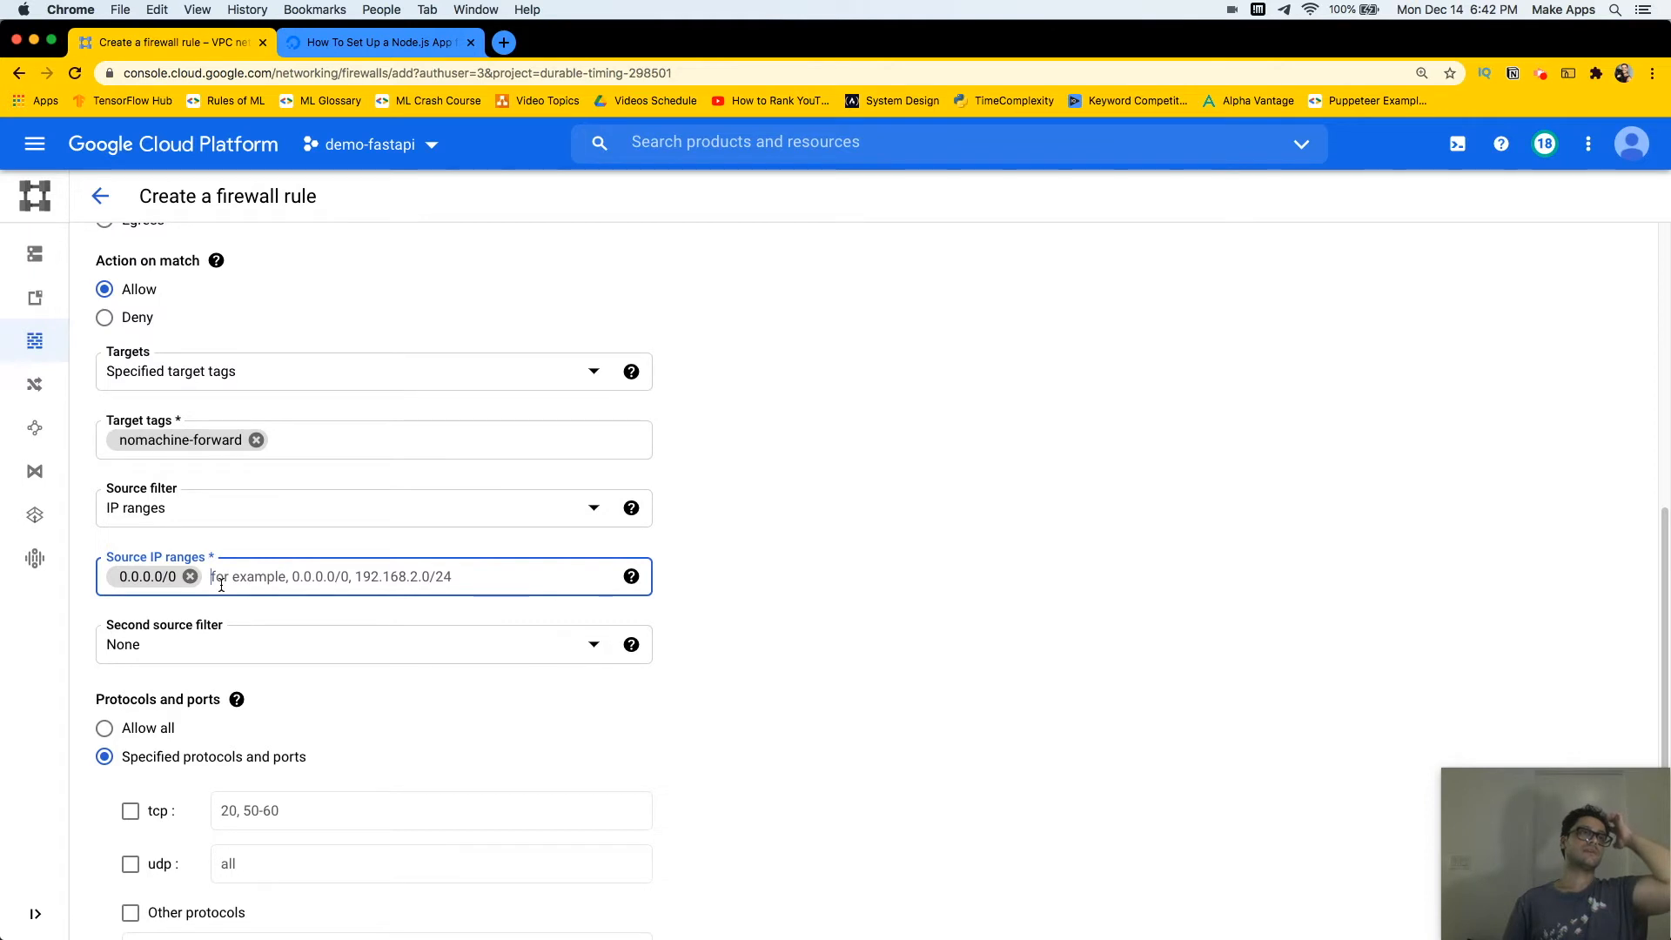
drag(234, 577, 453, 575)
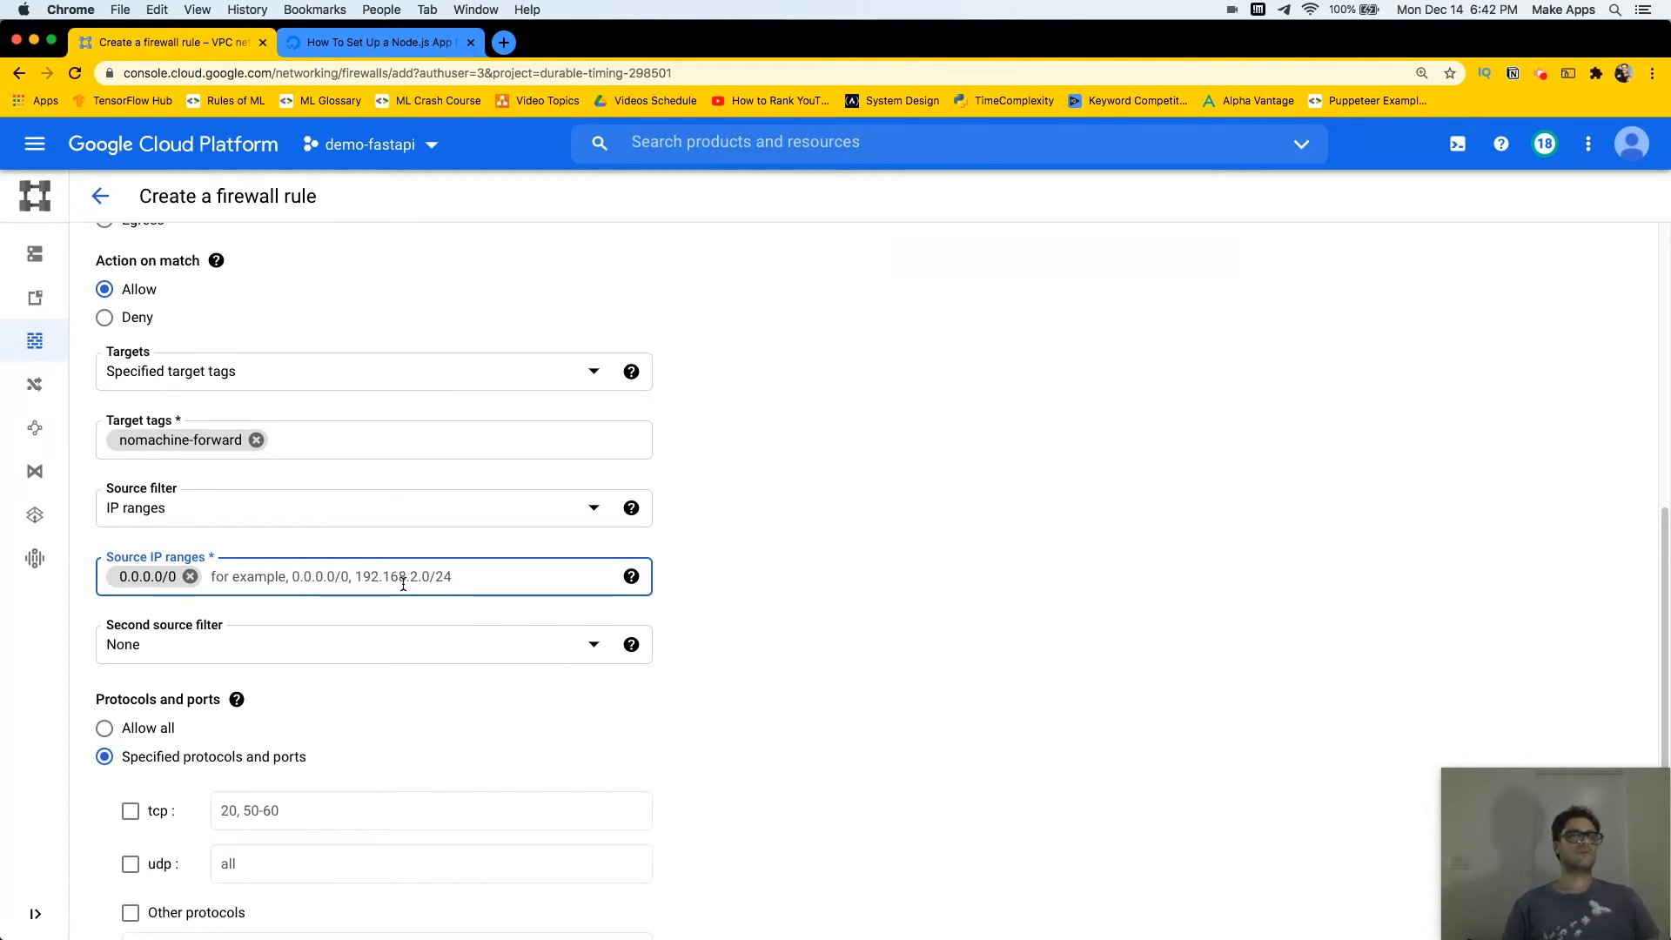
Allow TCP port 4000 in the firewall rule and create the rule
click(132, 812)
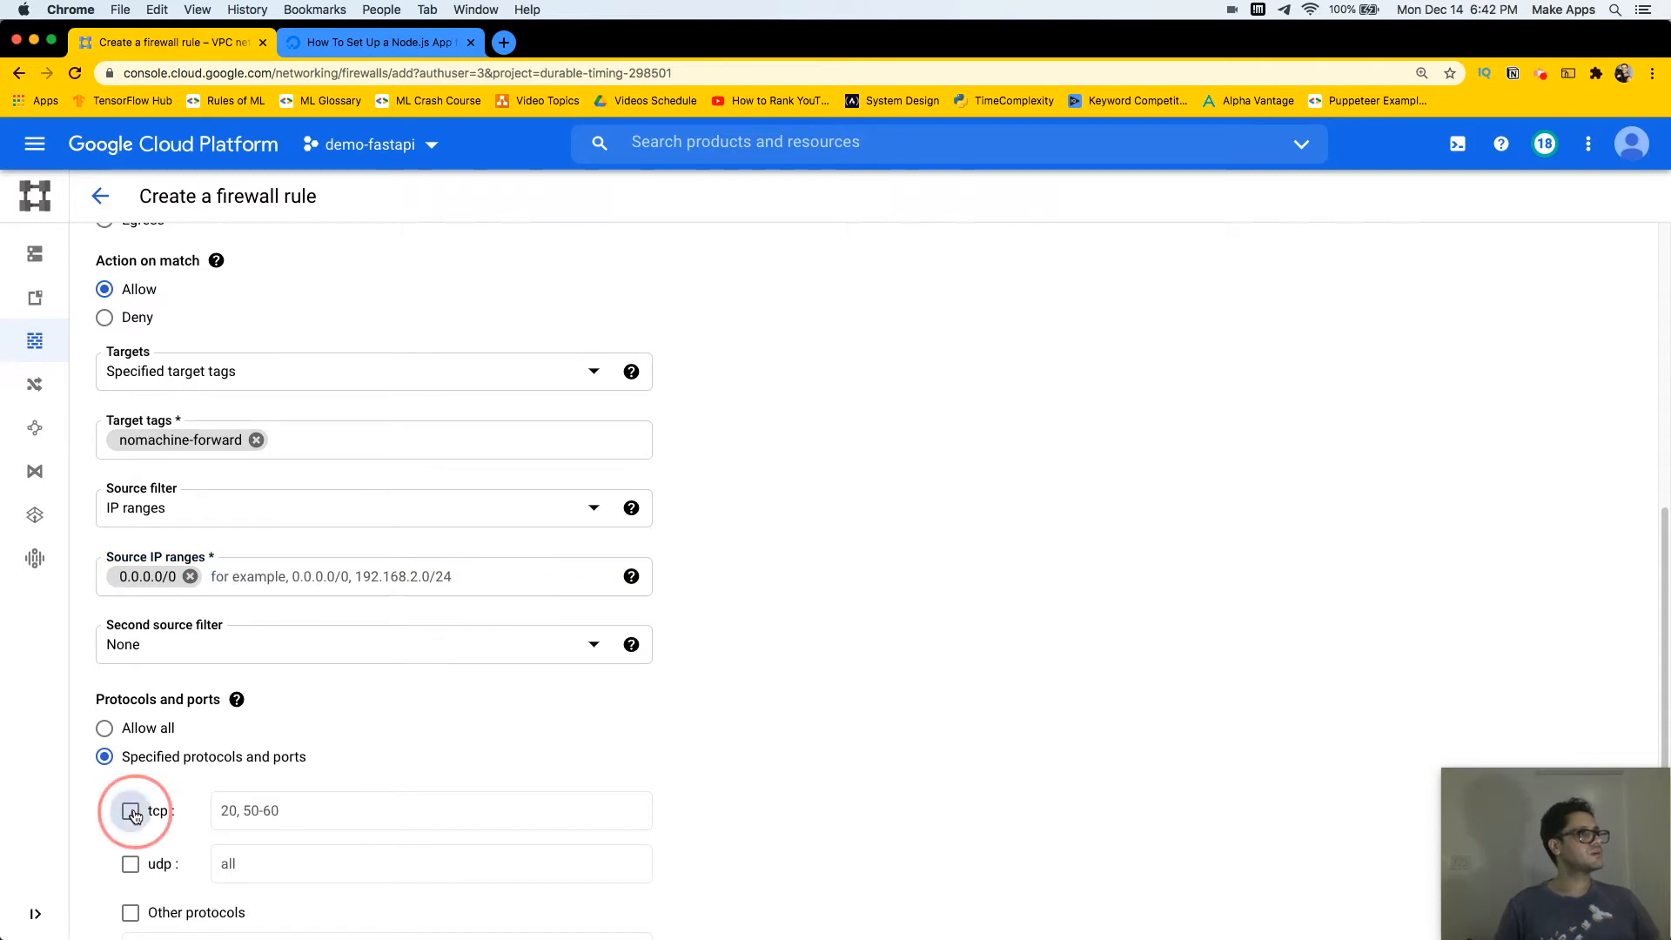
scroll(239, 812, down, 3)
click(266, 670)
text(4000)
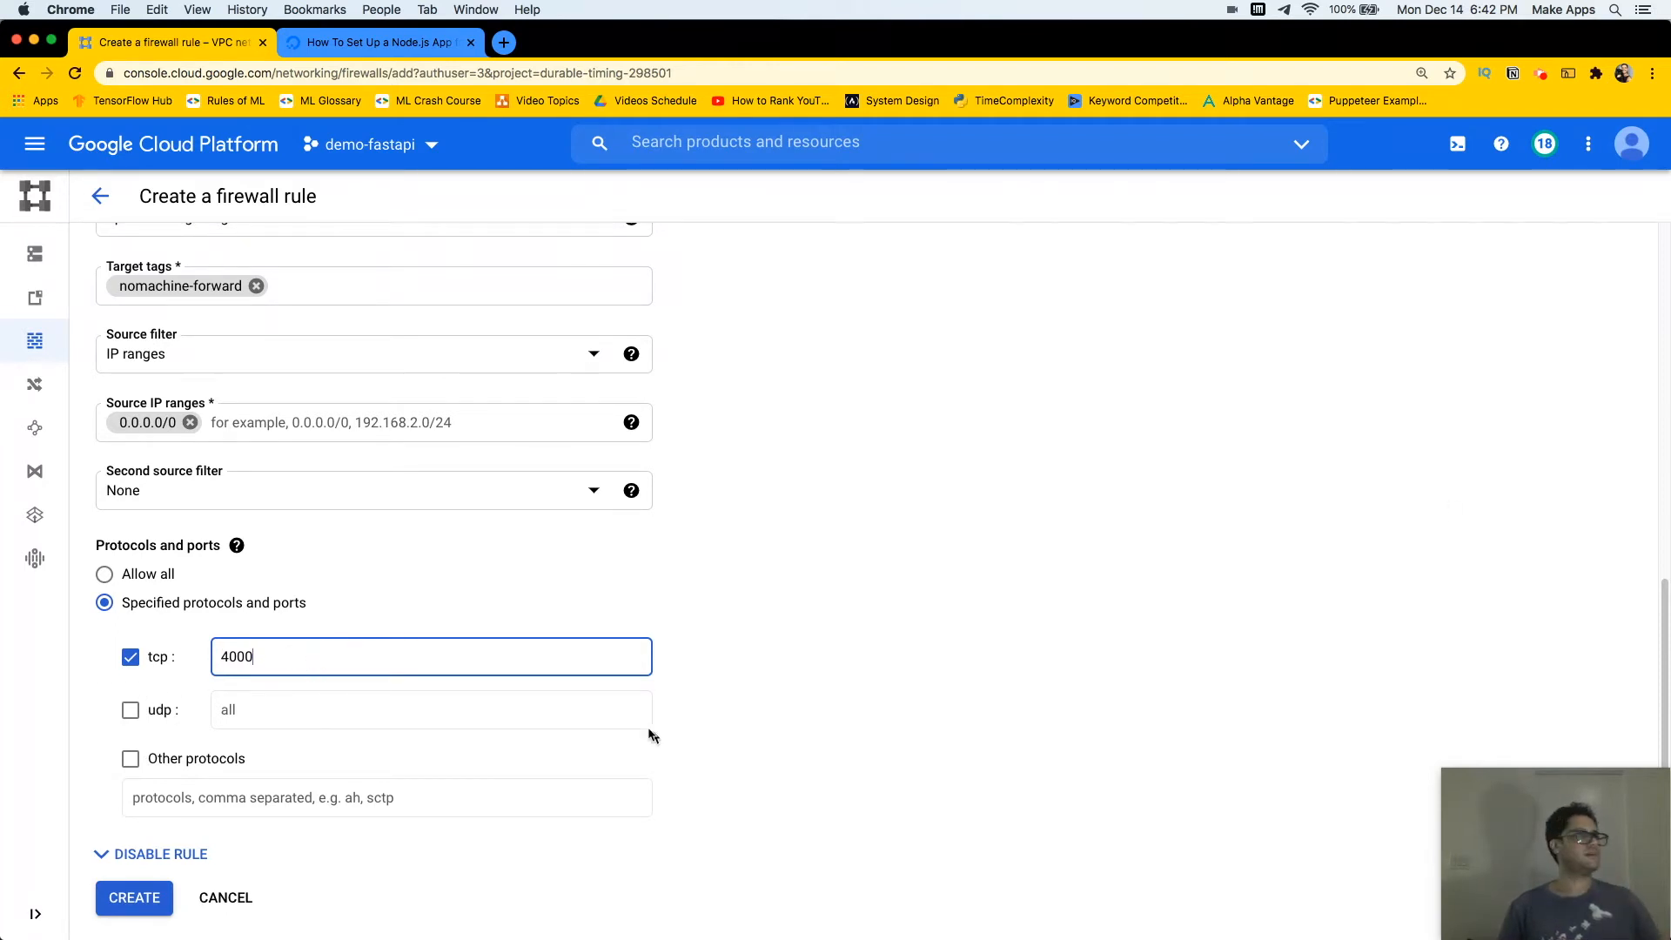
scroll(651, 735, down, 2)
click(140, 828)
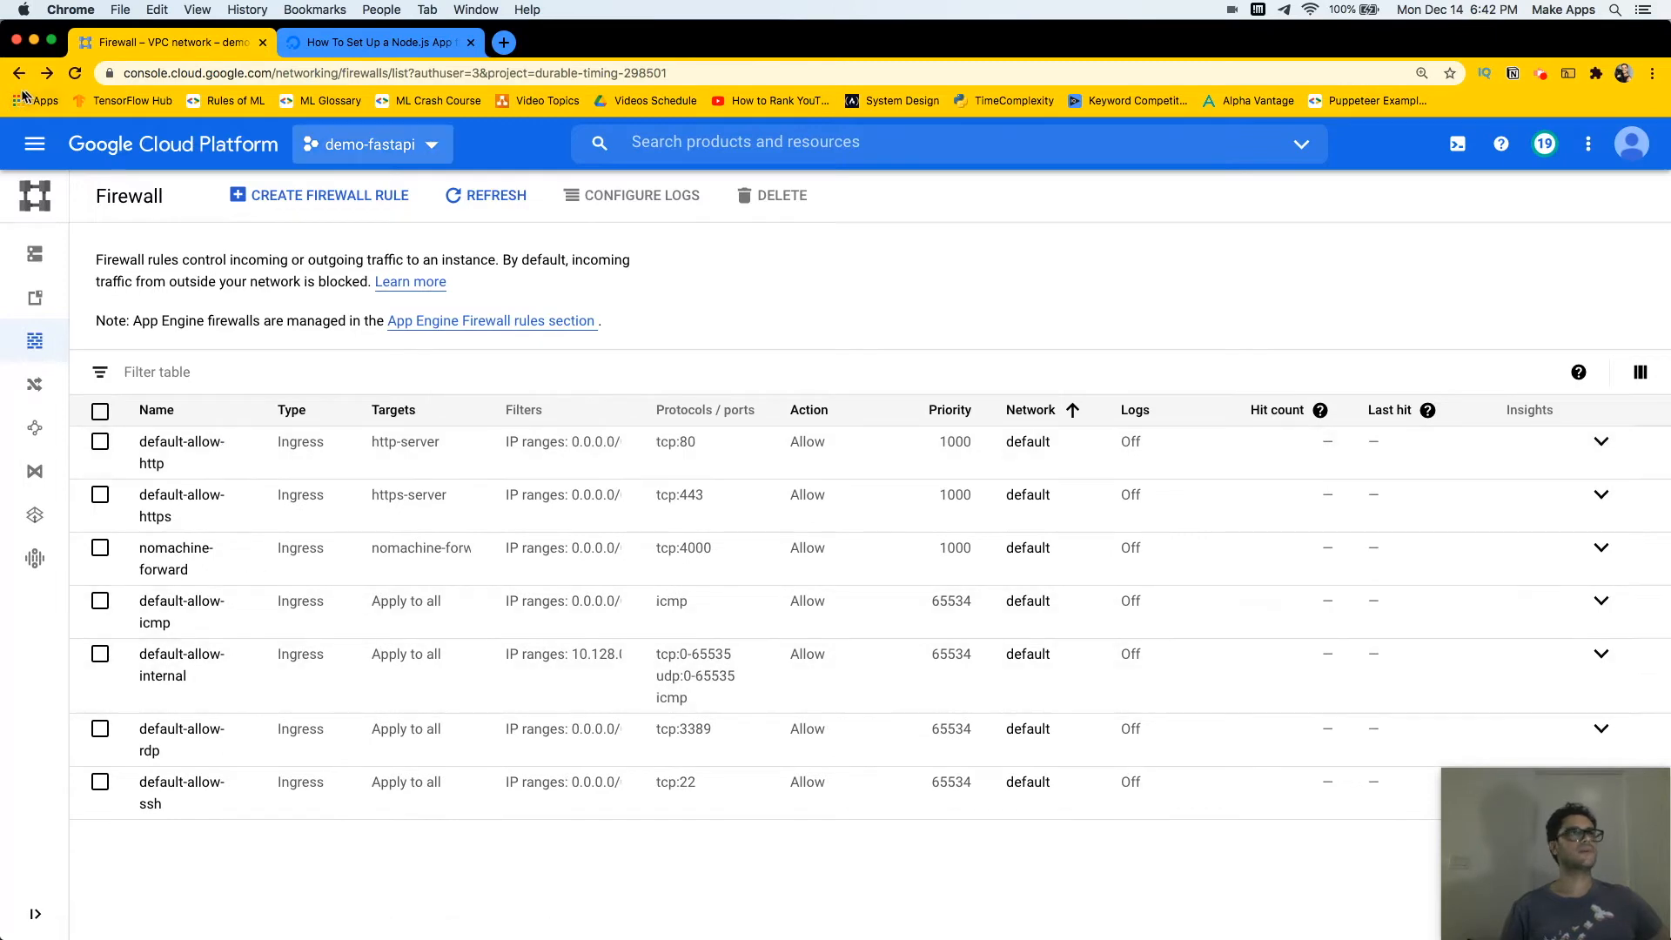
Return to the Compute Engine VM instances list
click(36, 145)
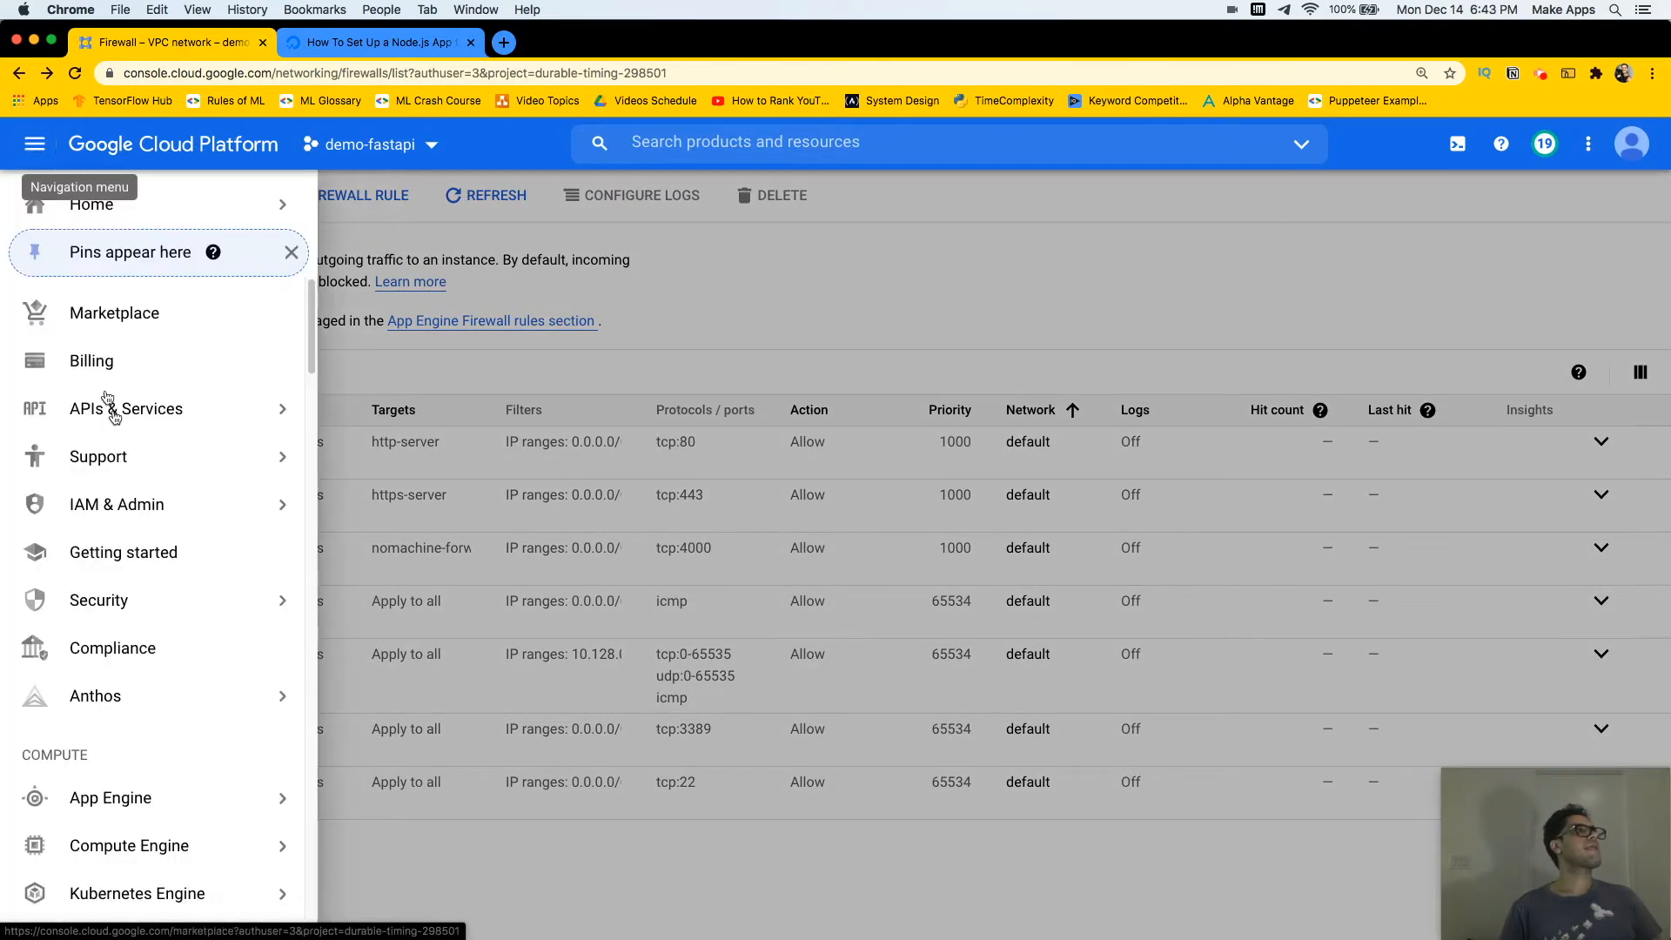
scroll(130, 609, down, 5)
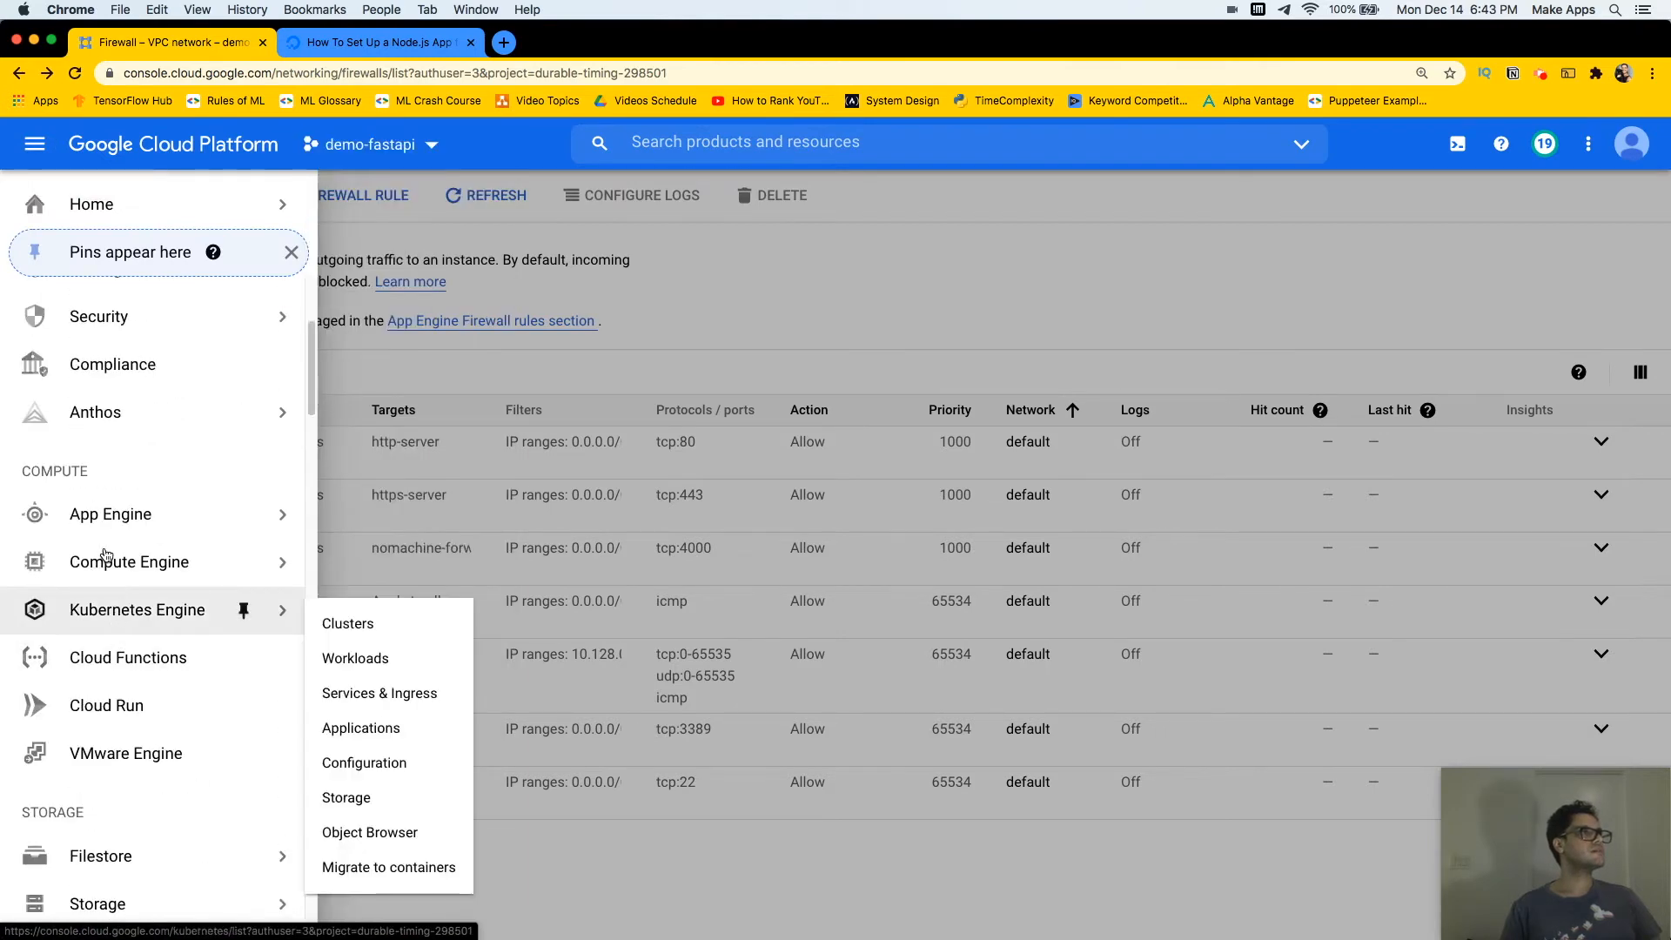
mouse_move(261, 561)
click(355, 188)
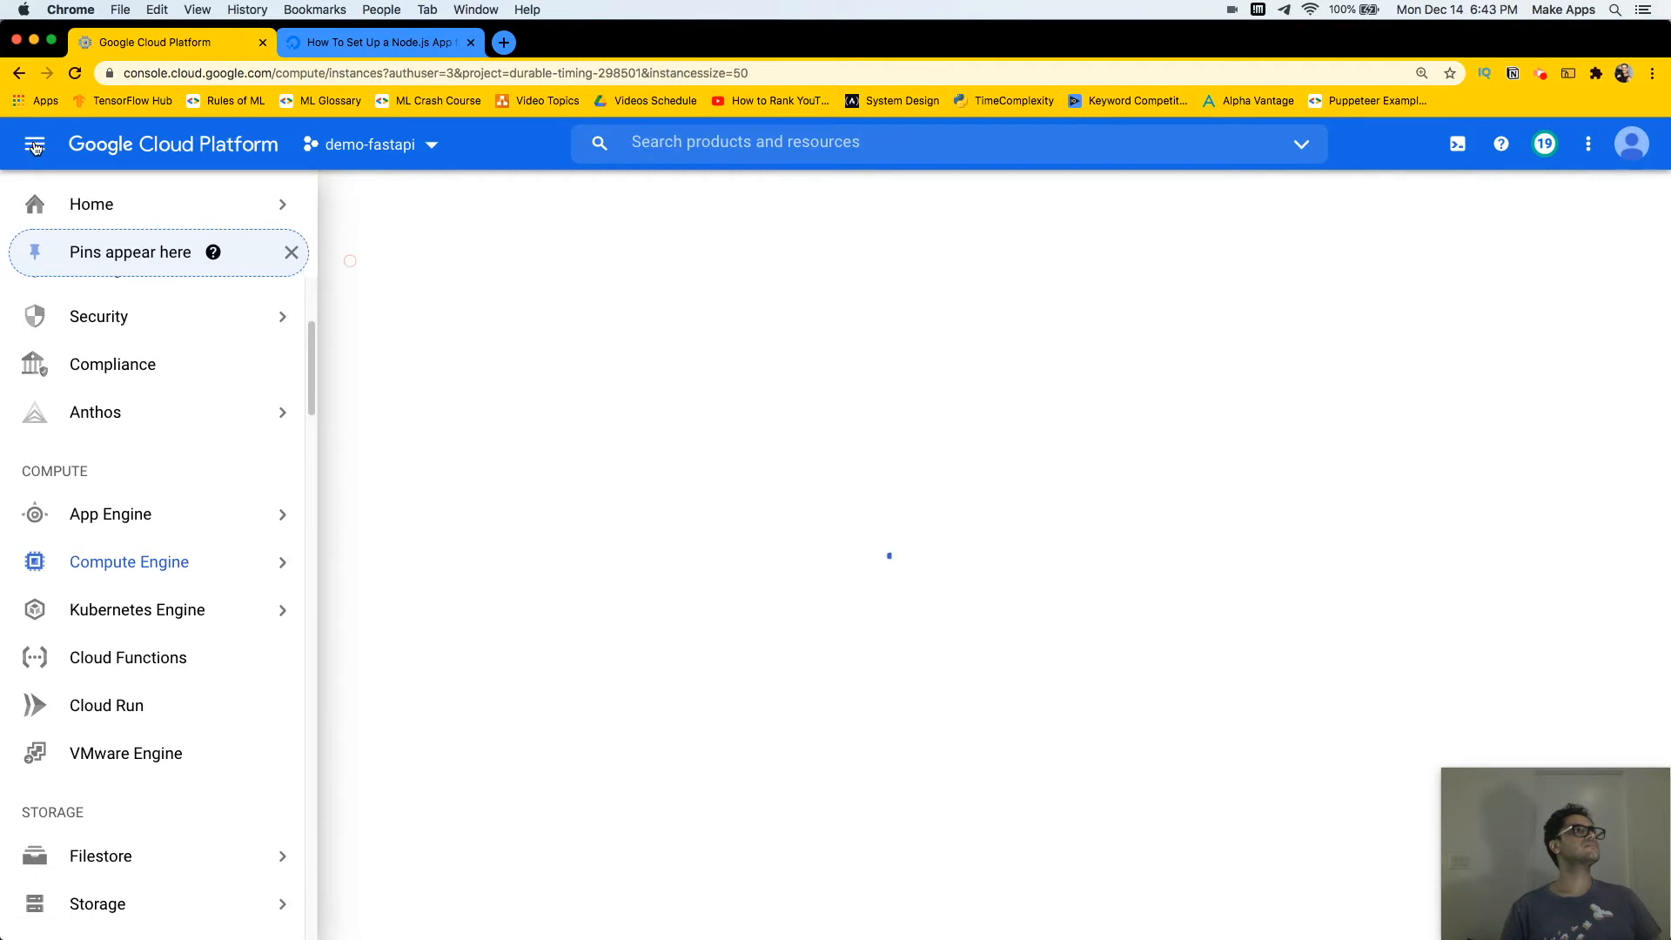
click(35, 146)
click(399, 492)
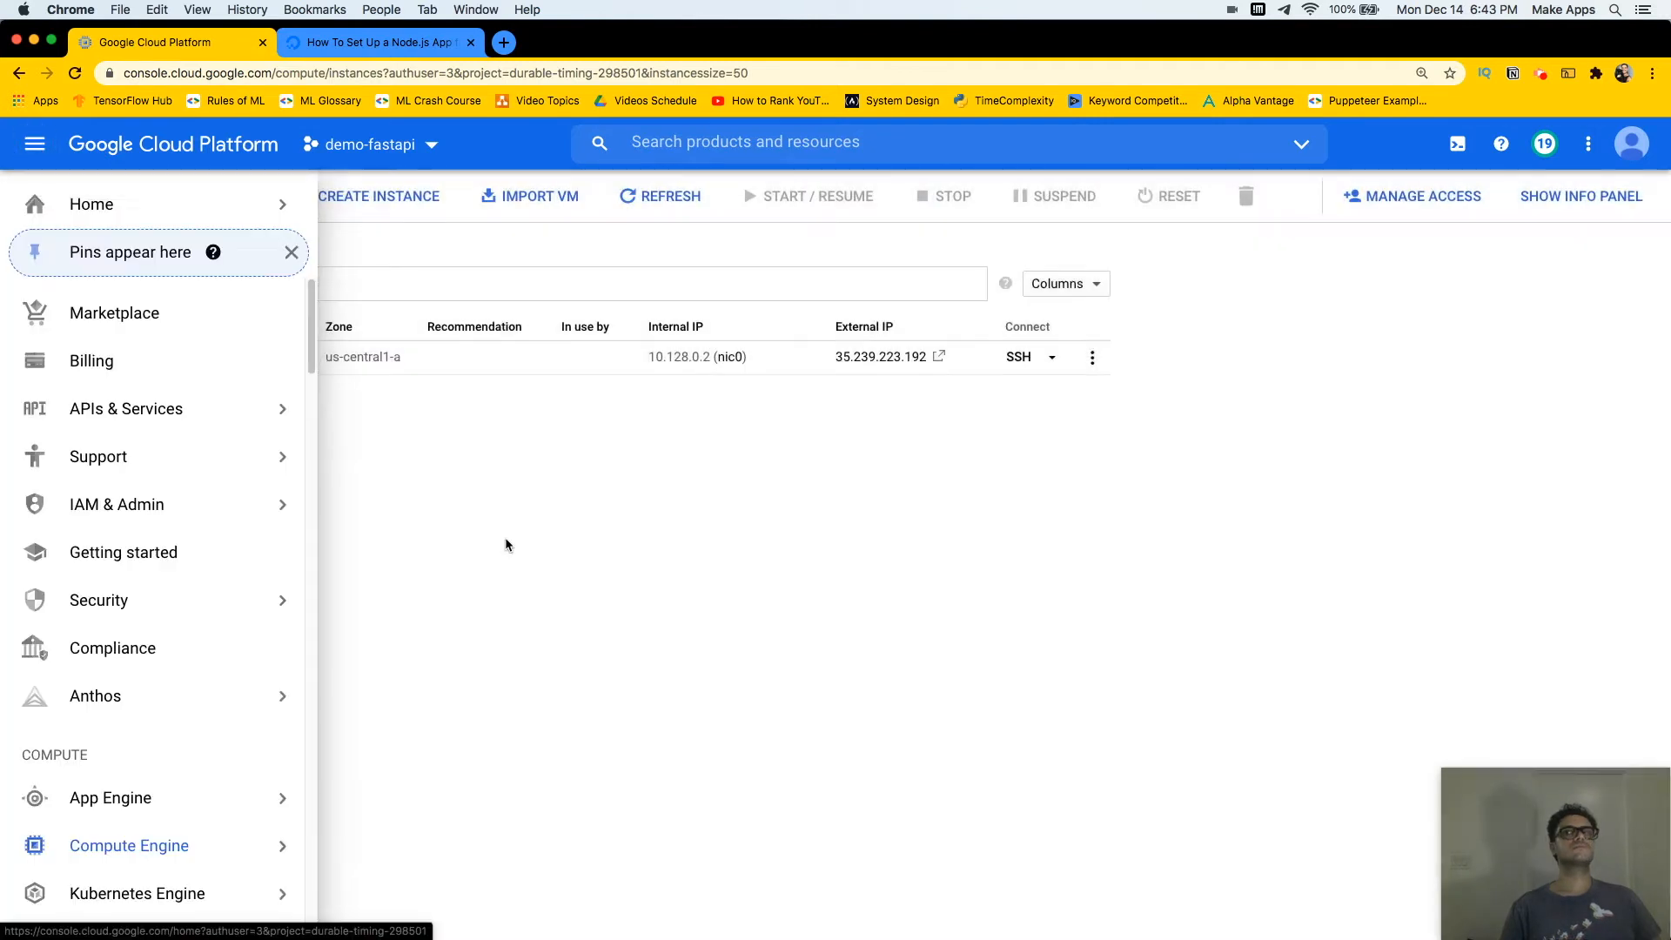
Open superalgos-ubuntu-18-04 for editing and add the network tag nomachine-forward
click(202, 361)
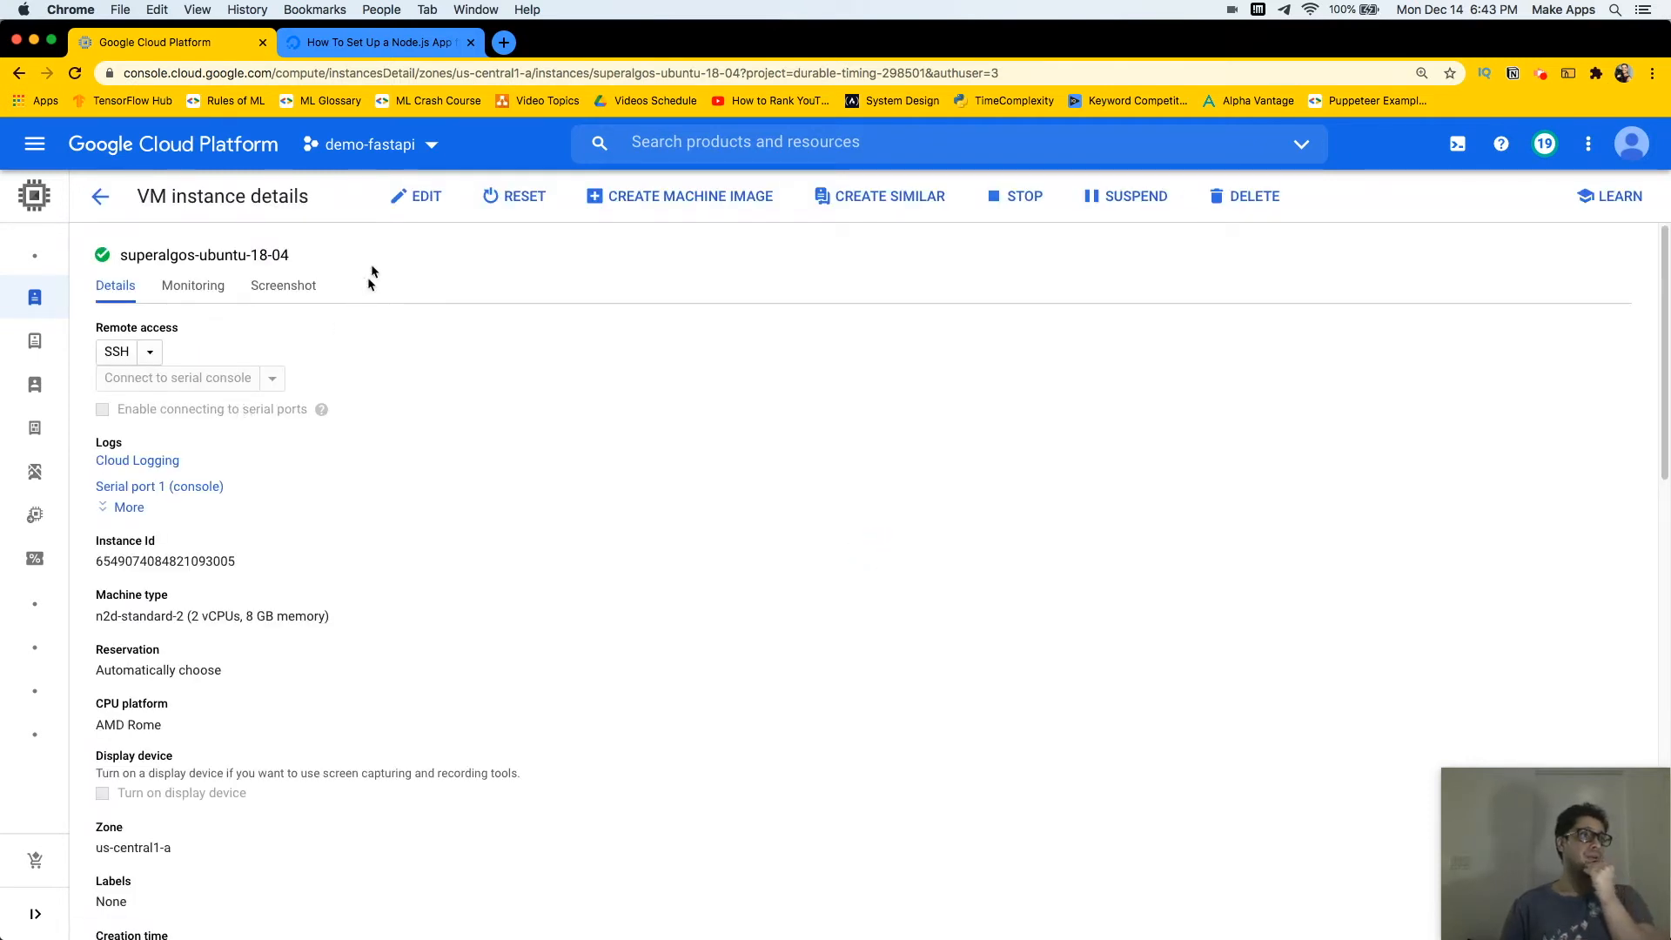
click(421, 196)
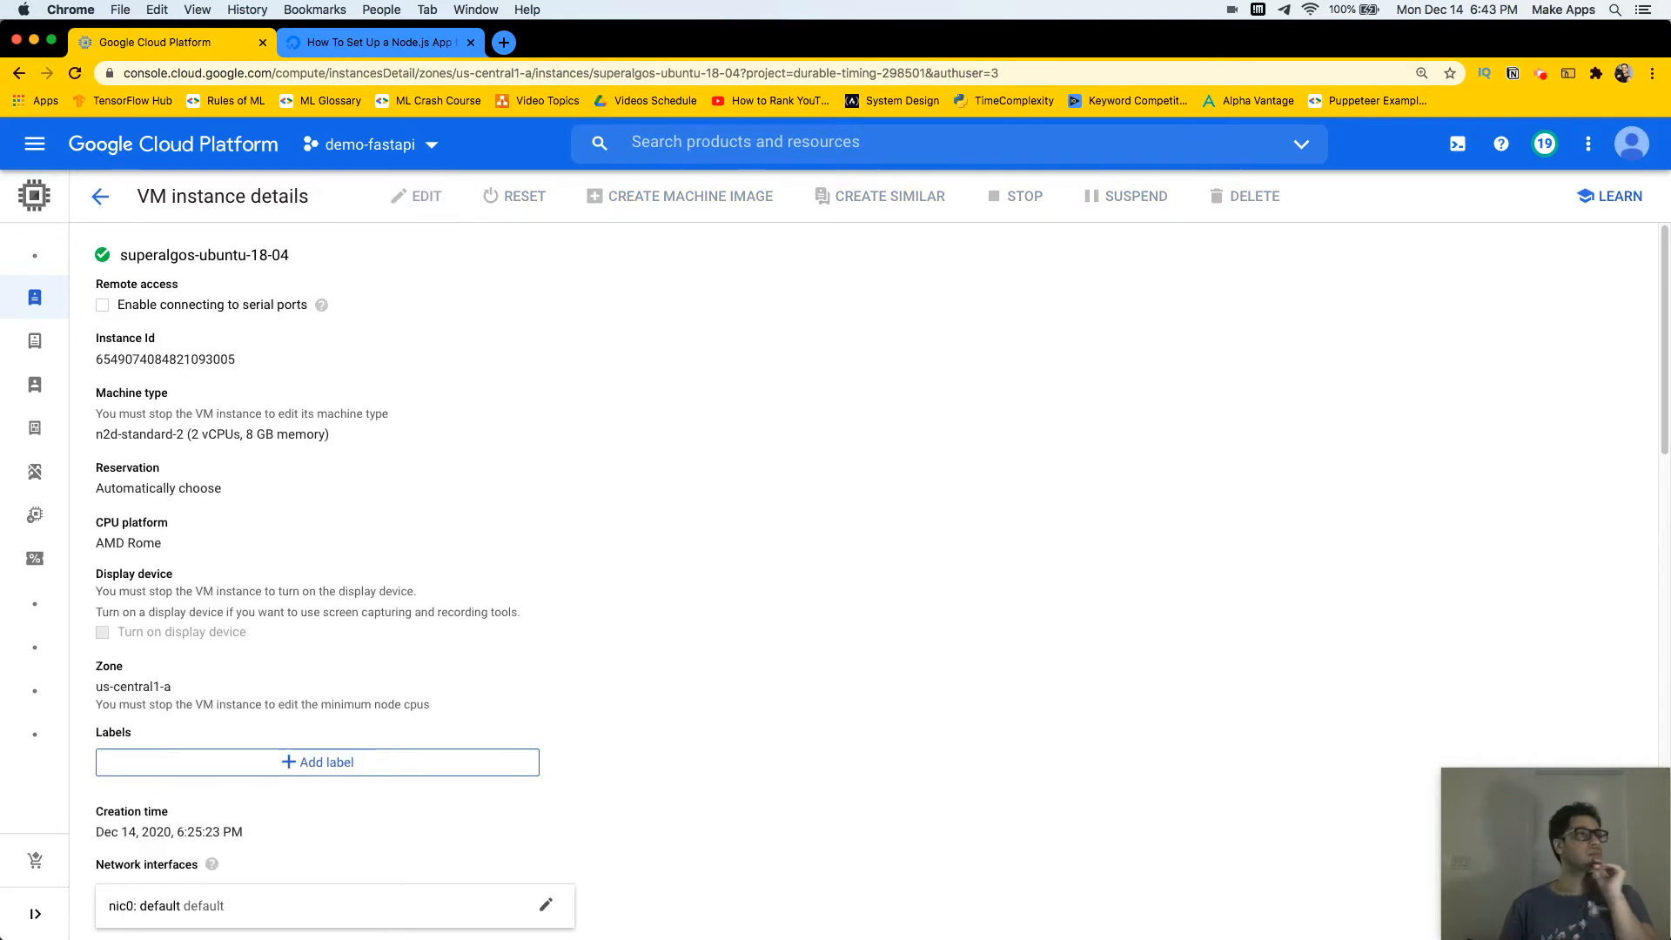
scroll(1134, 604, down, 5)
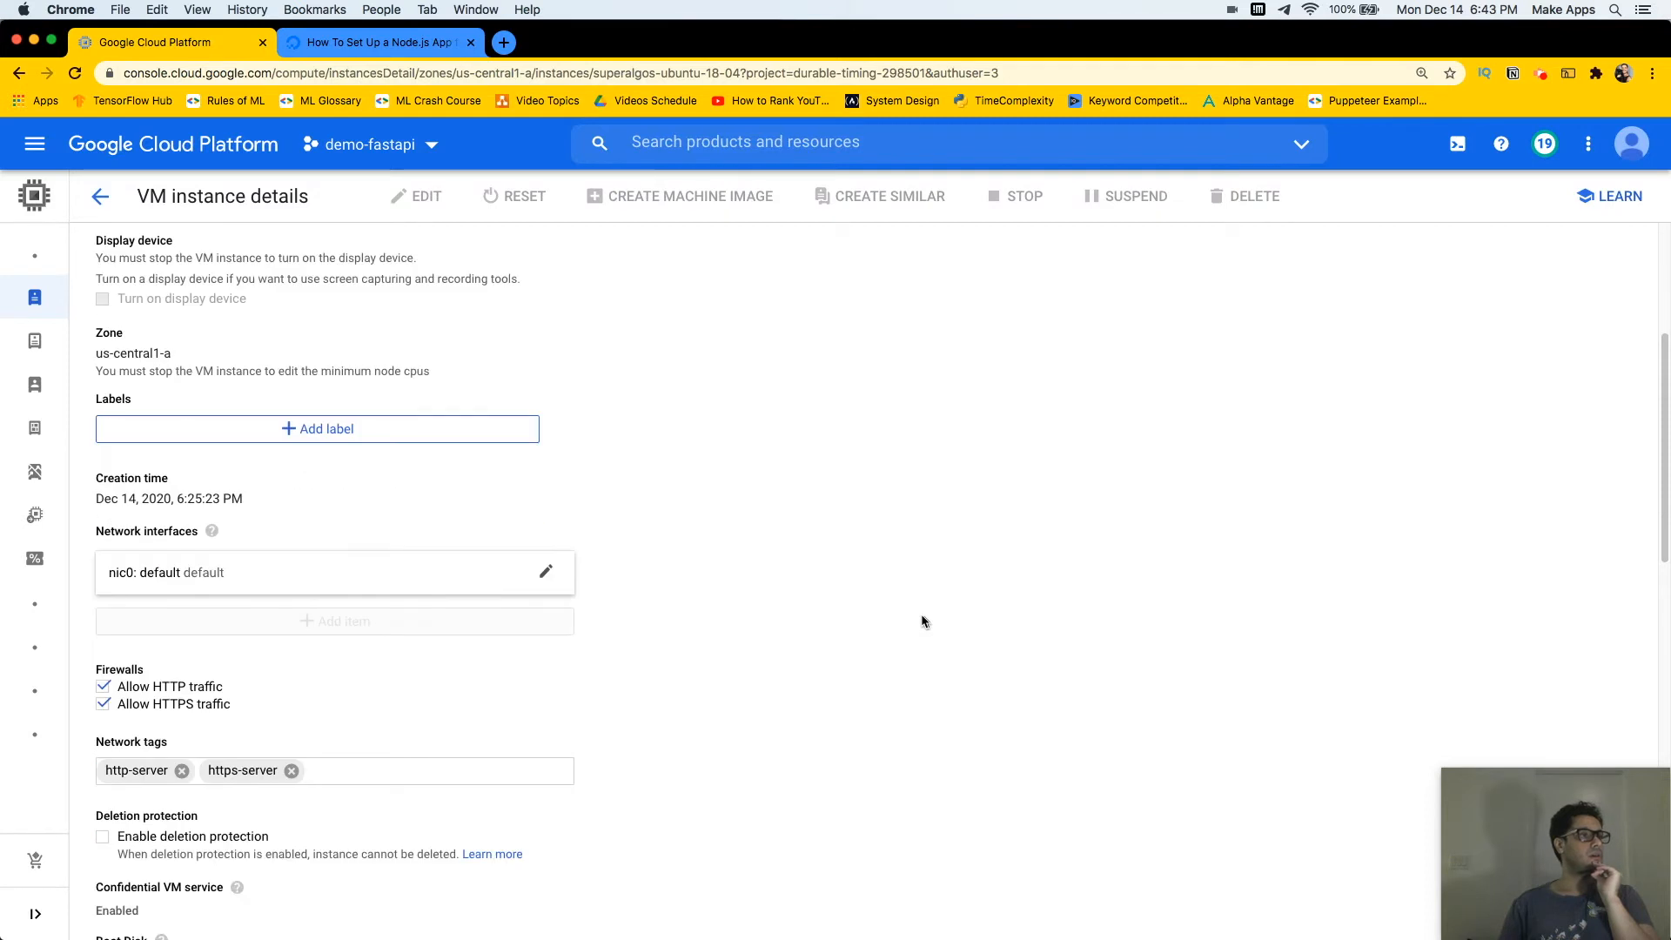
click(408, 741)
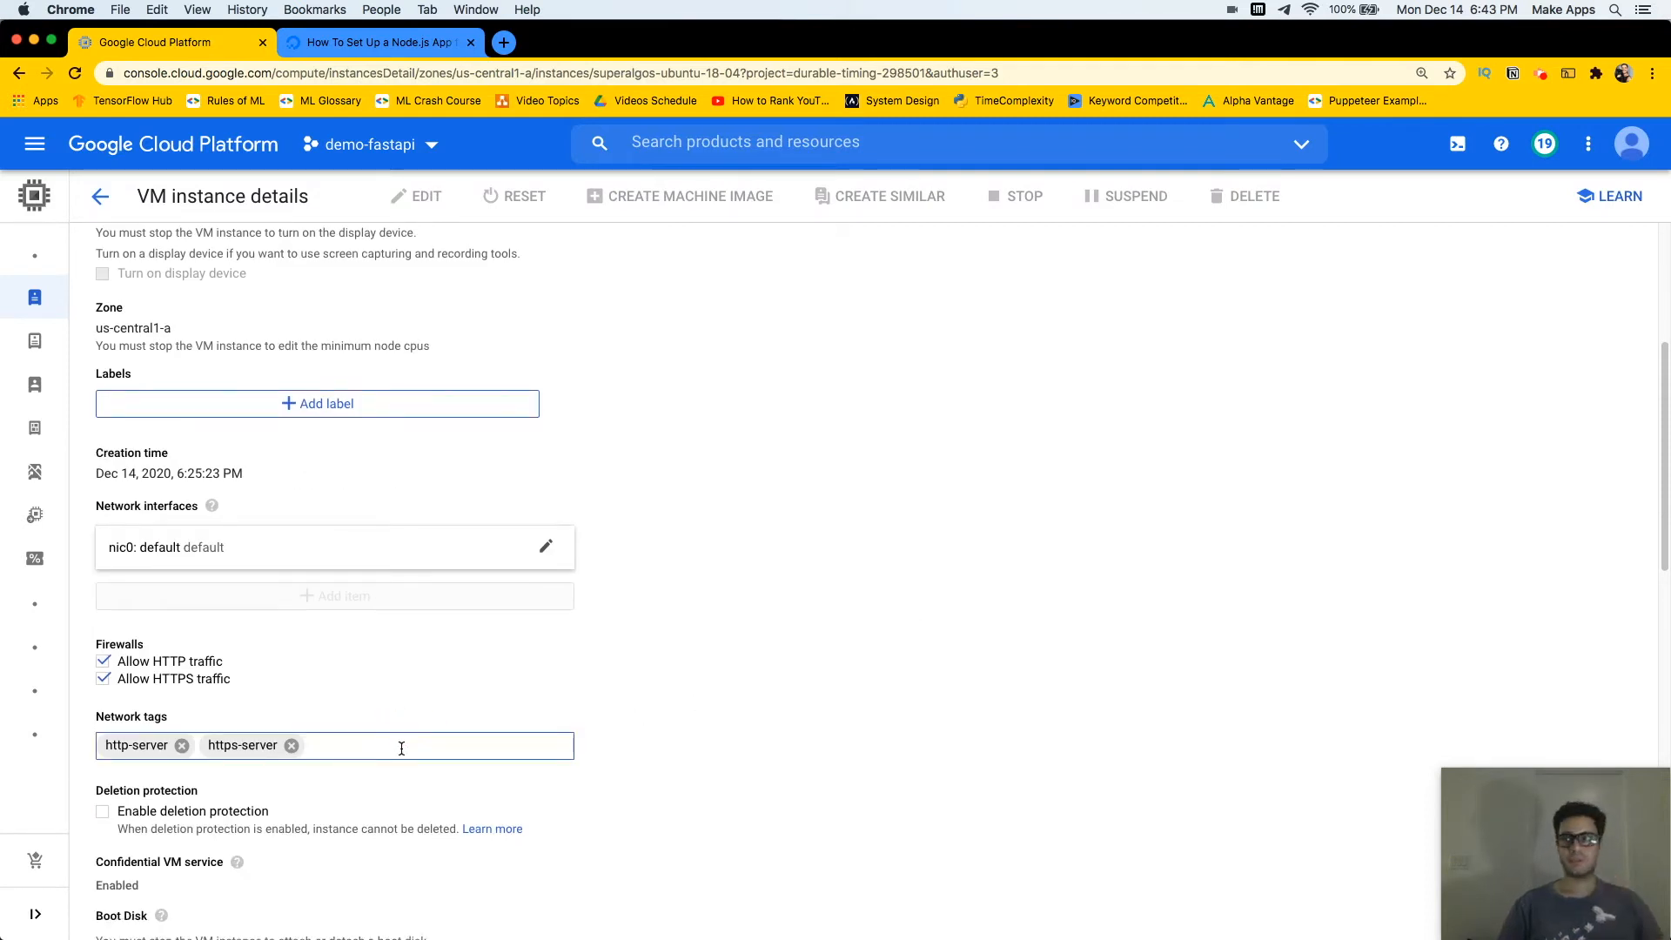
text(nomachine-)
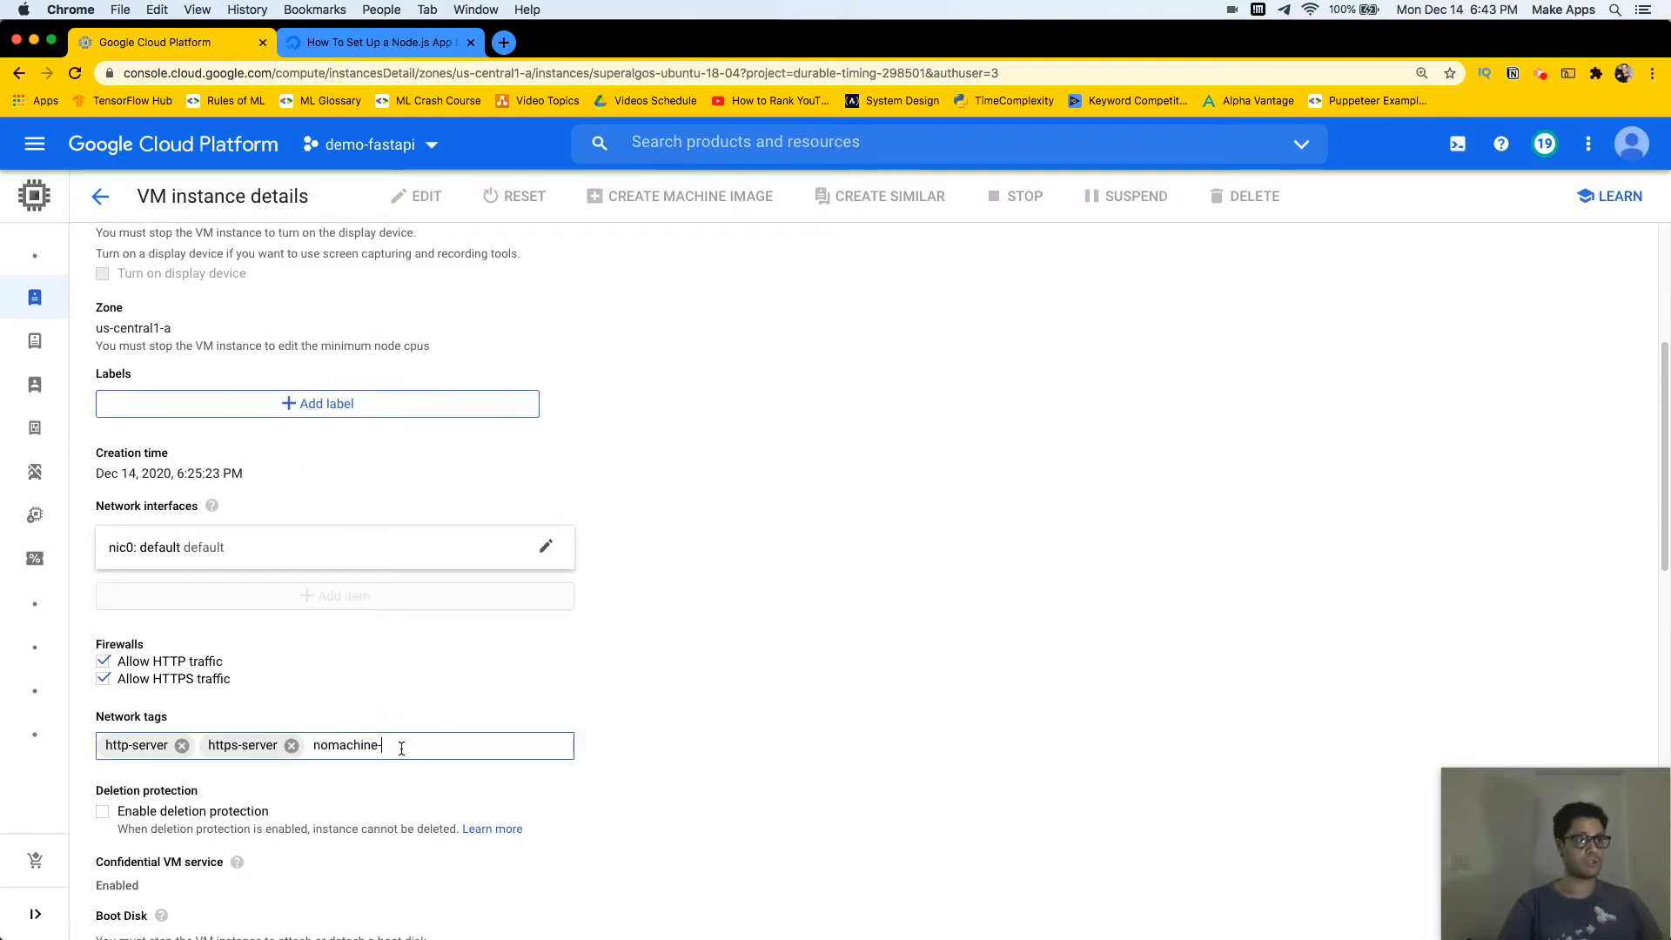
text(forward)
key(Return)
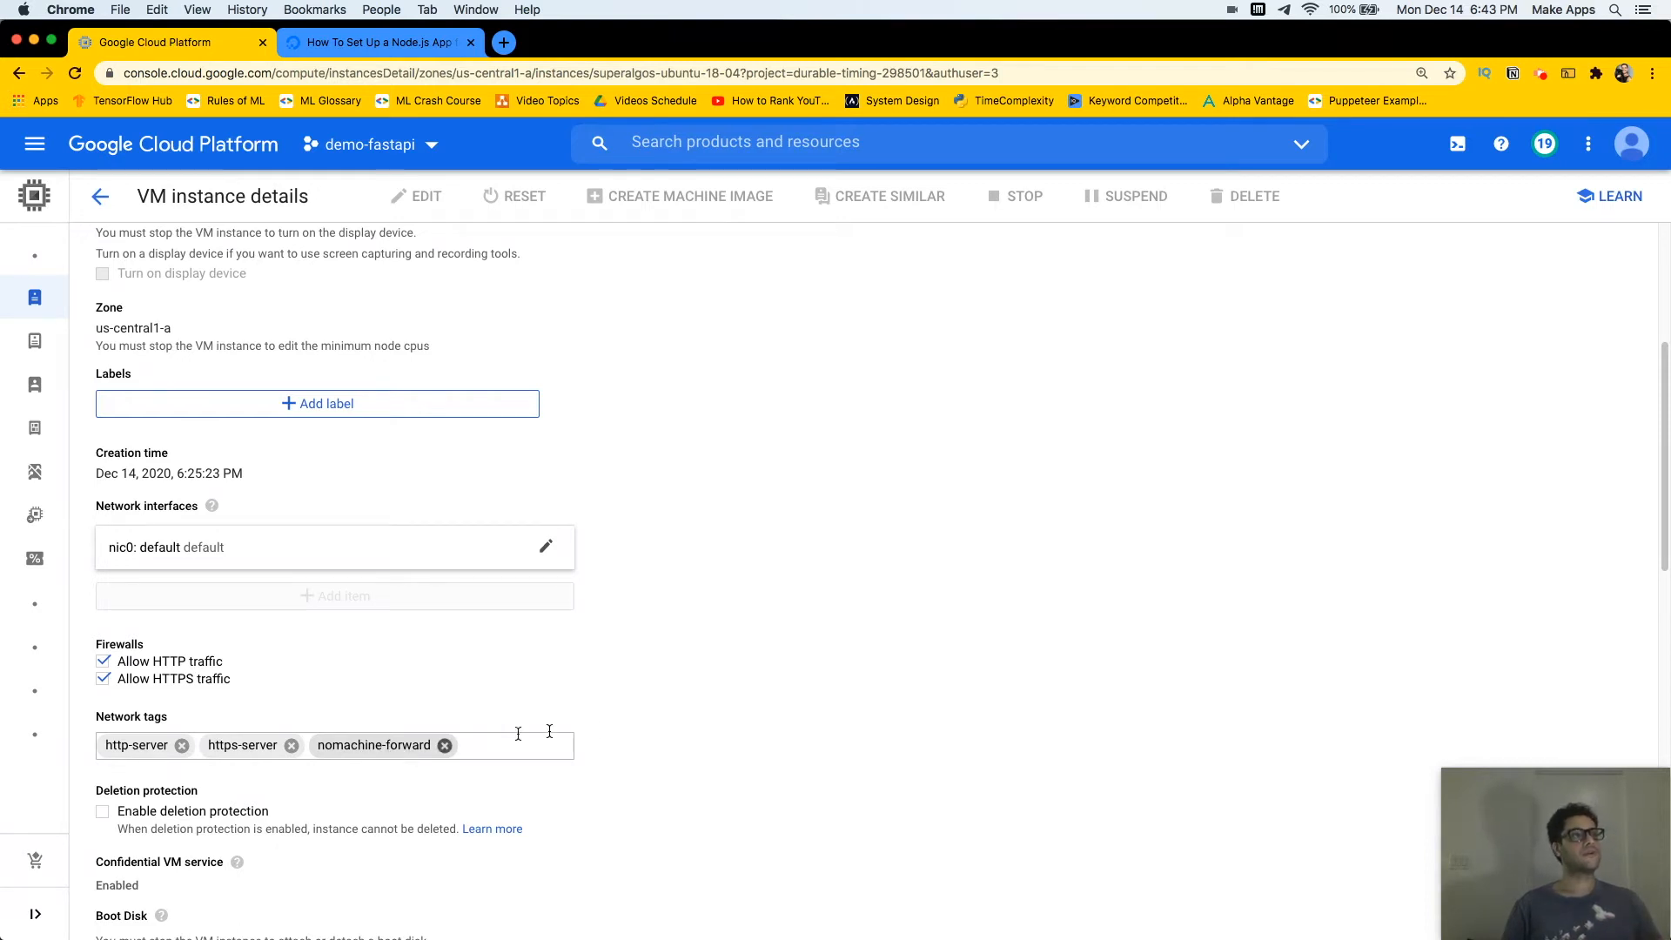
Save the edited settings of the VM instance
scroll(723, 720, down, 1)
scroll(723, 720, down, 4)
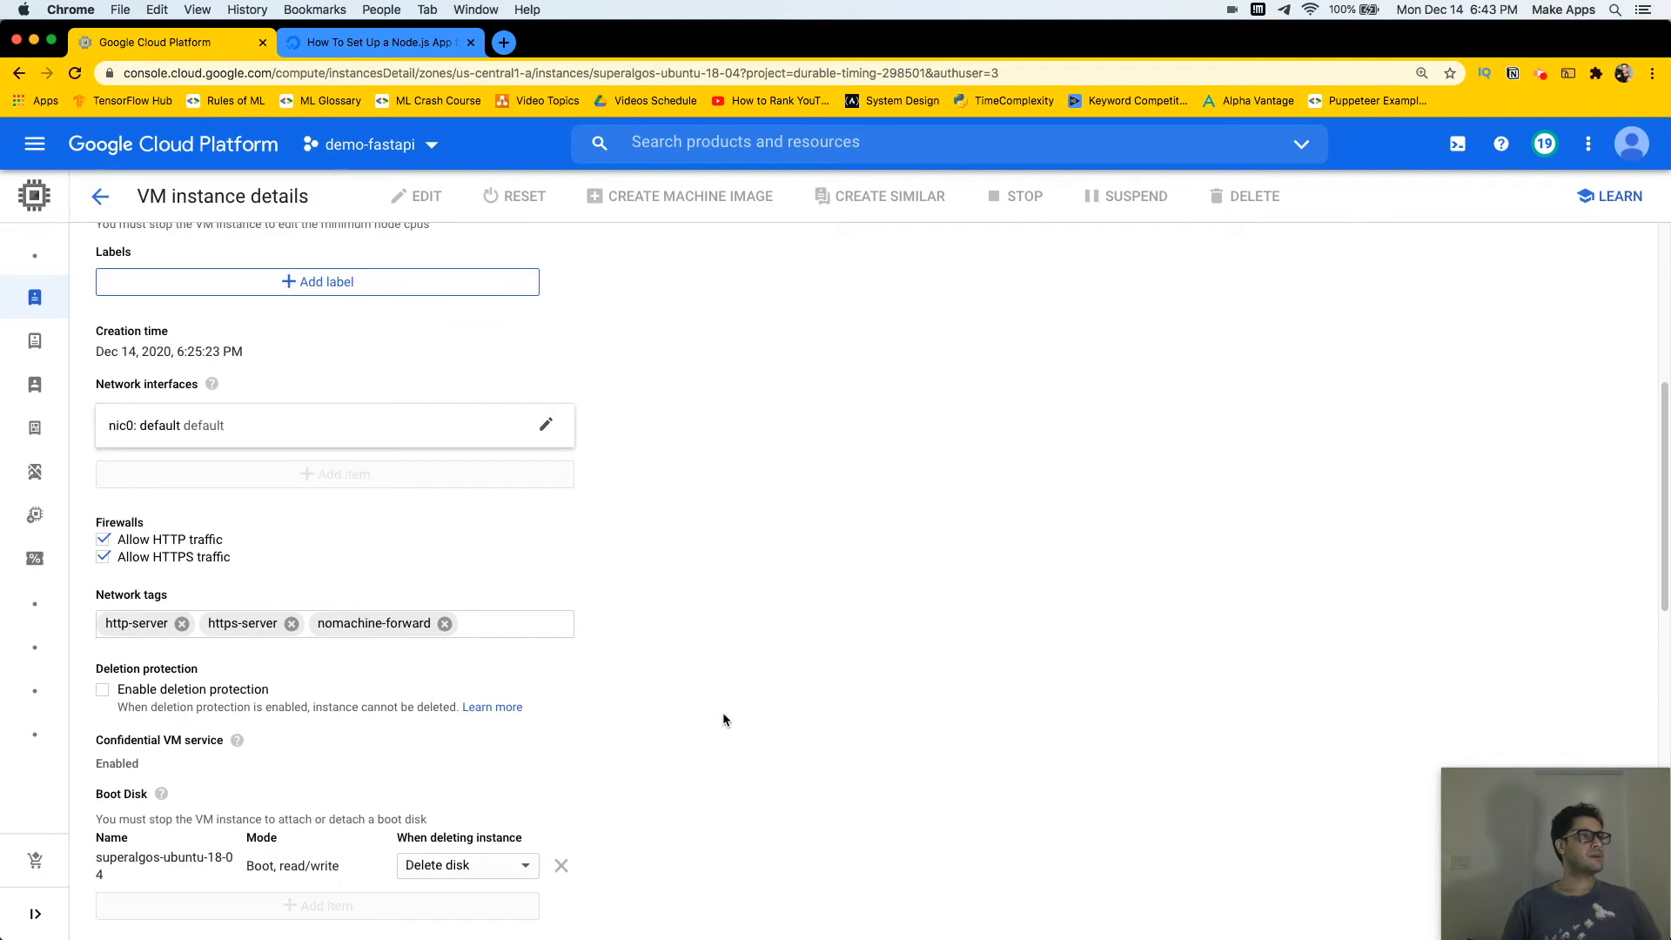
scroll(751, 775, down, 1)
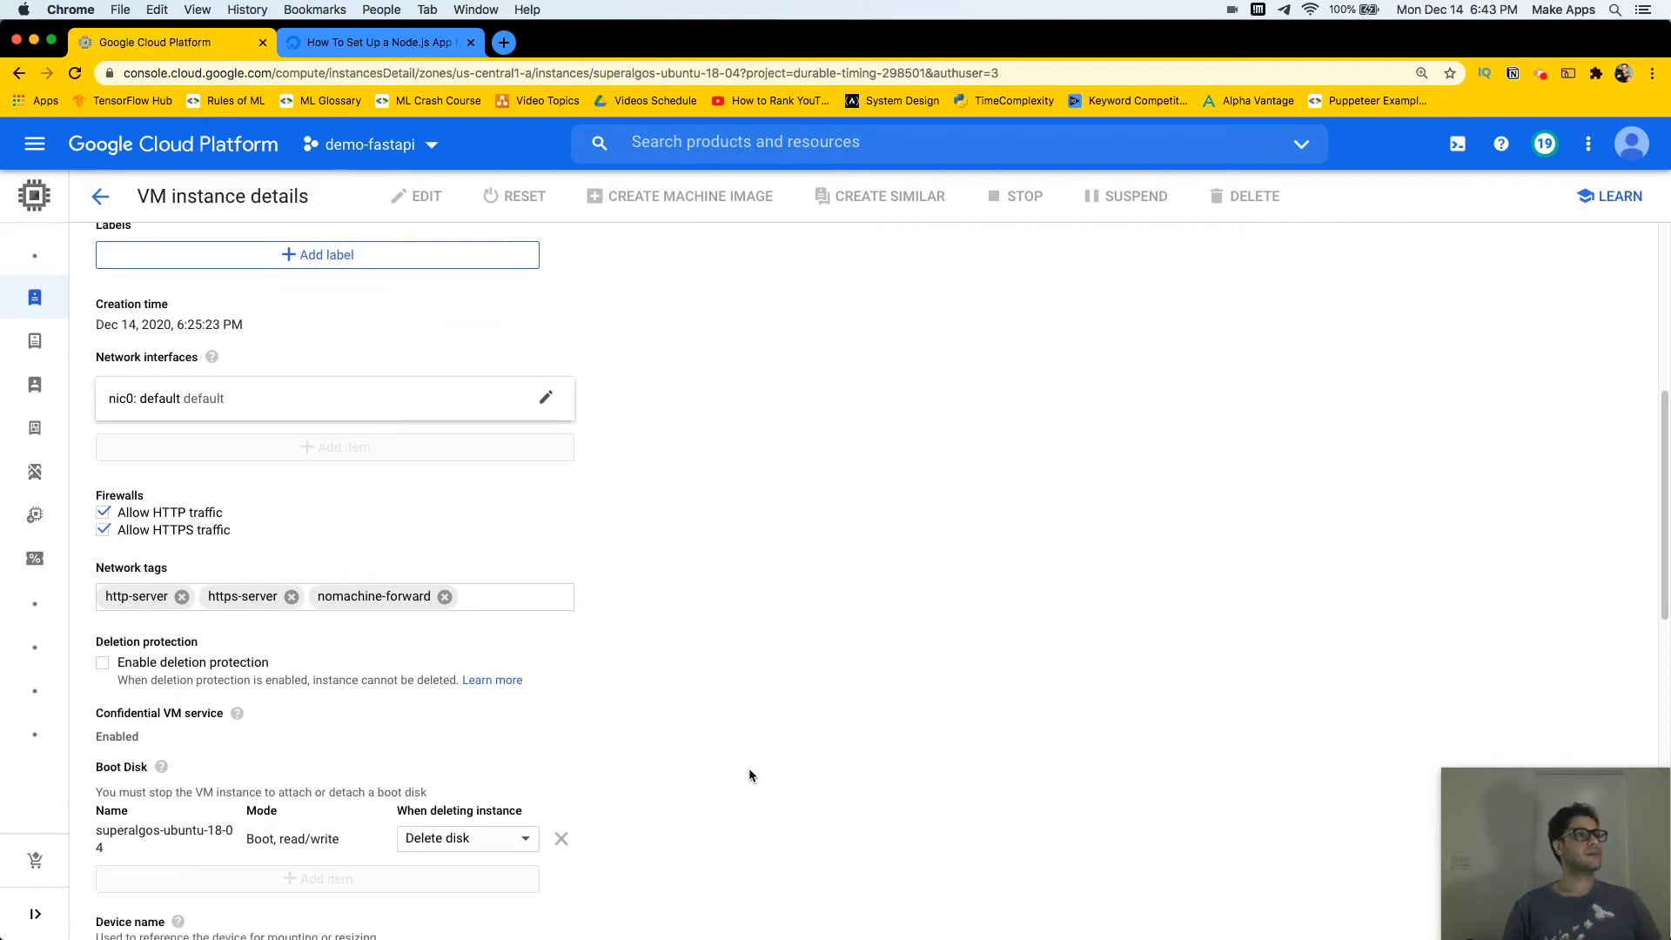
drag(150, 745, 96, 709)
click(184, 713)
scroll(999, 727, down, 9)
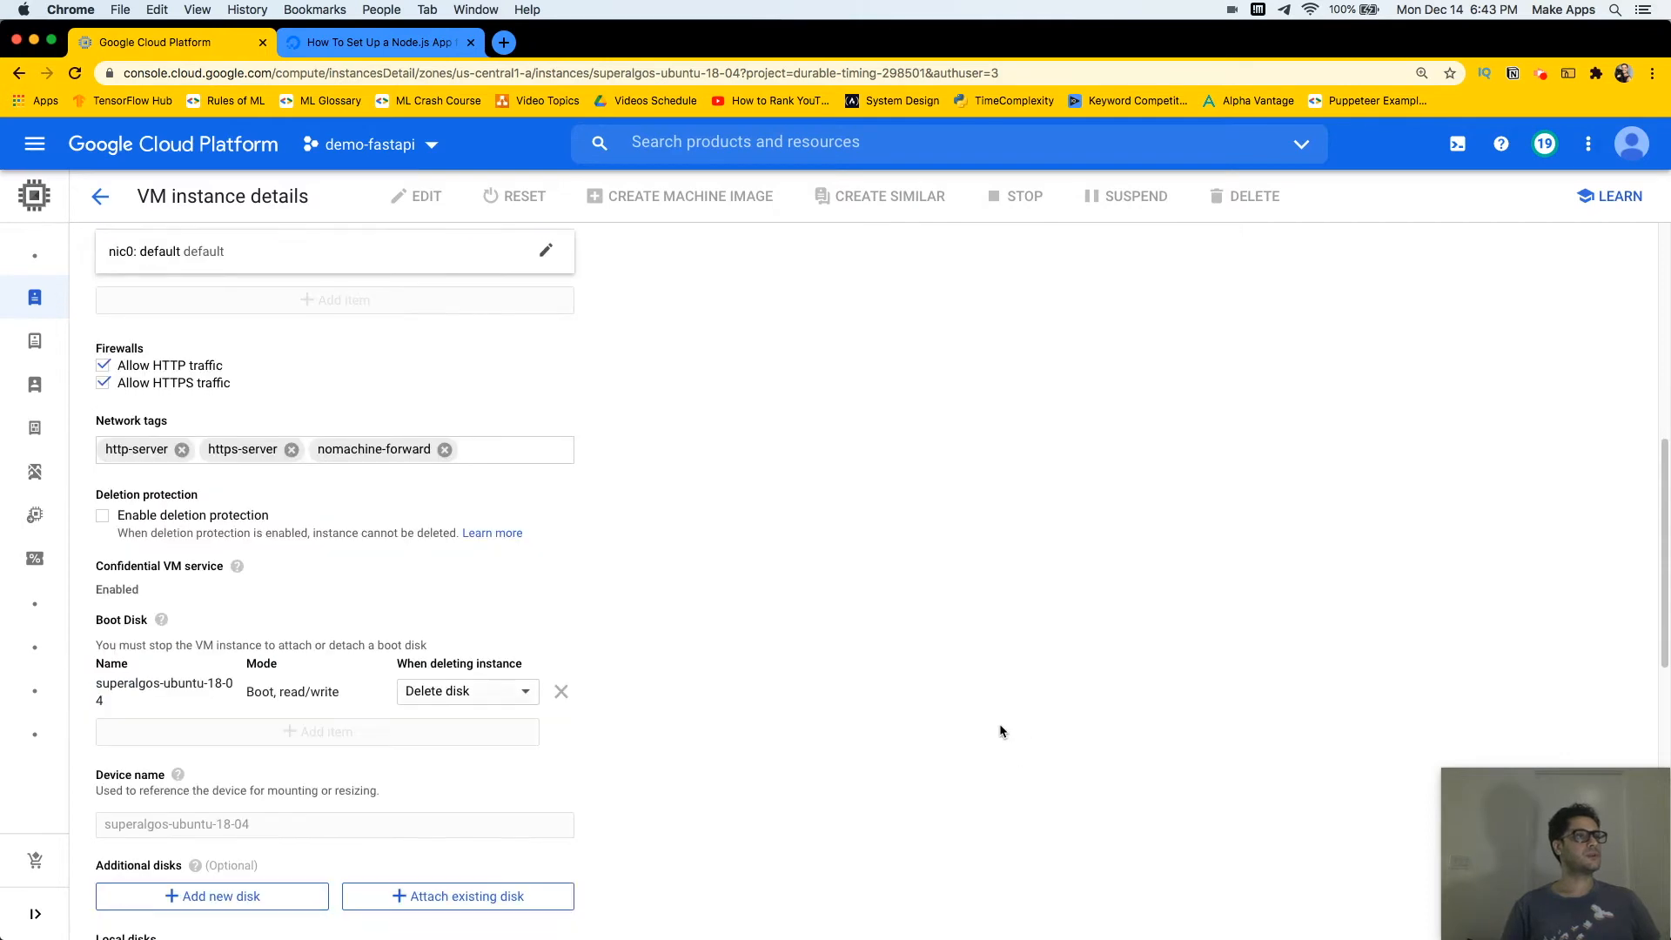
scroll(999, 729, down, 19)
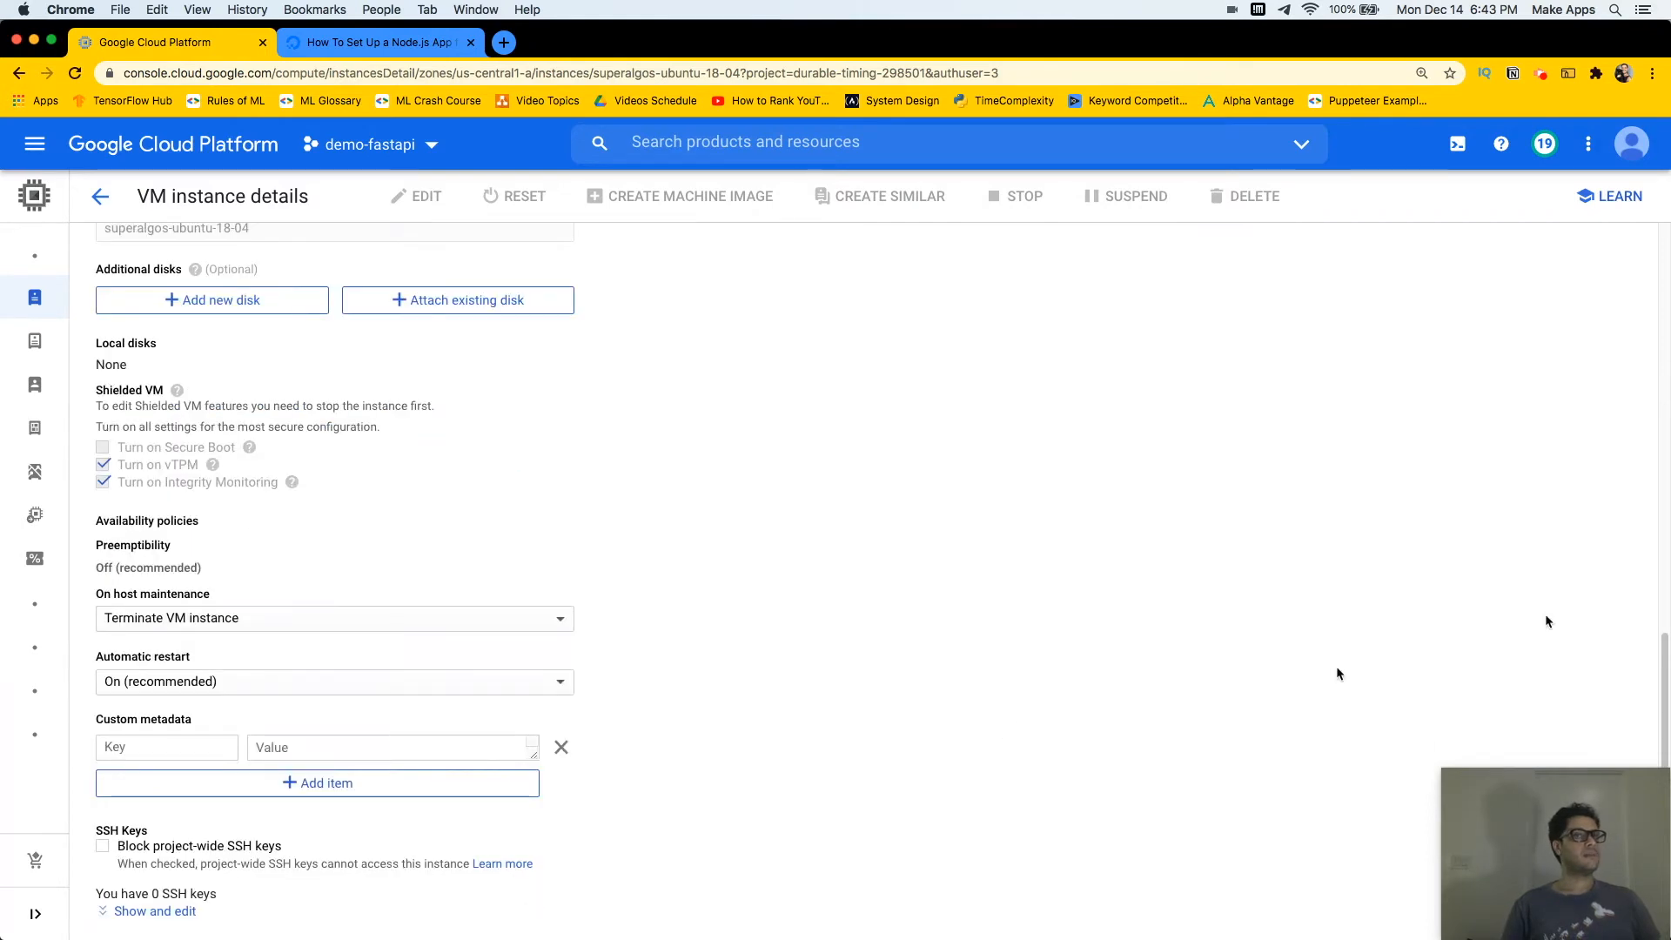
scroll(734, 623, down, 9)
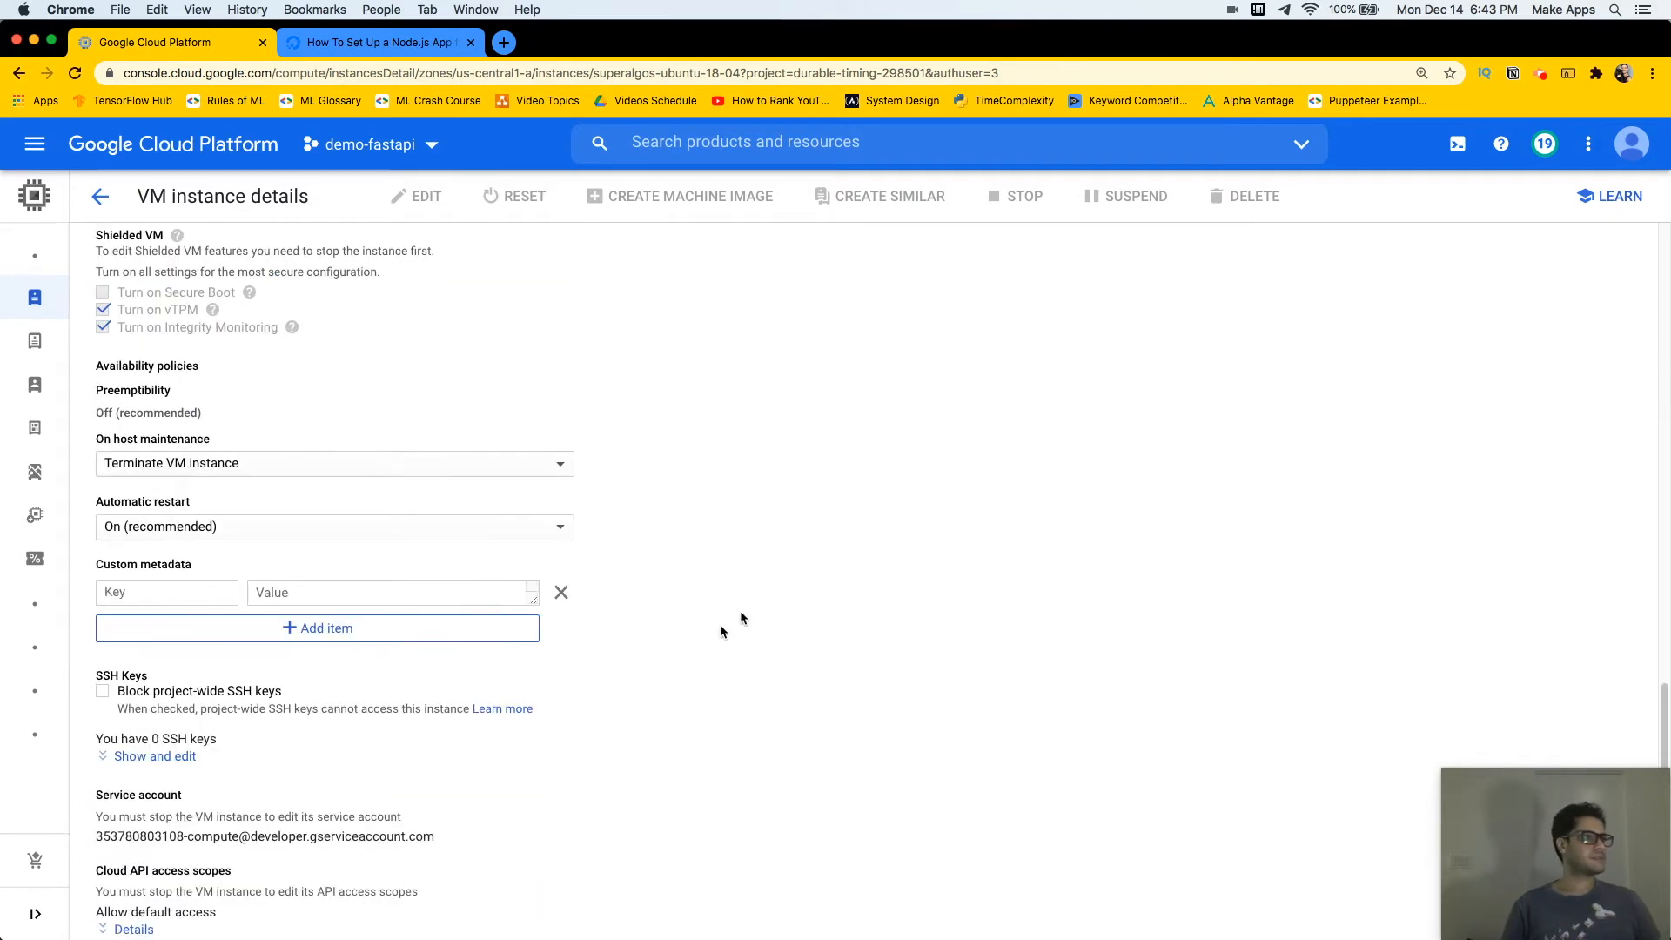
click(118, 904)
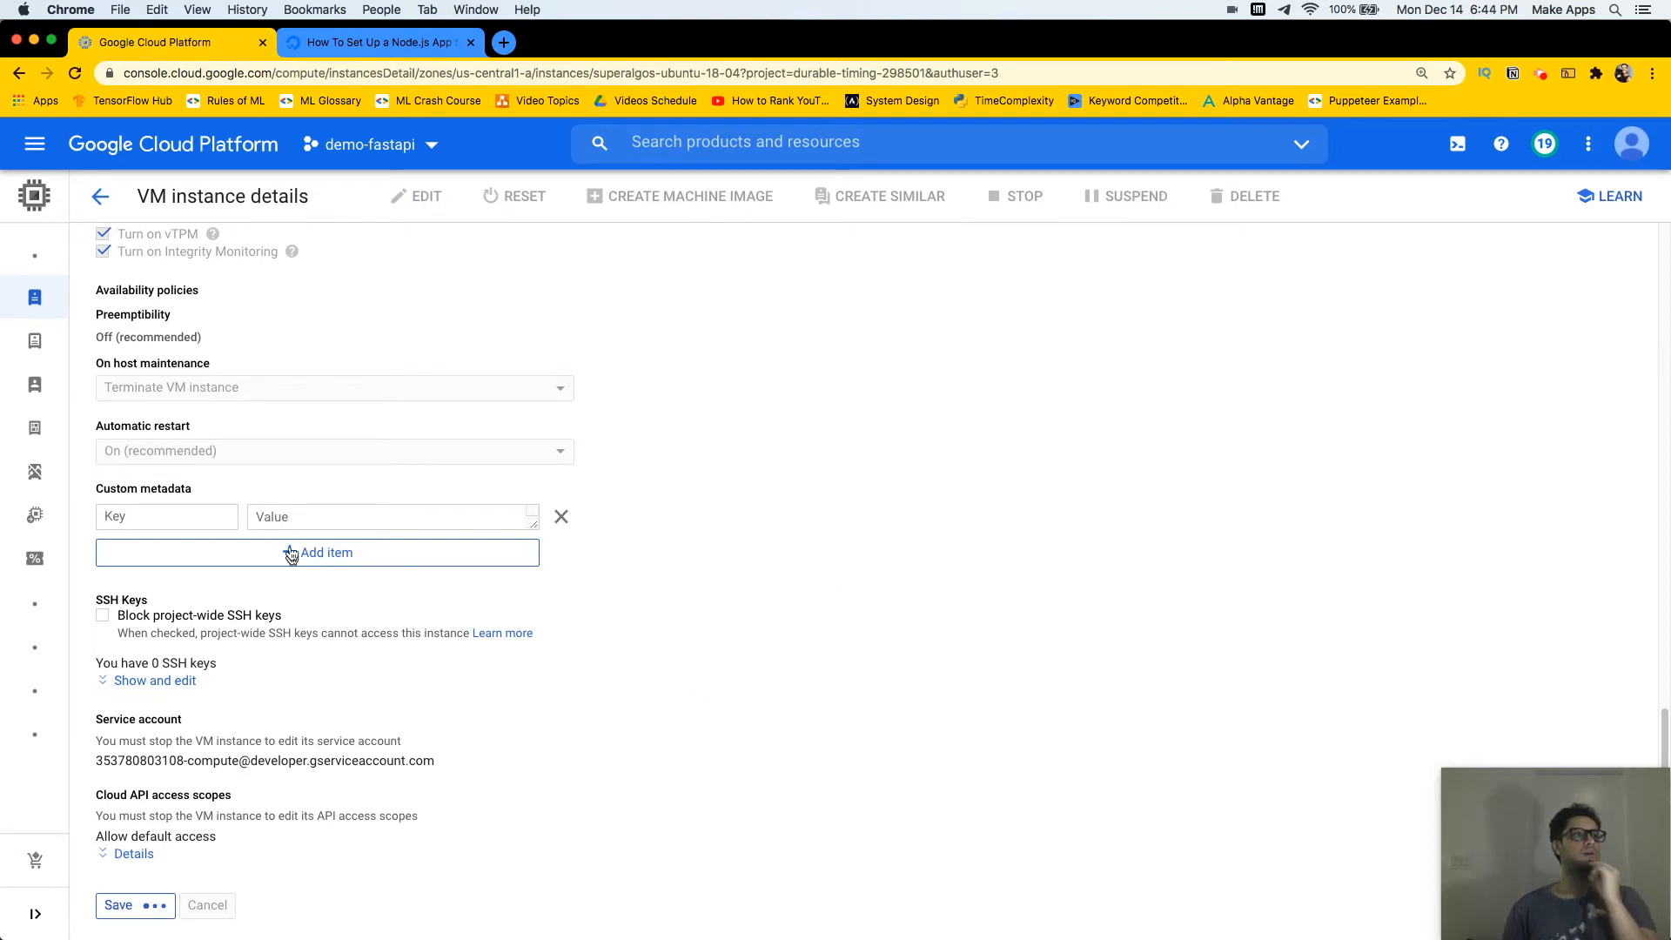
Search the web for NoMachine in a new tab, view its home page with the download option, and close the tab
click(503, 44)
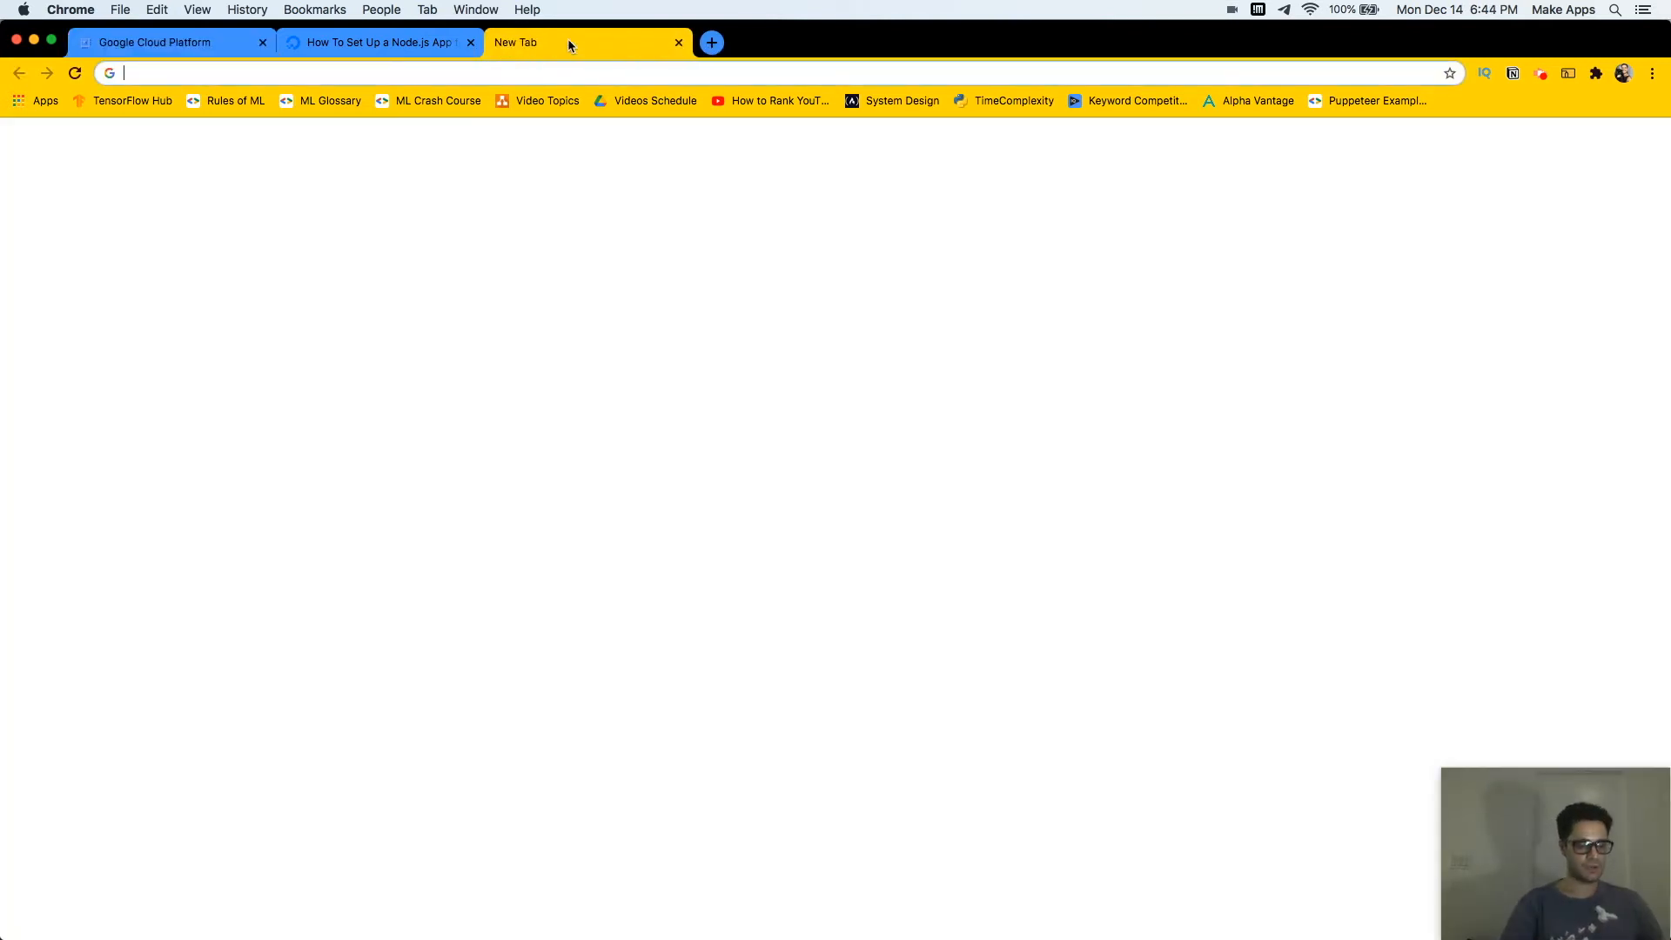
text(nomachine)
text(,com)
key(Return)
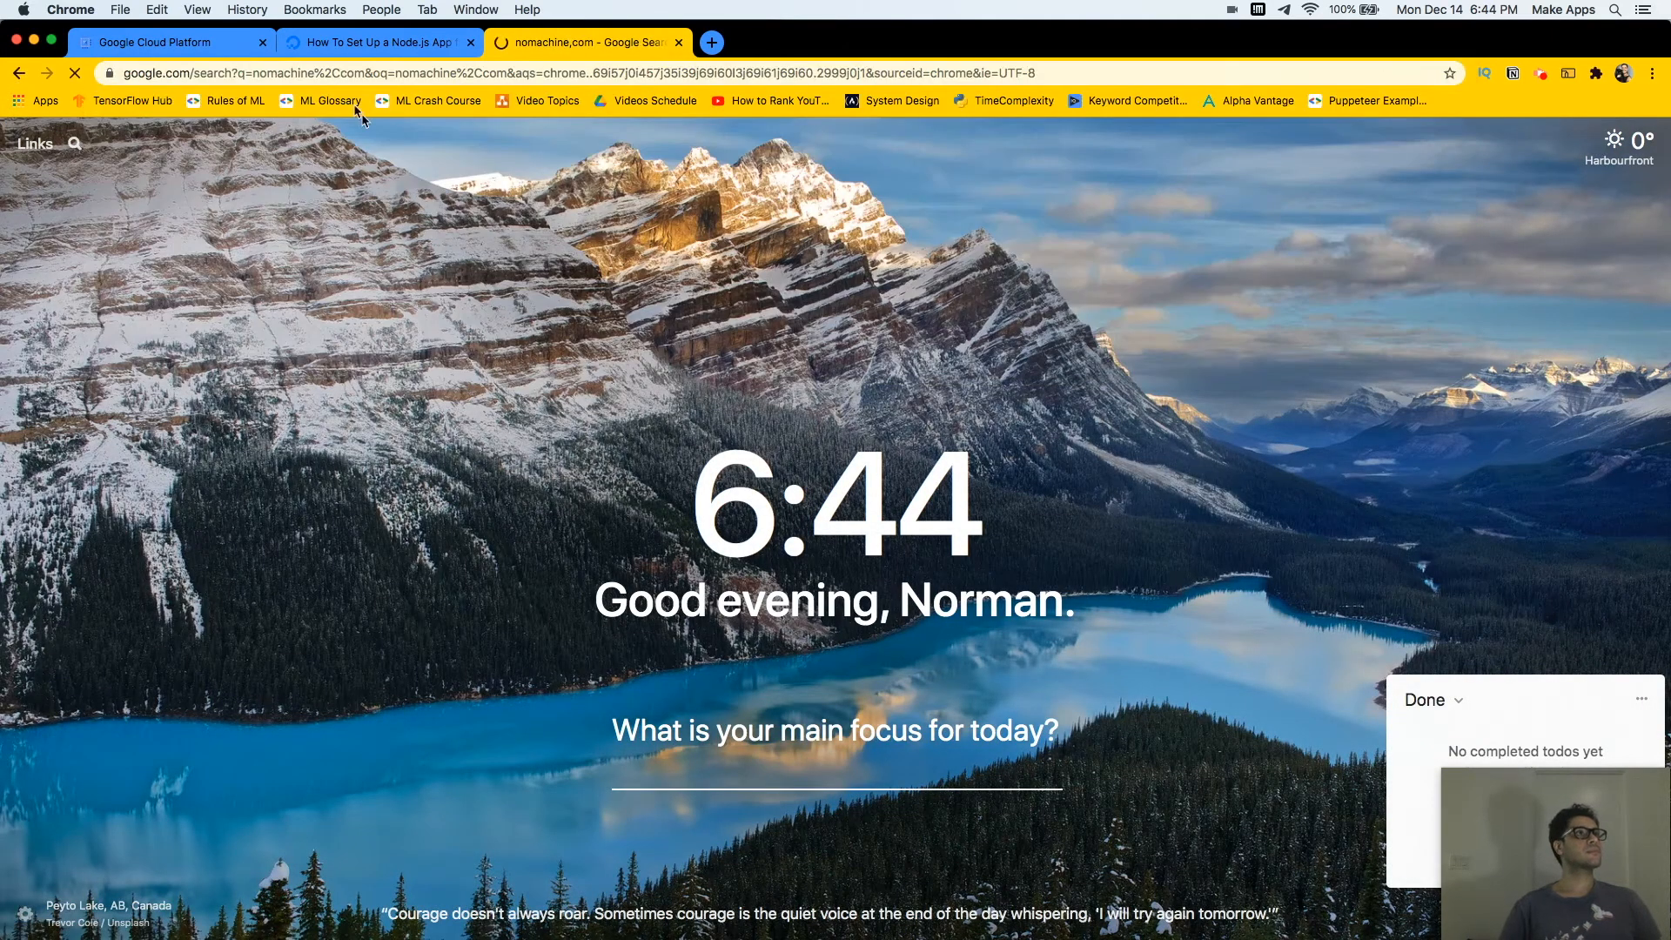
click(352, 67)
click(224, 155)
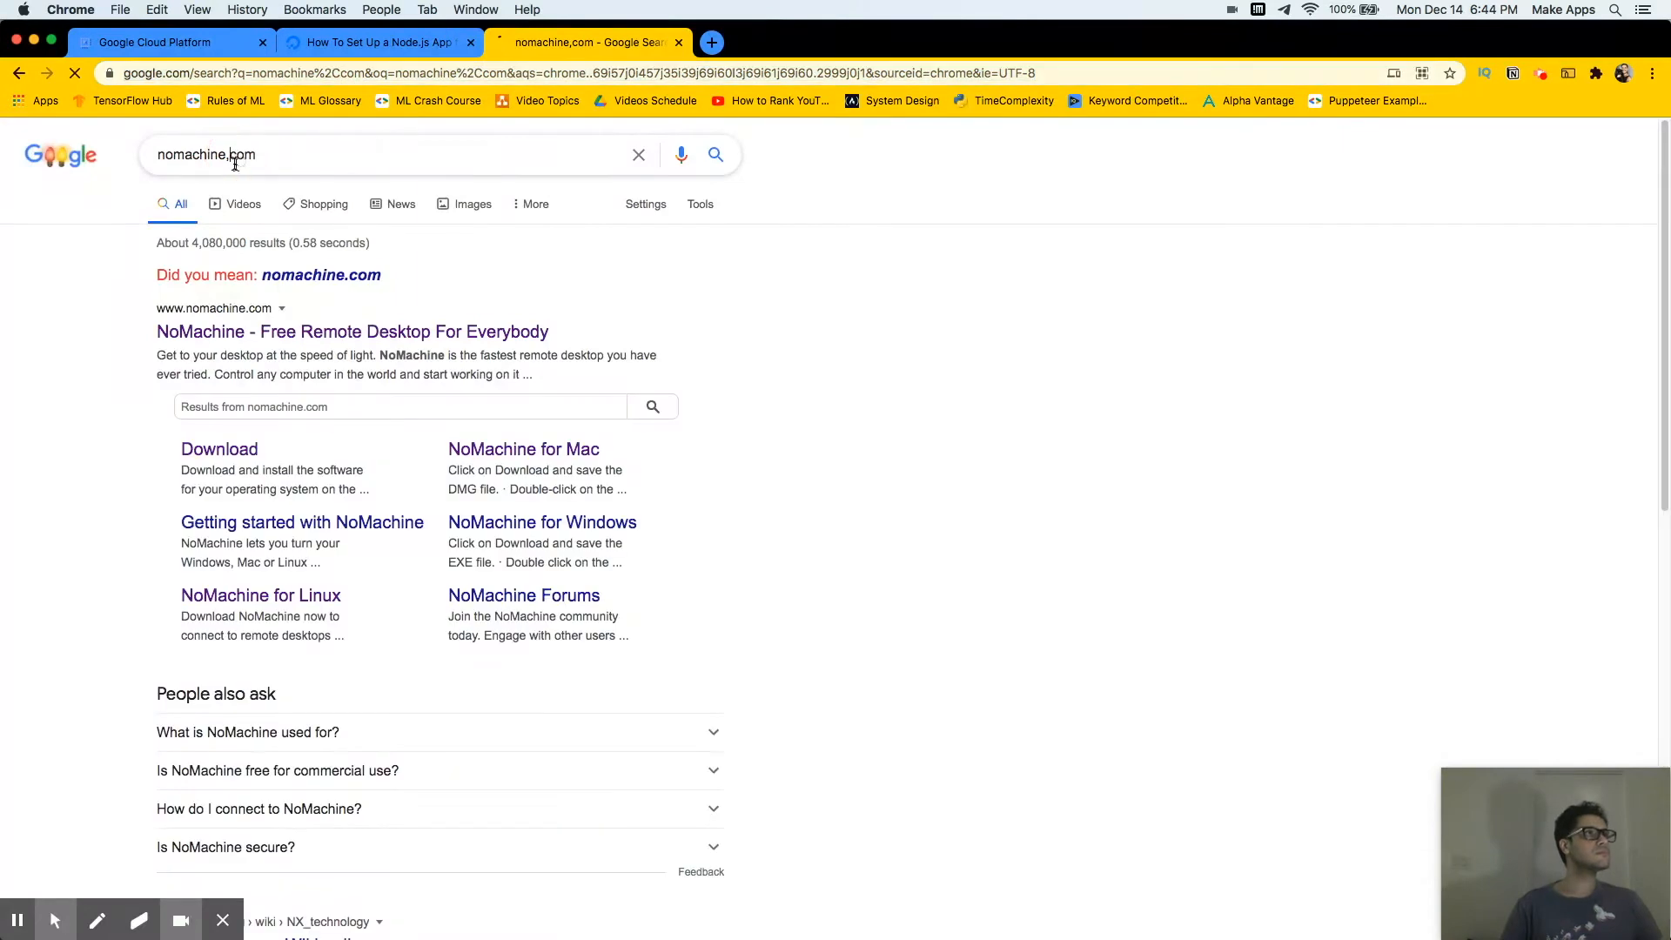
click(80, 479)
click(307, 334)
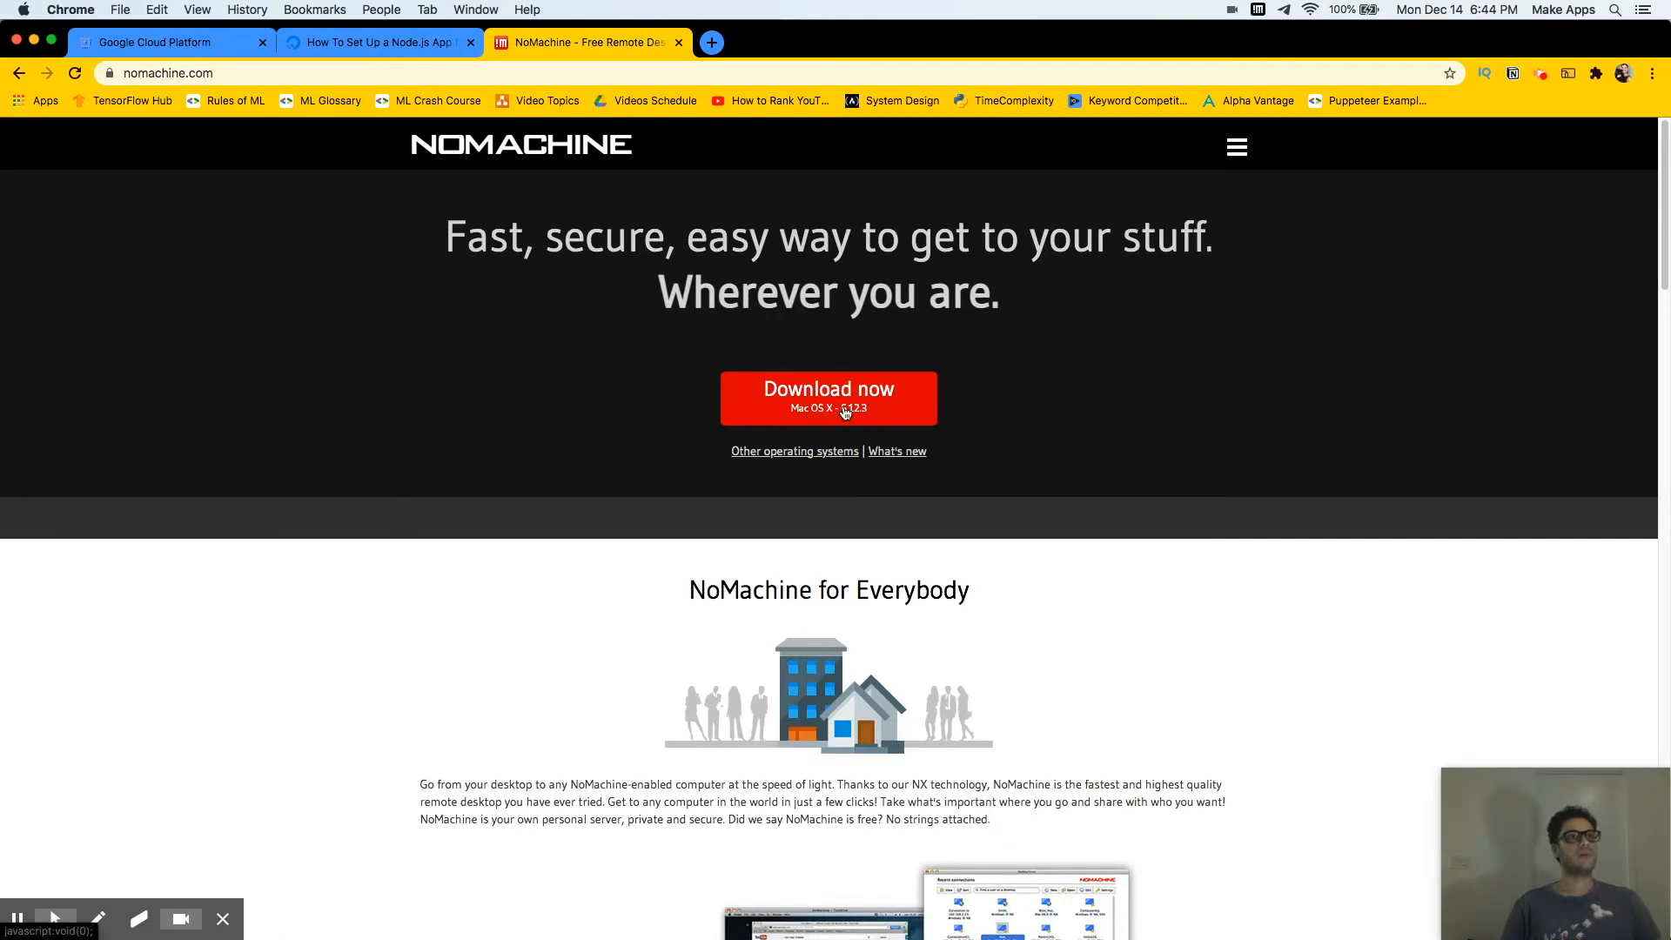
click(679, 43)
Launch the local NoMachine client and start a new connection using the NX protocol, advancing to the host settings
key(super+space)
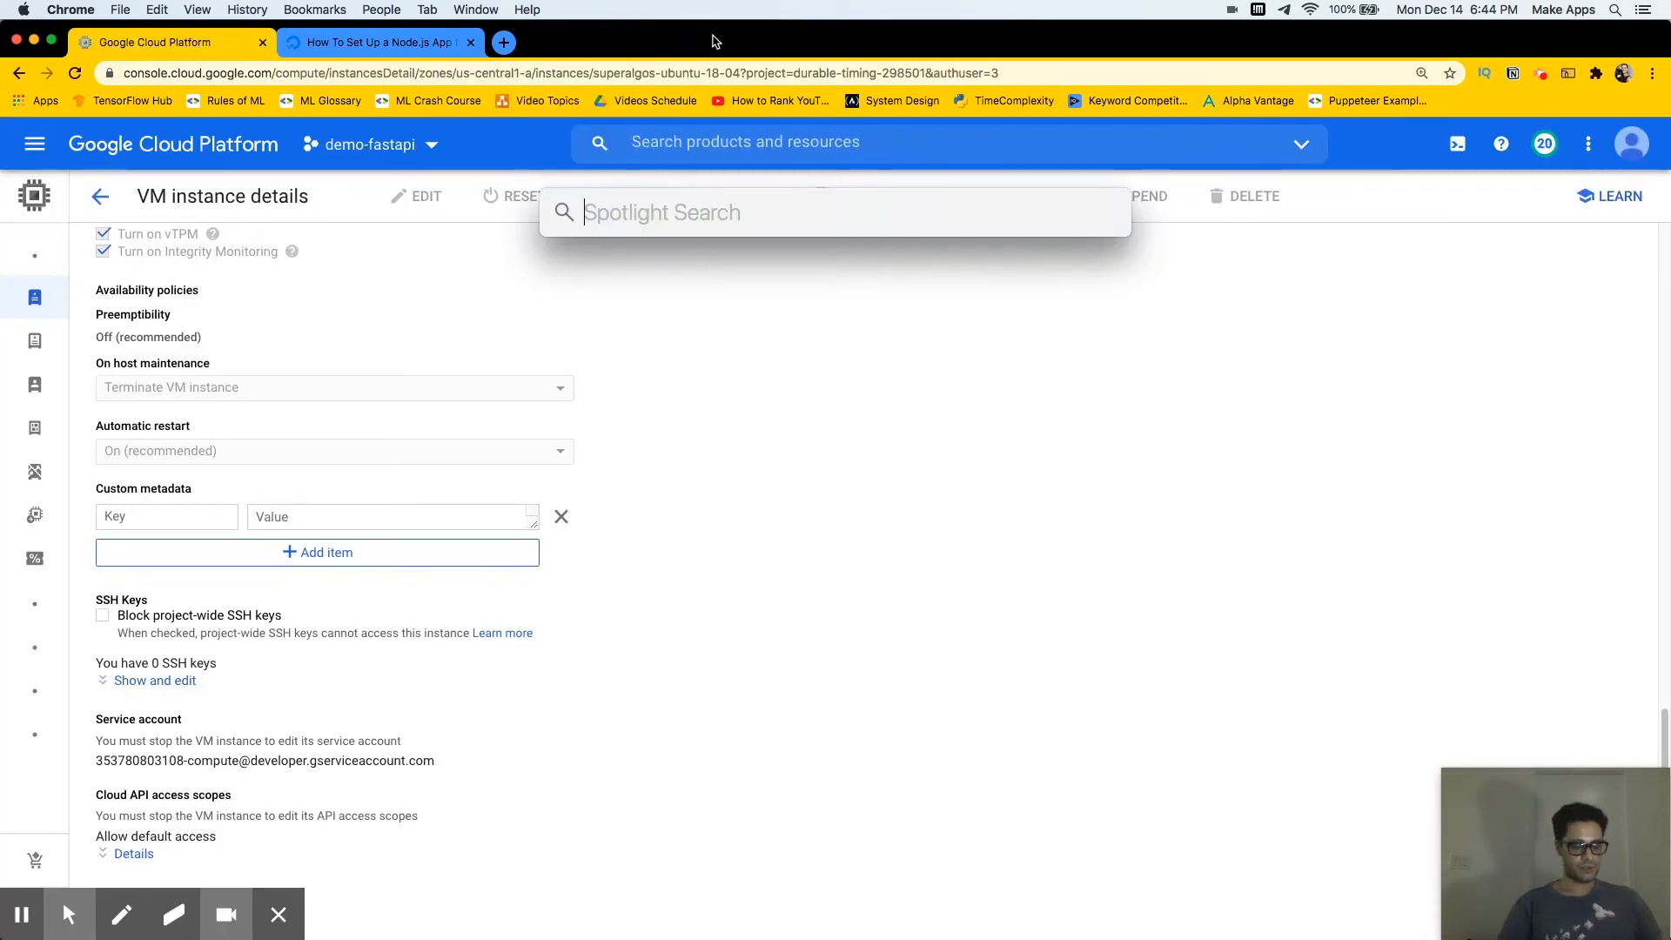
text(noma)
key(Return)
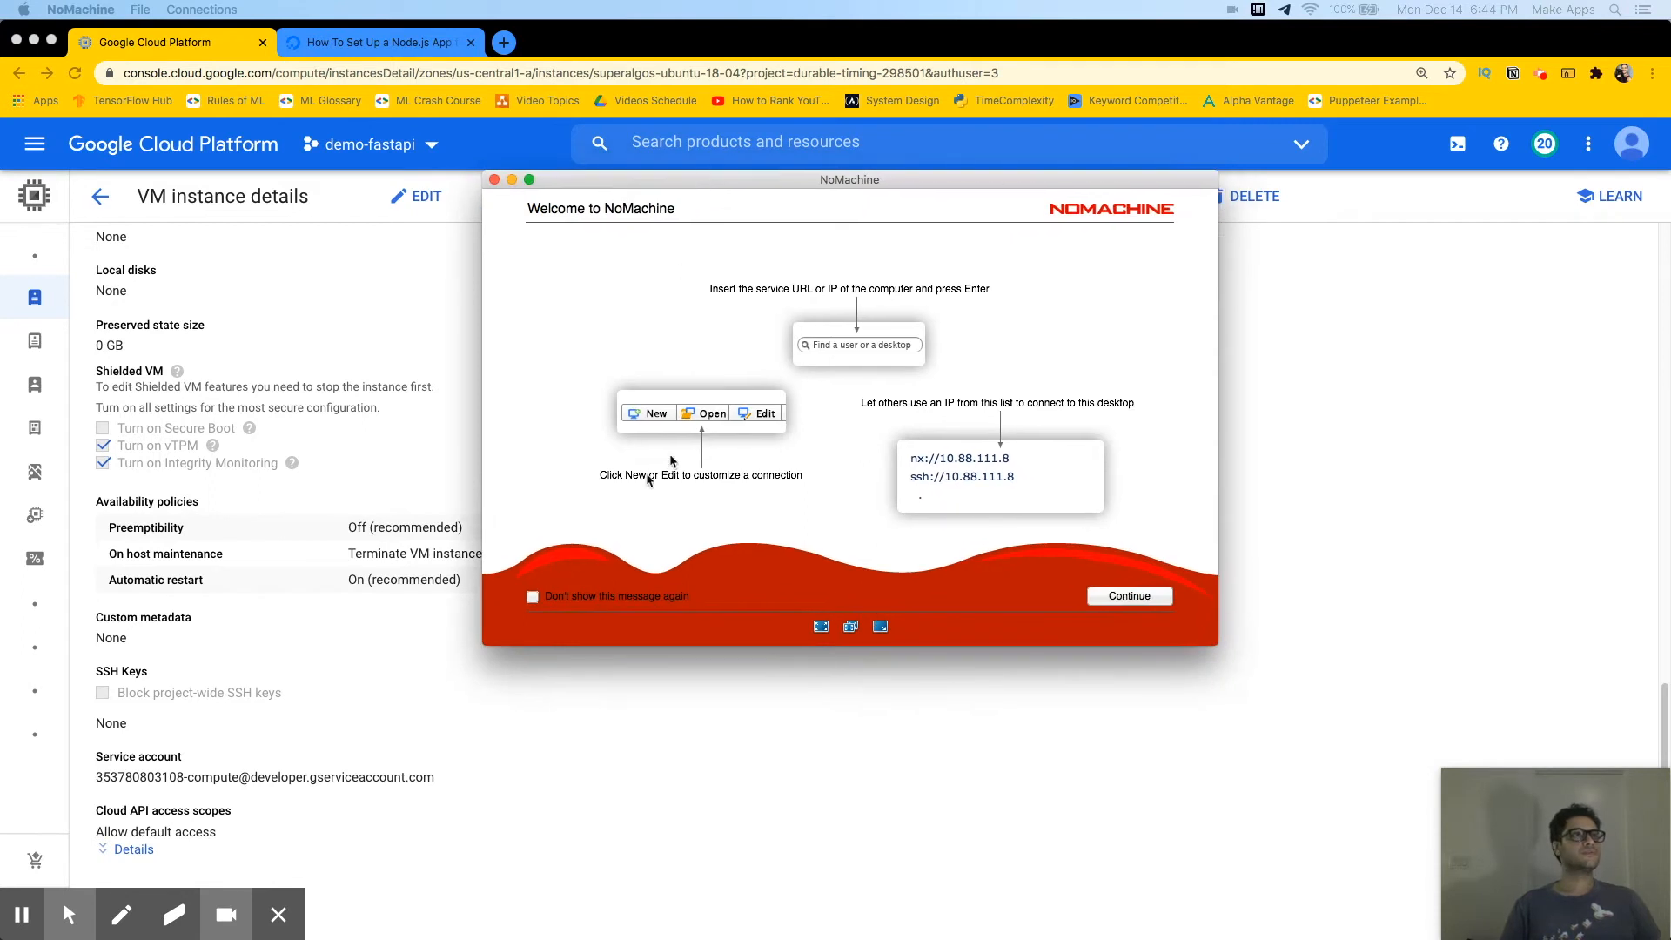
click(1129, 597)
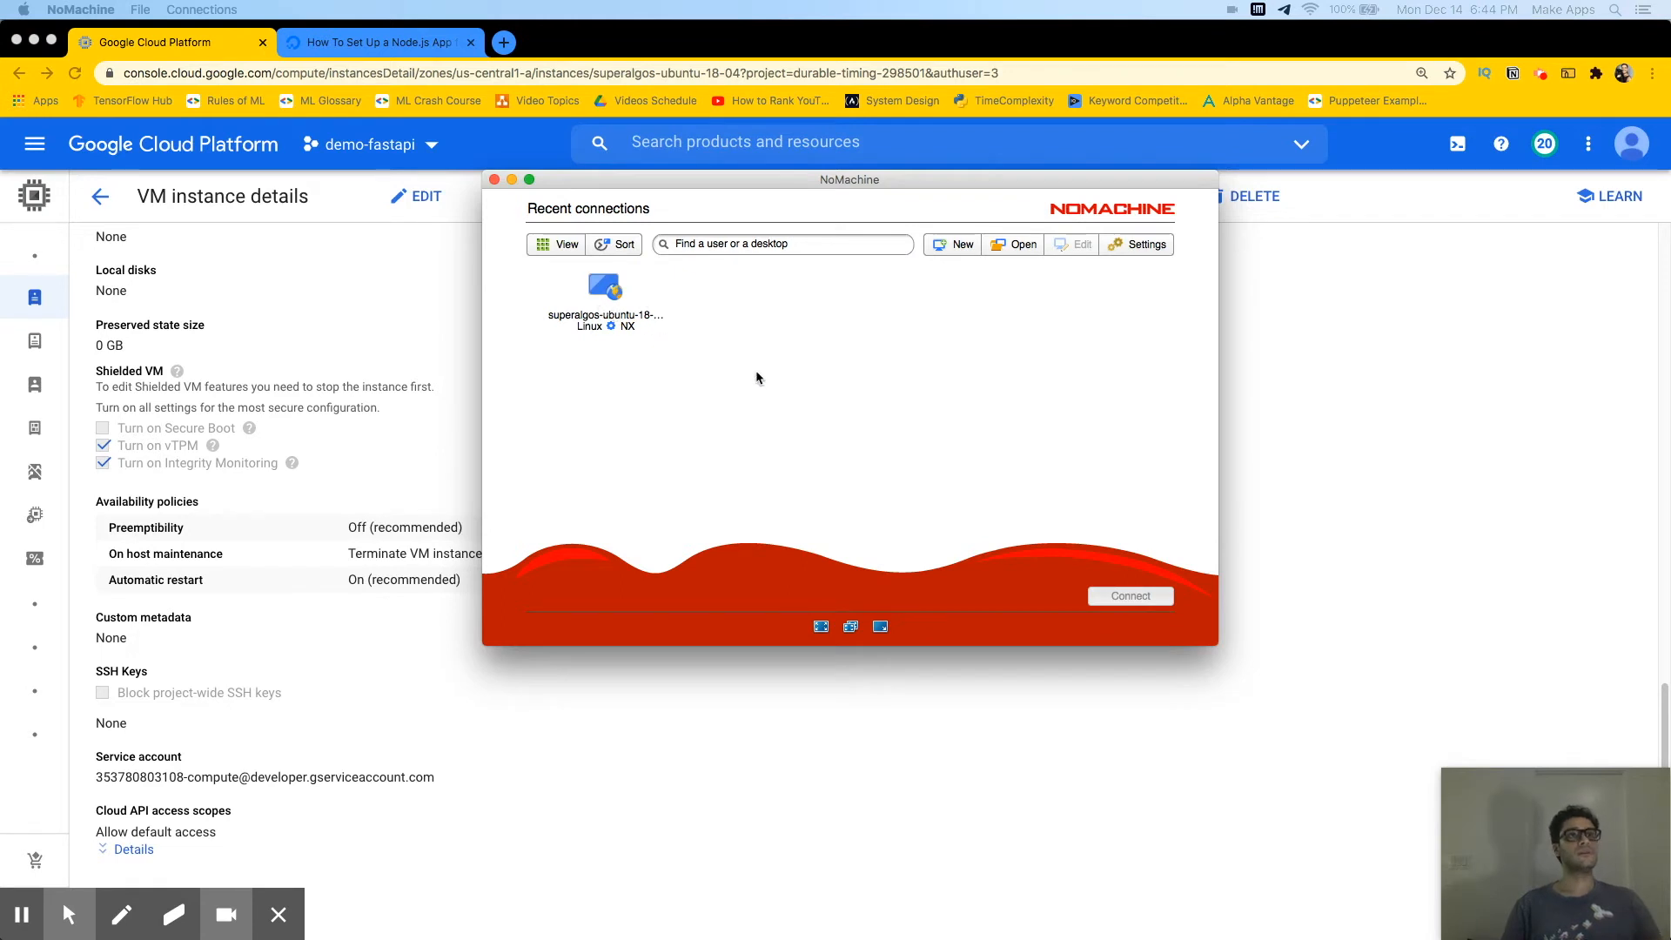
click(955, 244)
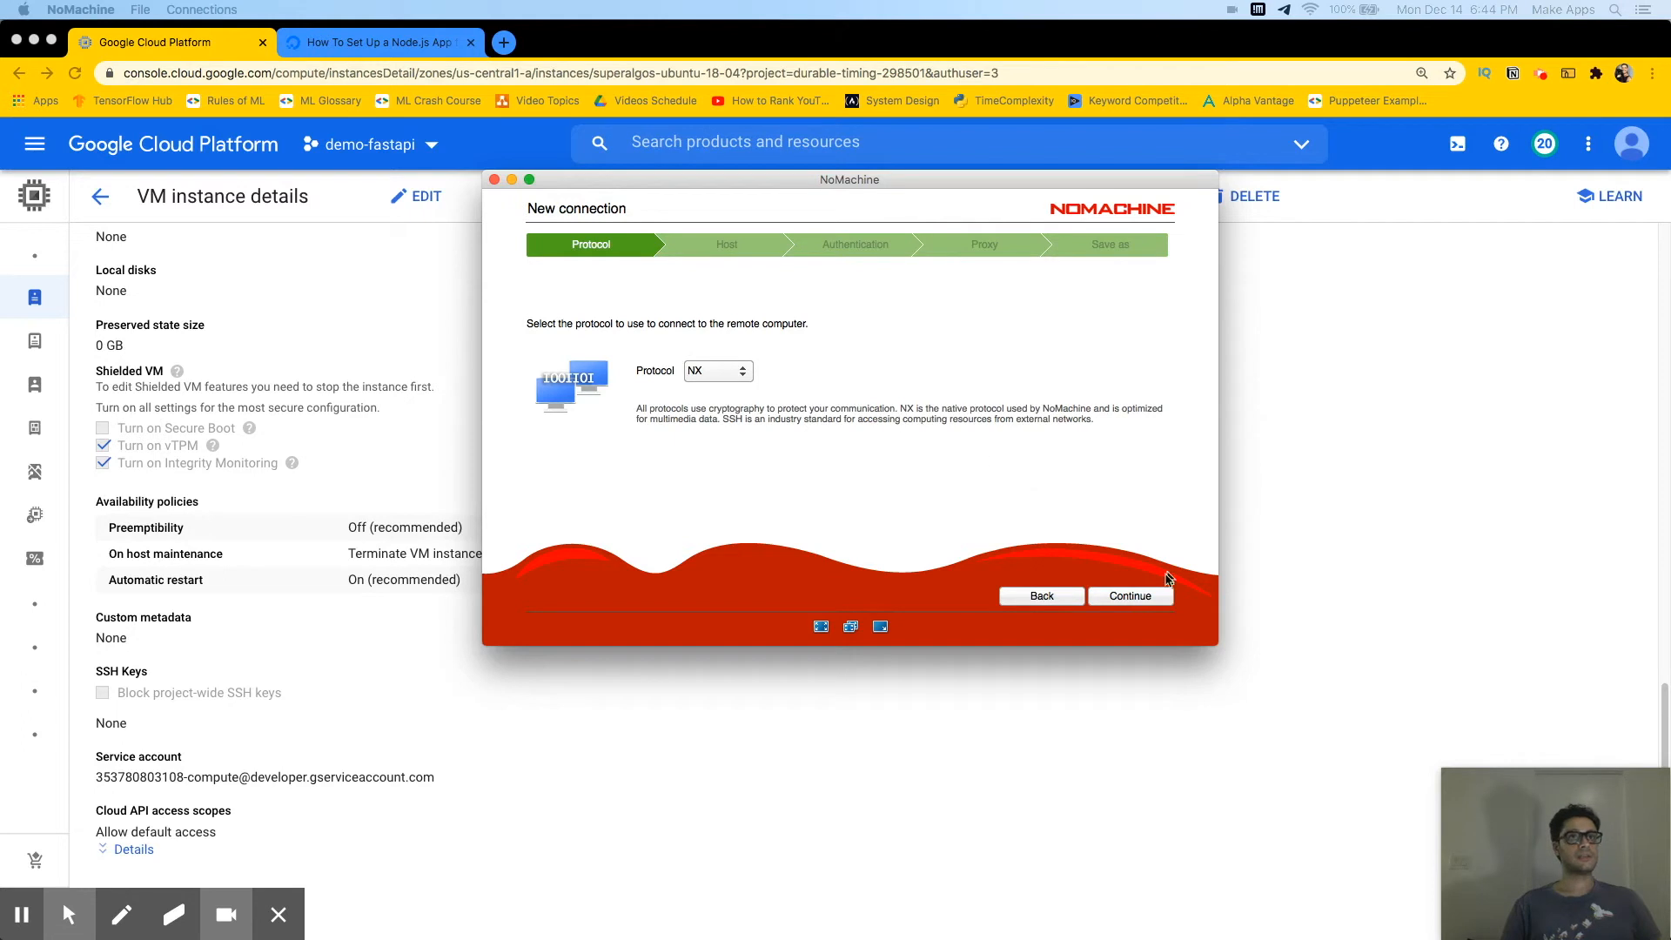
click(1133, 598)
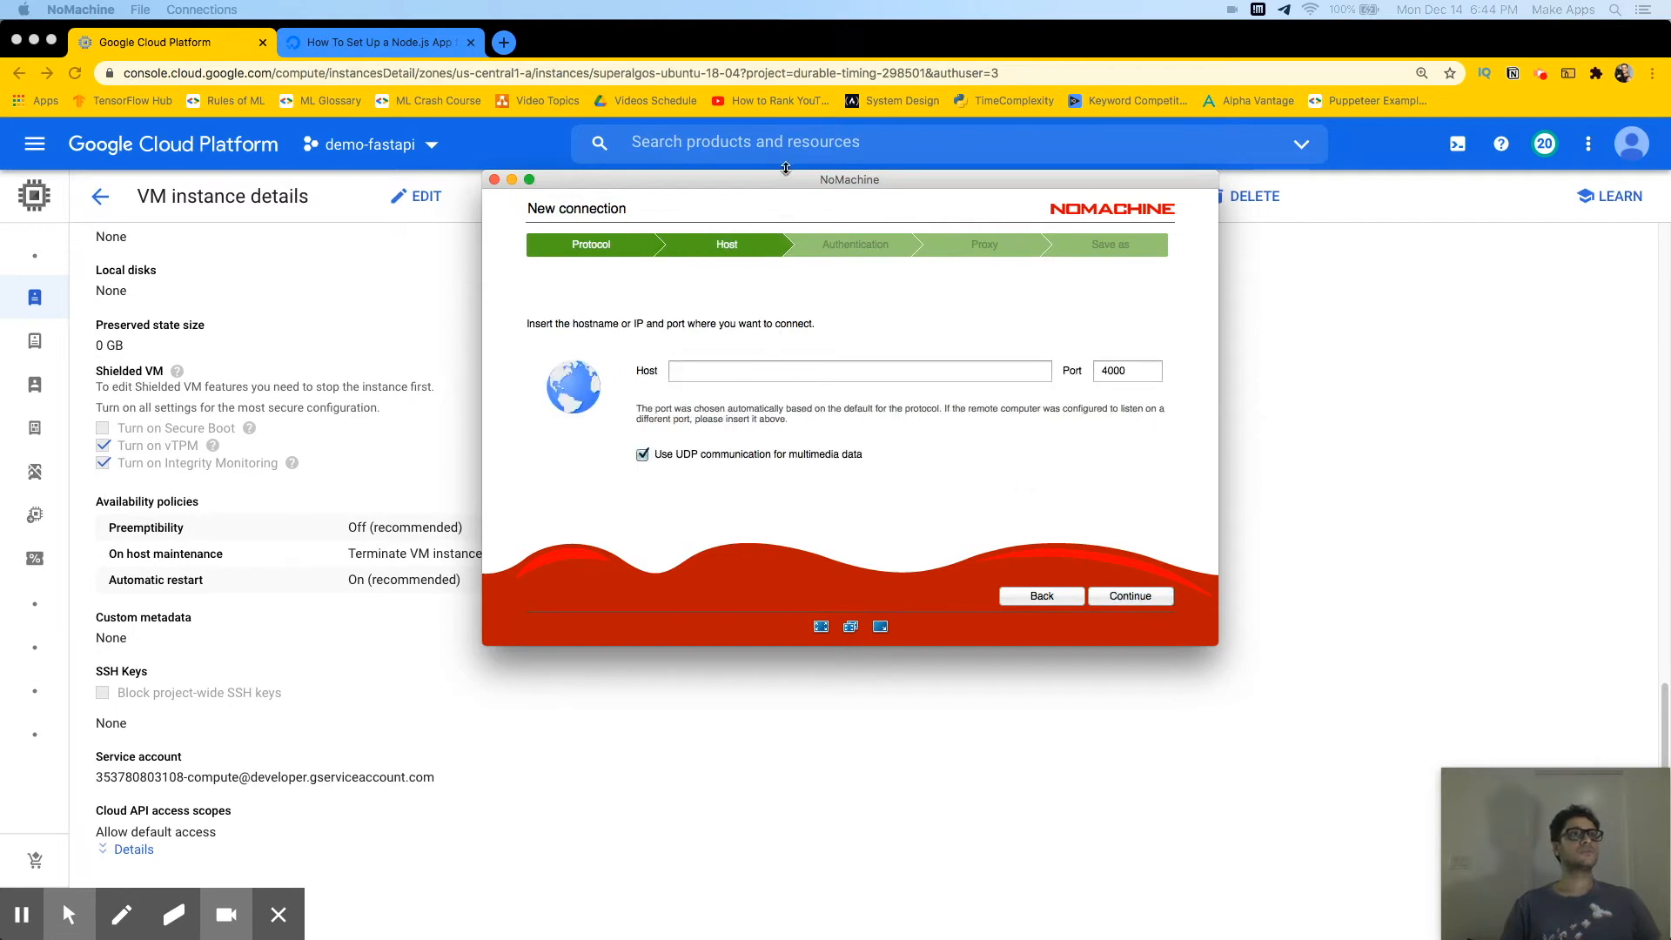
Return to the VM instances list in Chrome and copy the external IP of superalgos-ubuntu-18-04
click(512, 179)
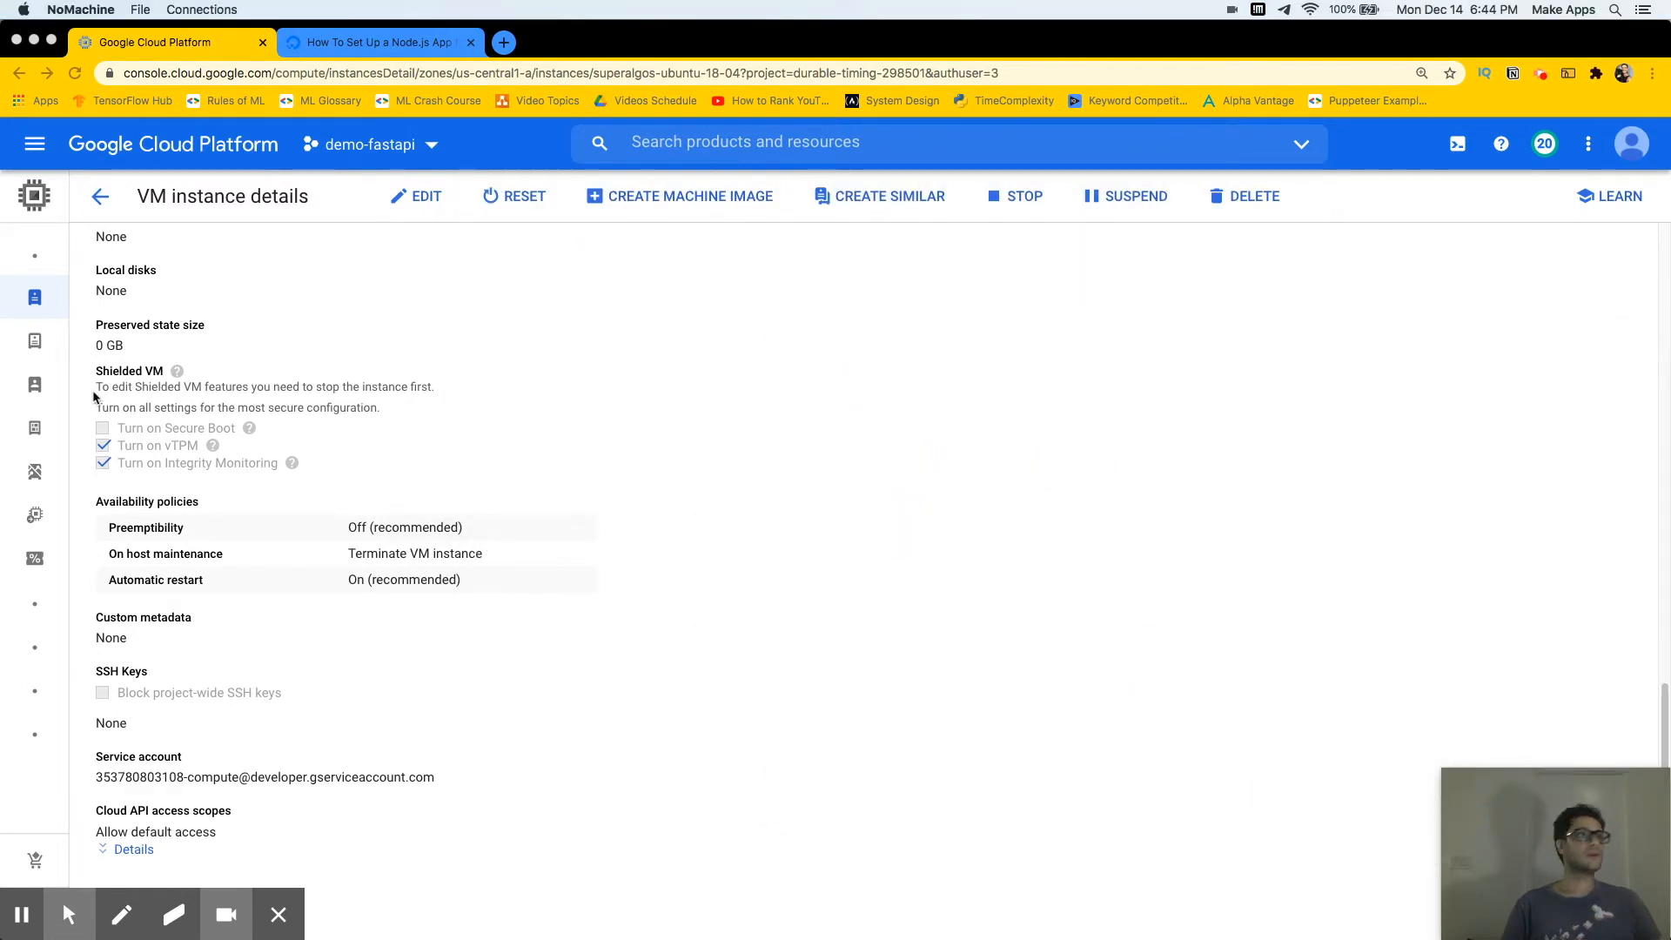
click(100, 197)
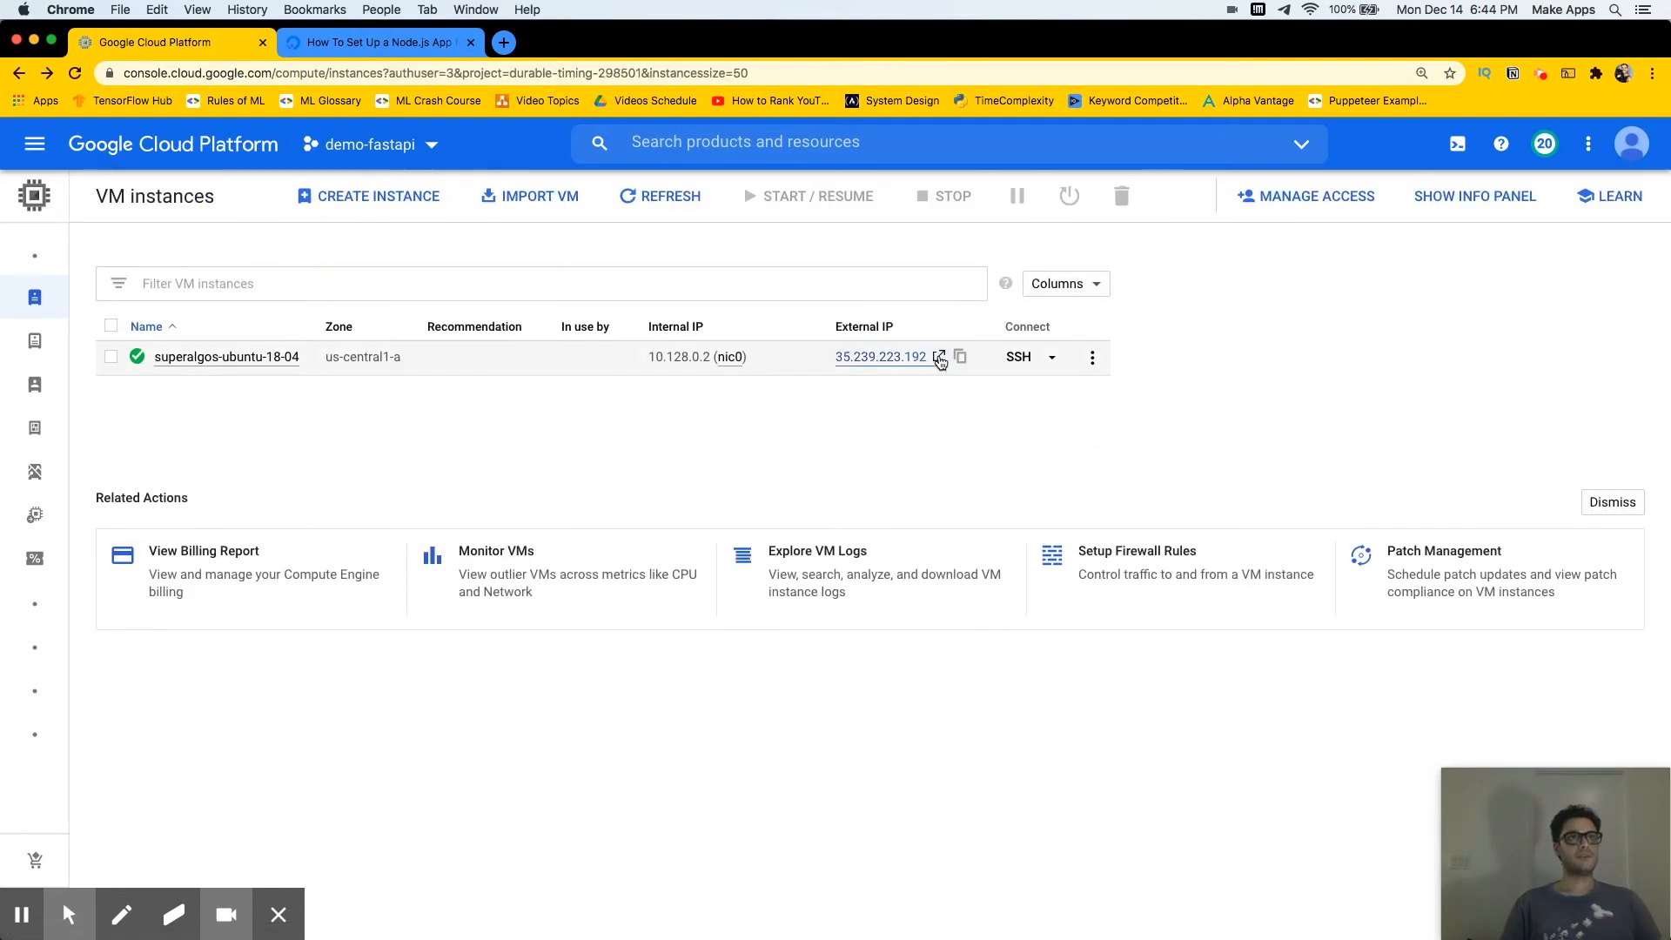
click(960, 357)
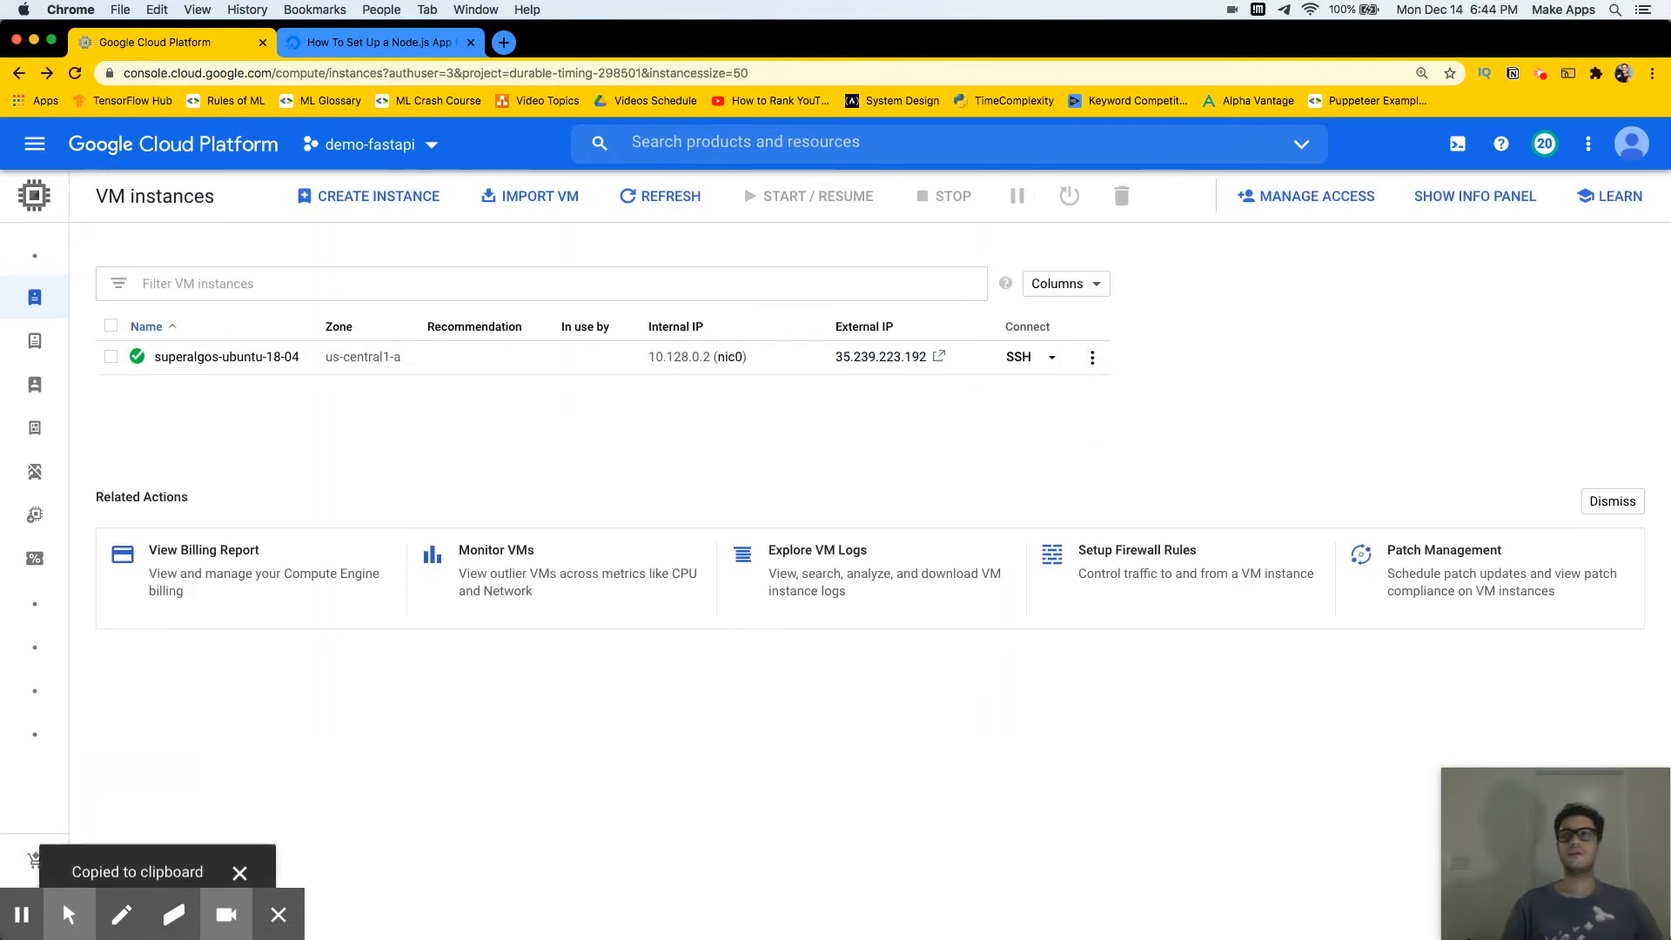
Switch to NoMachine and bring the demo-video remote desktop window fully into view
key(super+Tab)
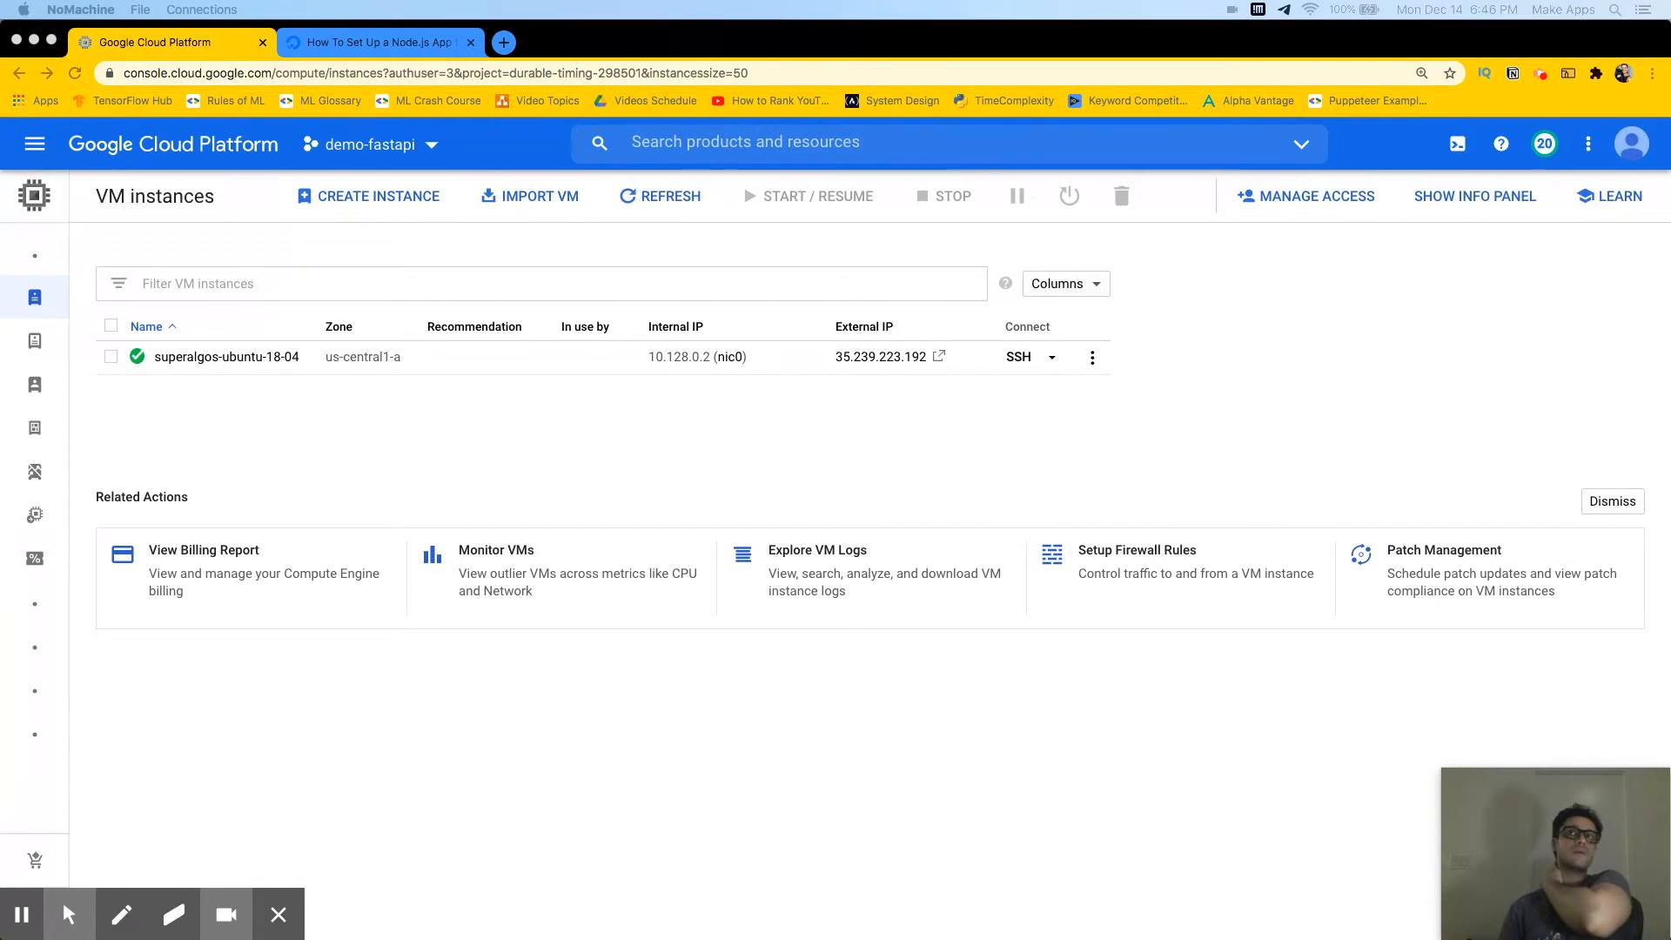
drag(1669, 52, 384, 19)
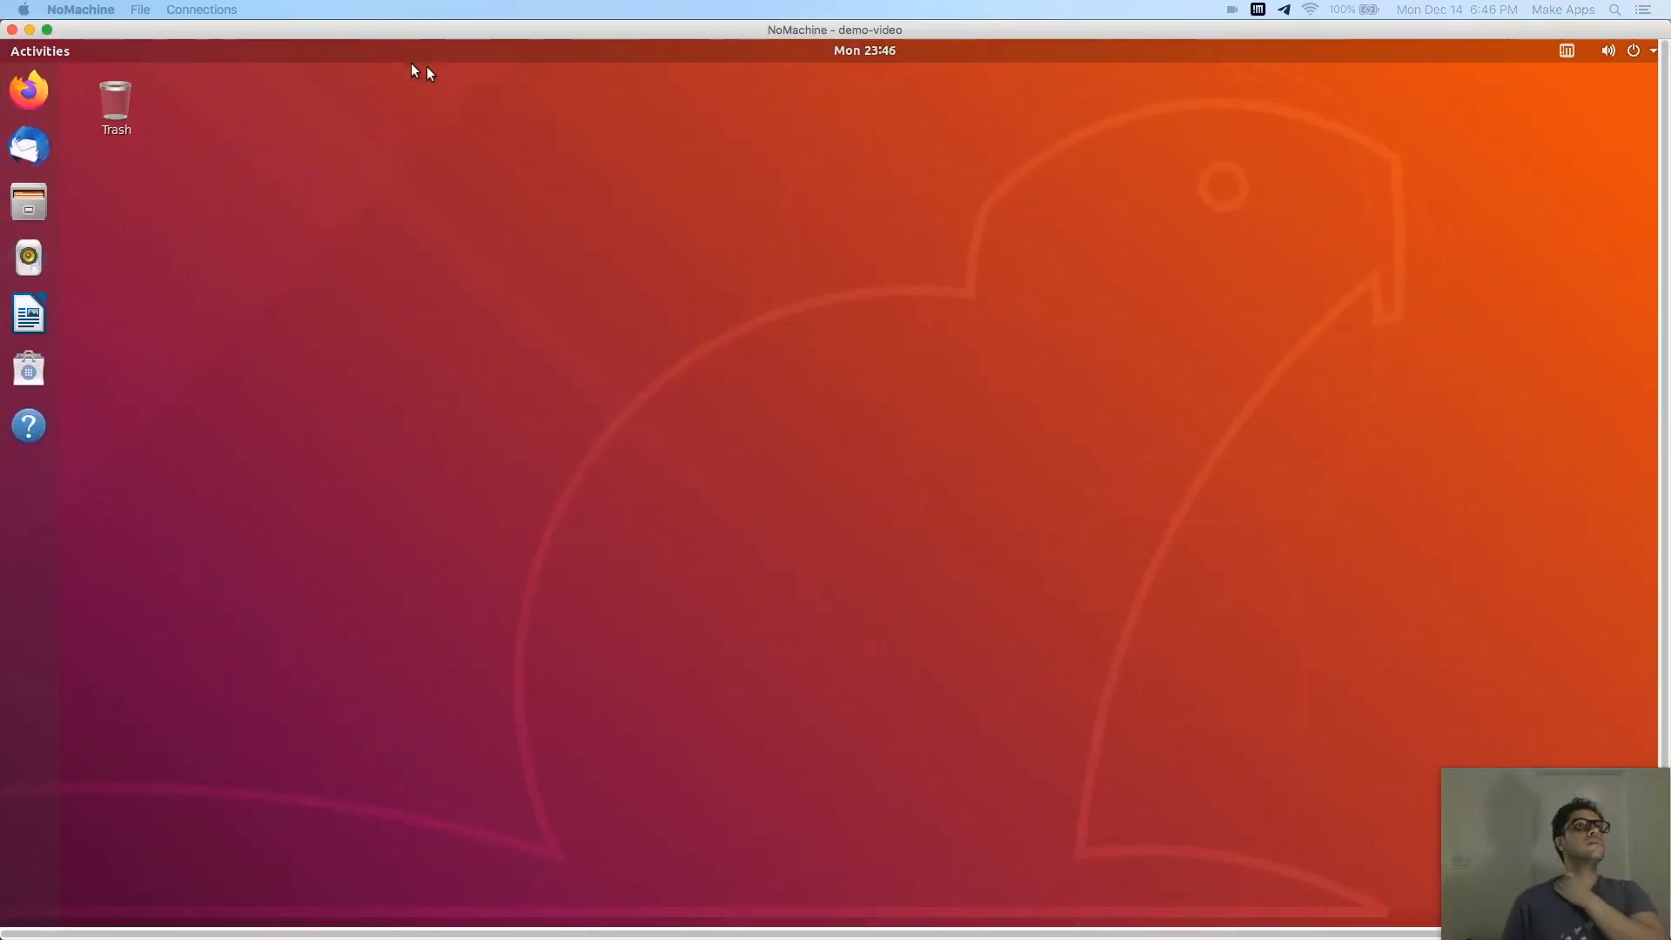
click(475, 31)
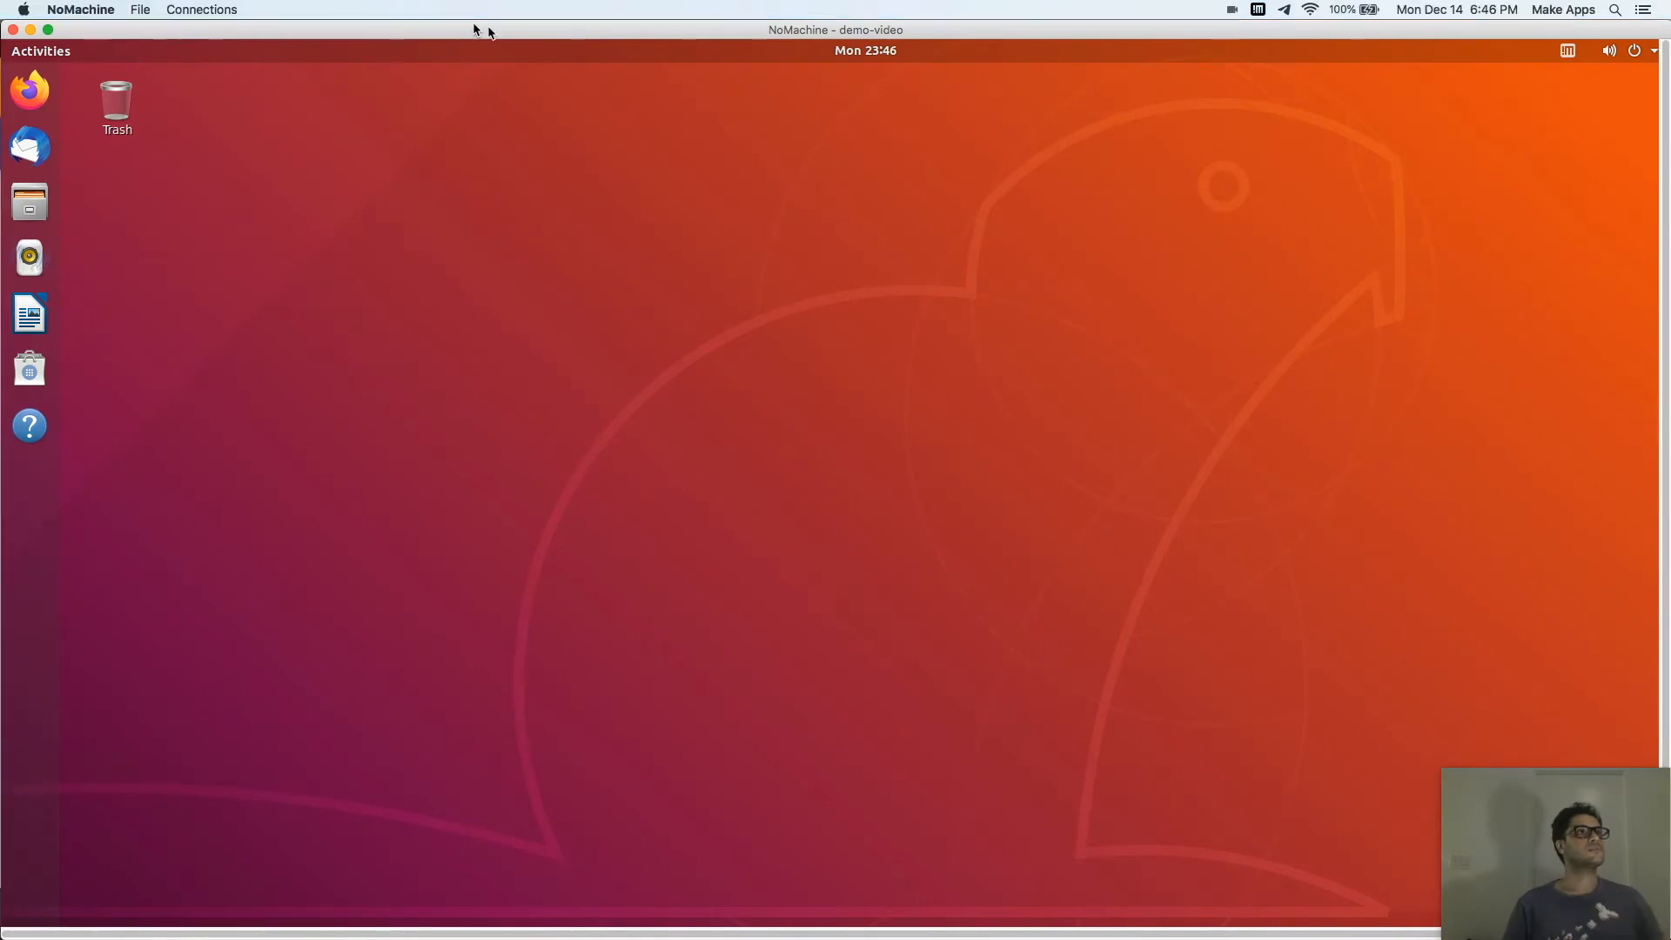
Open Firefox on the remote Ubuntu desktop and search for "download chrome"
click(30, 89)
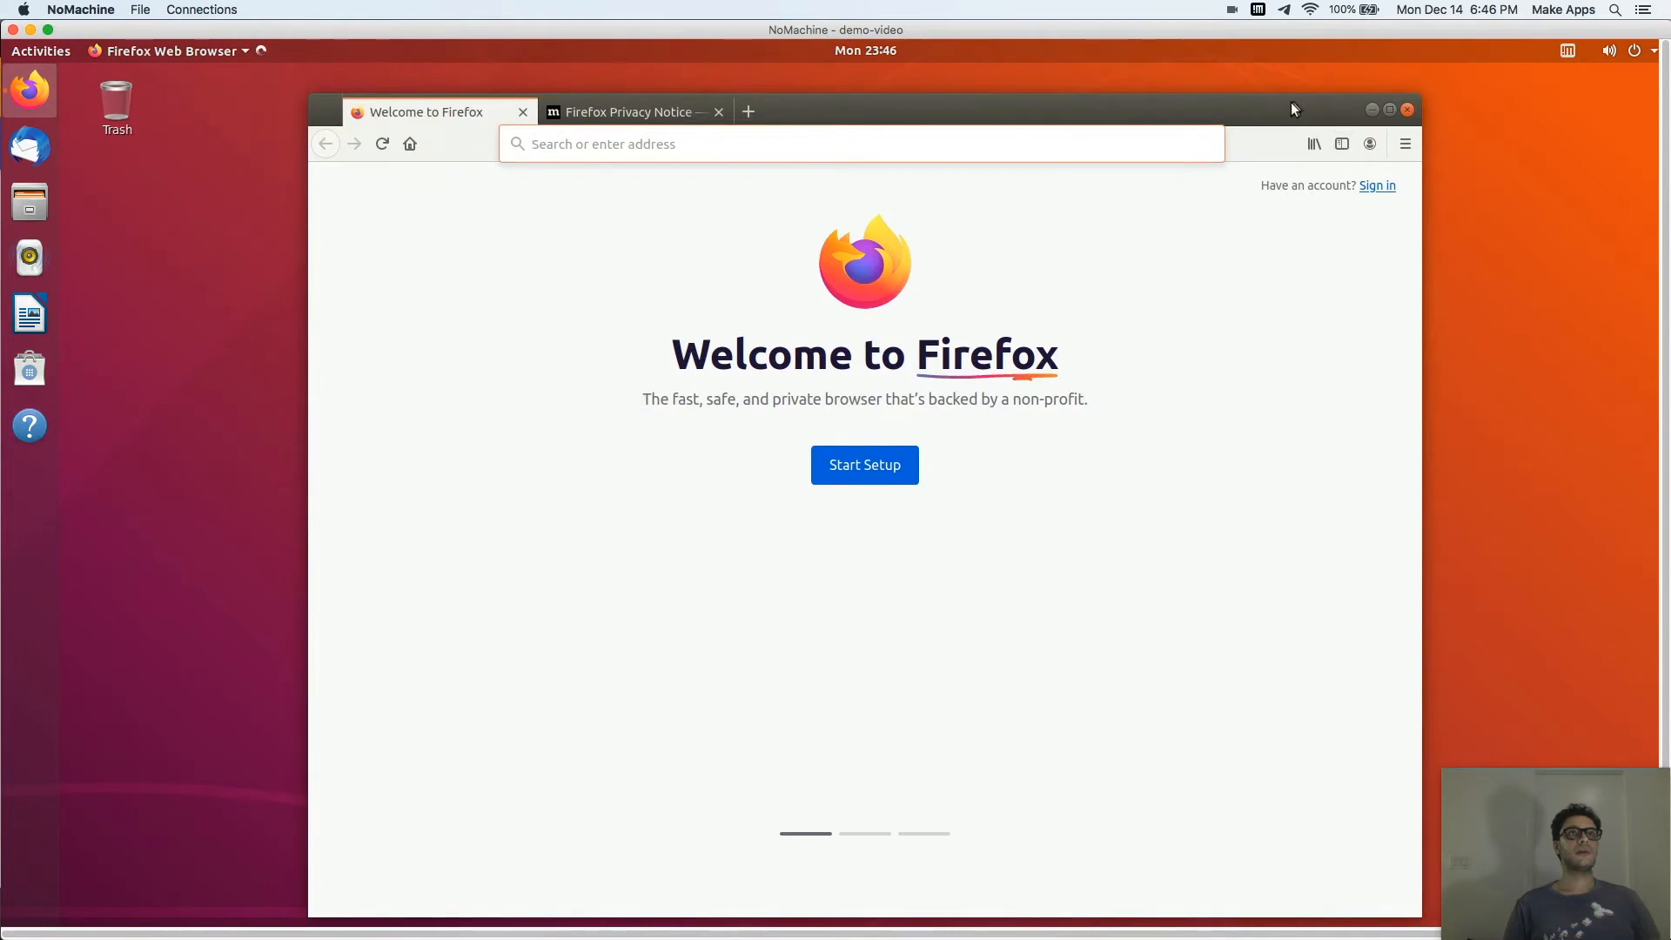
click(649, 317)
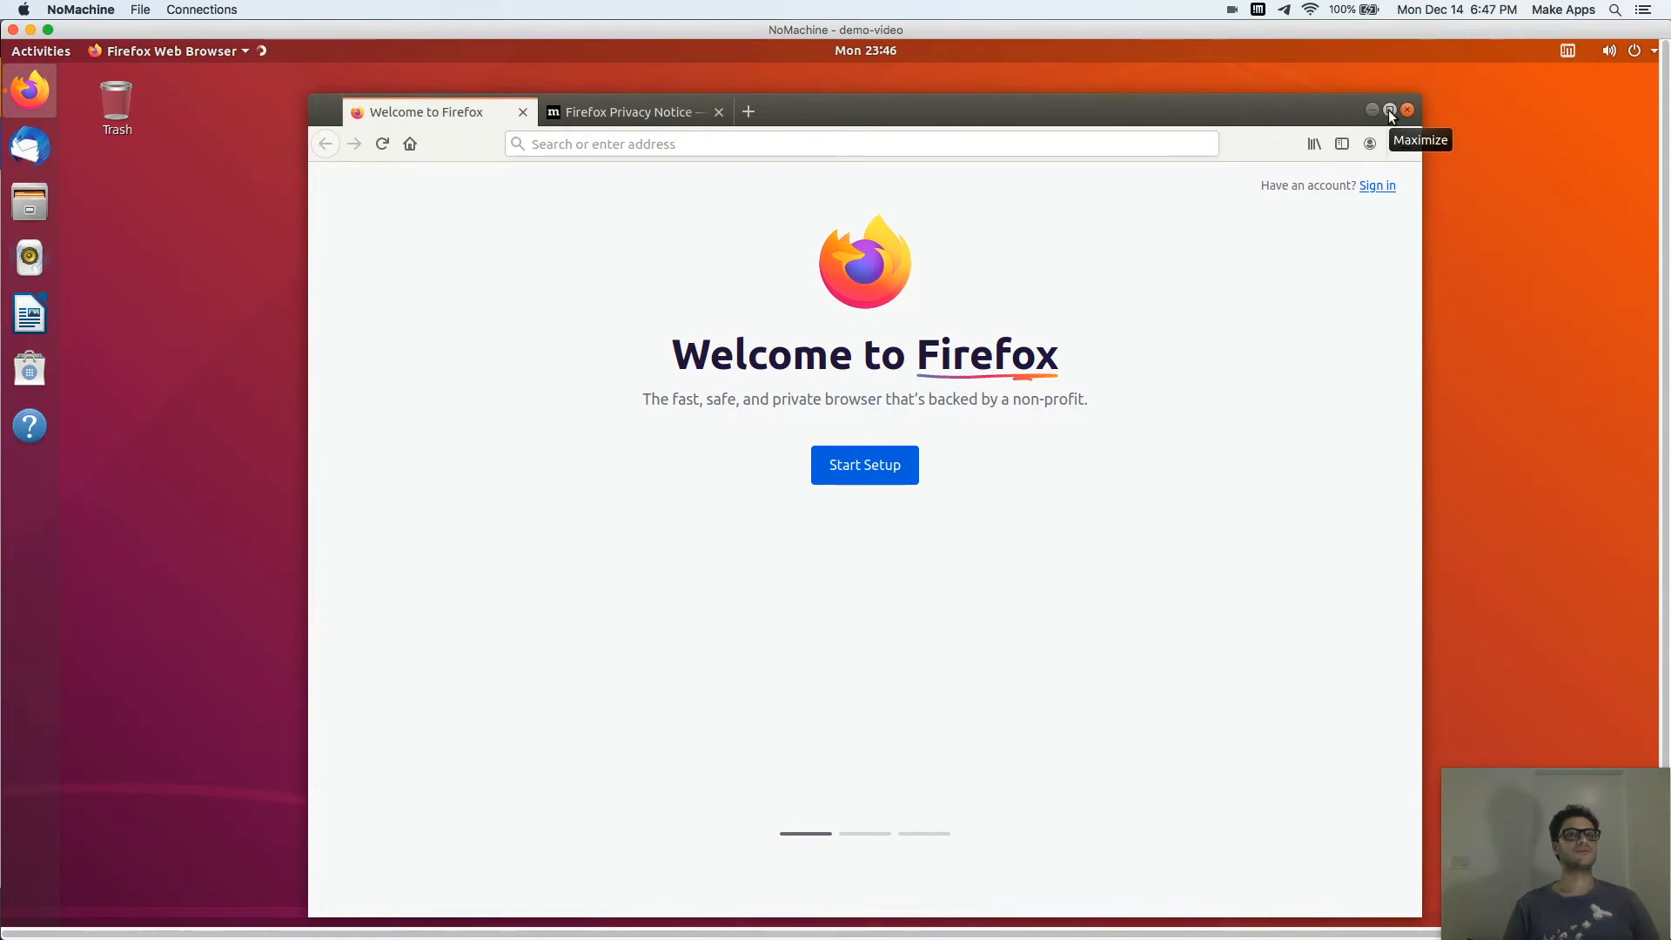
click(985, 139)
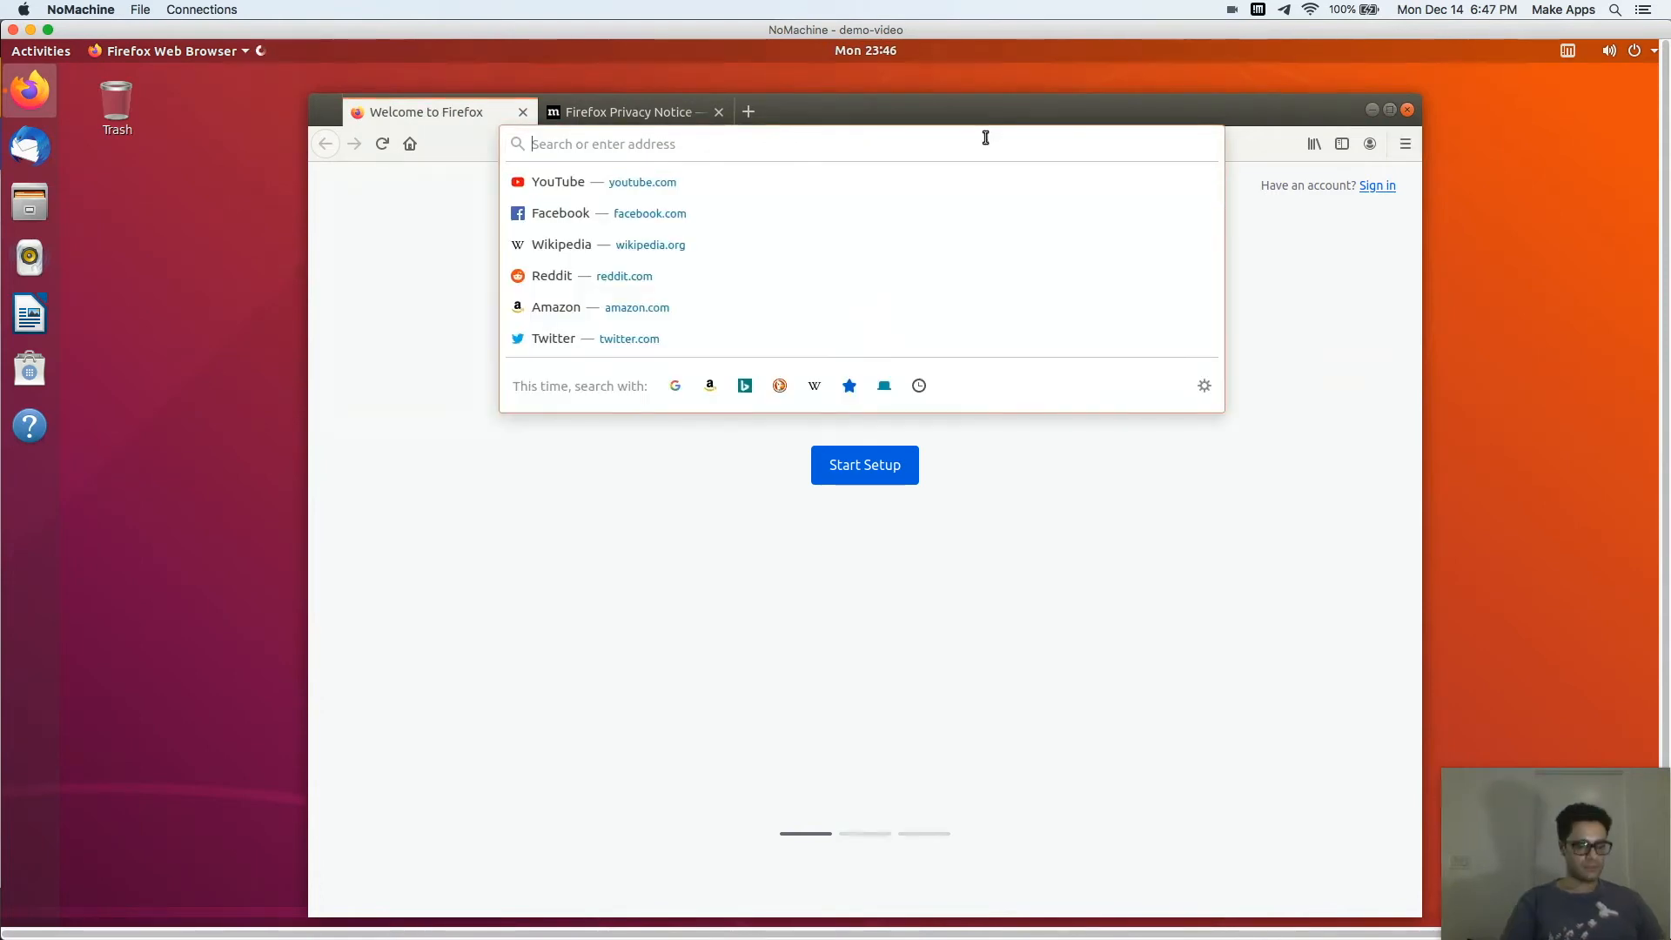
text(download chrome)
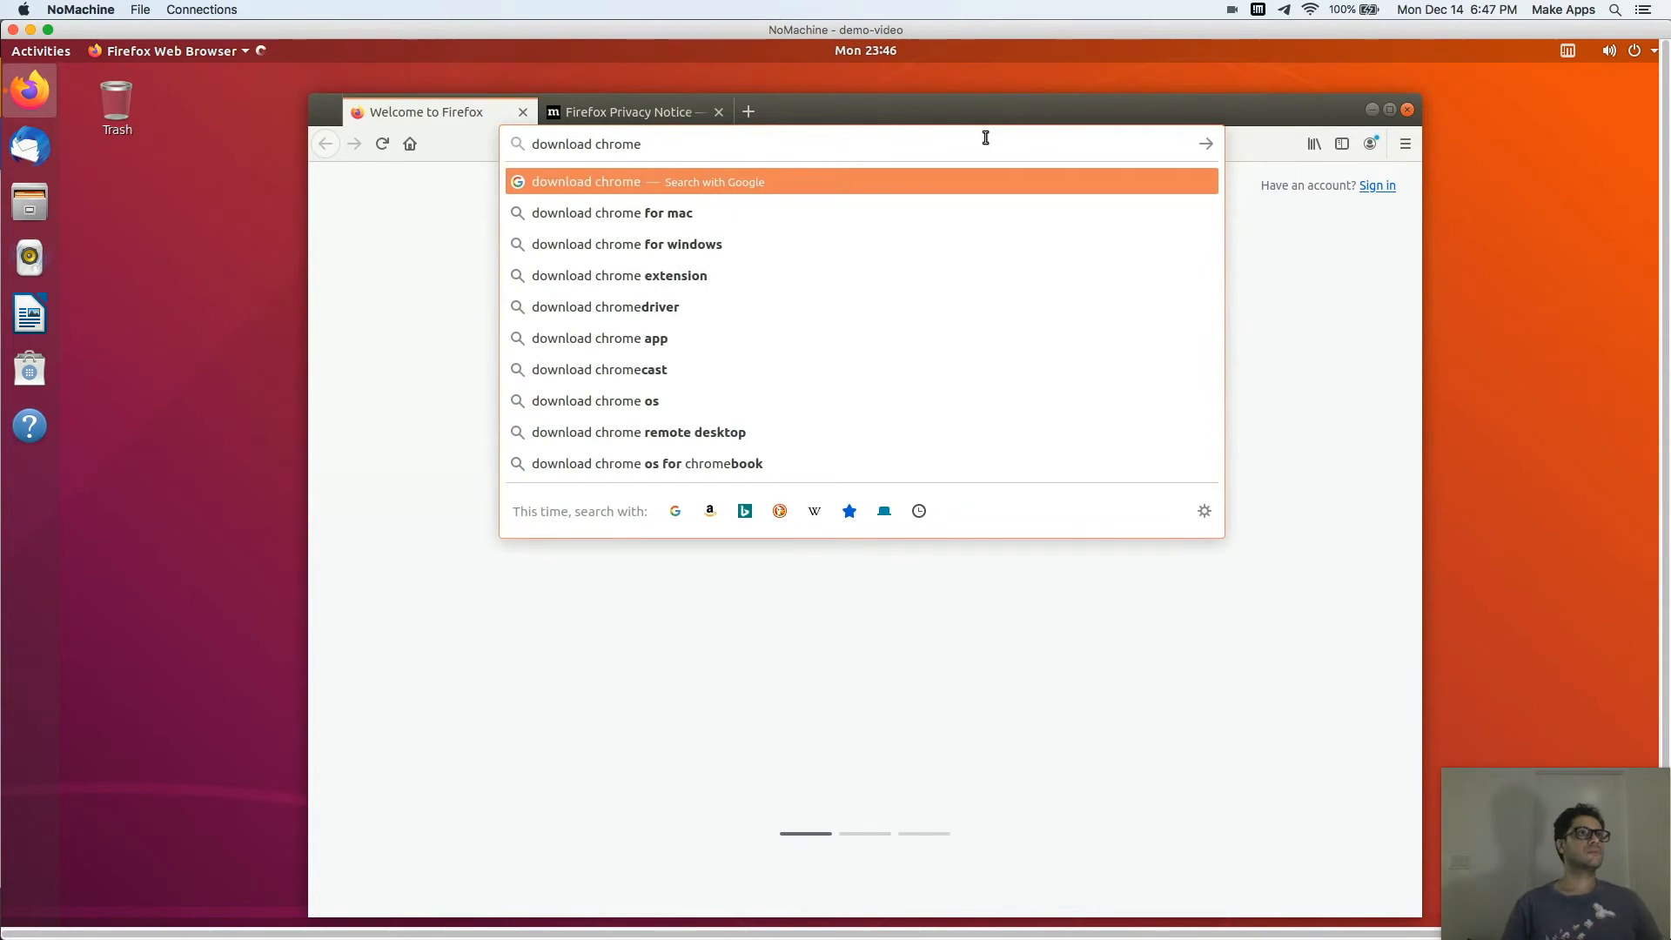
key(Return)
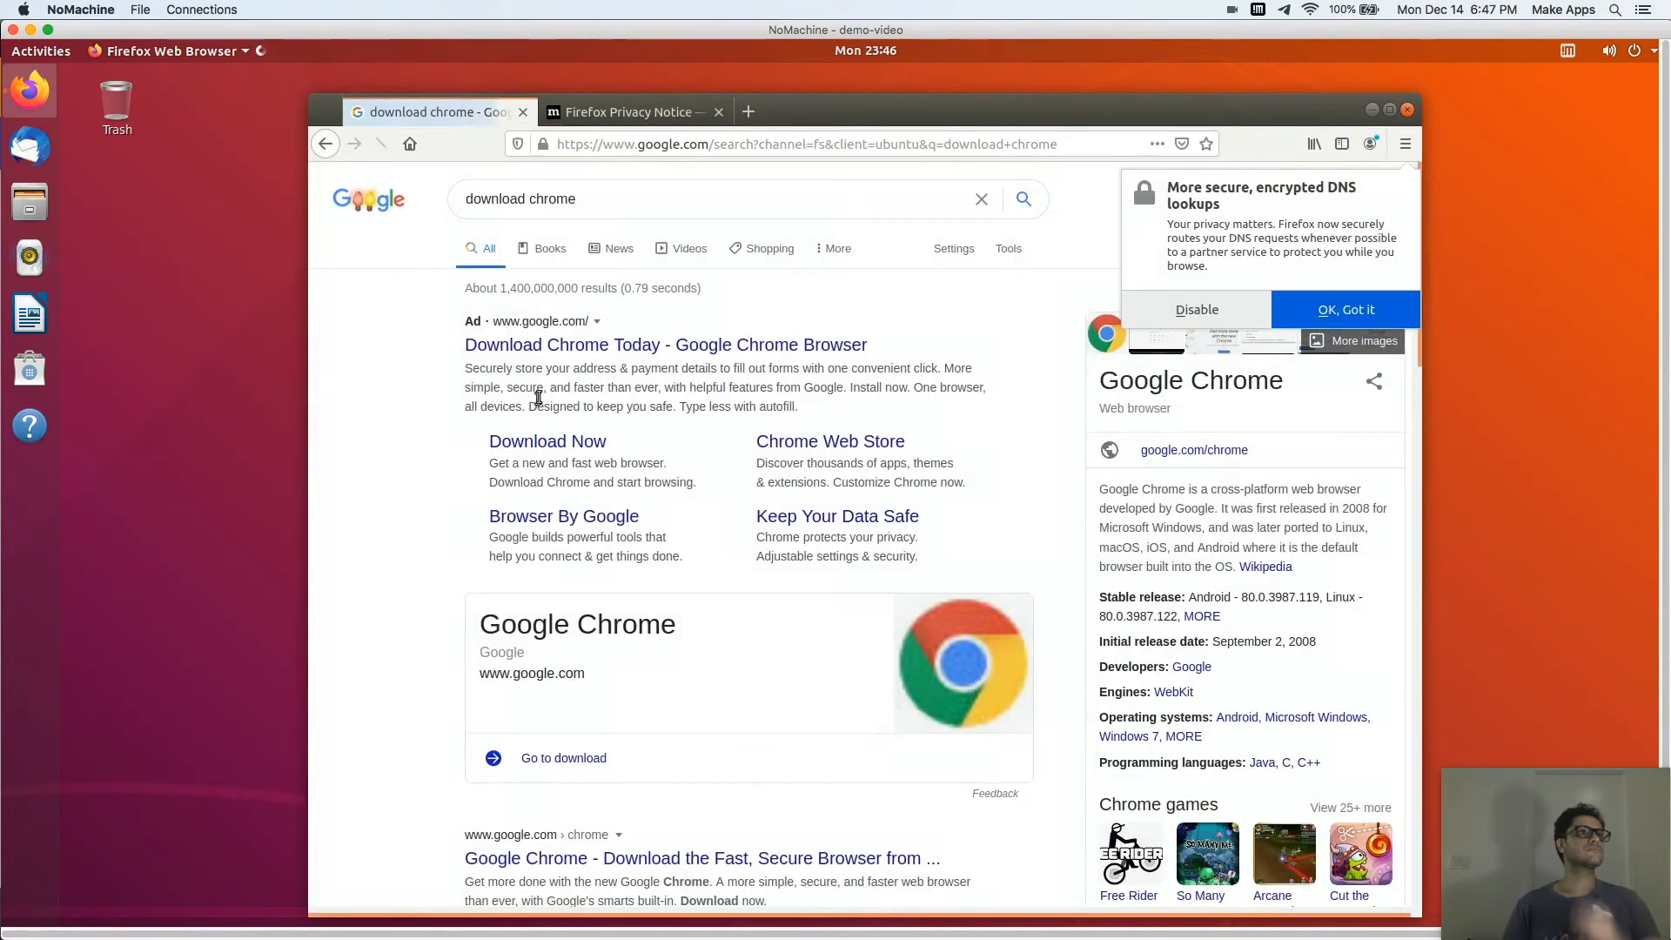
Open Google's Chrome page from the search results and decline the Ubuntu 20.04.1 LTS upgrade
click(586, 348)
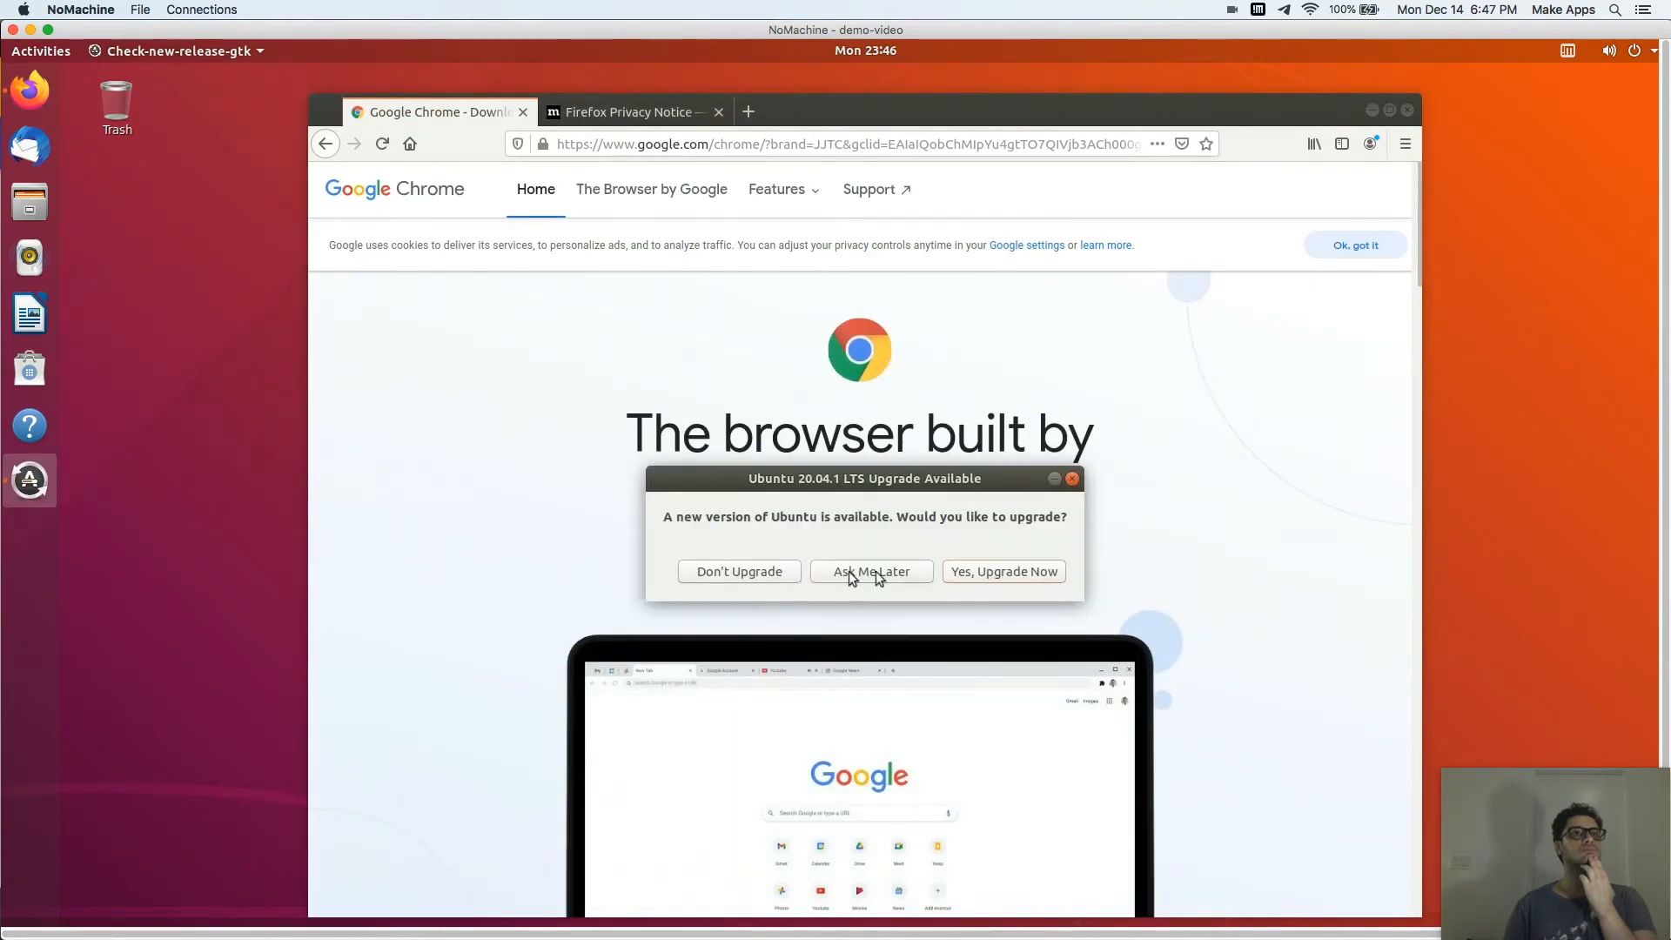
click(744, 571)
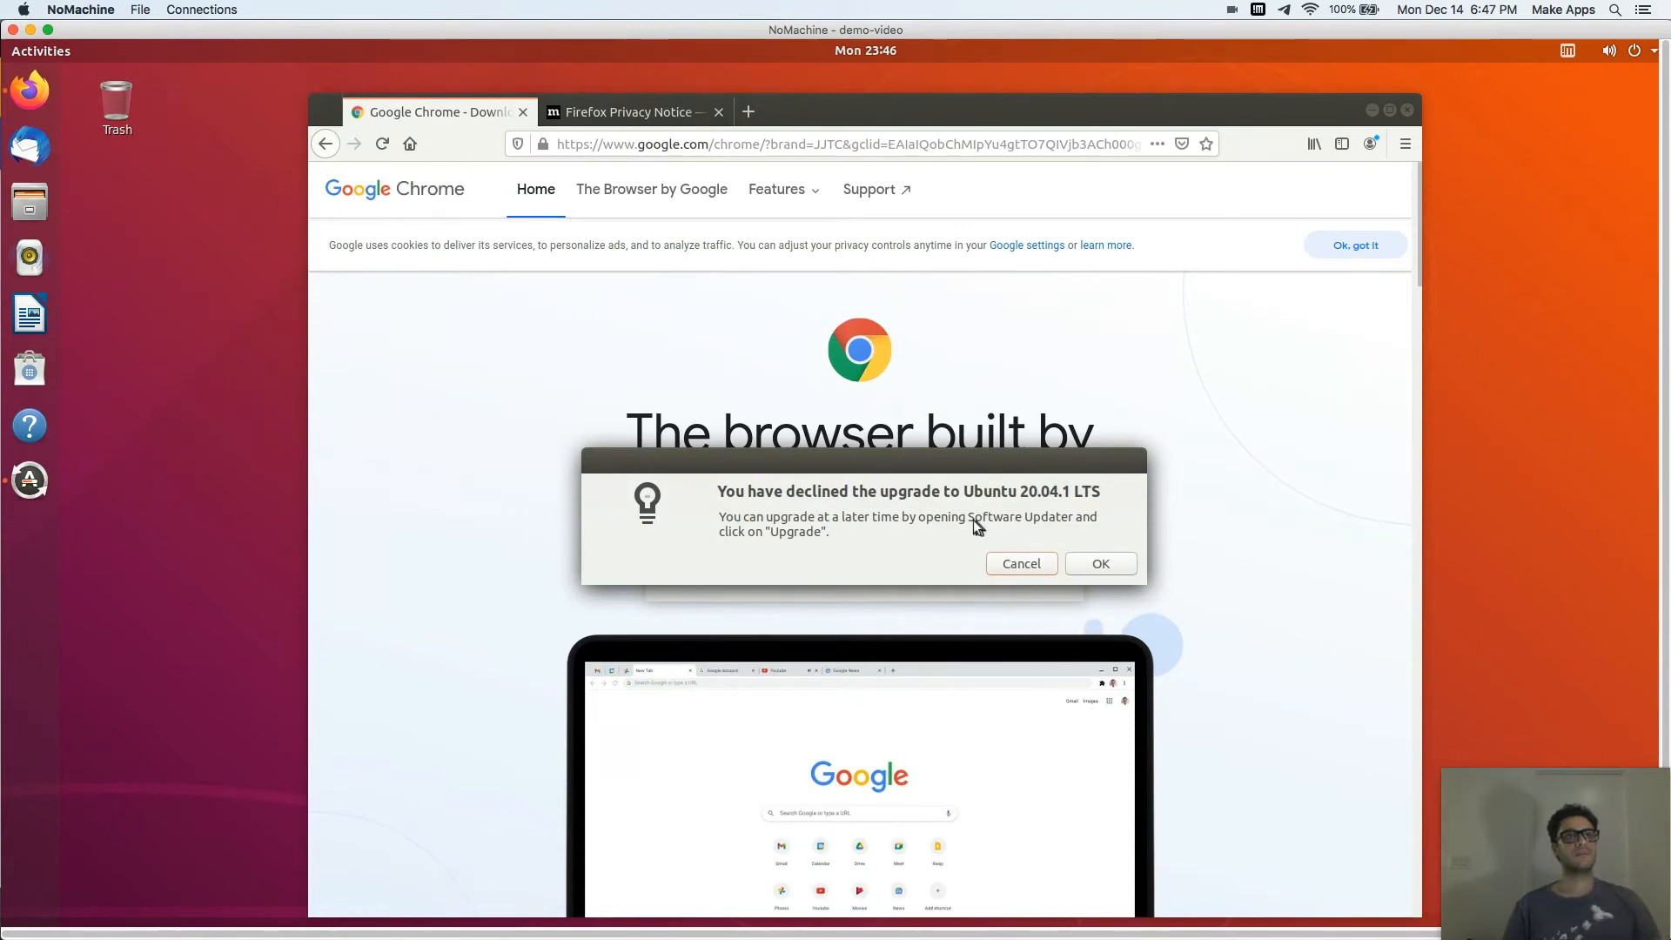
click(1096, 565)
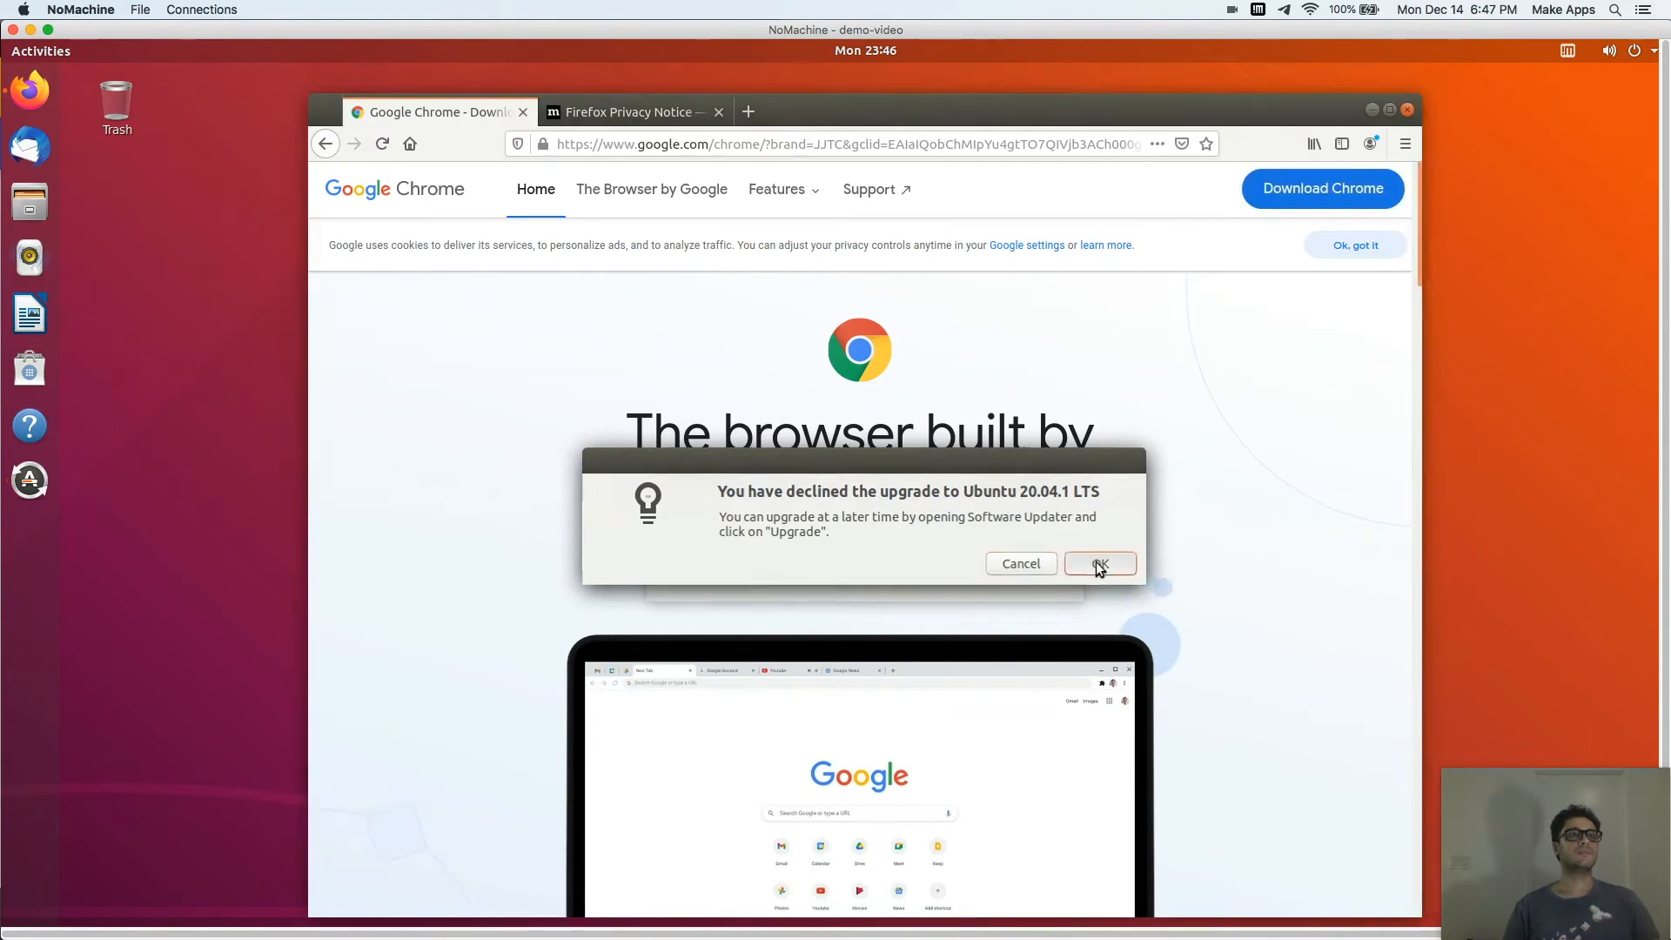
Download the 64 bit .deb Chrome package for Debian/Ubuntu and open it with Software Install
click(1334, 194)
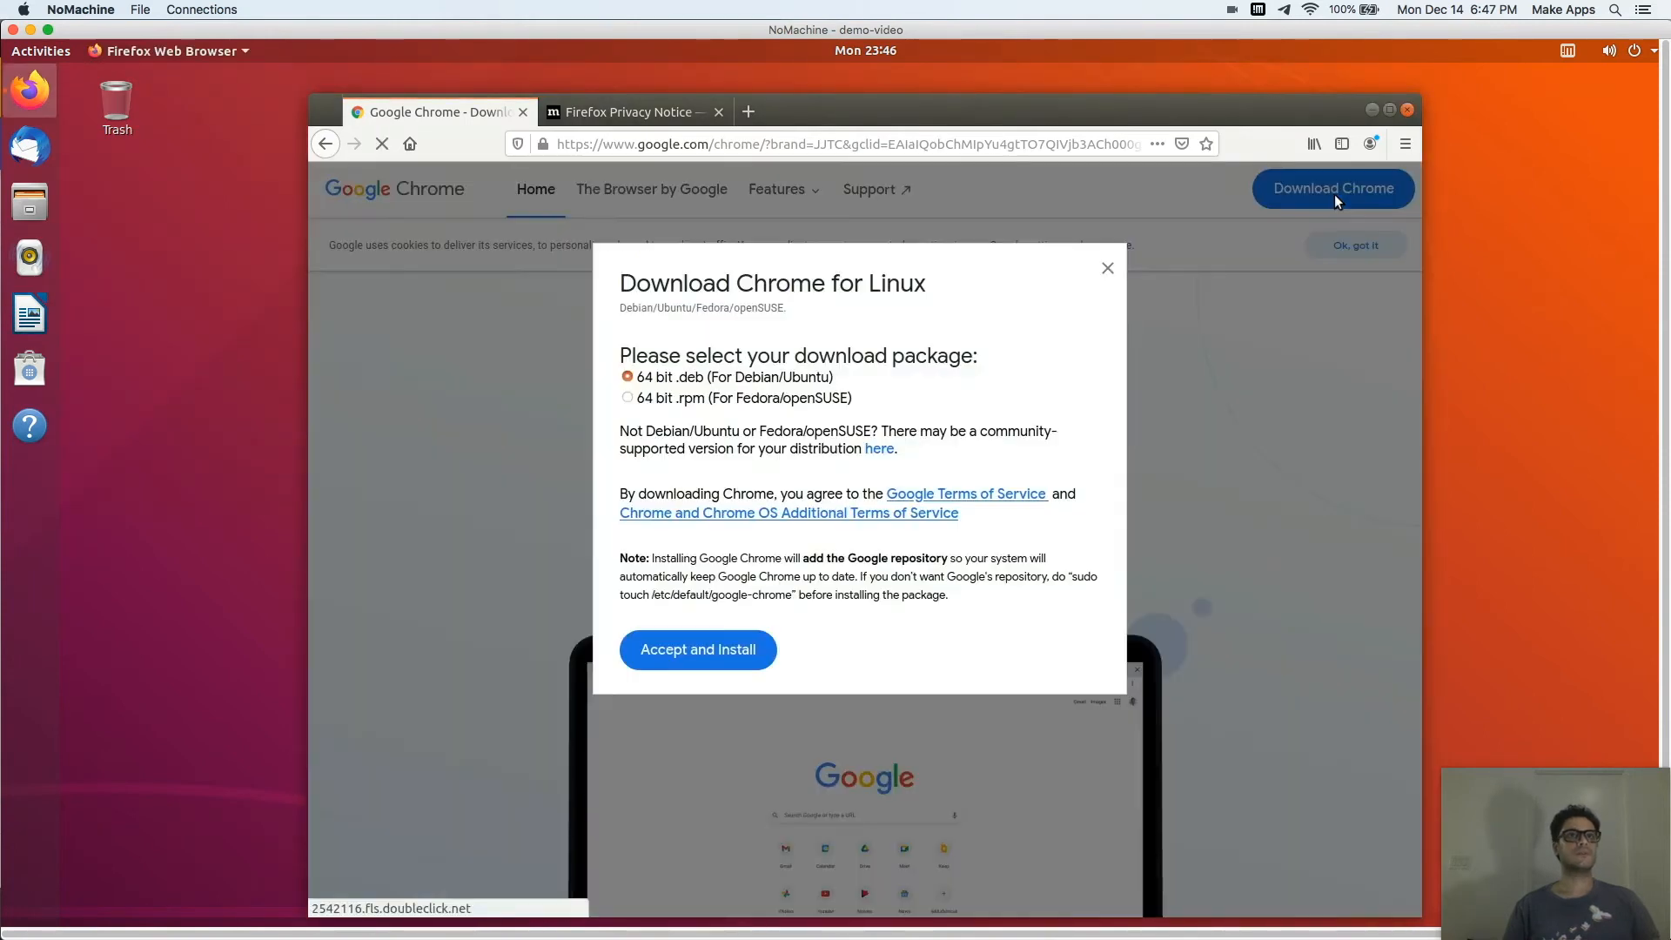
click(684, 649)
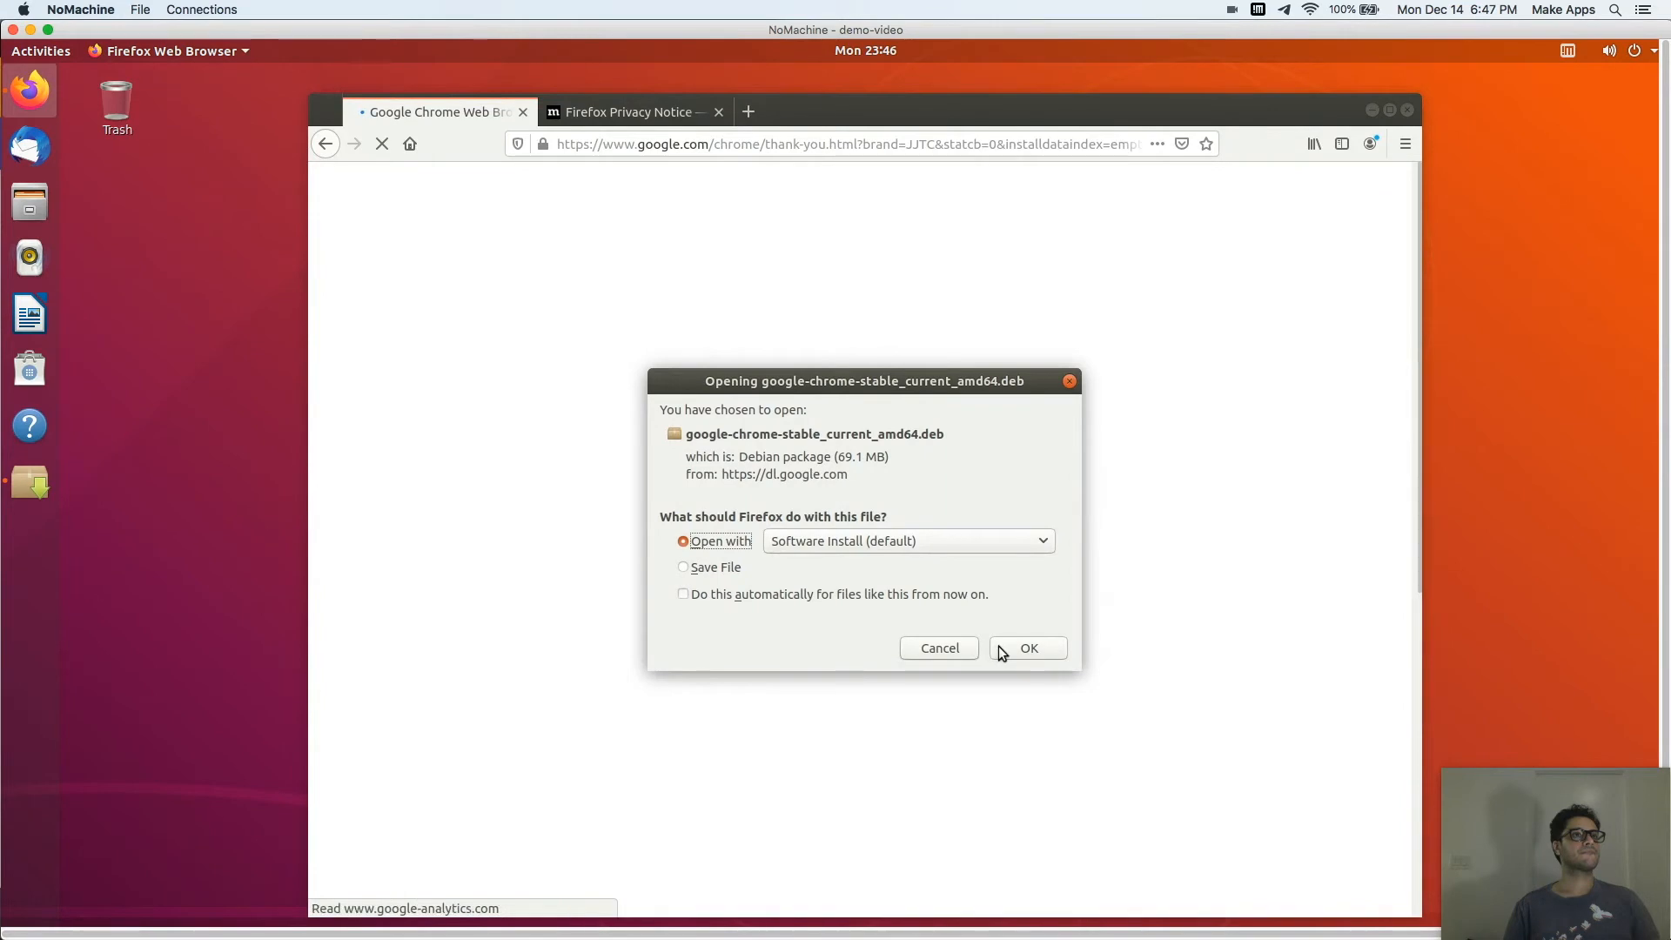
click(1027, 648)
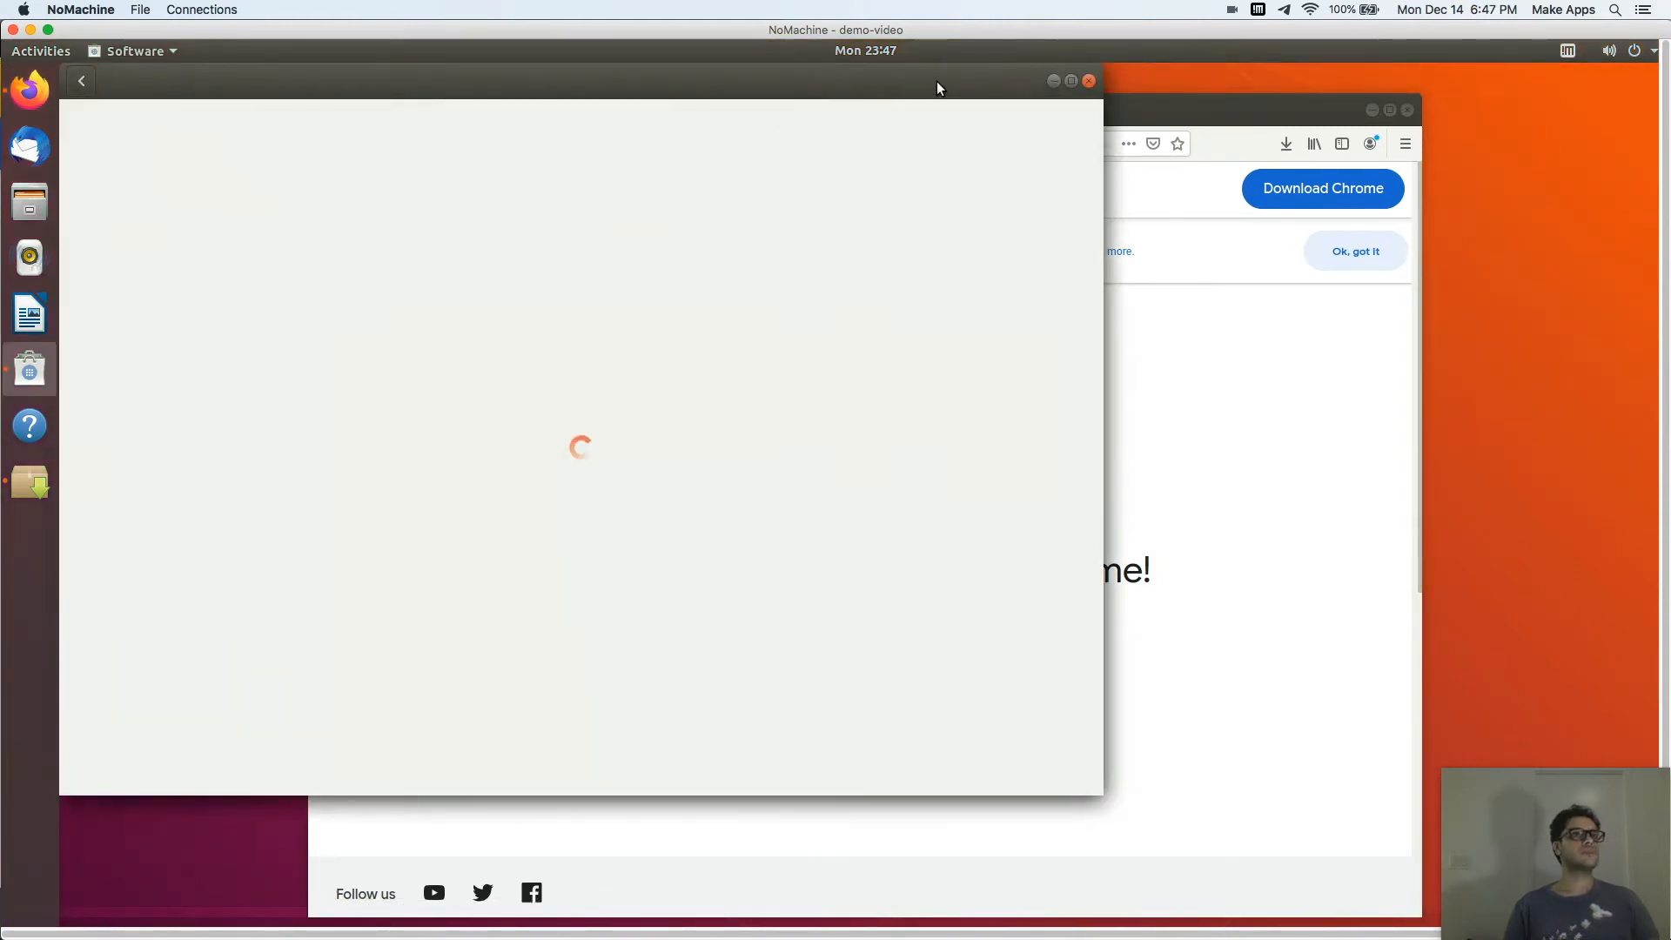
click(1319, 468)
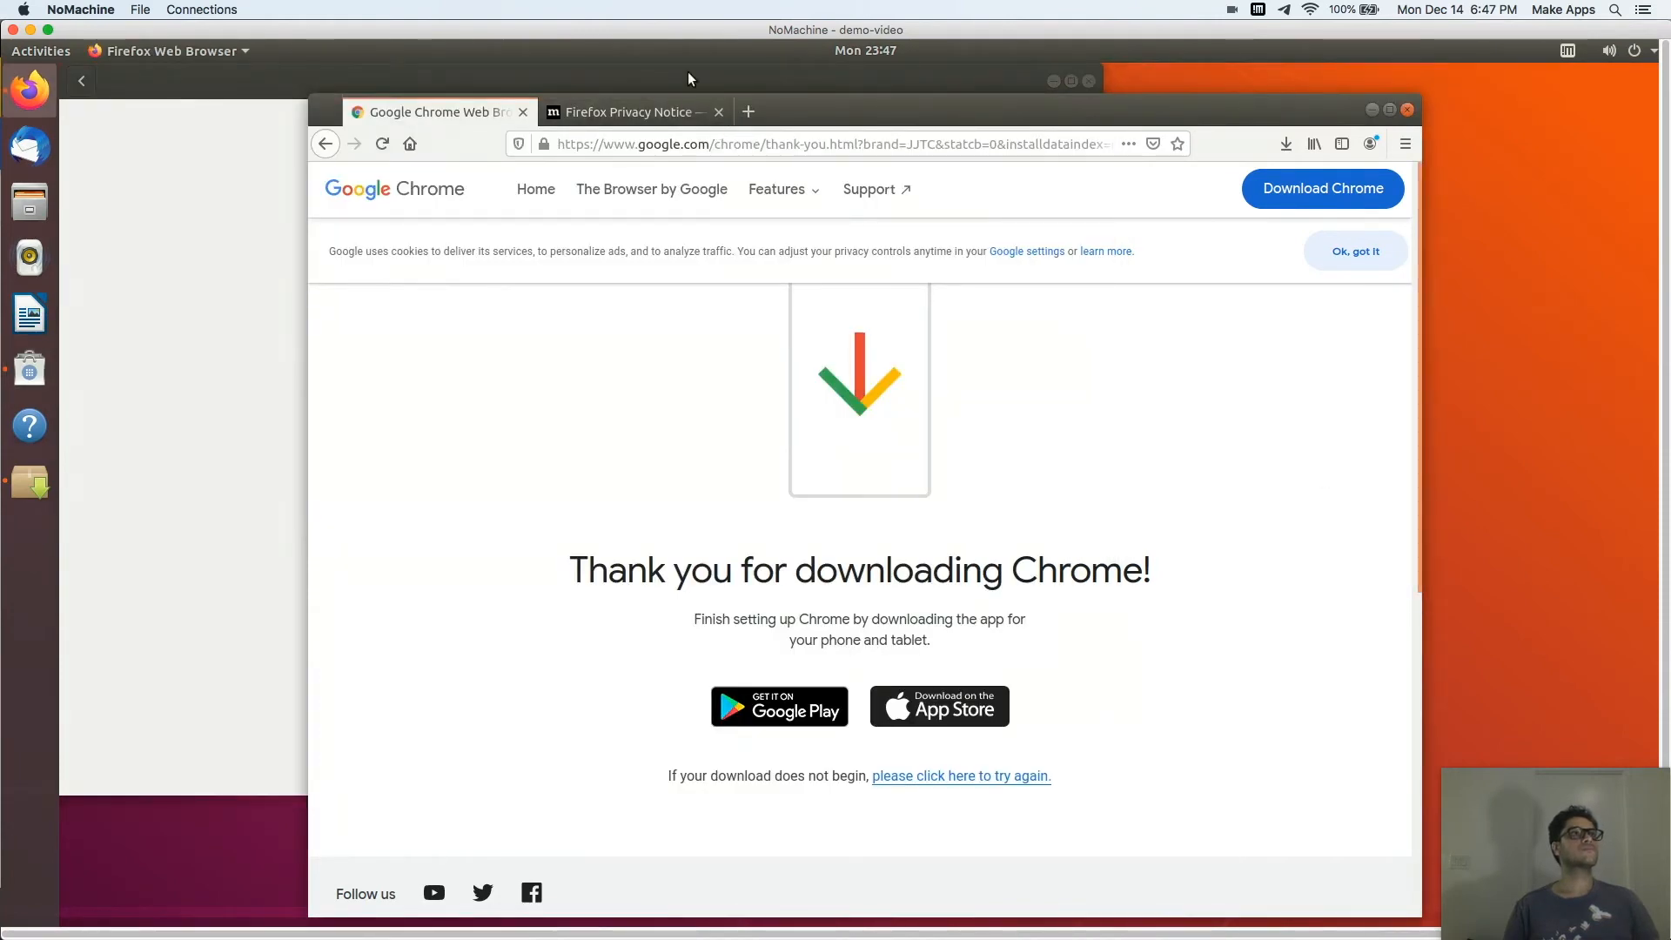
click(687, 71)
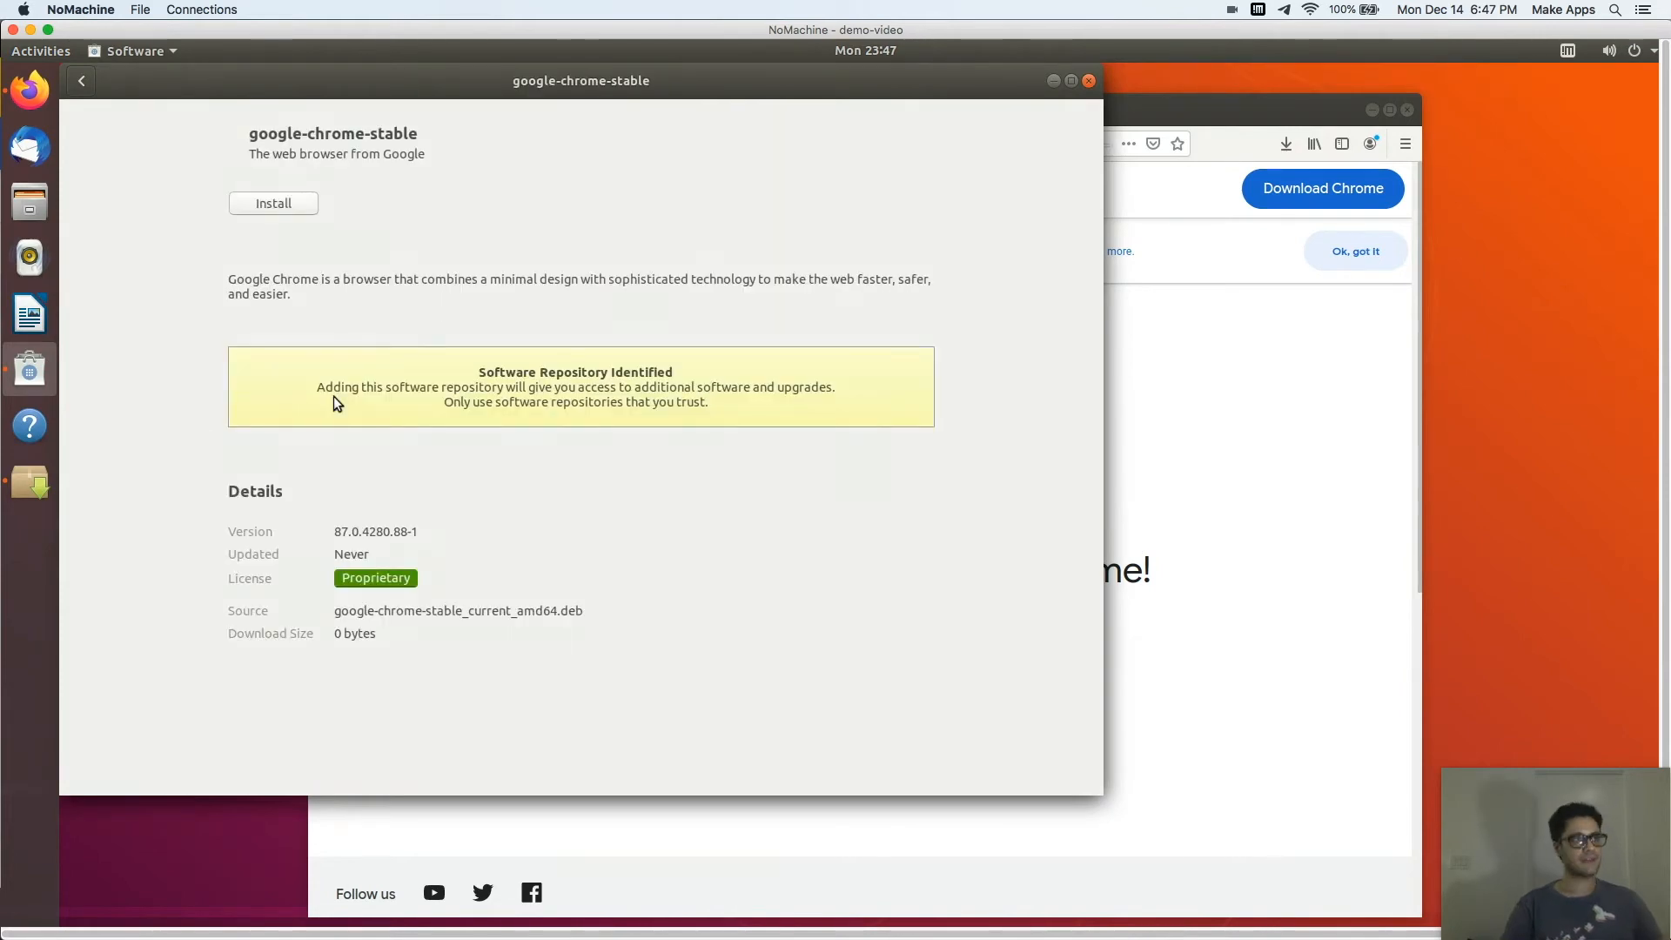
key(super)
click(332, 395)
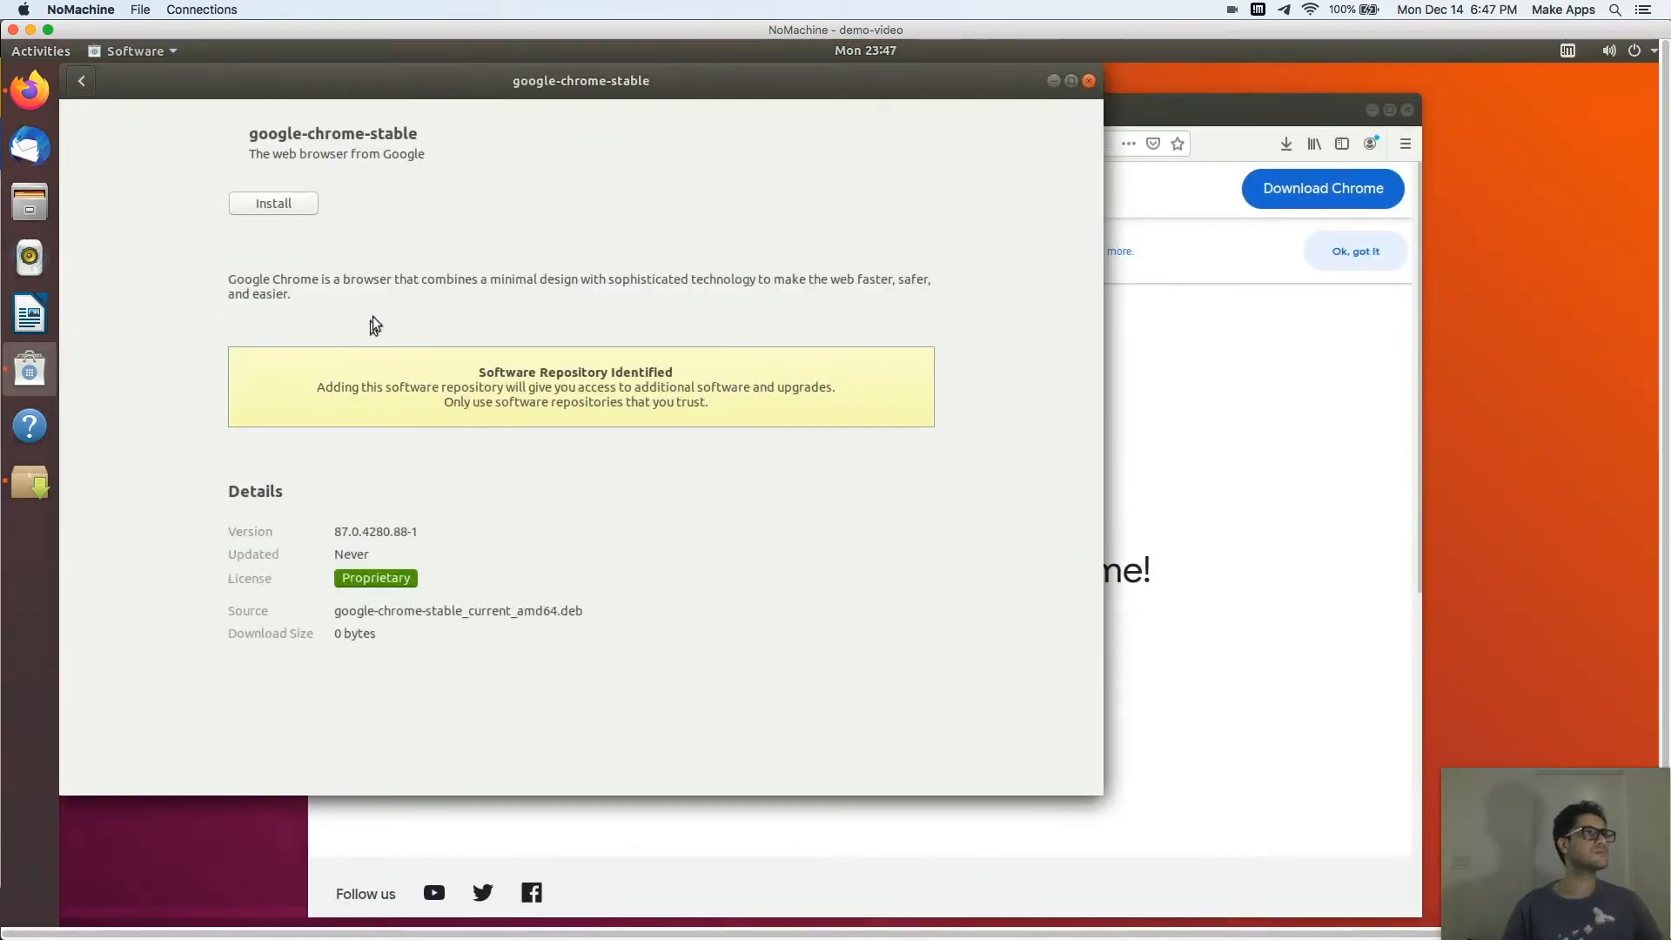
Install the google-chrome-stable package and authenticate the installation with the account password
click(272, 203)
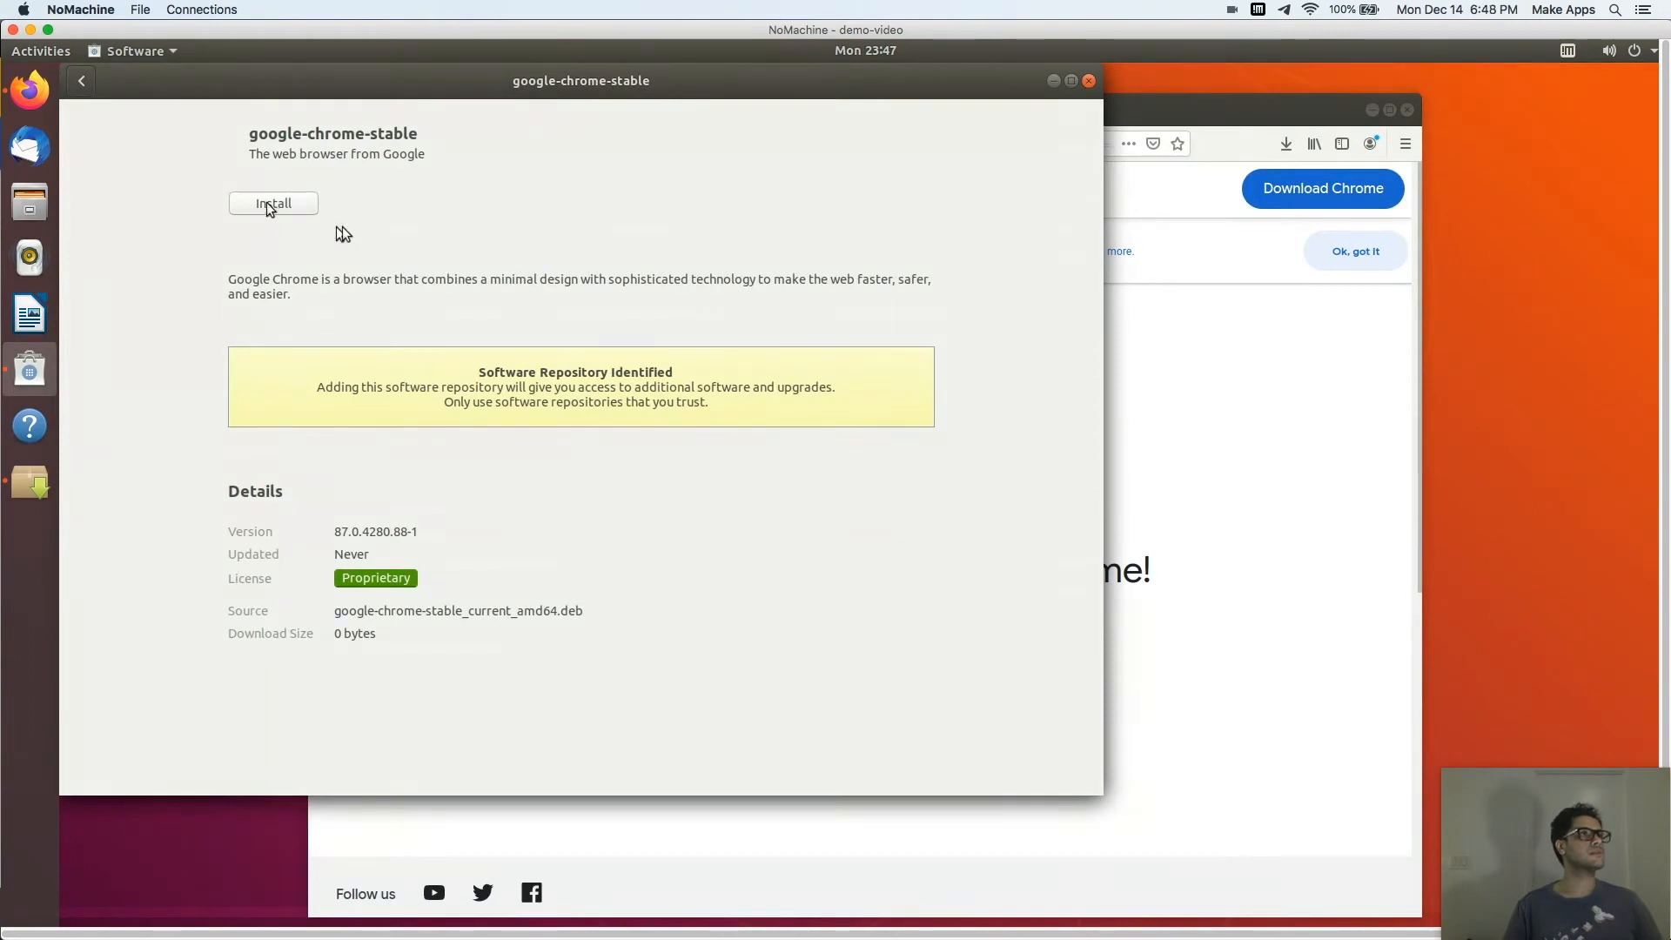
text(•••••)
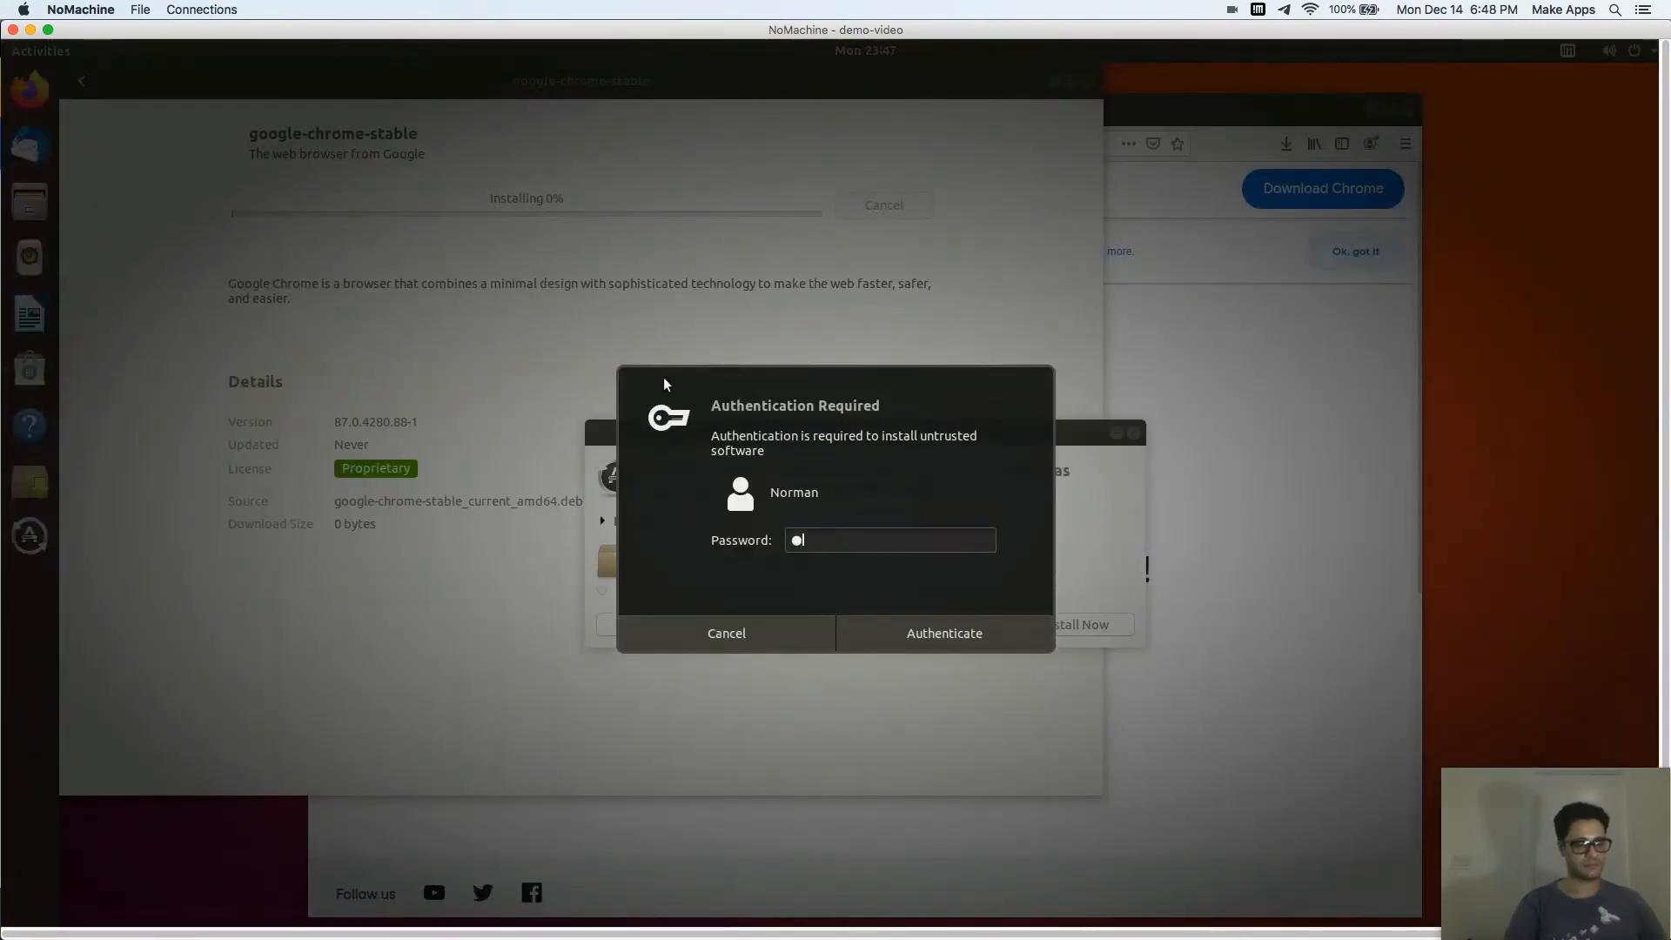
text(••••)
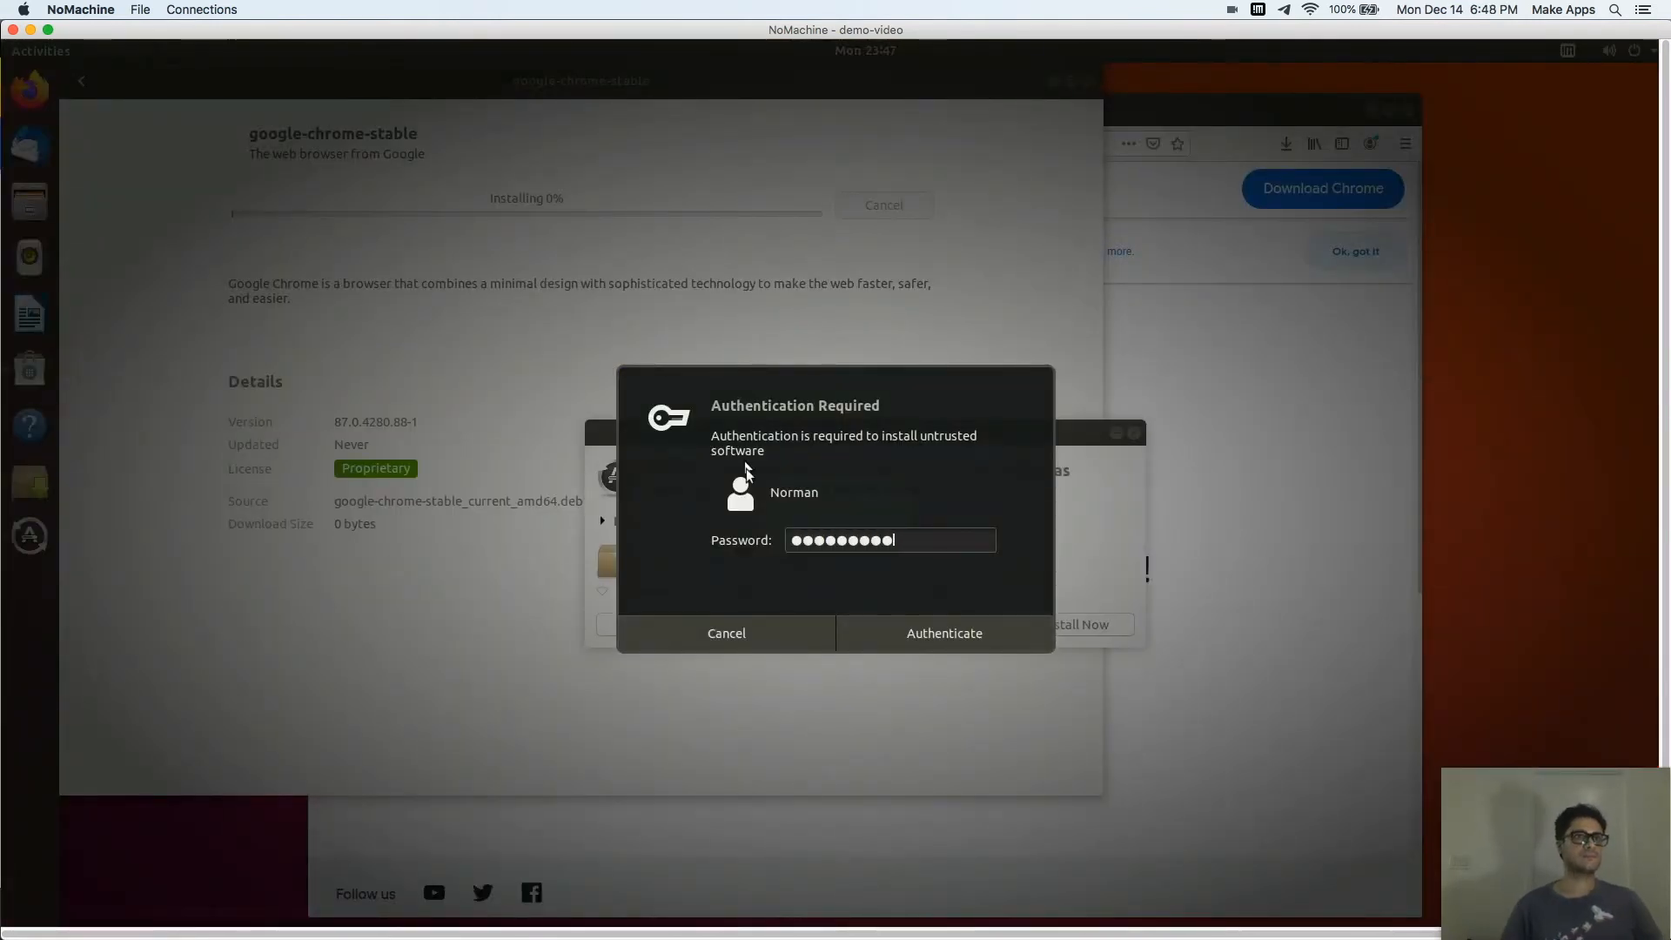
click(880, 627)
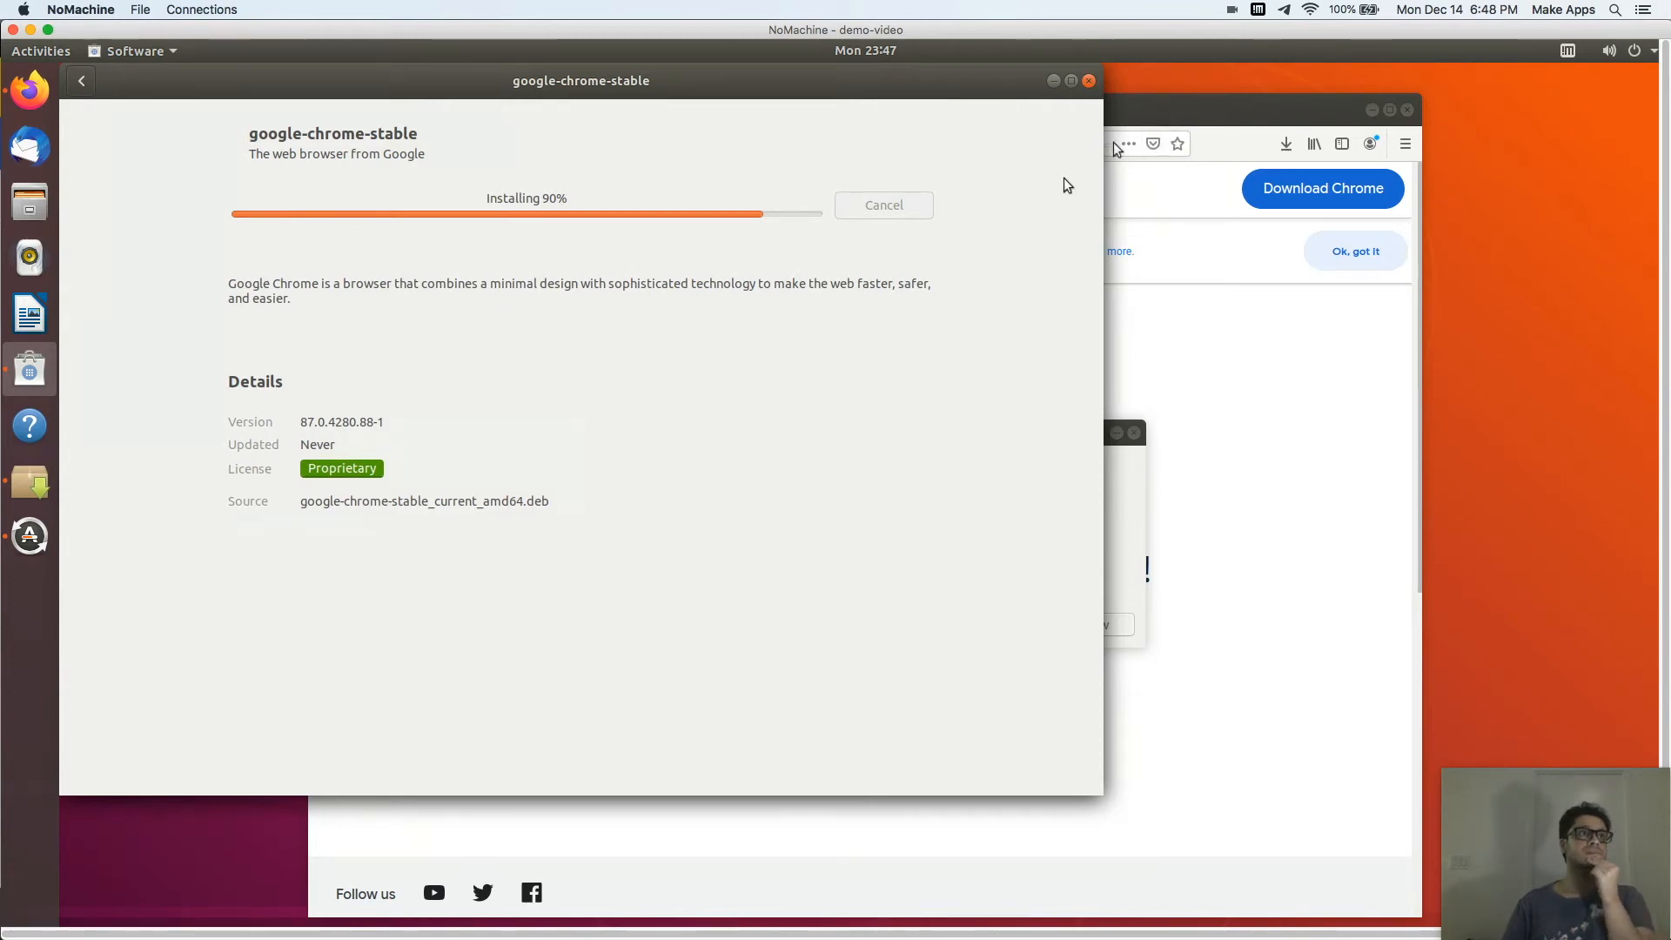
Close the Software window and quit Firefox together with its open tabs
click(1089, 81)
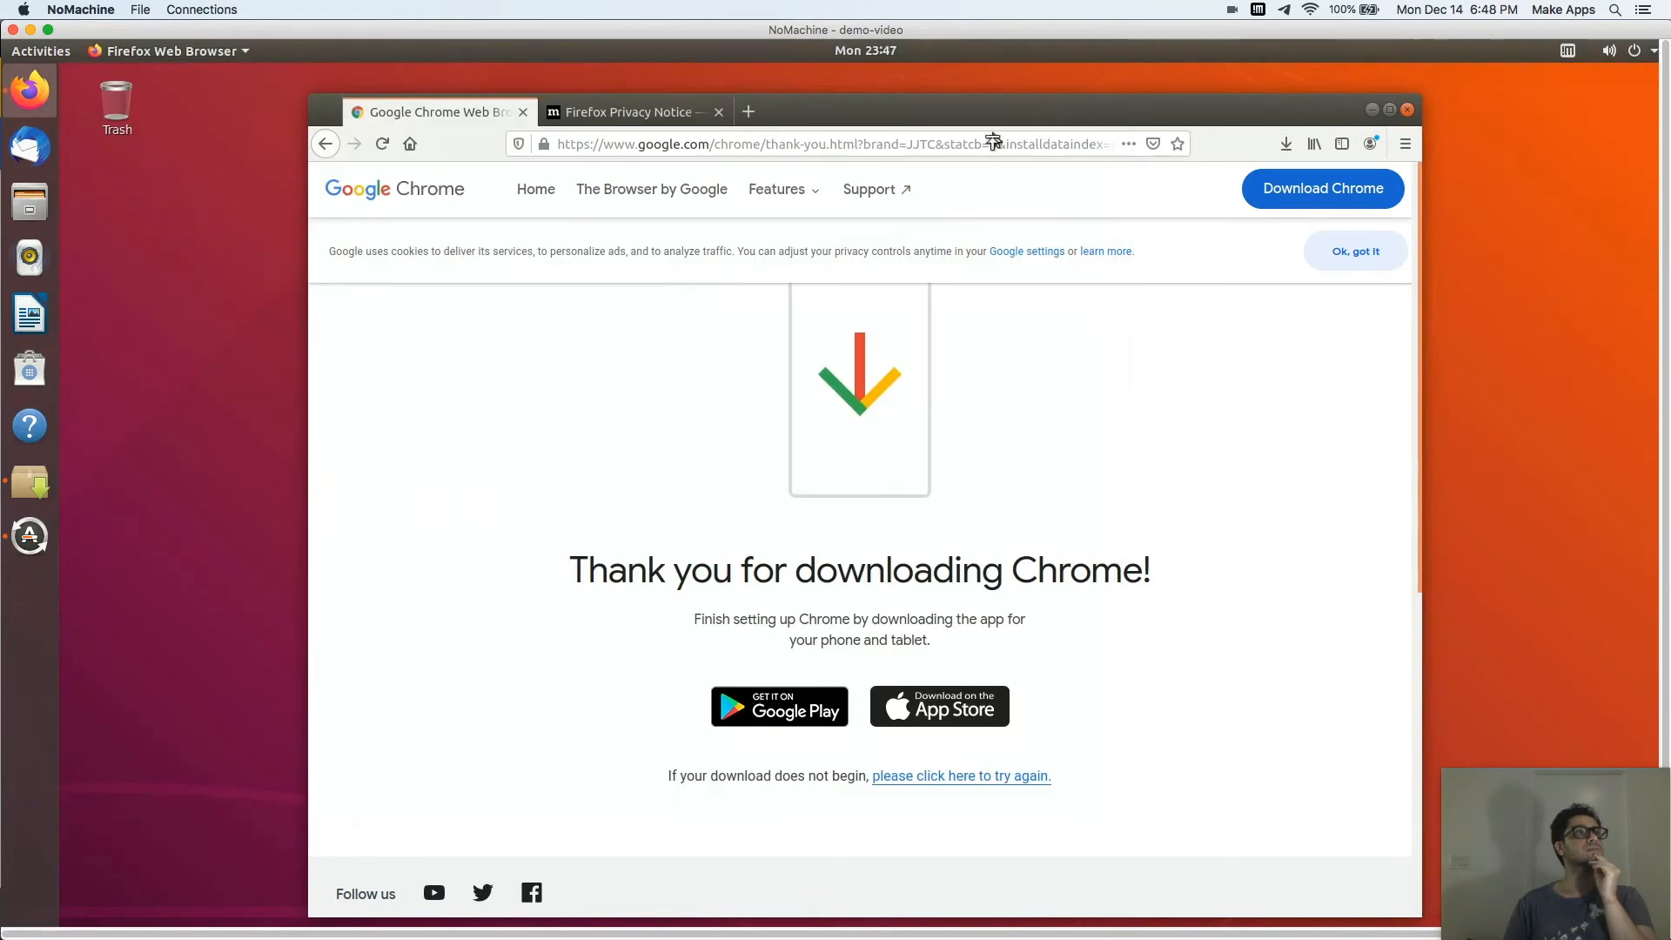
click(1408, 110)
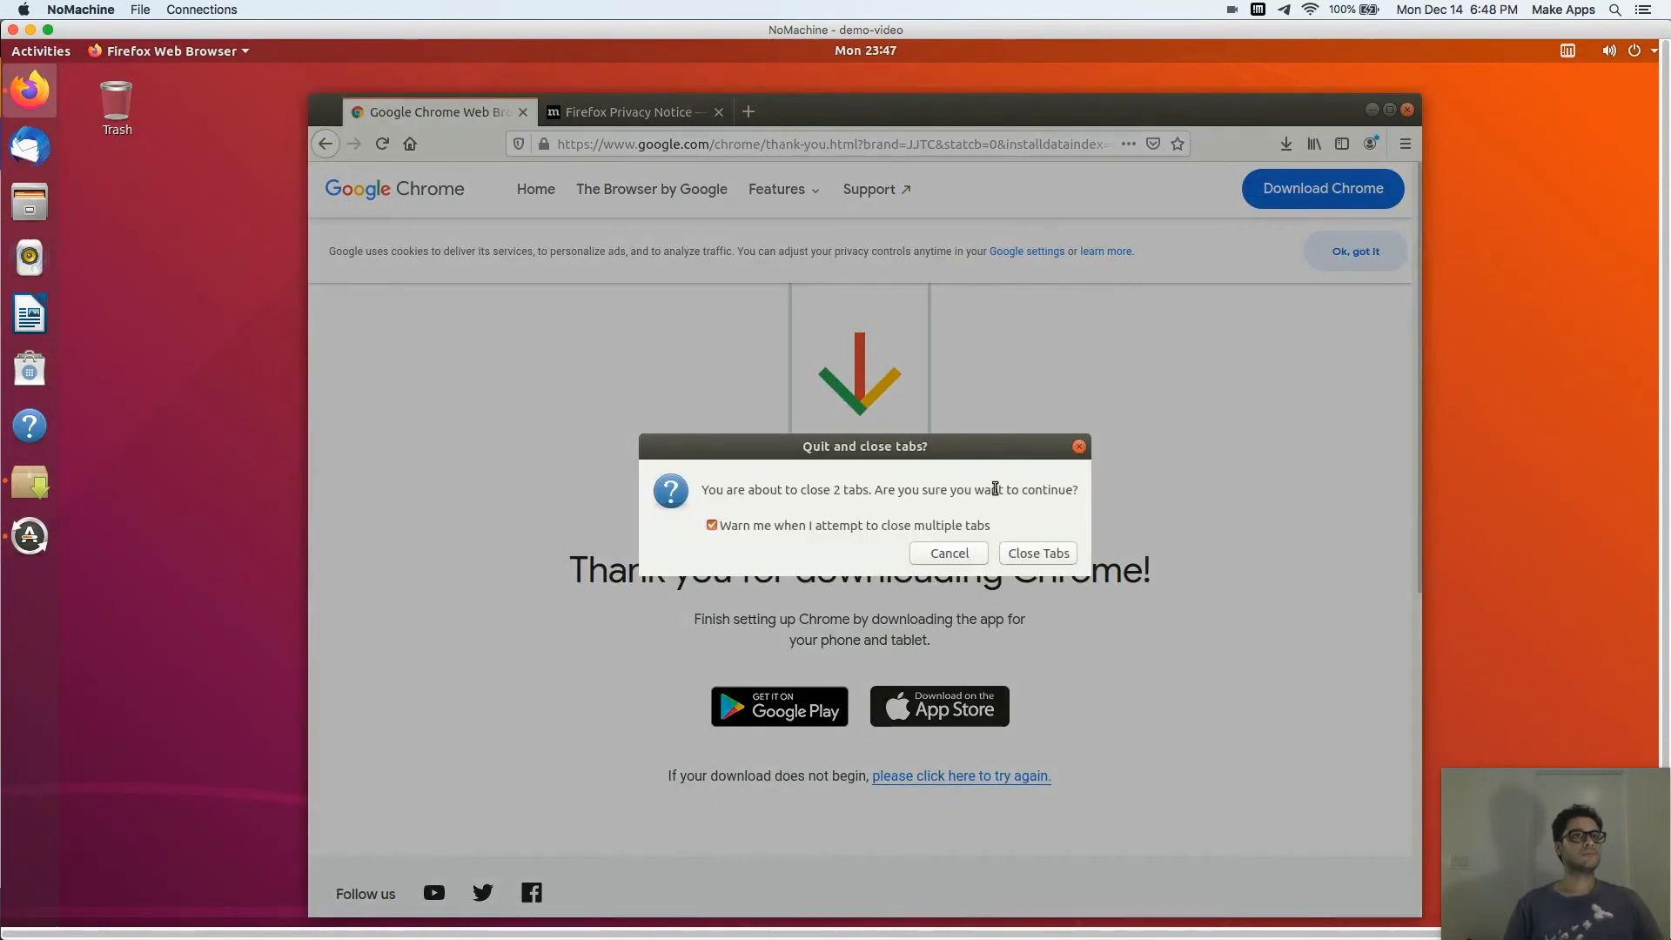
click(813, 527)
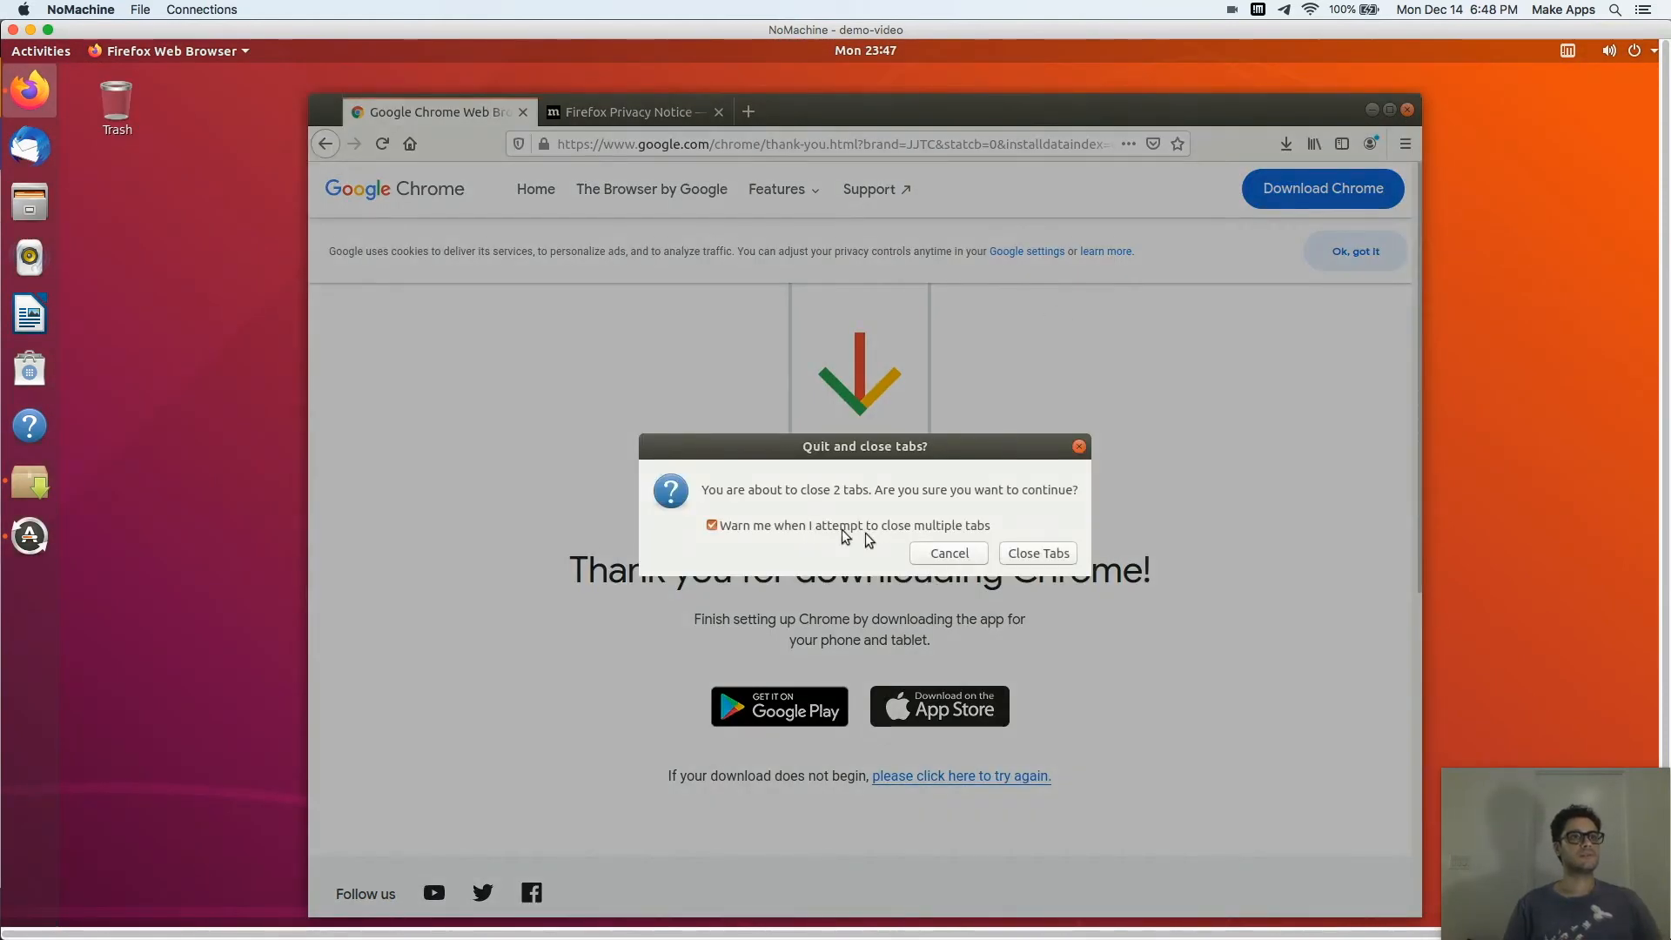
click(1037, 553)
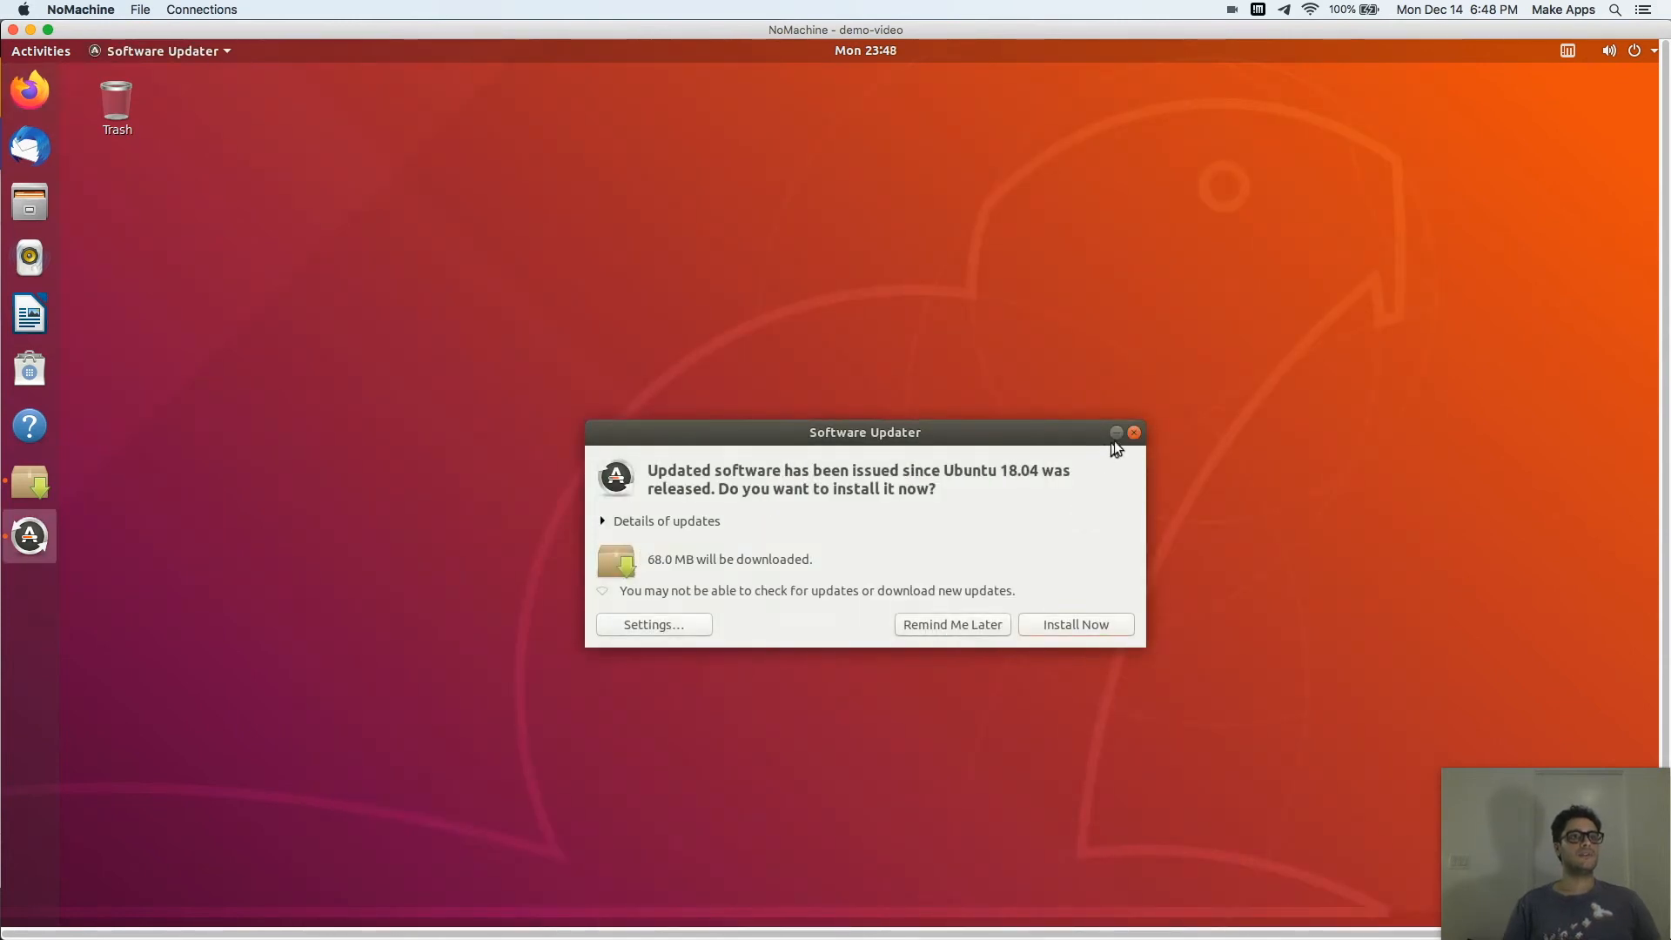
Postpone the Ubuntu software updates and decline to report the system program problem
click(955, 626)
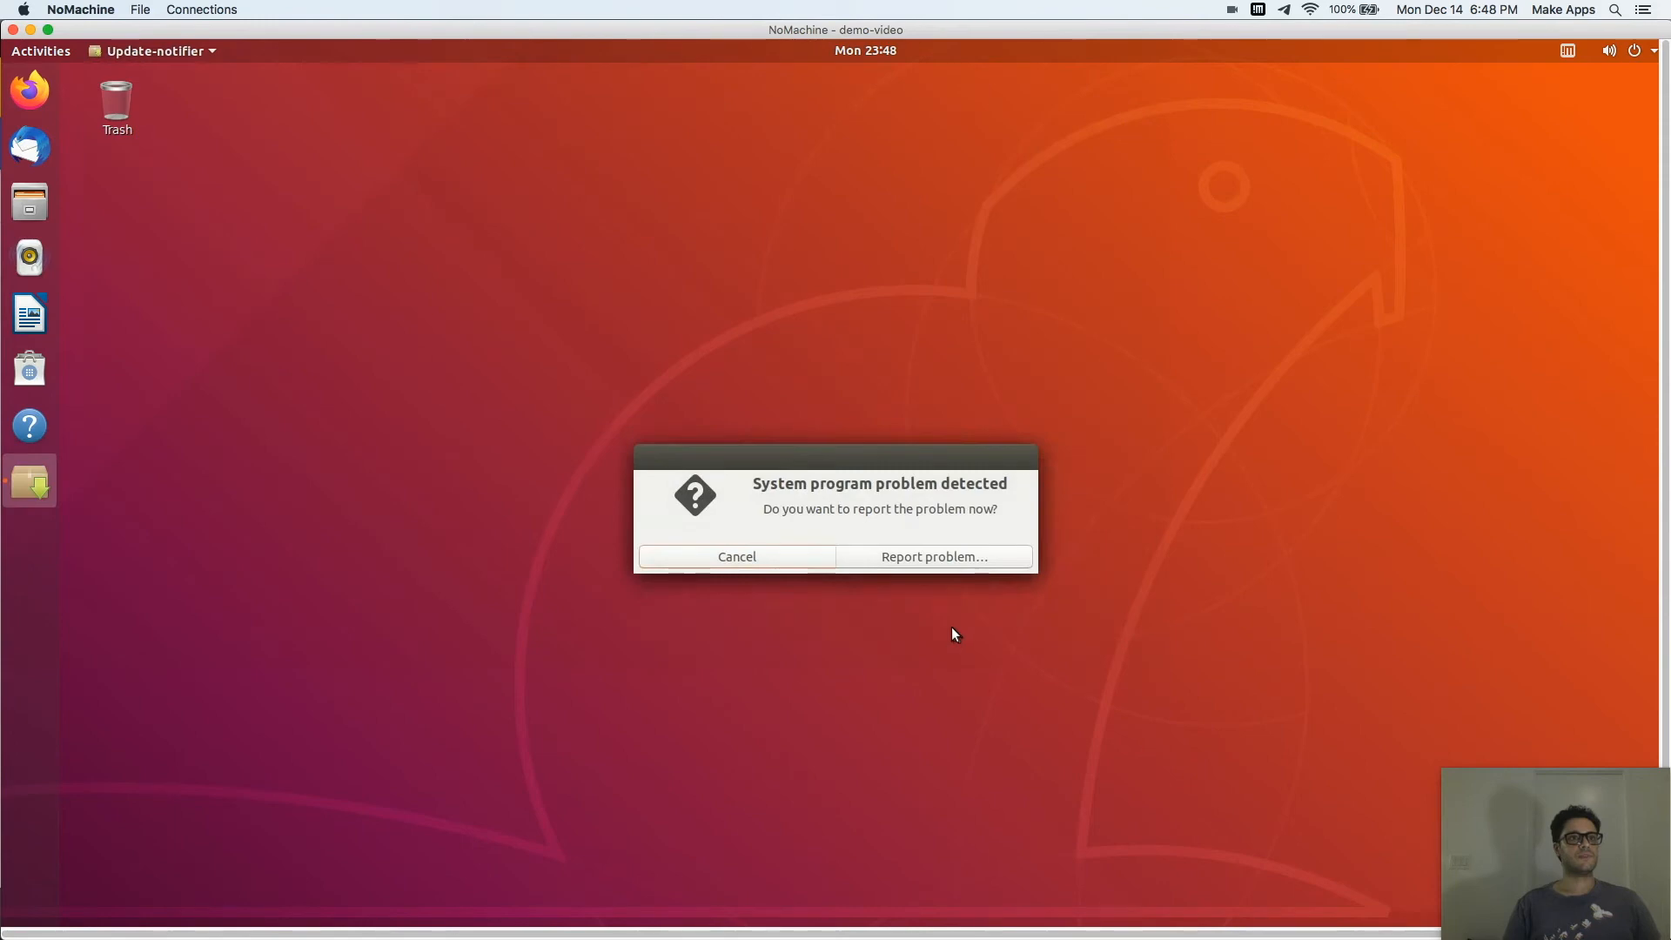
click(749, 555)
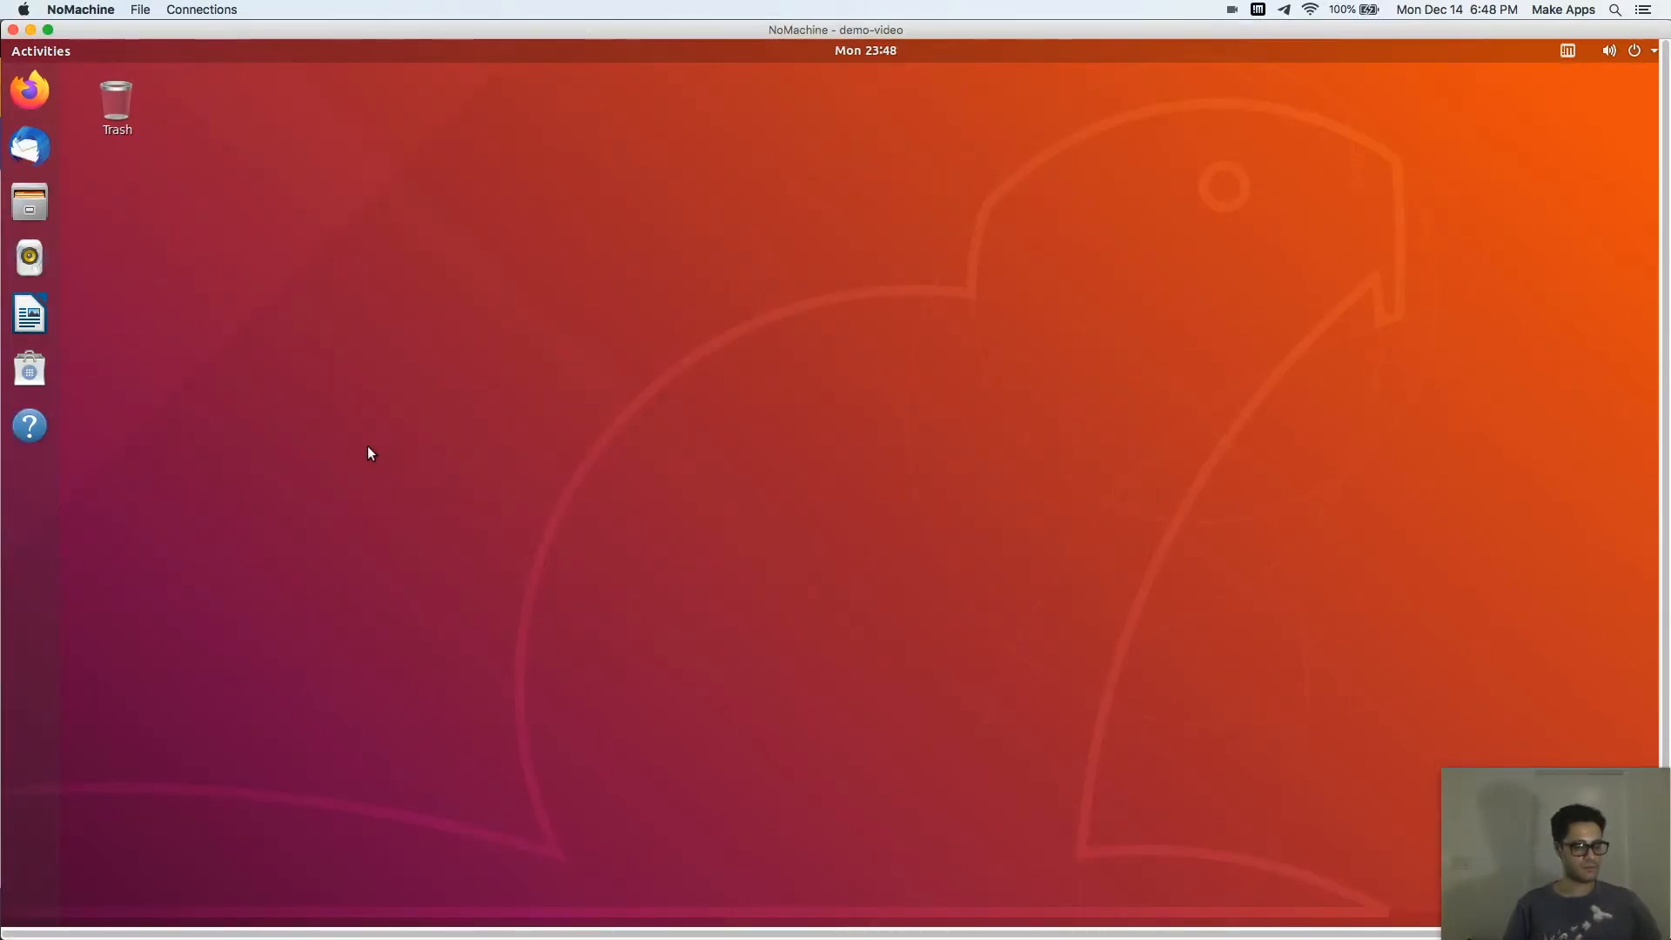
Find Google Chrome by searching the installed applications for "chrome" and add it to the favorites
key(super)
click(744, 100)
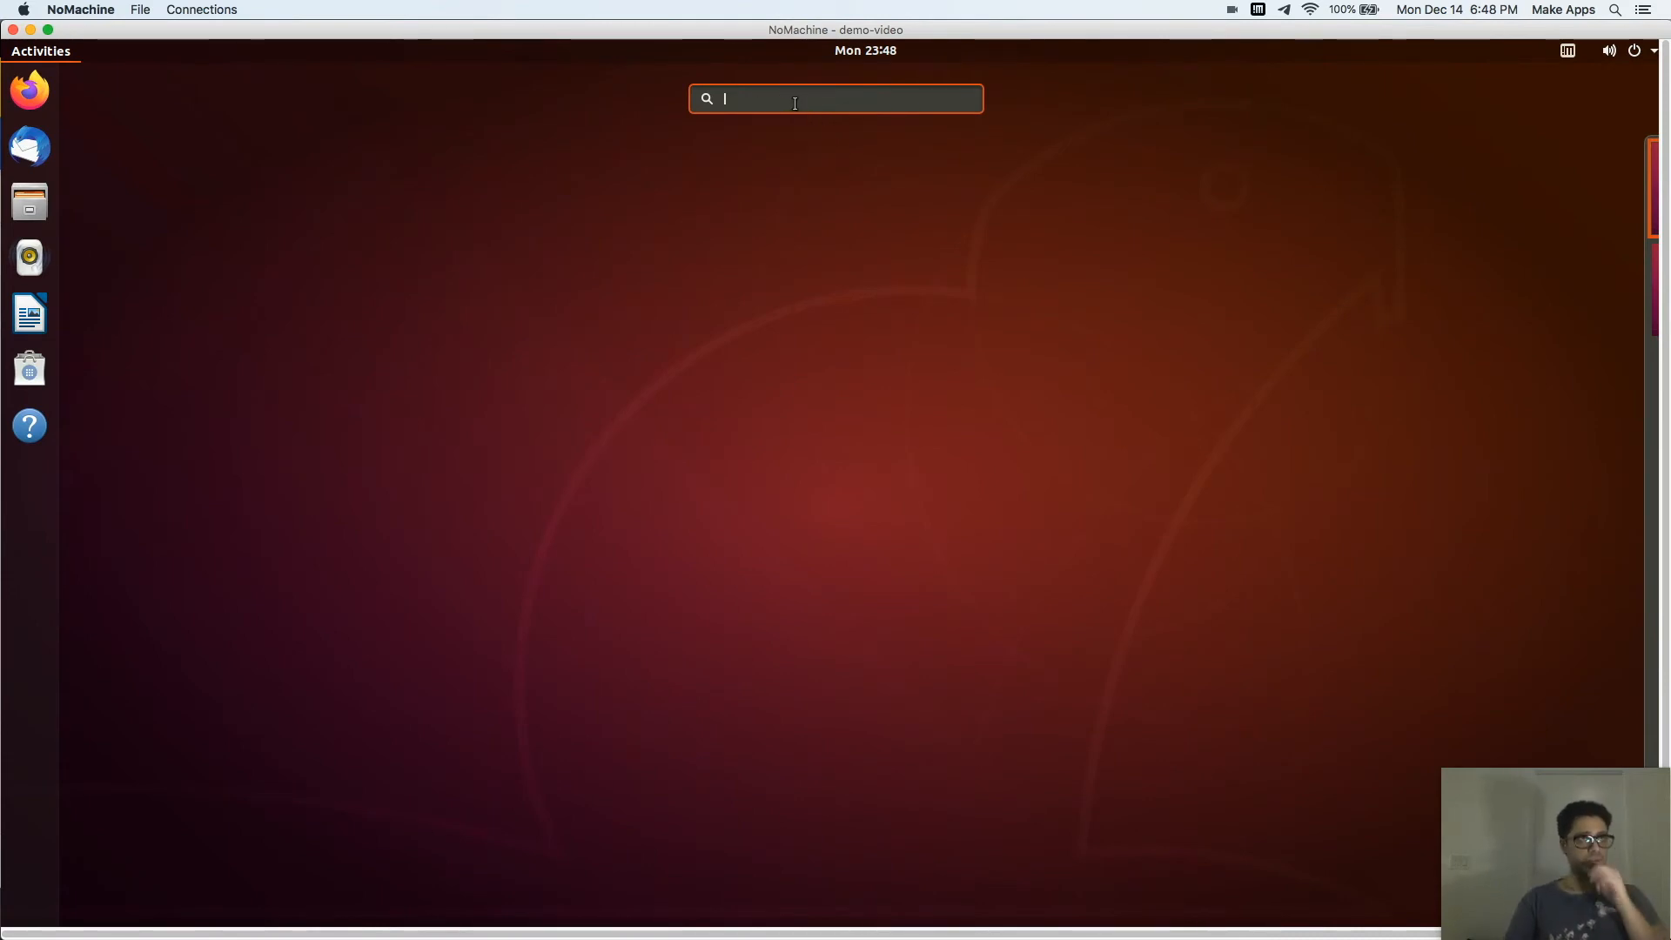
text(chrome)
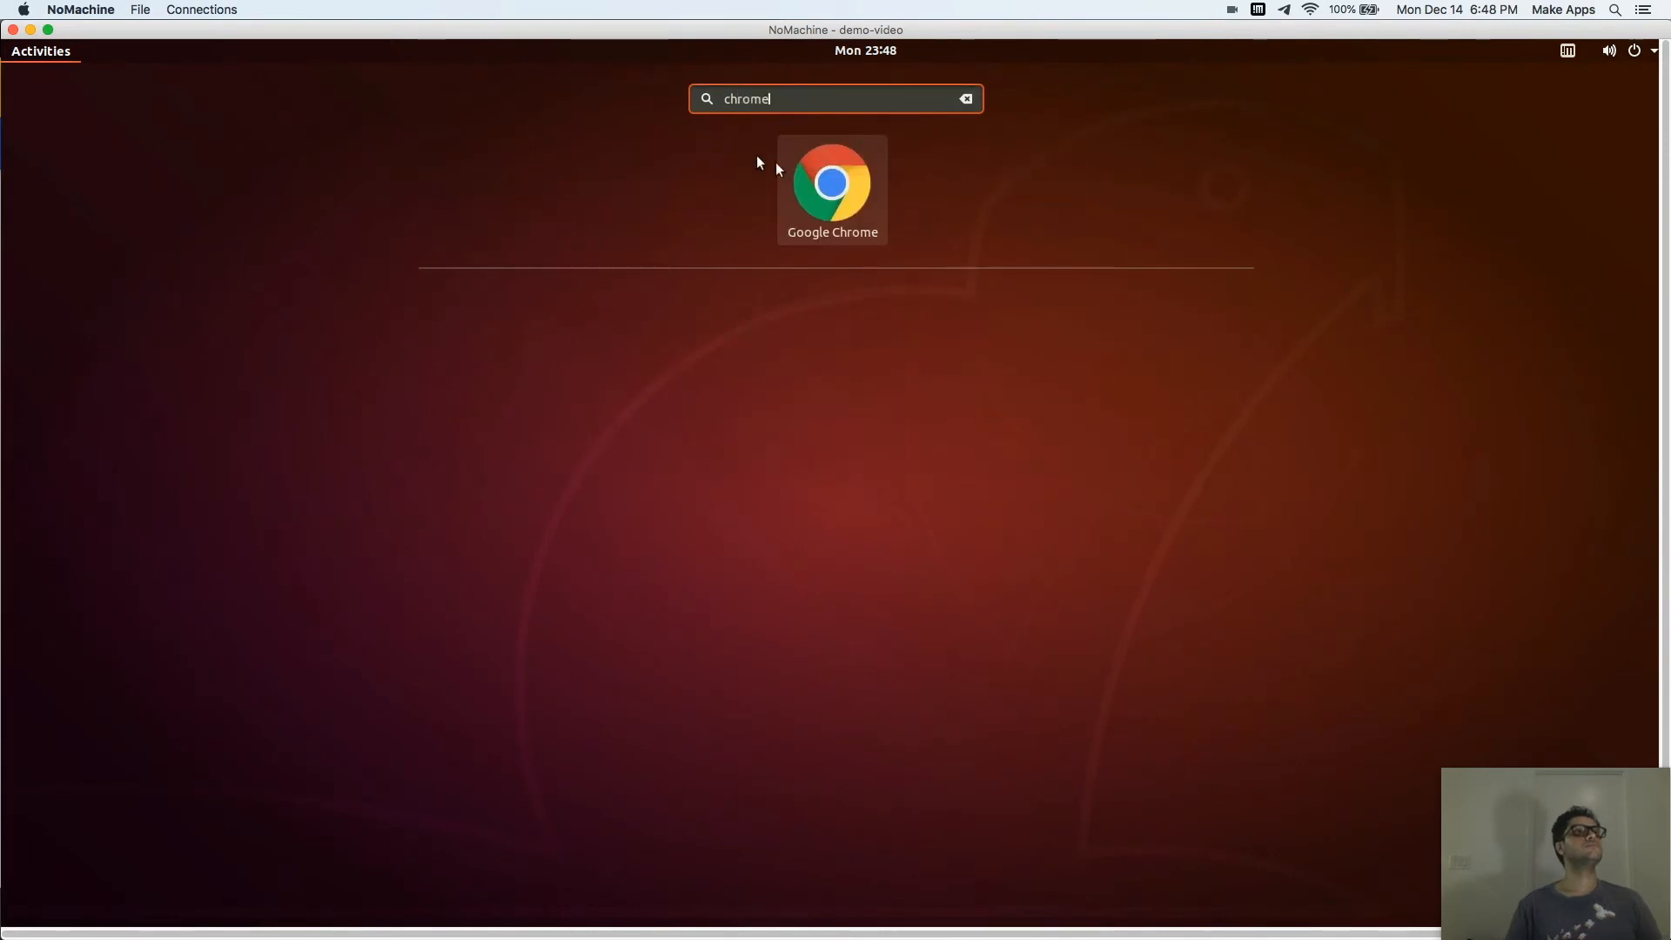
right_click(831, 185)
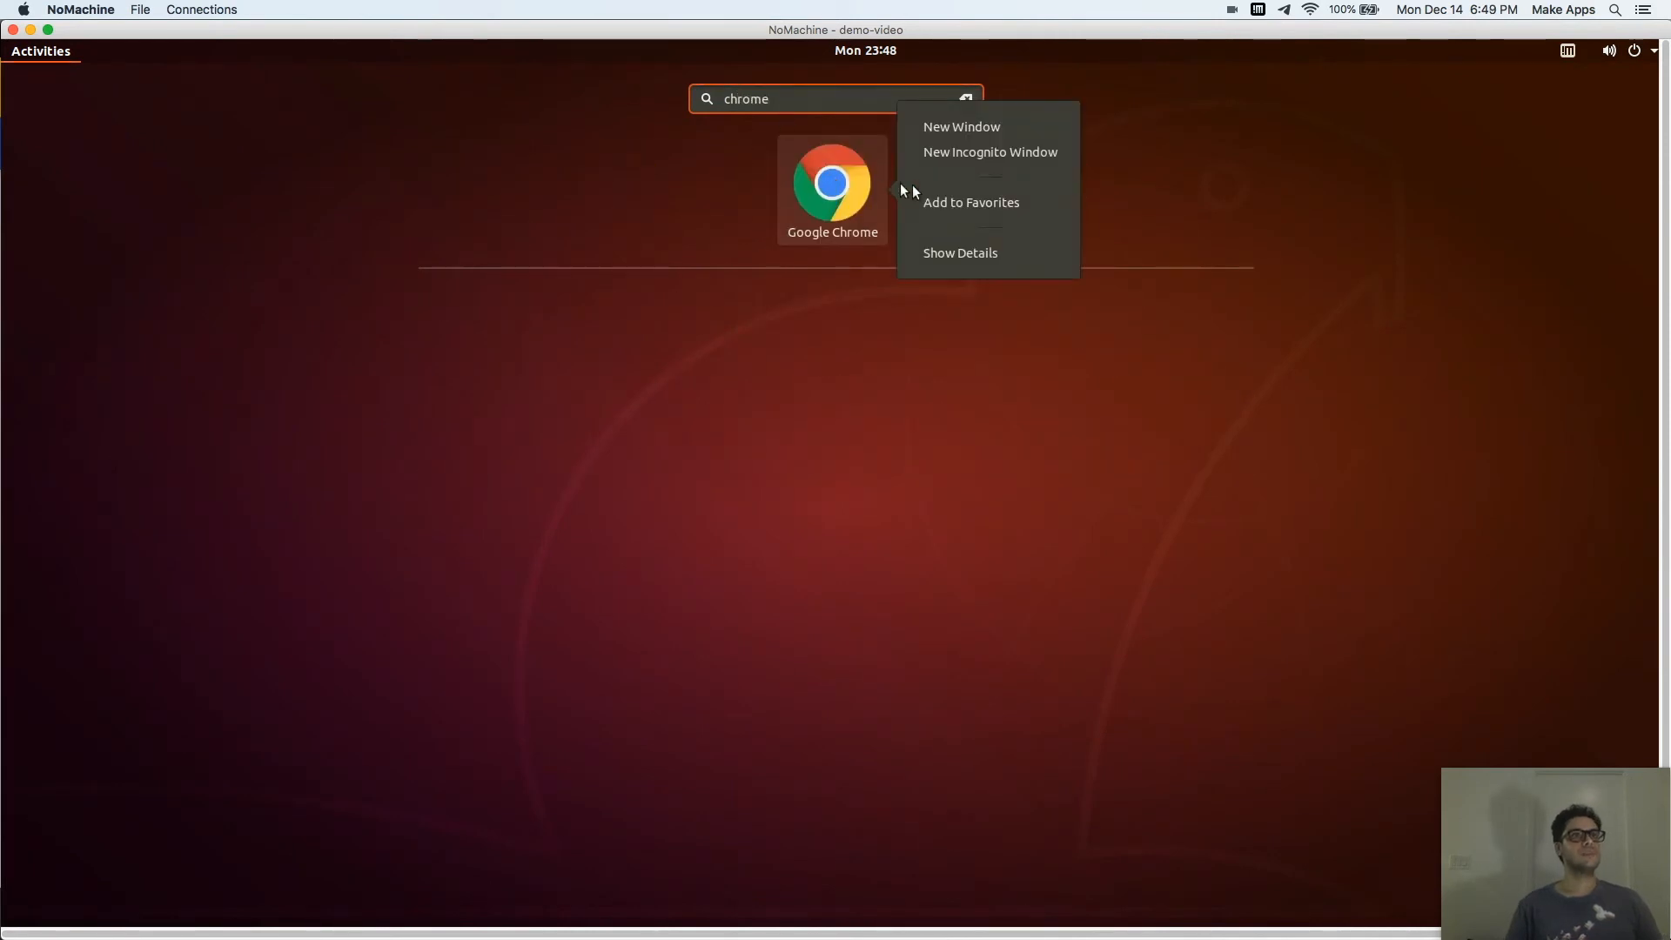
click(959, 201)
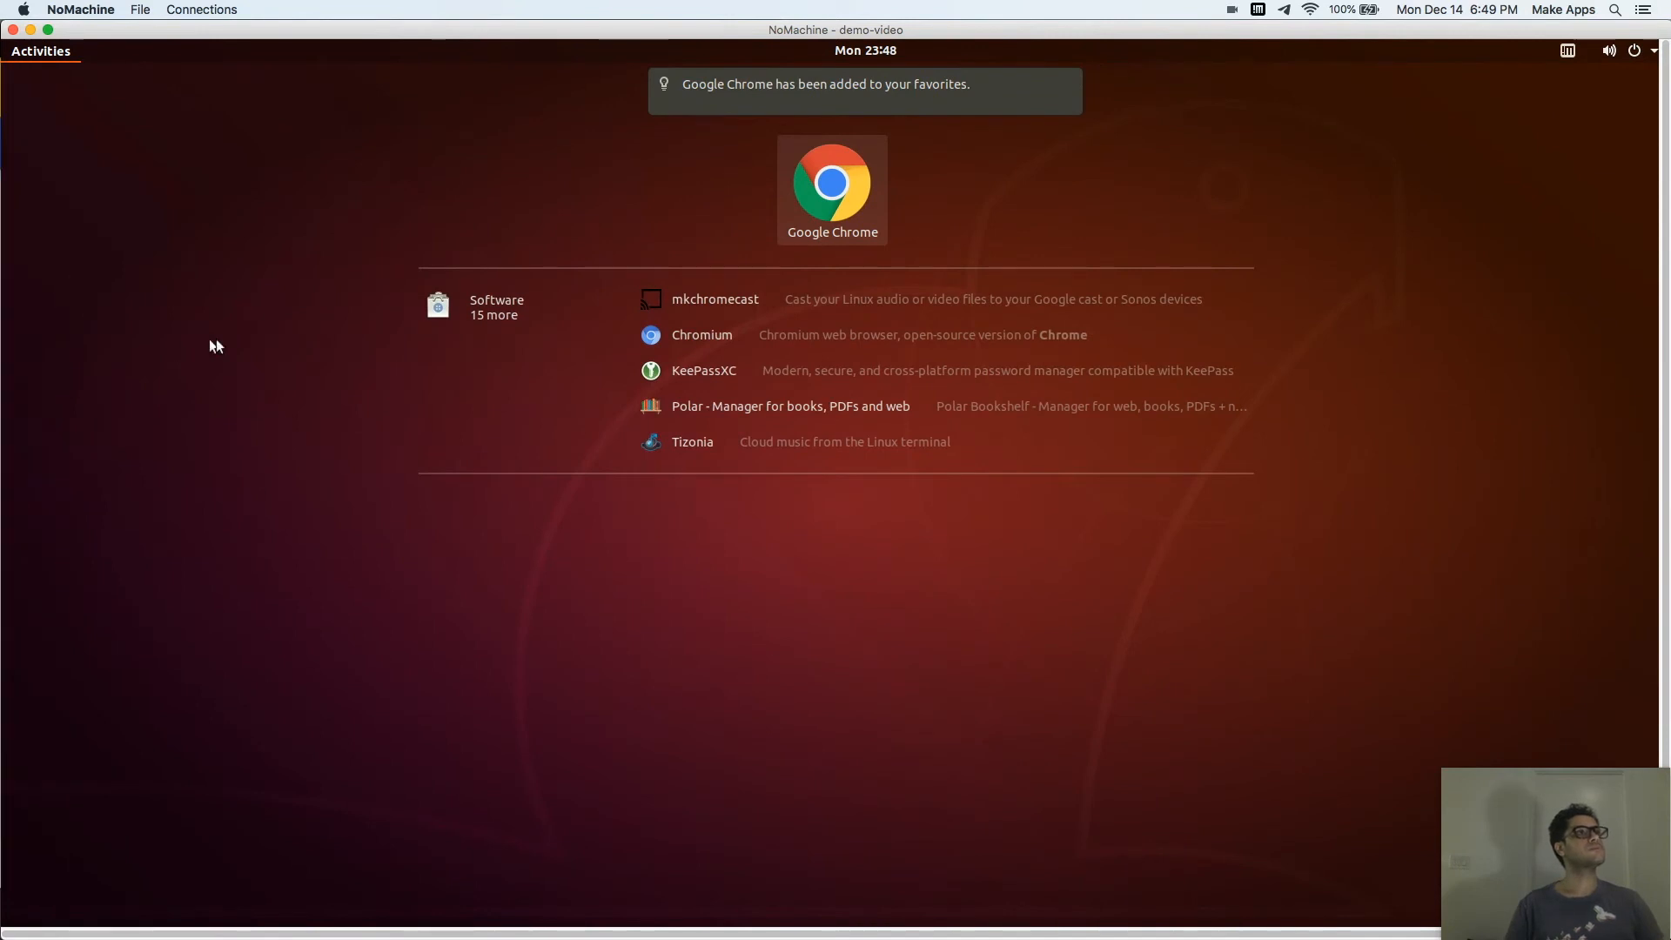
key(Escape)
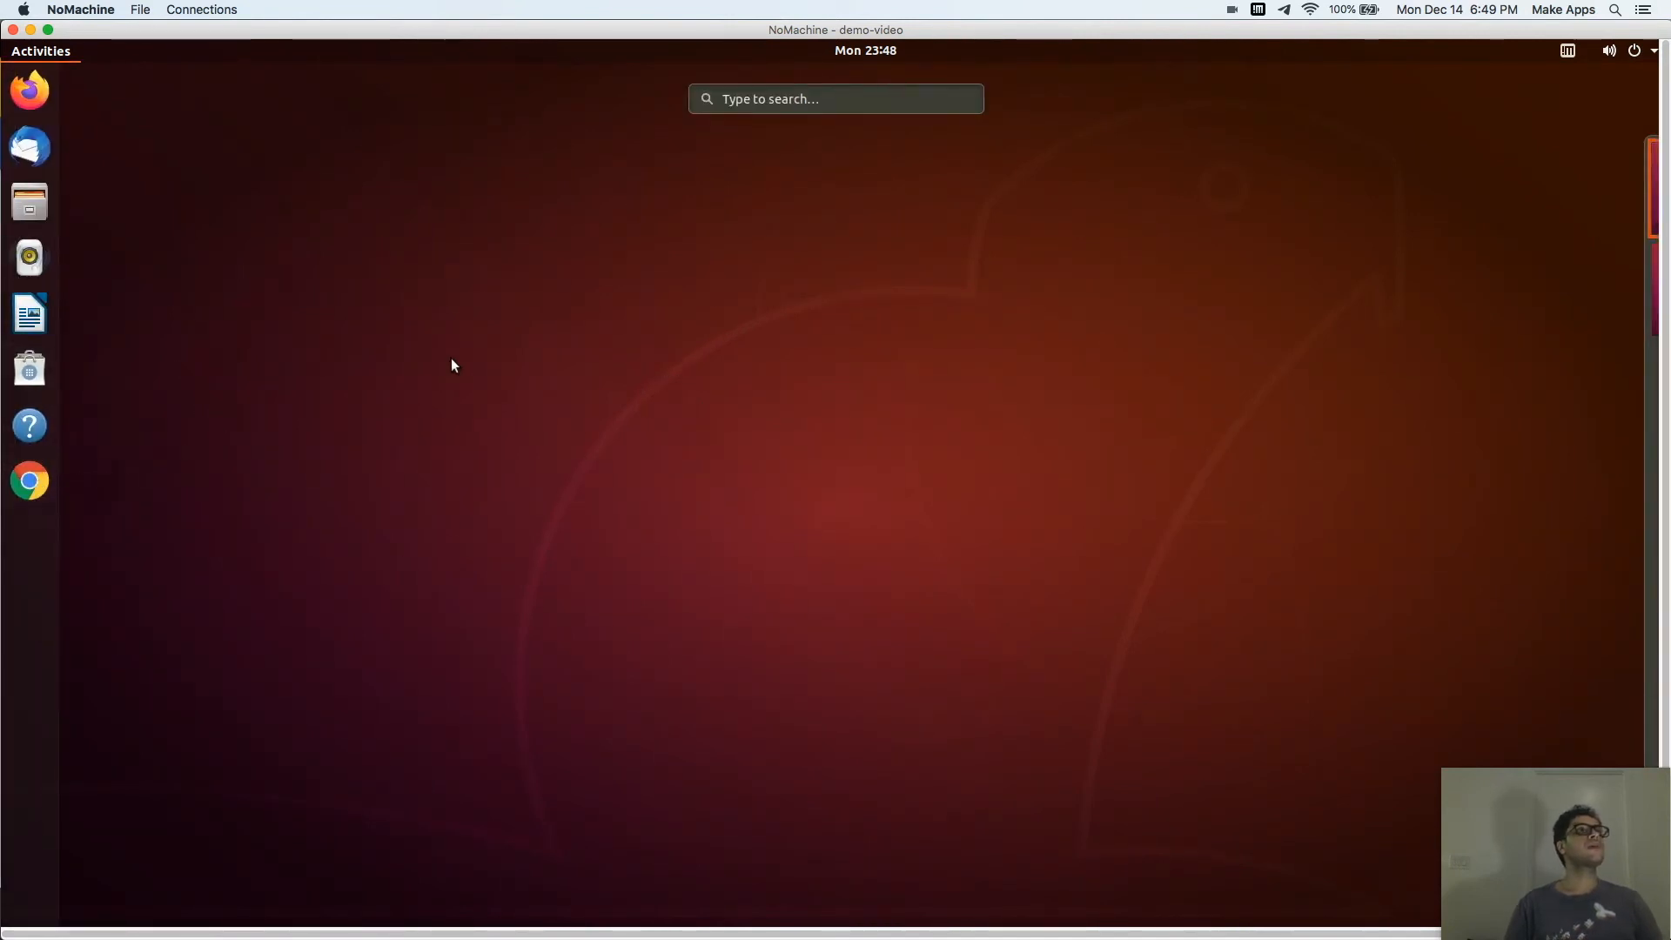
Launch Google Chrome as the default browser without sending usage statistics, and move its window to the right half of the desktop
click(33, 484)
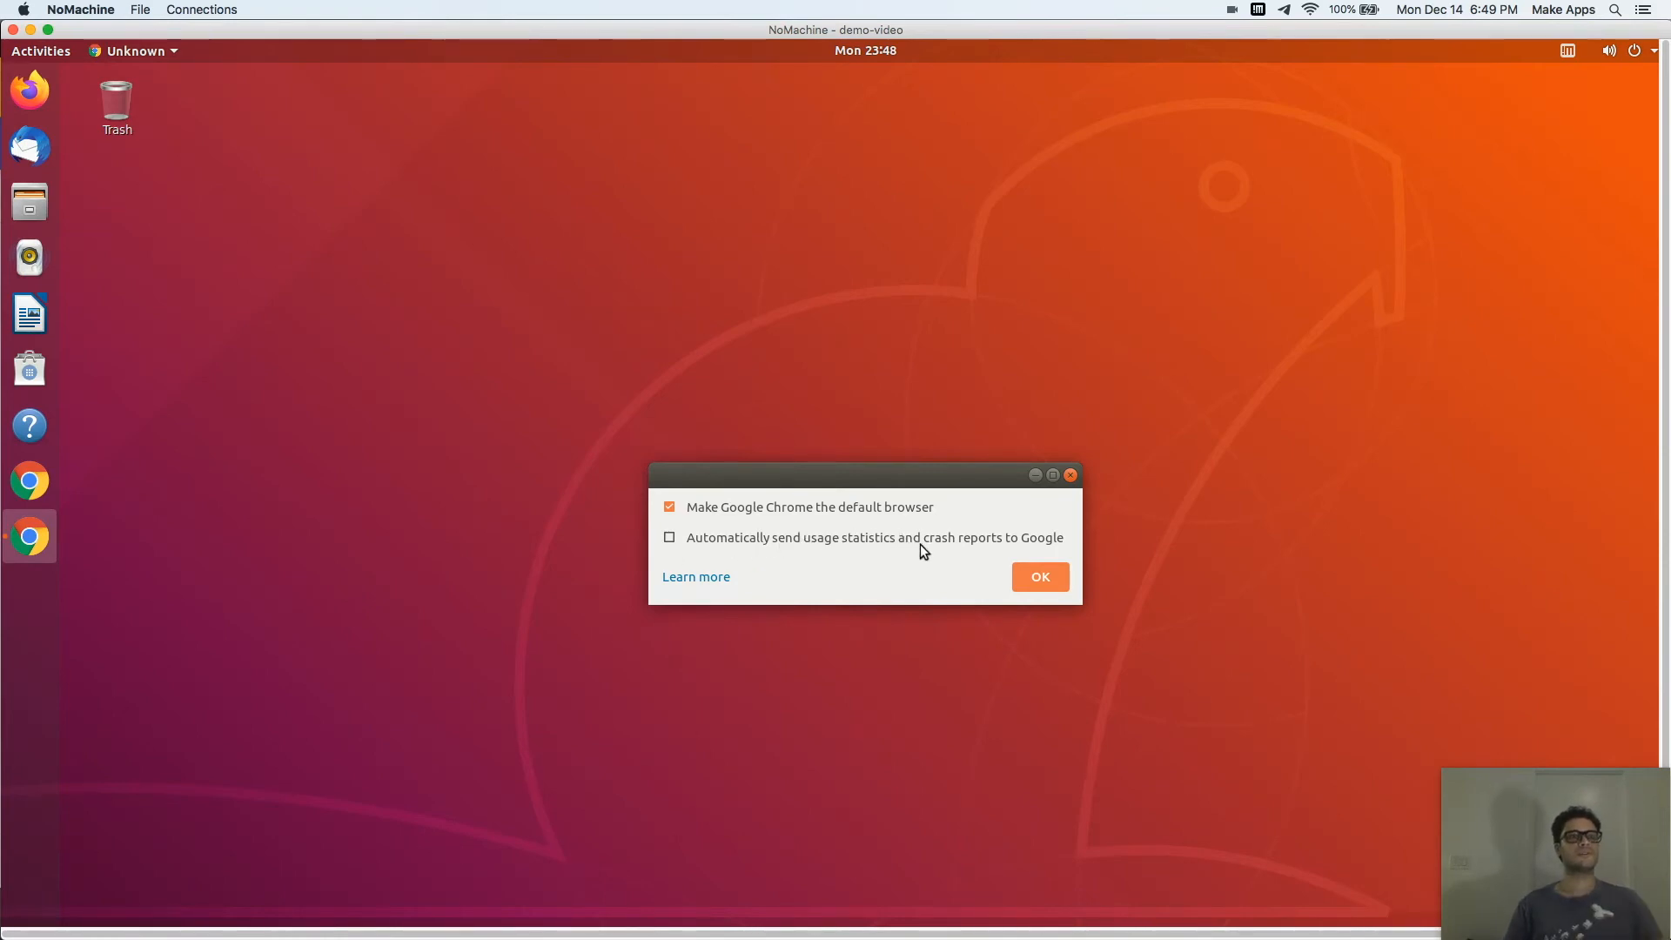
click(1043, 578)
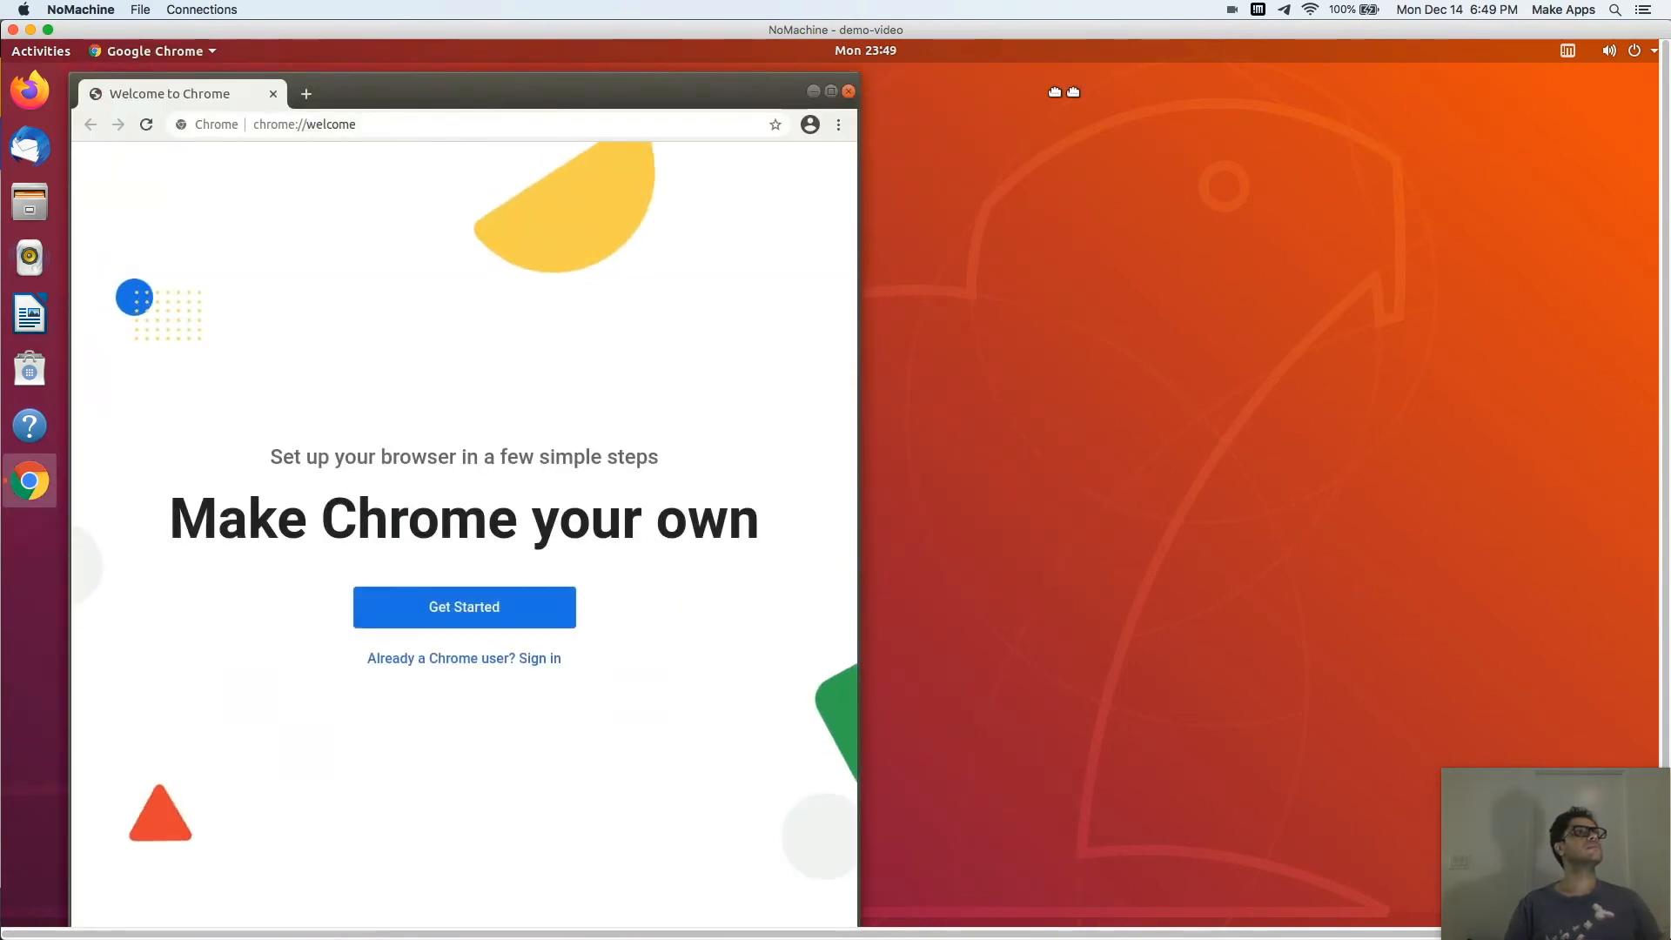
drag(488, 89, 1098, 96)
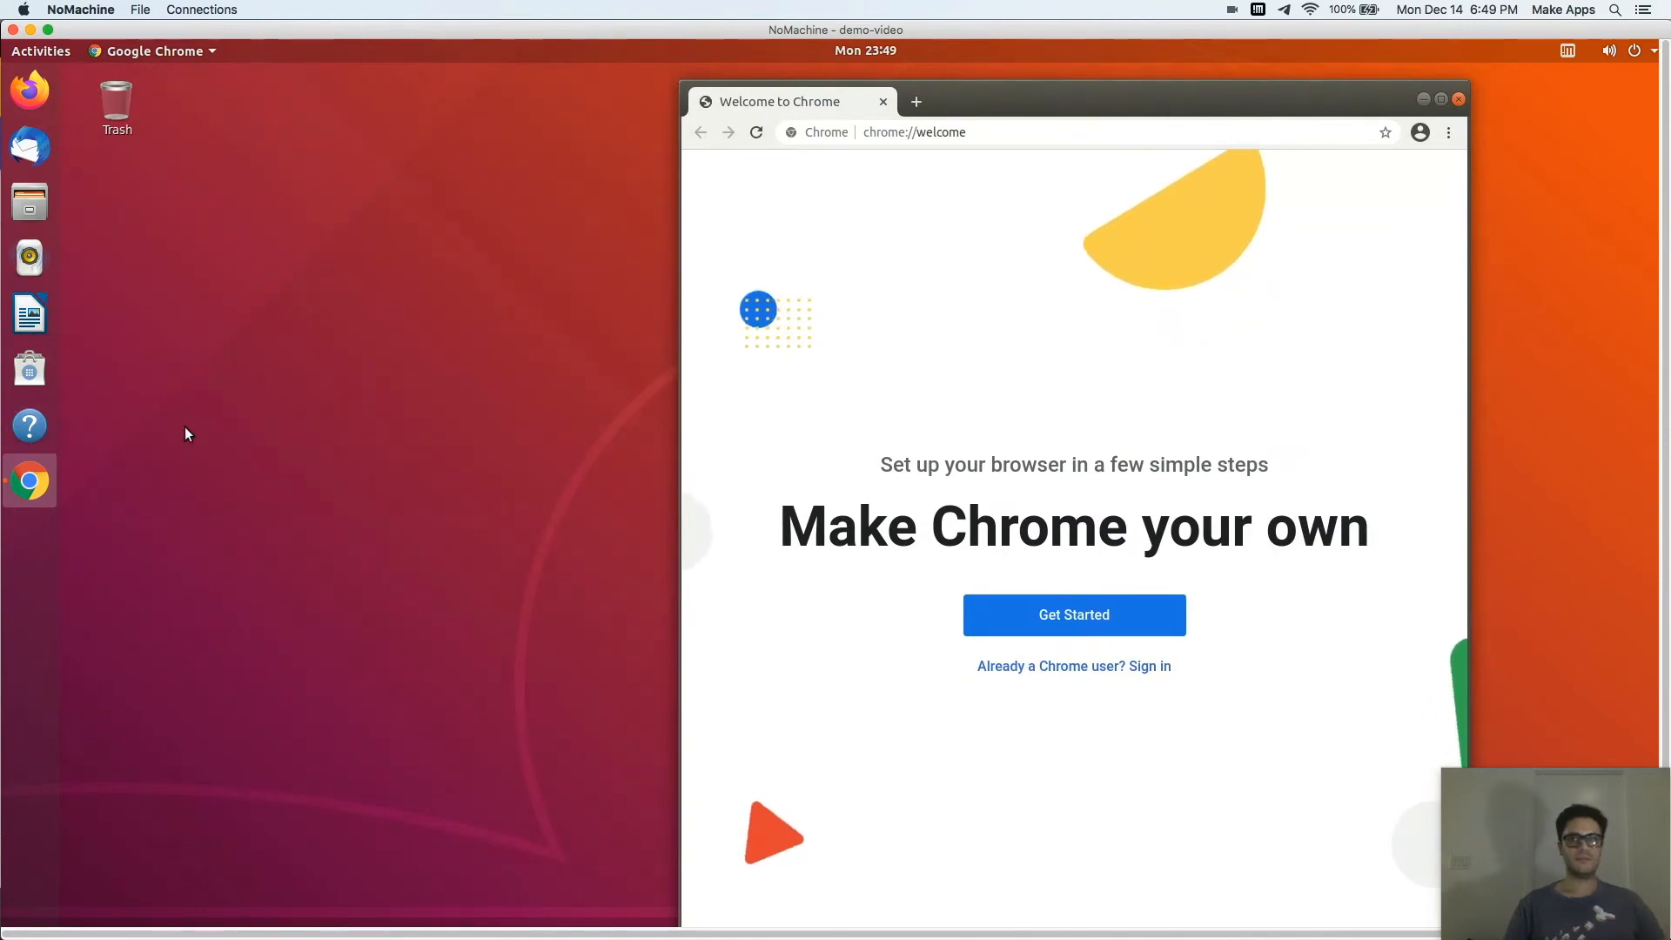
Find and open Terminal, then move its window away from the corner and enlarge it
key(super)
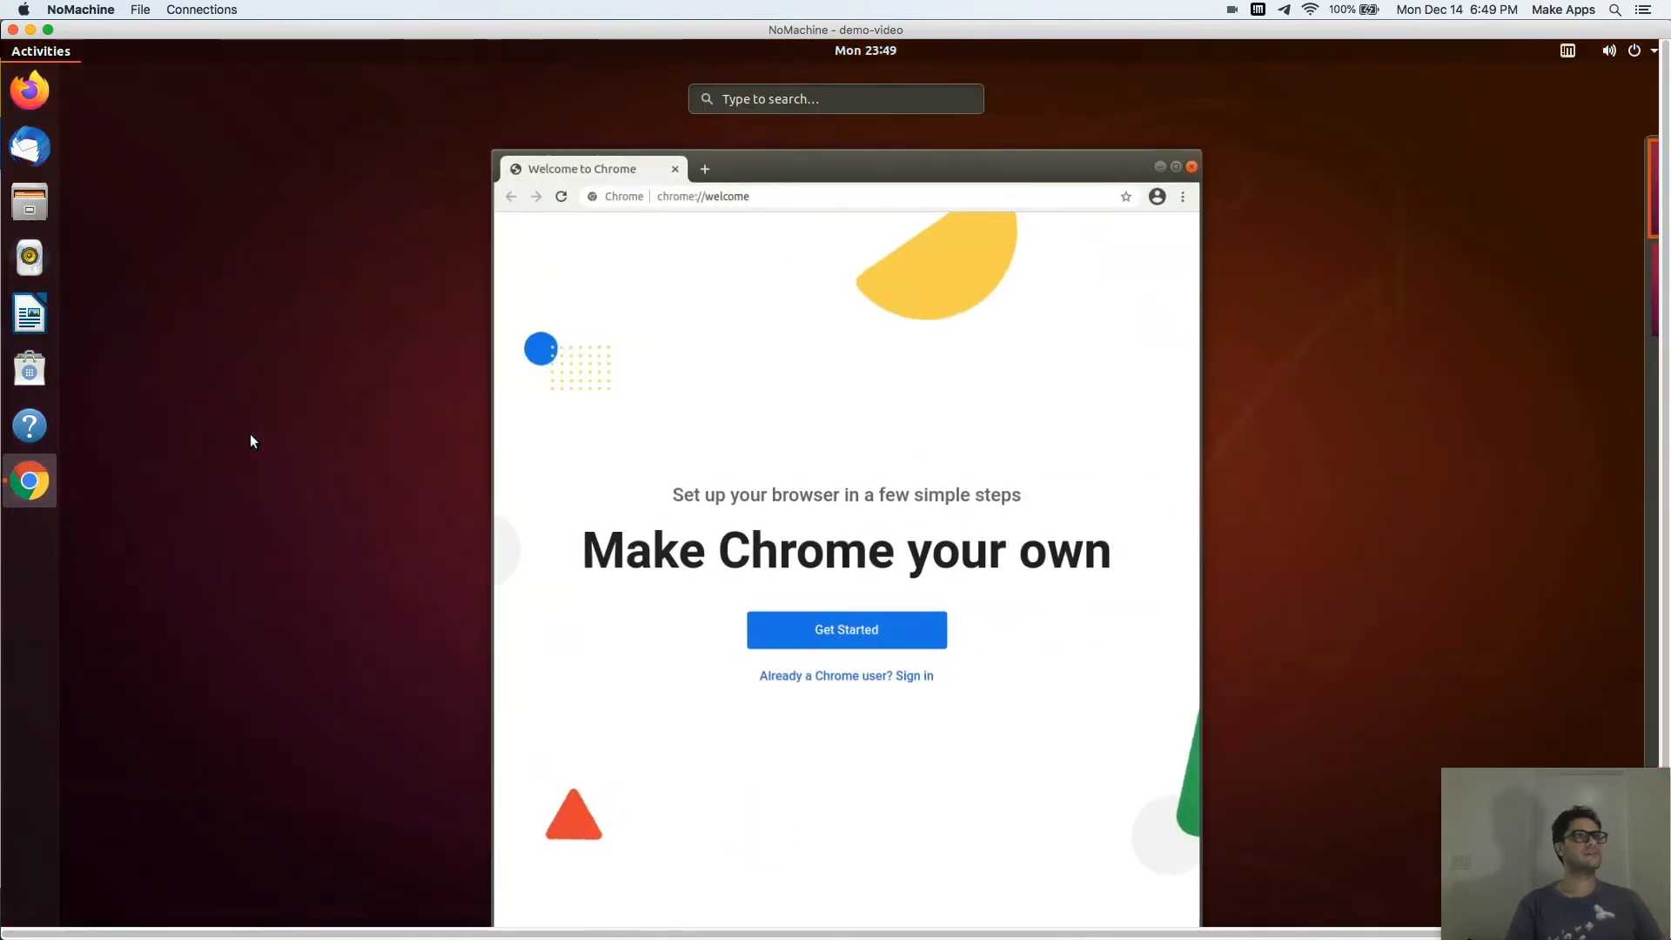
text(ter)
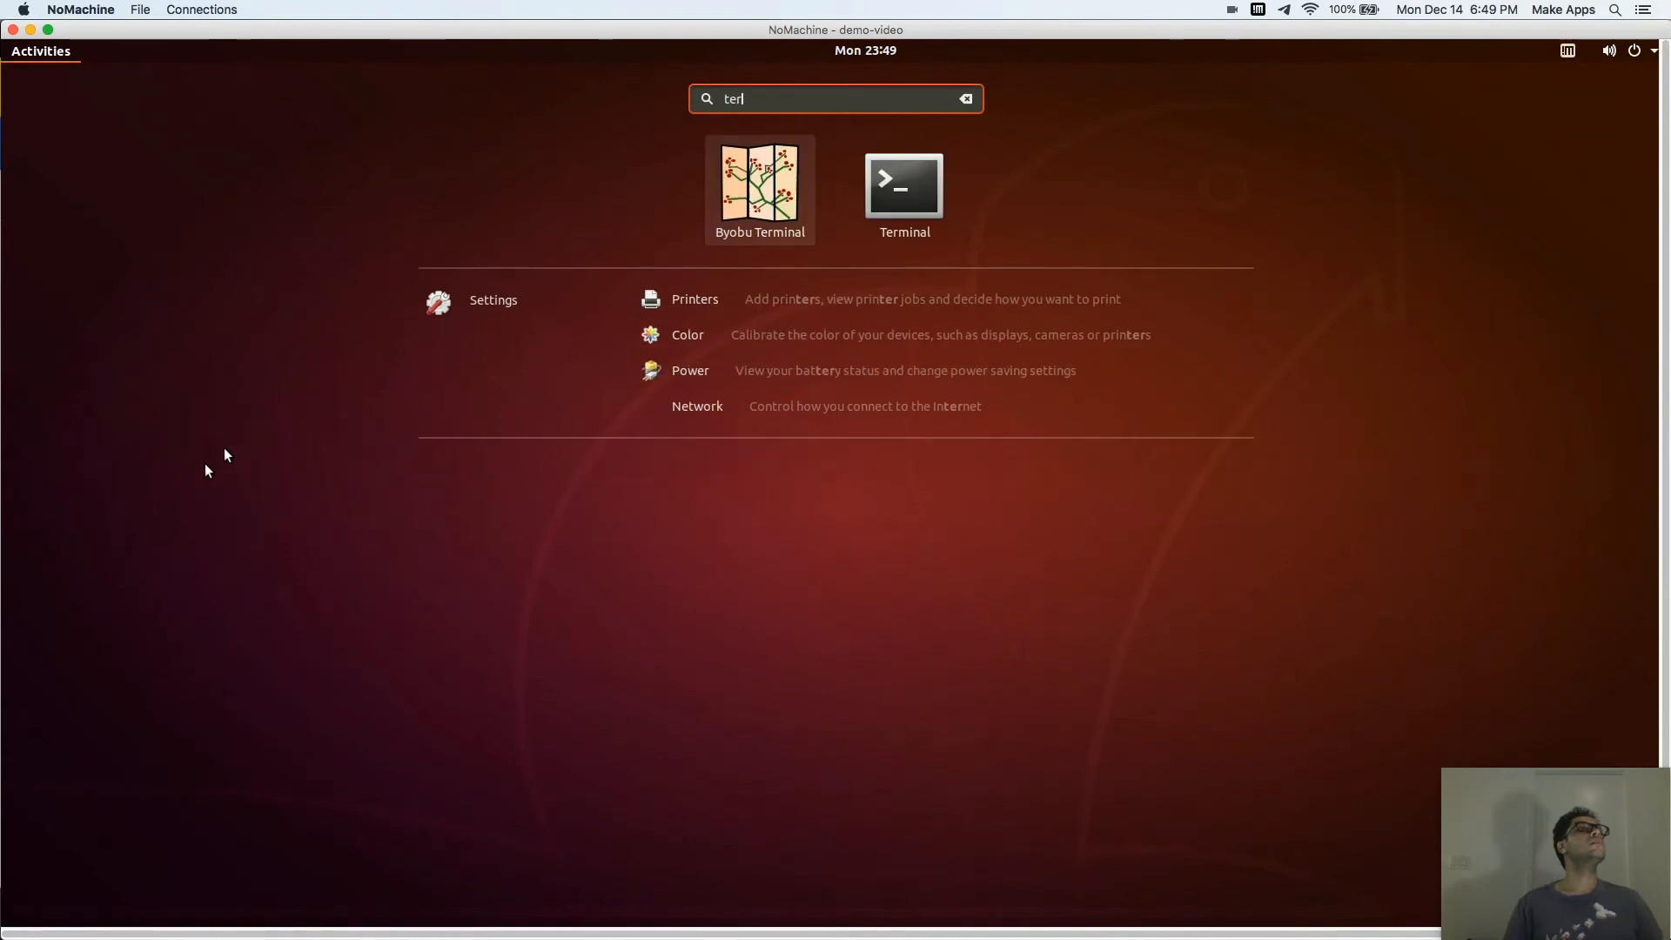
click(905, 184)
drag(550, 87, 811, 207)
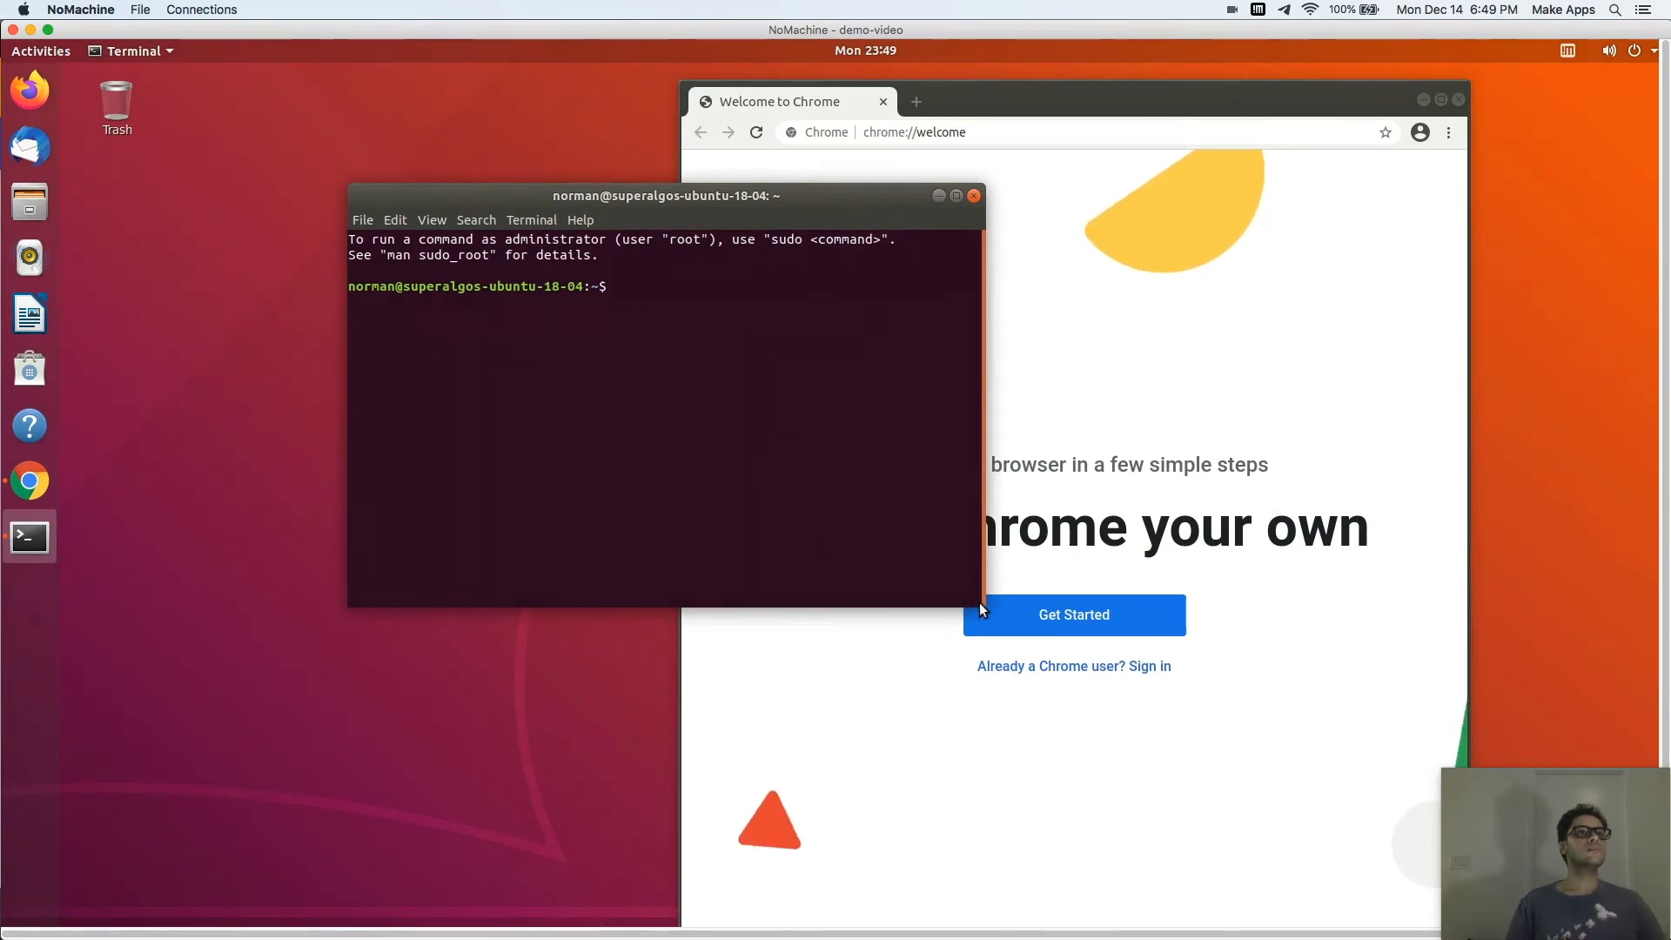
drag(982, 606, 1266, 735)
Enlarge the terminal text by two zoom levels and shift the window up and to the left, leaving the prompt empty
text(==)
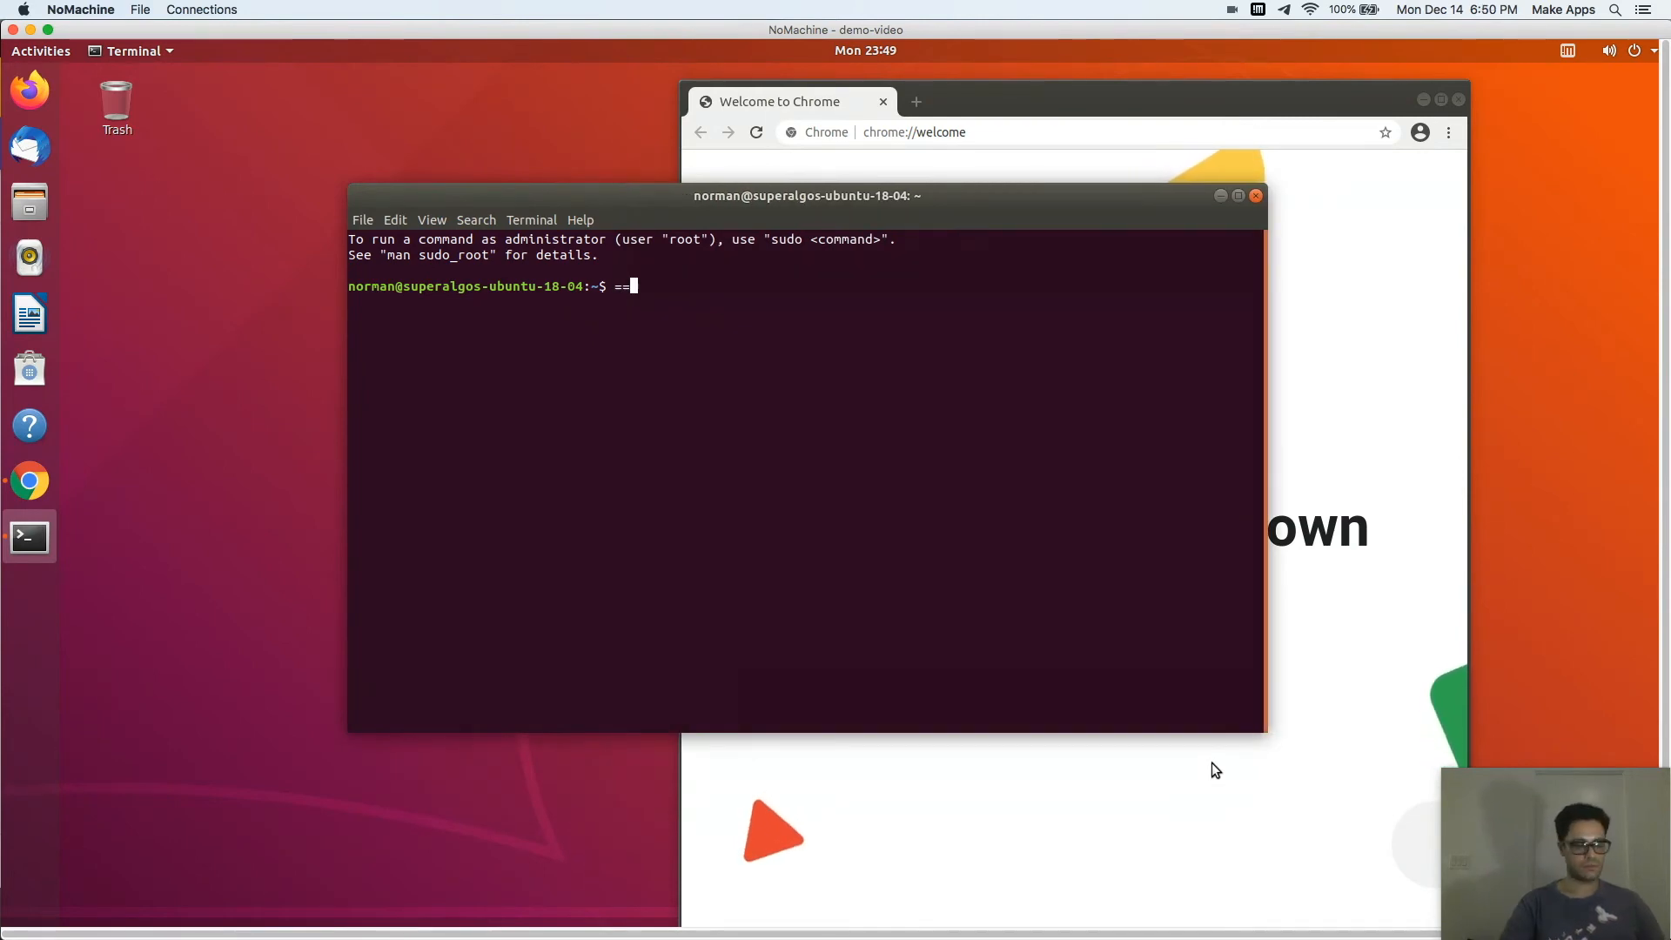
key(BackSpace)
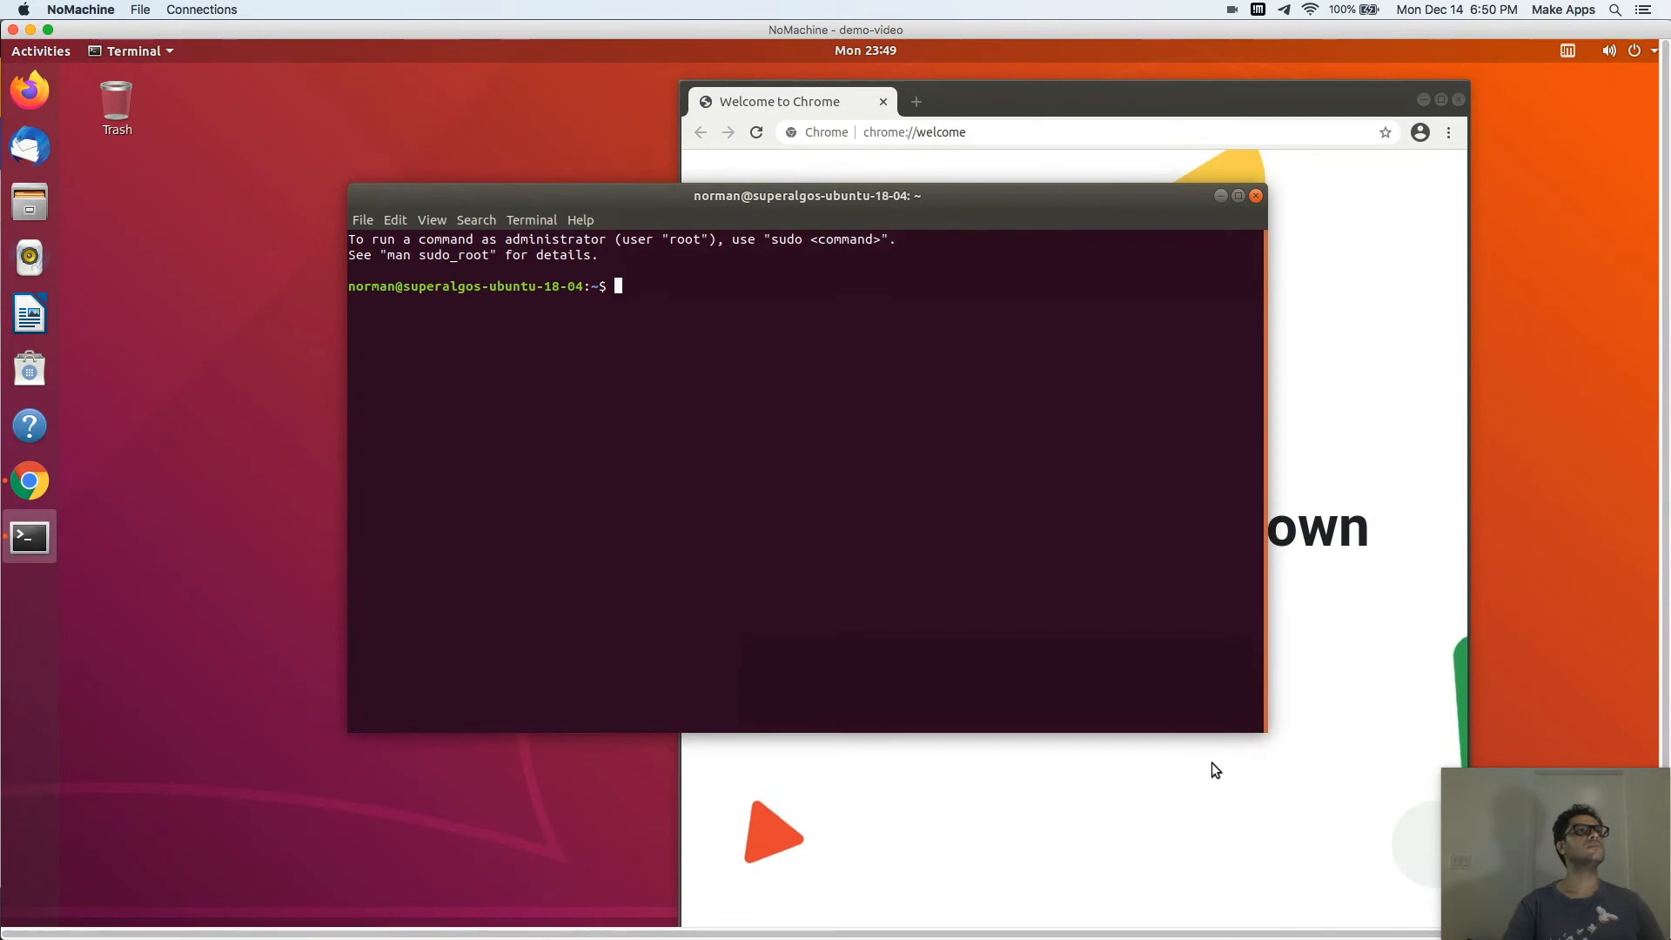
click(426, 220)
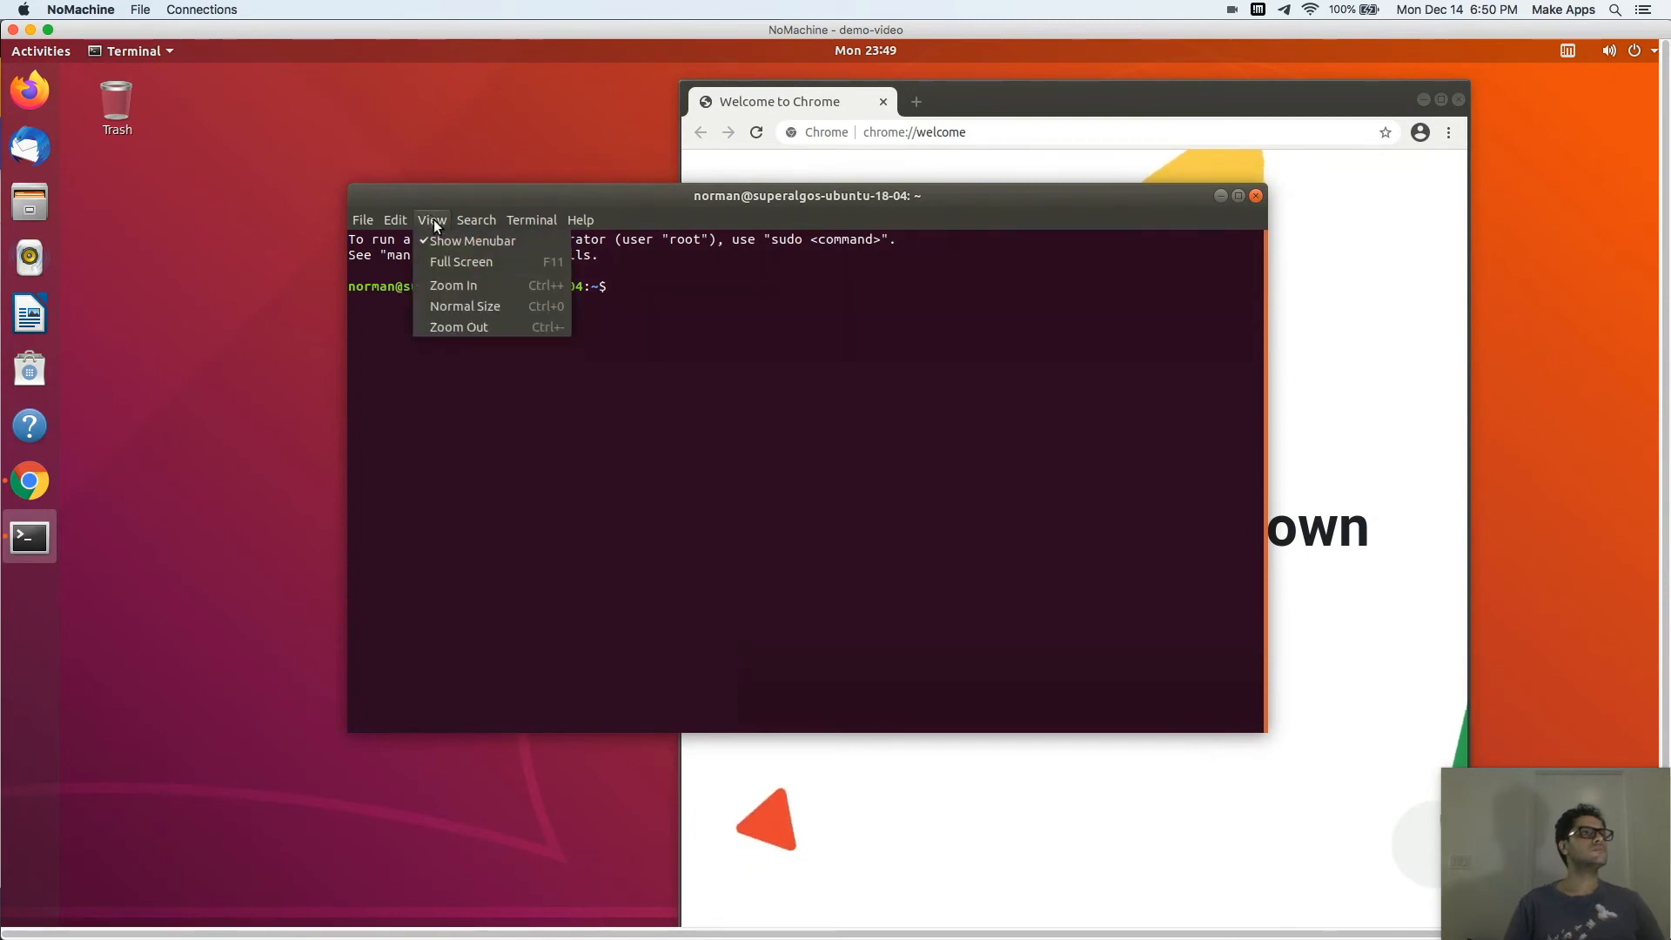
click(464, 285)
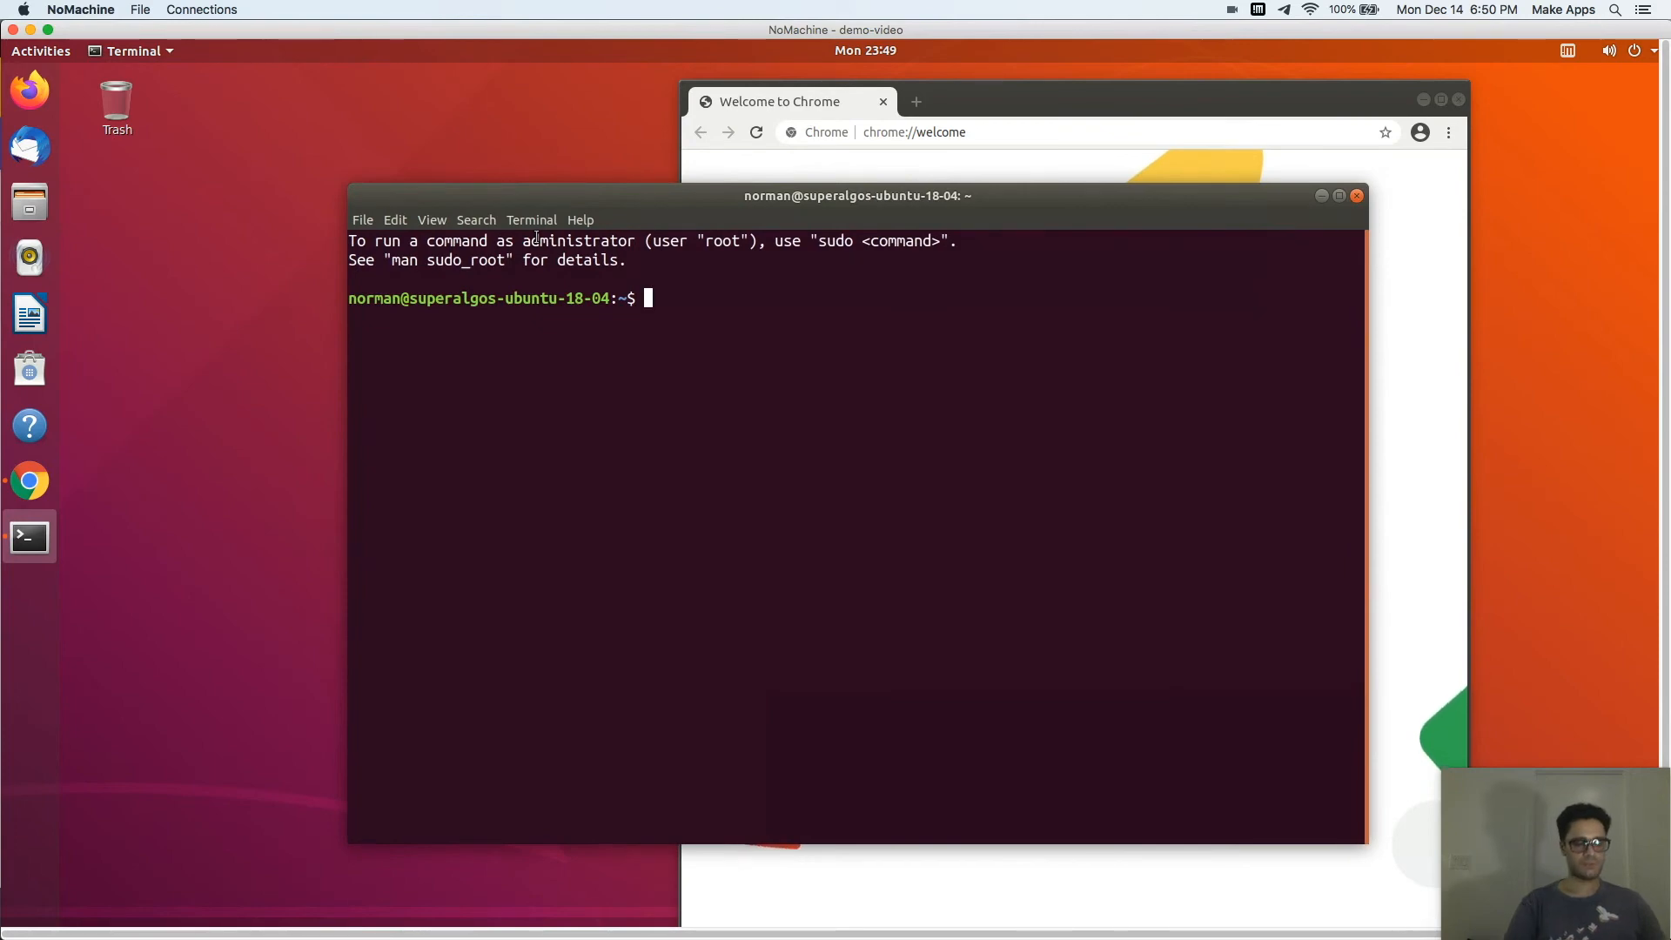
text(==)
key(BackSpace)
key(BackSpace)
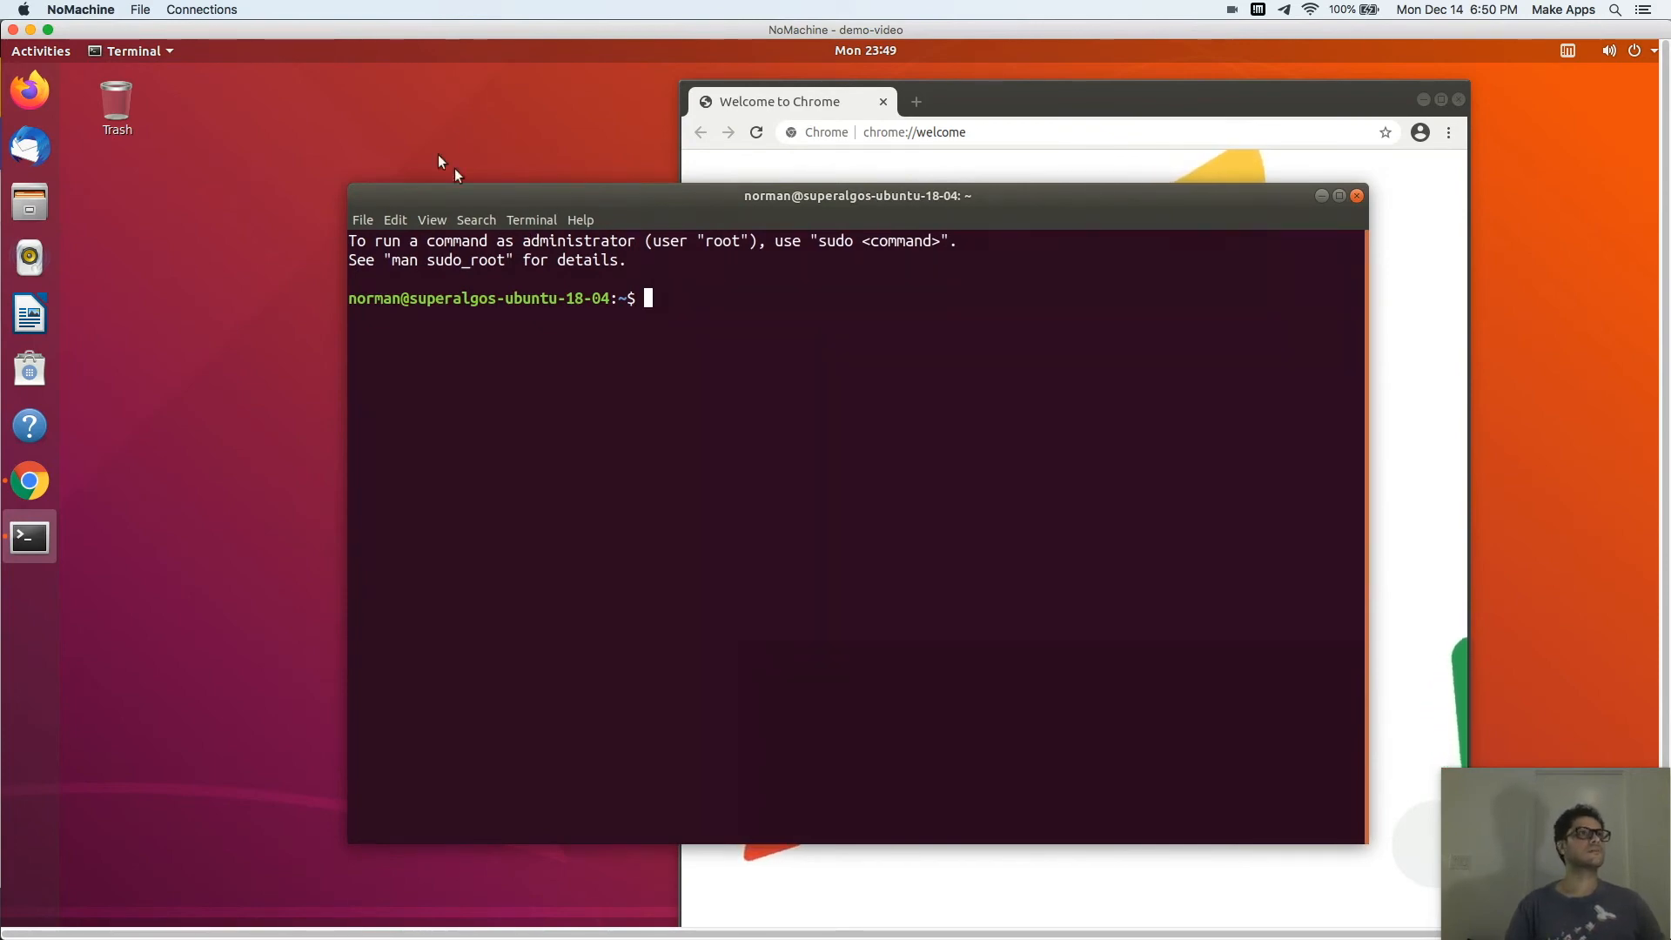
click(418, 224)
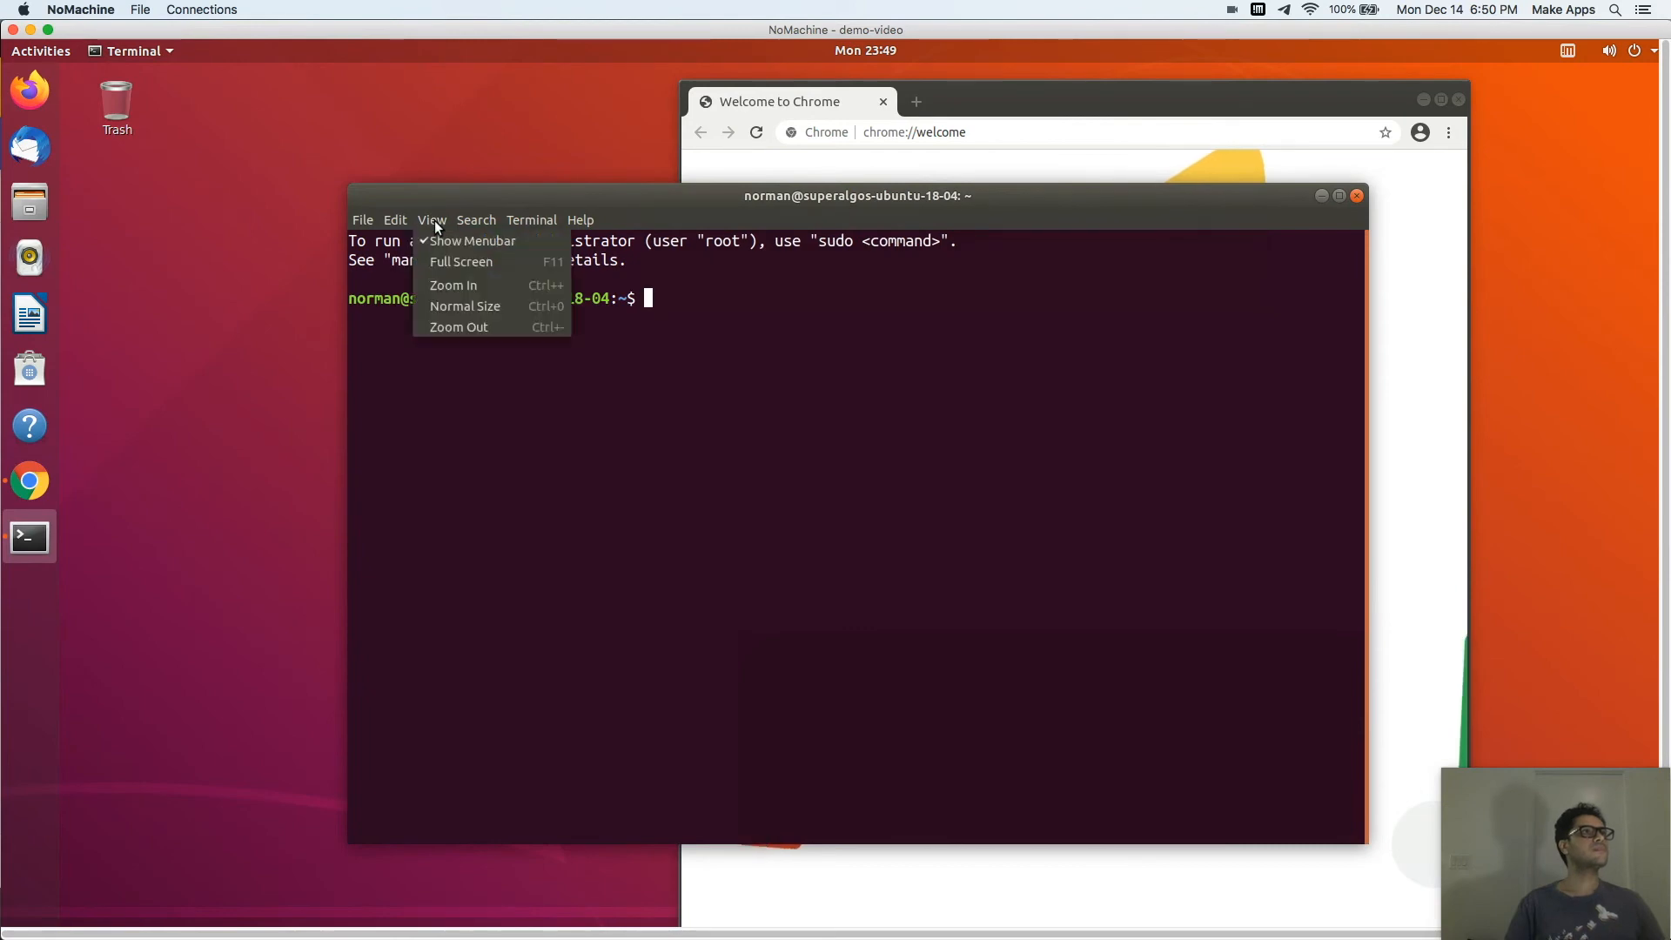
click(474, 285)
drag(779, 198, 692, 147)
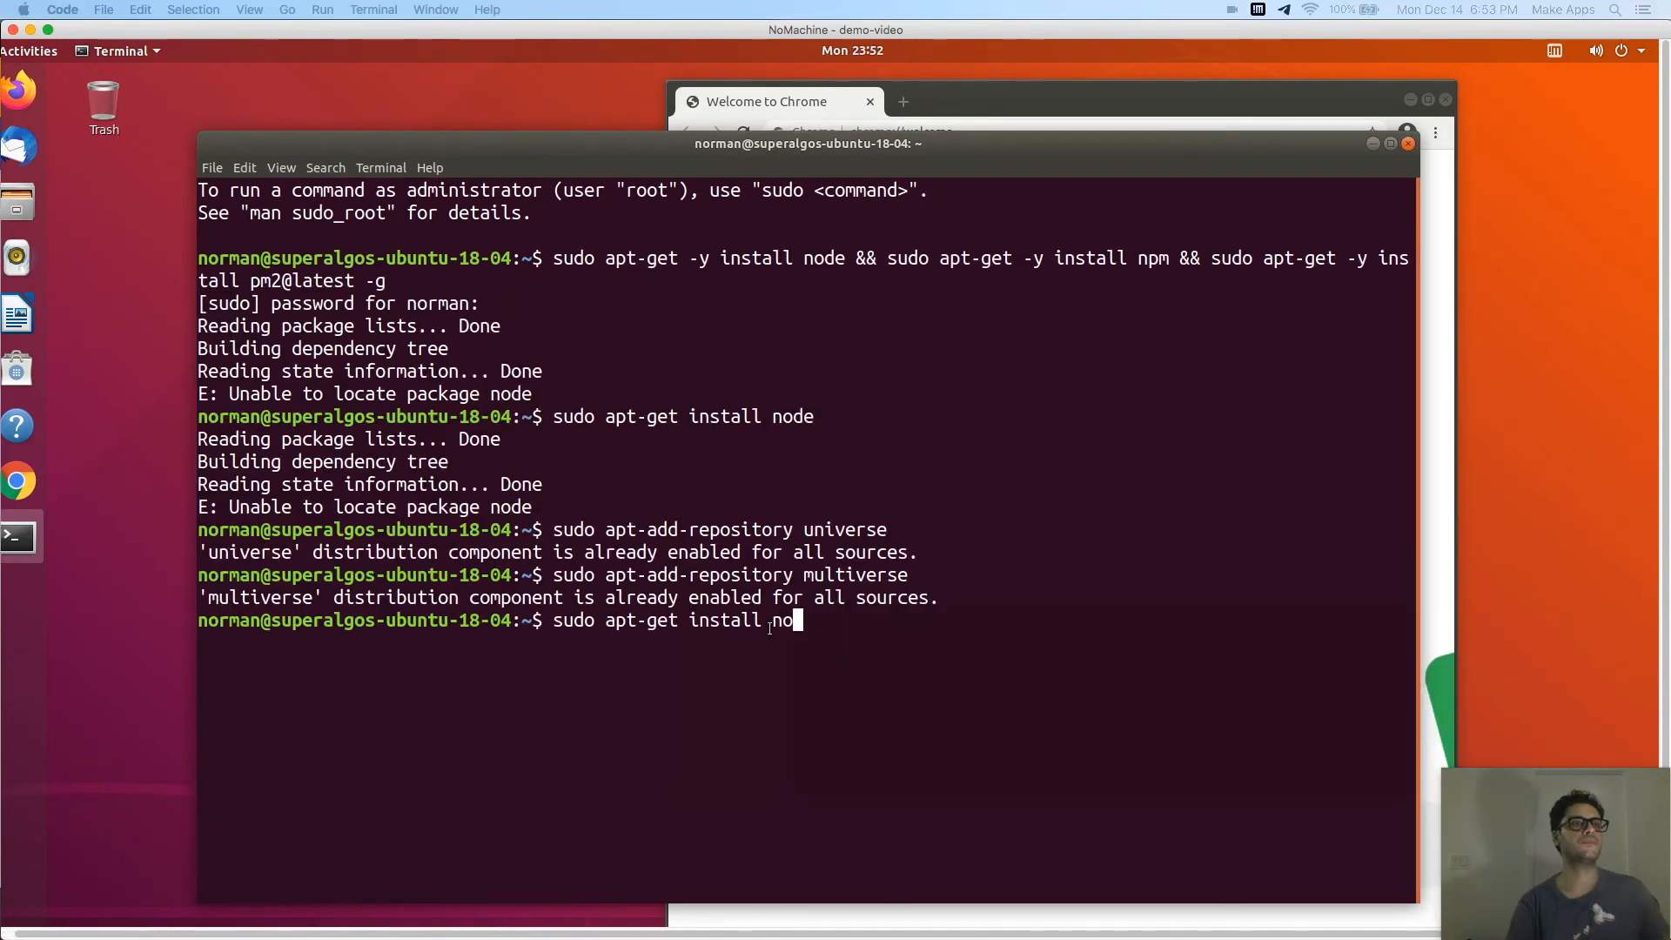
Correct the pending command to "sudo apt-get install npm" and run it
key(BackSpace)
text(pm)
key(Return)
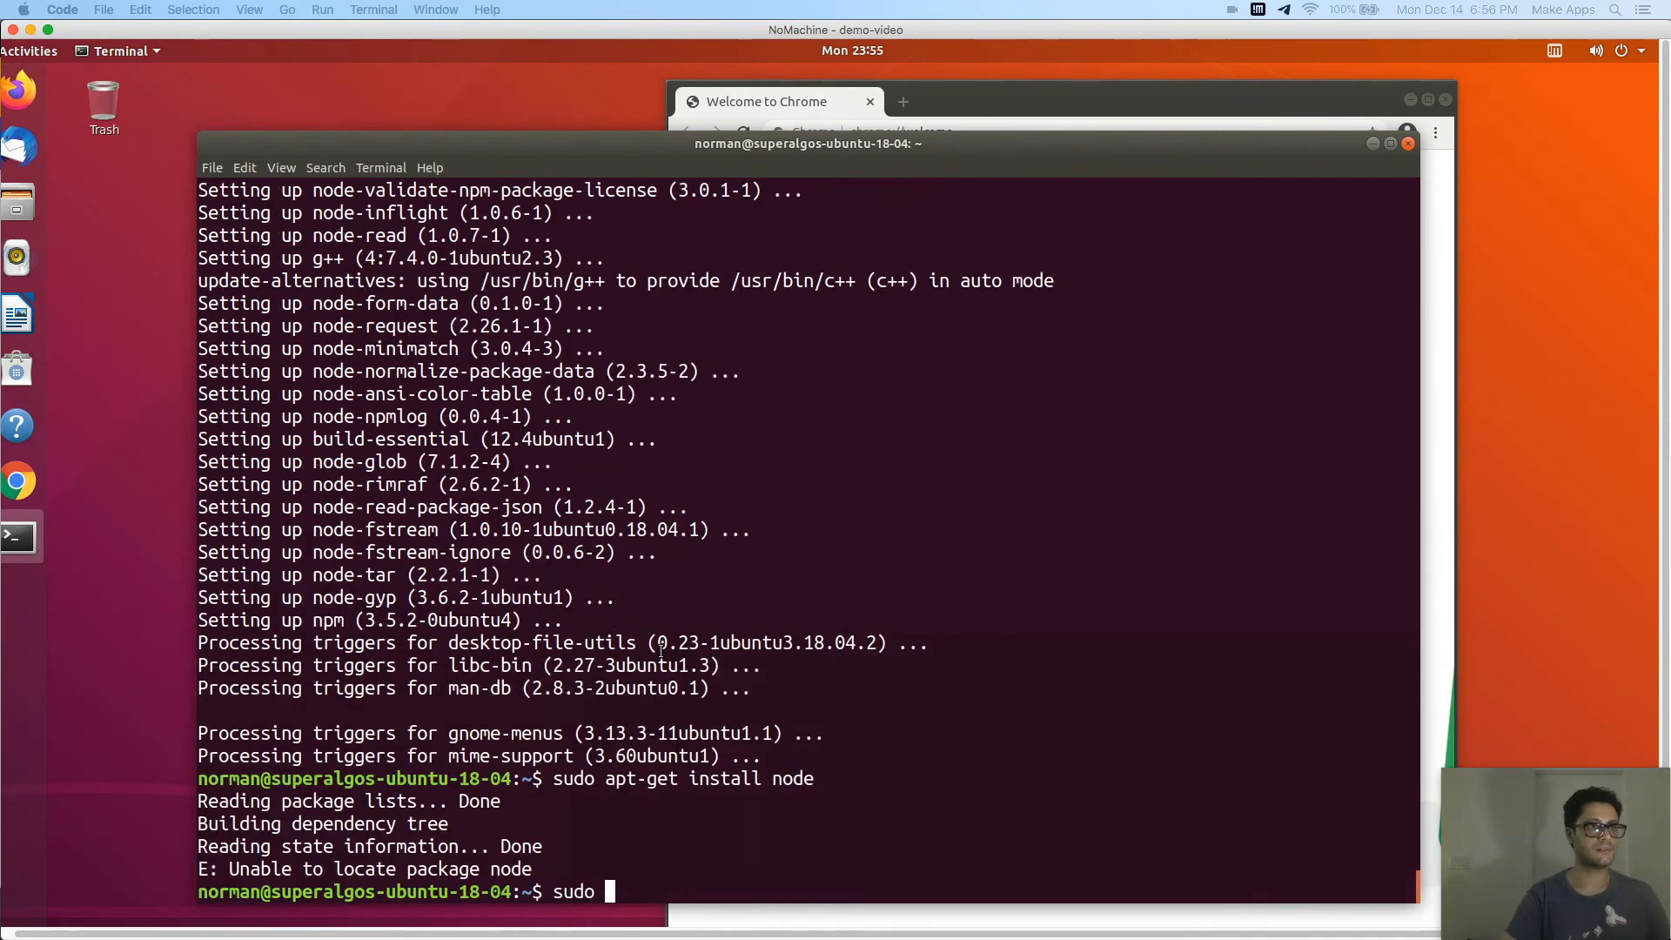
Install Node.js by running "sudo apt-get install nodejs" in the terminal
text(apt-get ins)
key(BackSpace)
key(BackSpace)
key(BackSpace)
key(BackSpace)
text(install nodejs)
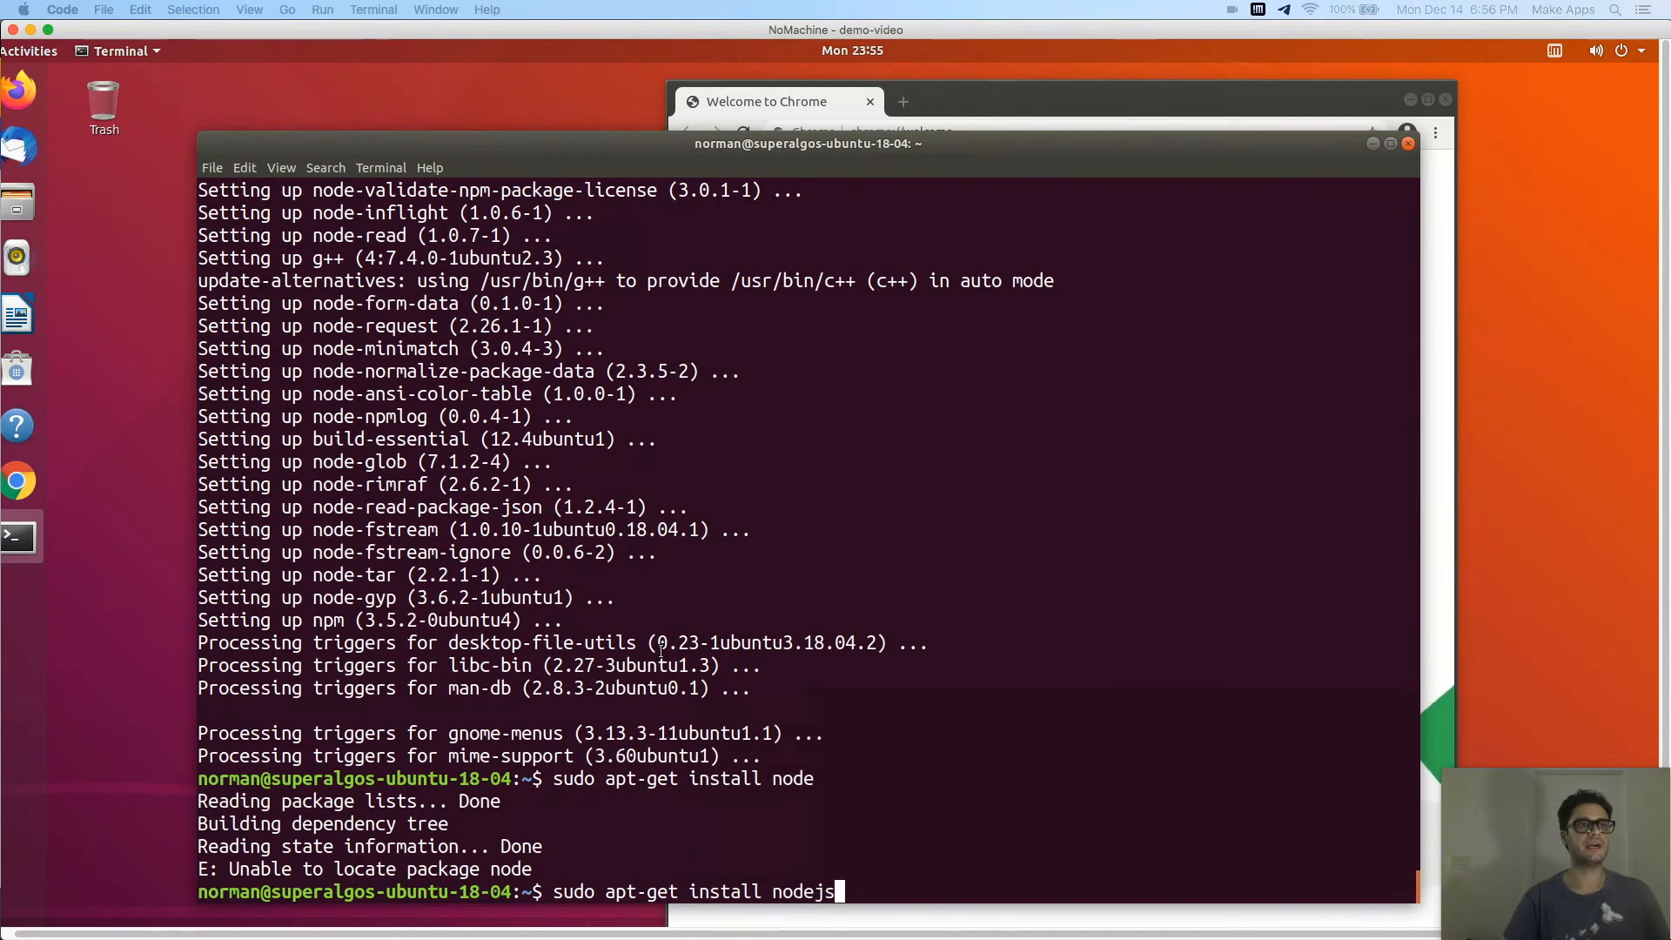
key(Return)
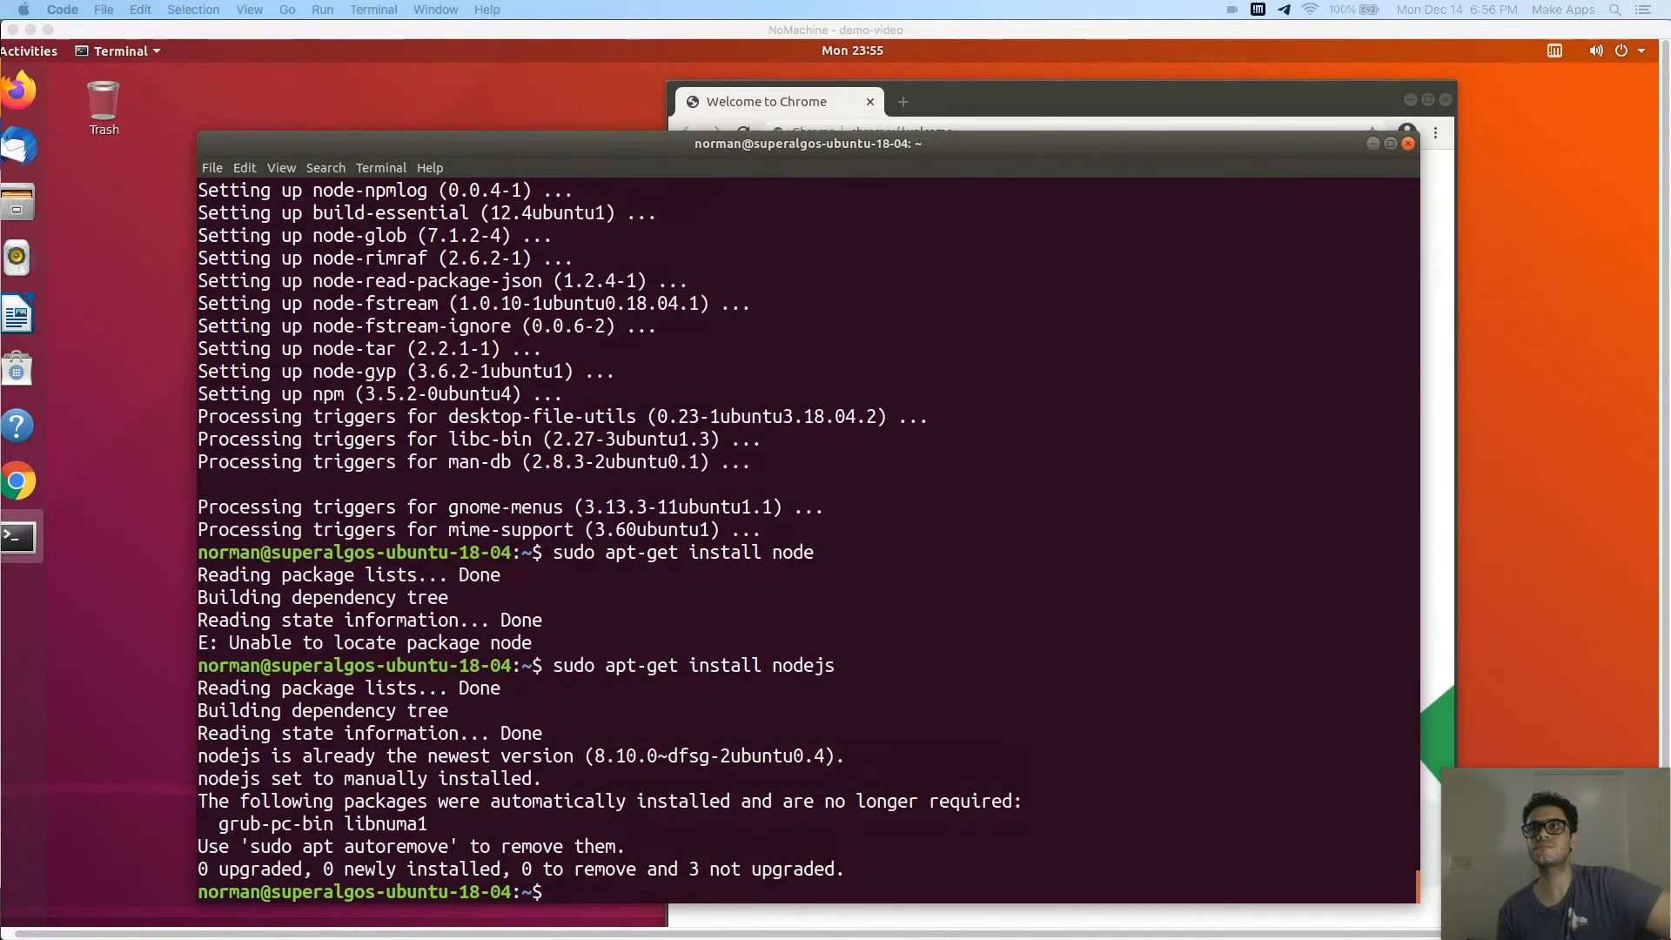
Check the installed Node.js and npm versions by running "node --version" and "npm --version" in the terminal
click(846, 655)
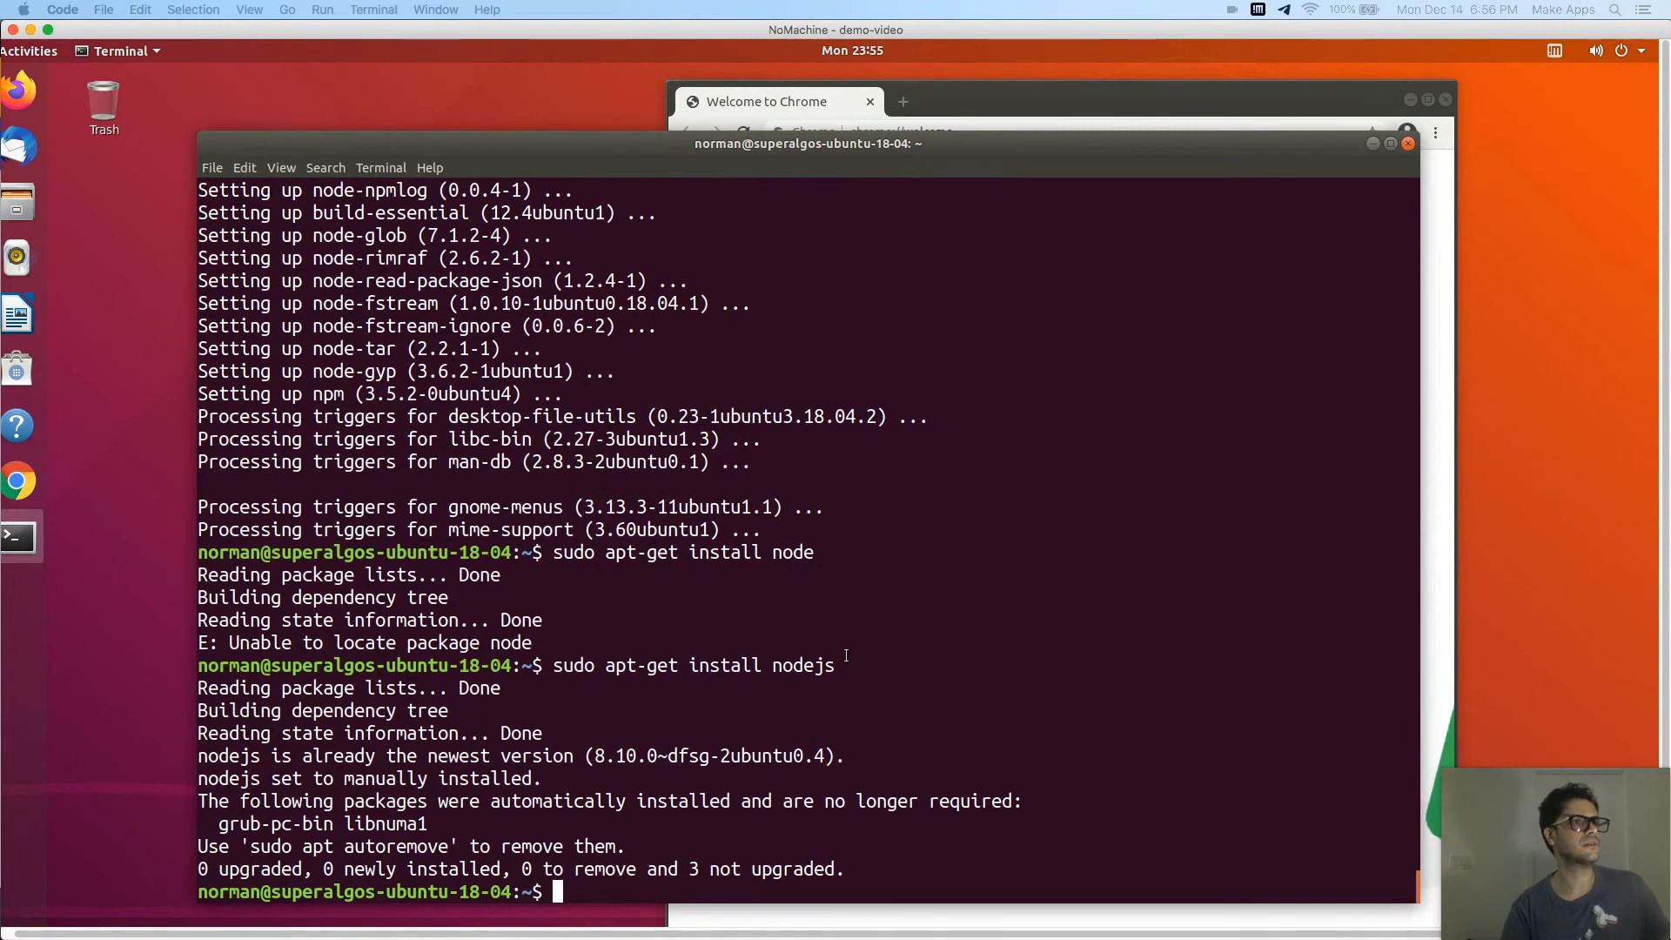
text(node --version)
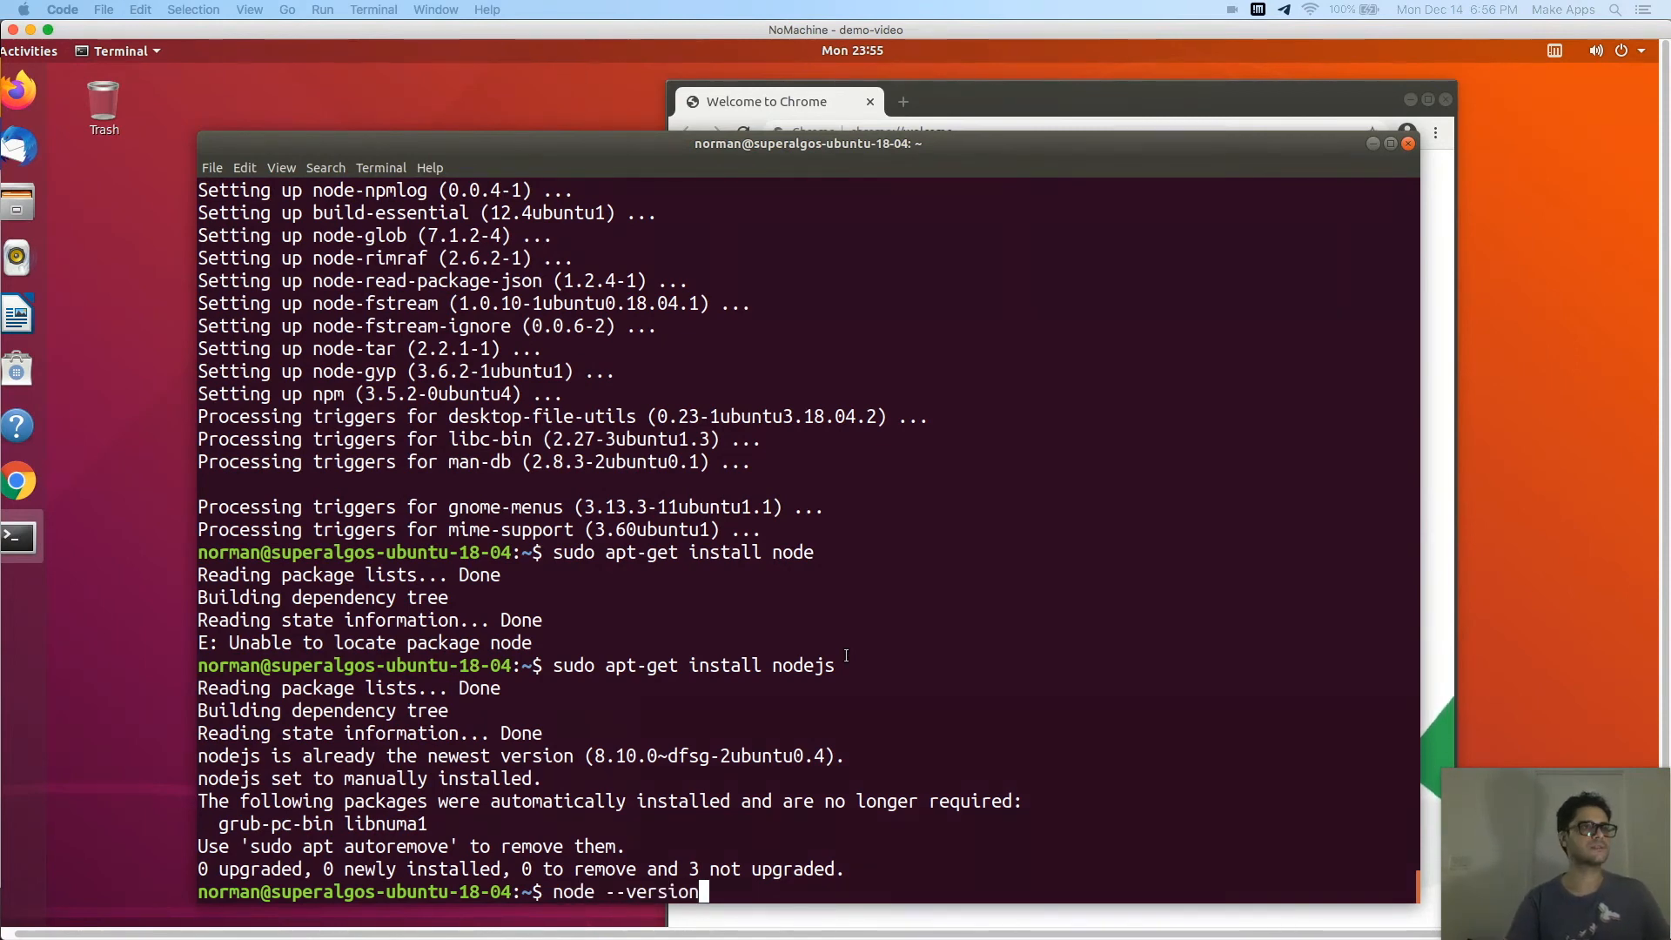
key(Return)
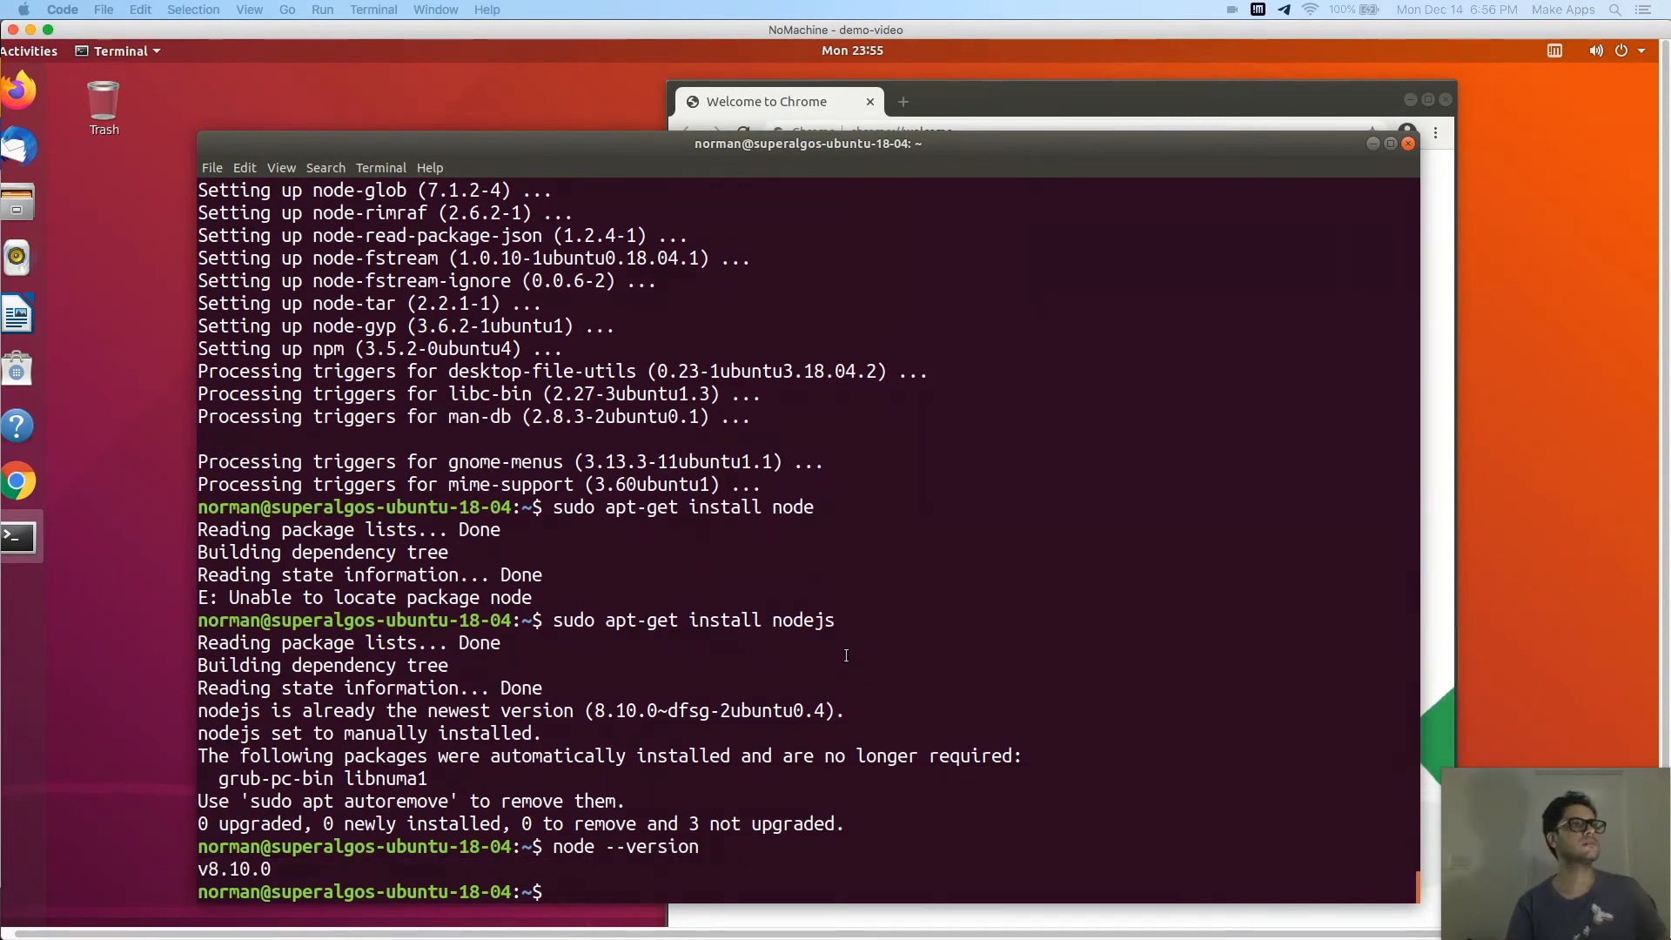
text(npm --version)
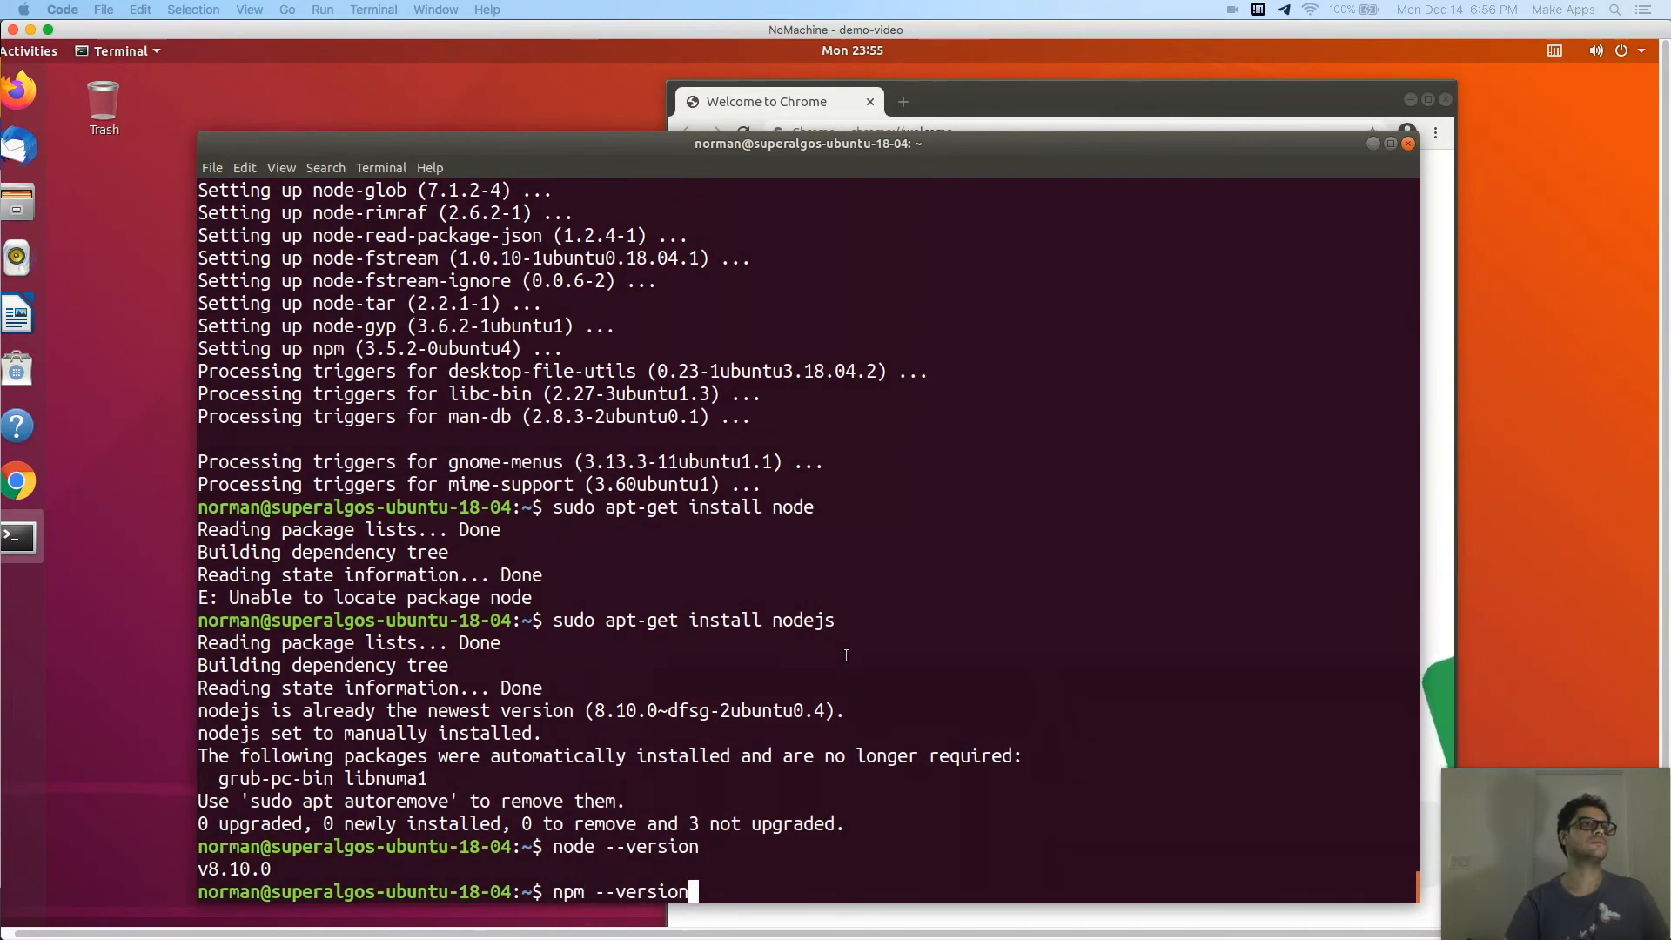
key(Return)
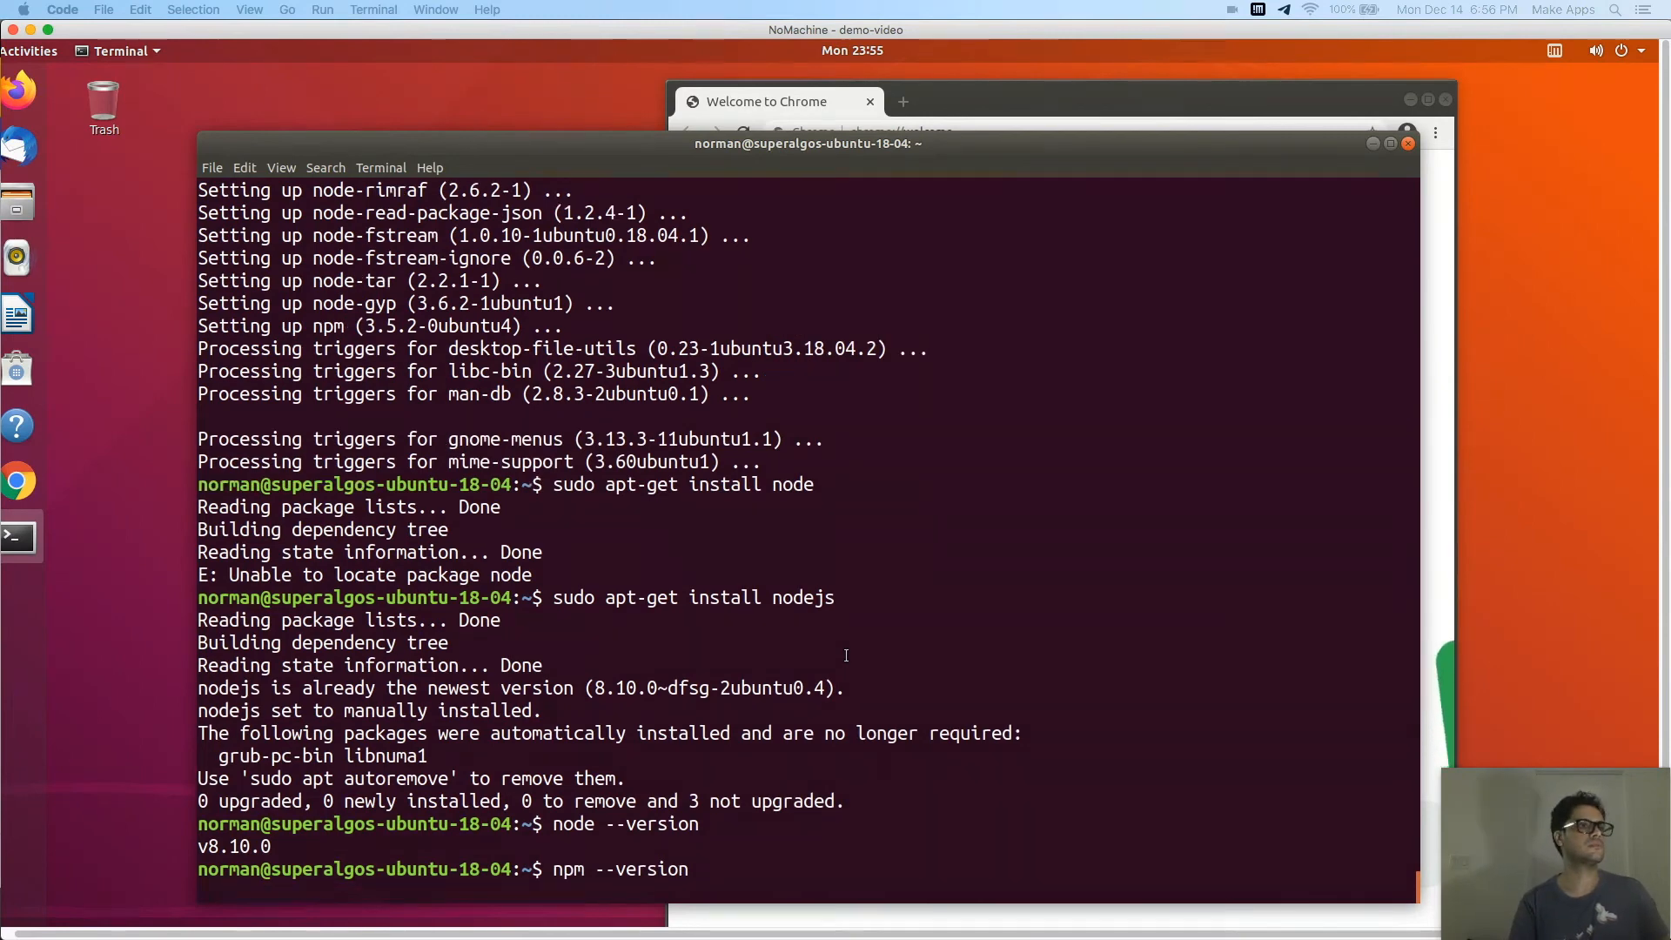
key(Return)
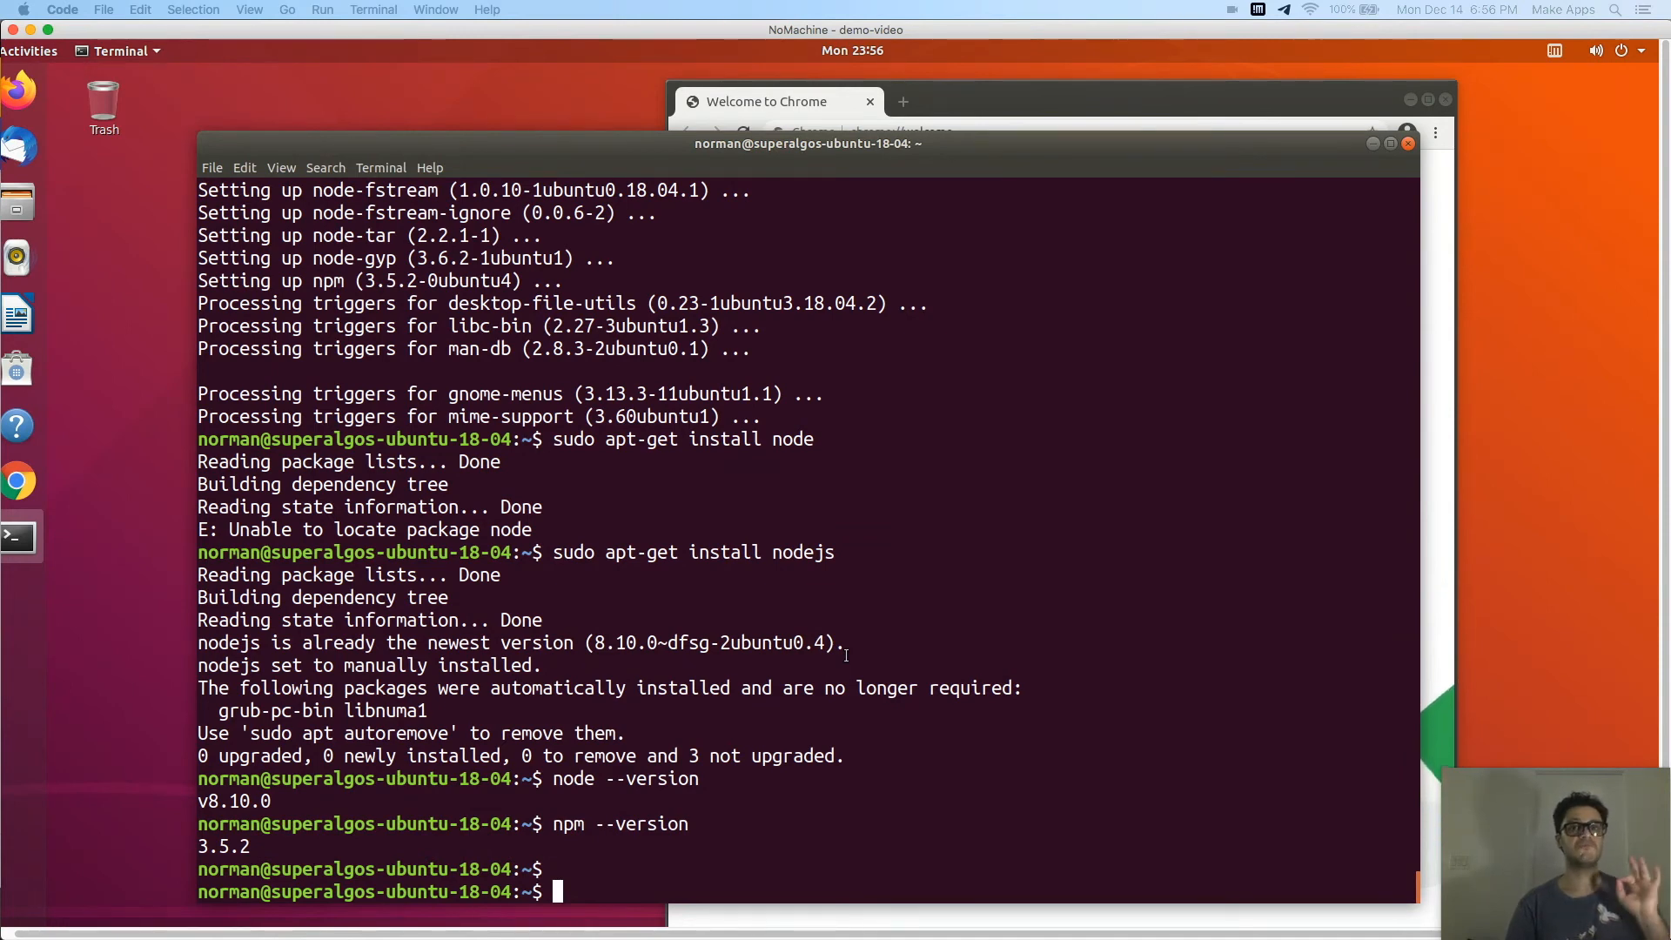
Install the latest pm2 package globally with npm, using "npm install pm2@latest -g"
text(npm install pm2@latest -g)
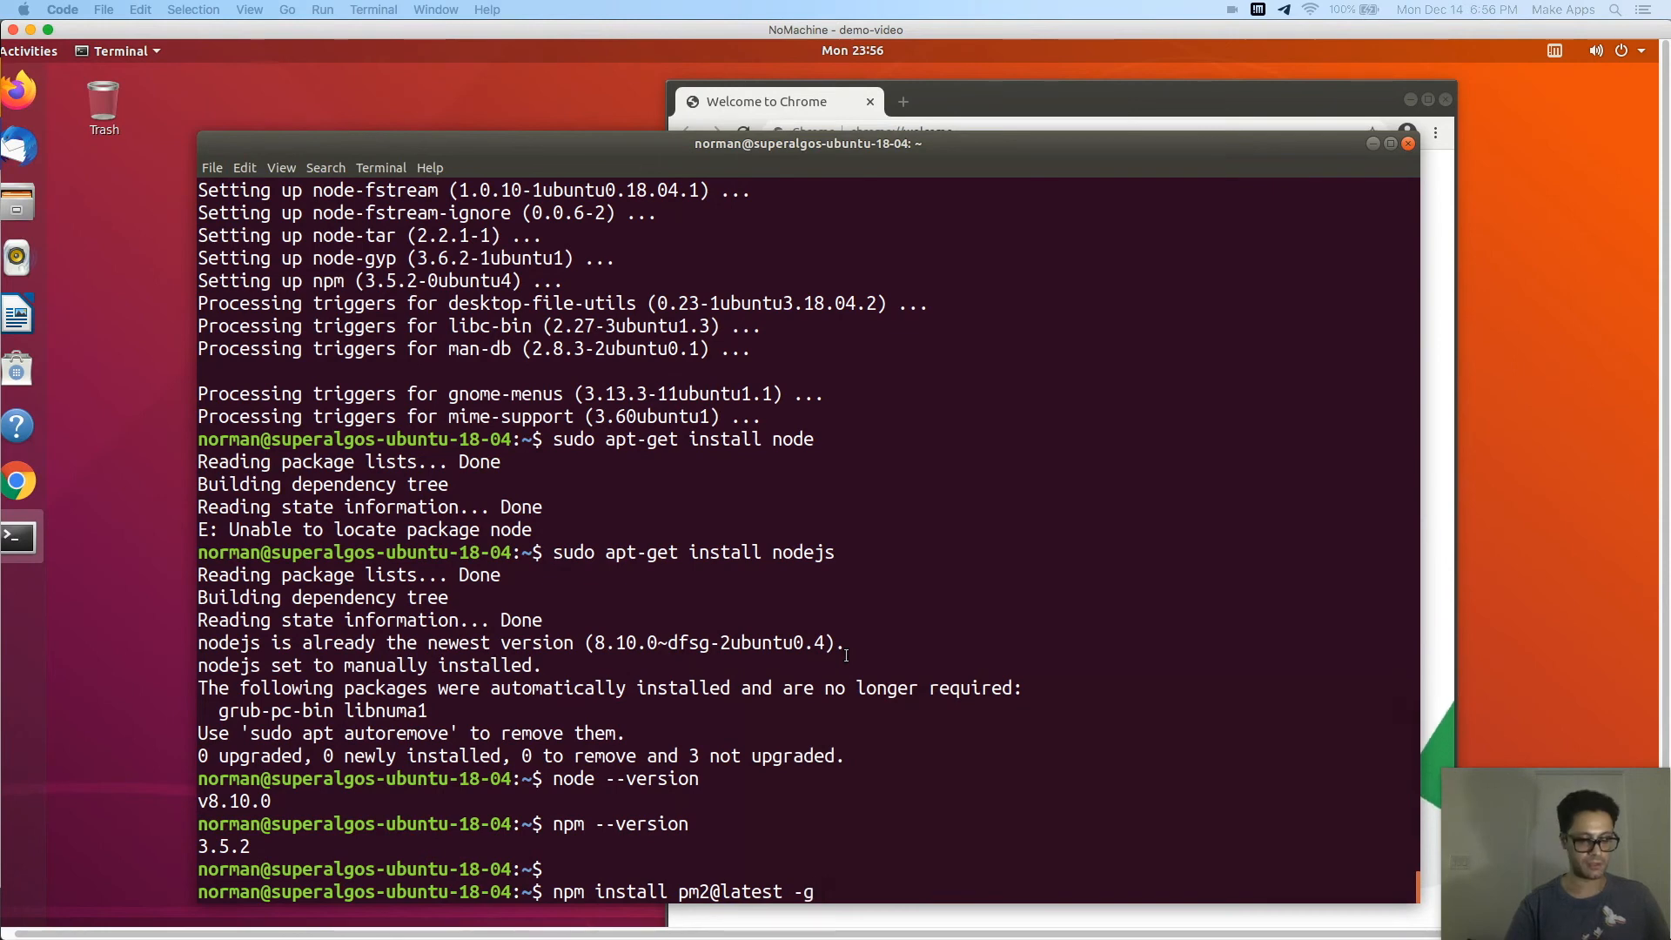
key(Return)
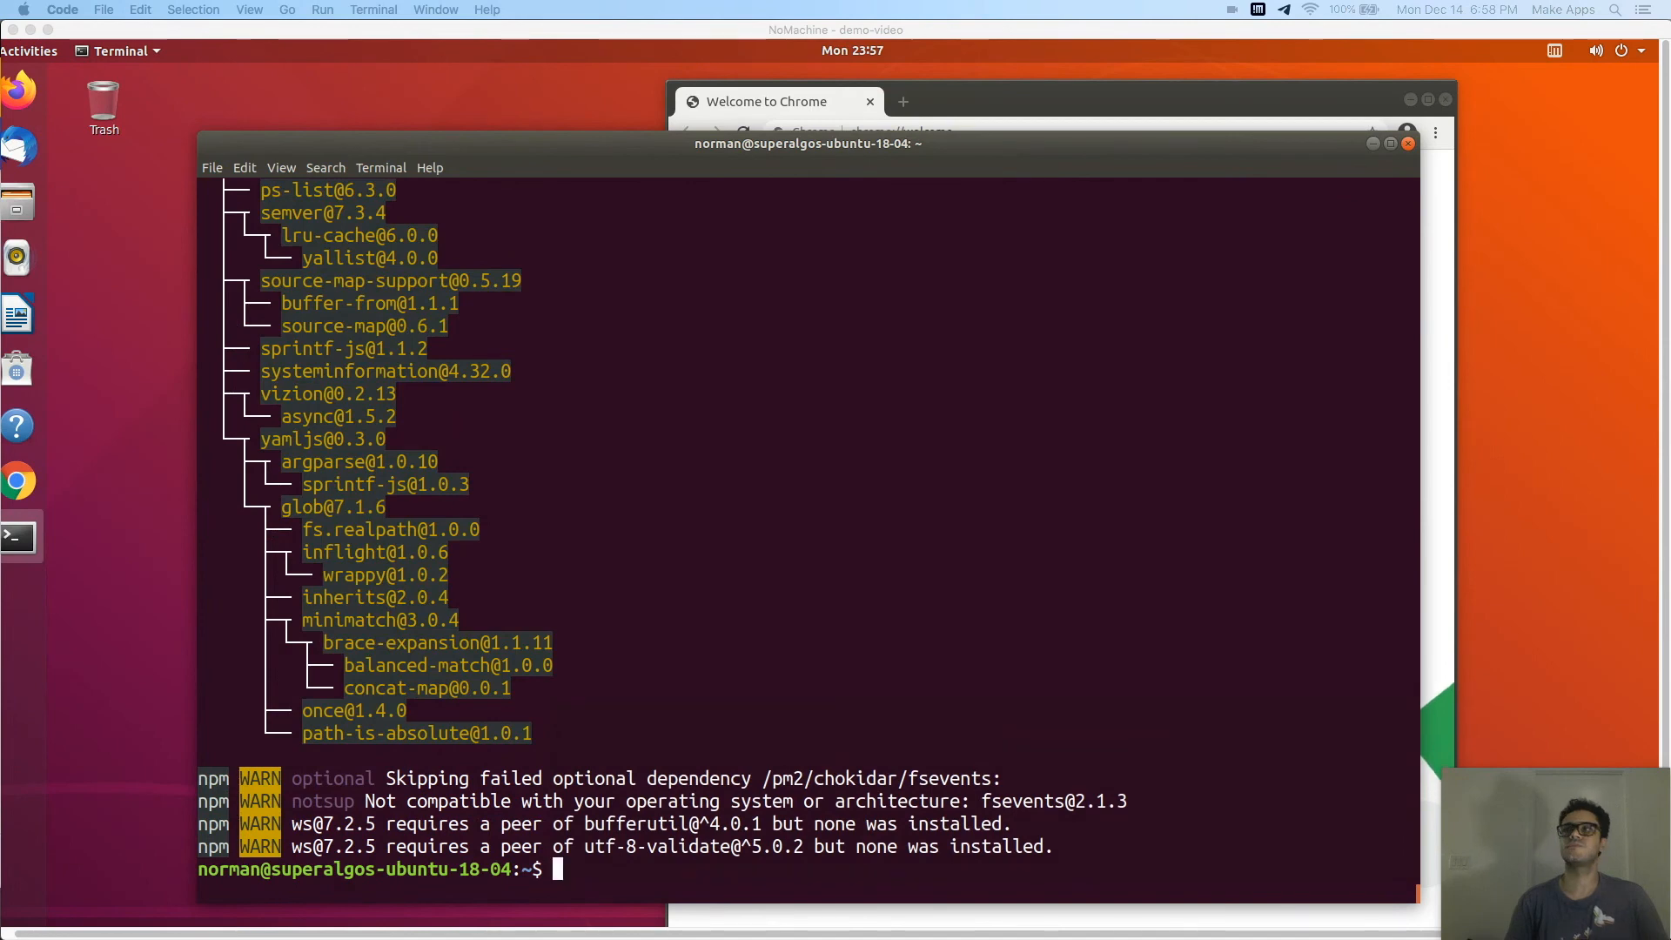
Review the pm2 installation output with "sudo npm install pm2@latest -g" recalled at the prompt, and discard that command without running it
click(831, 659)
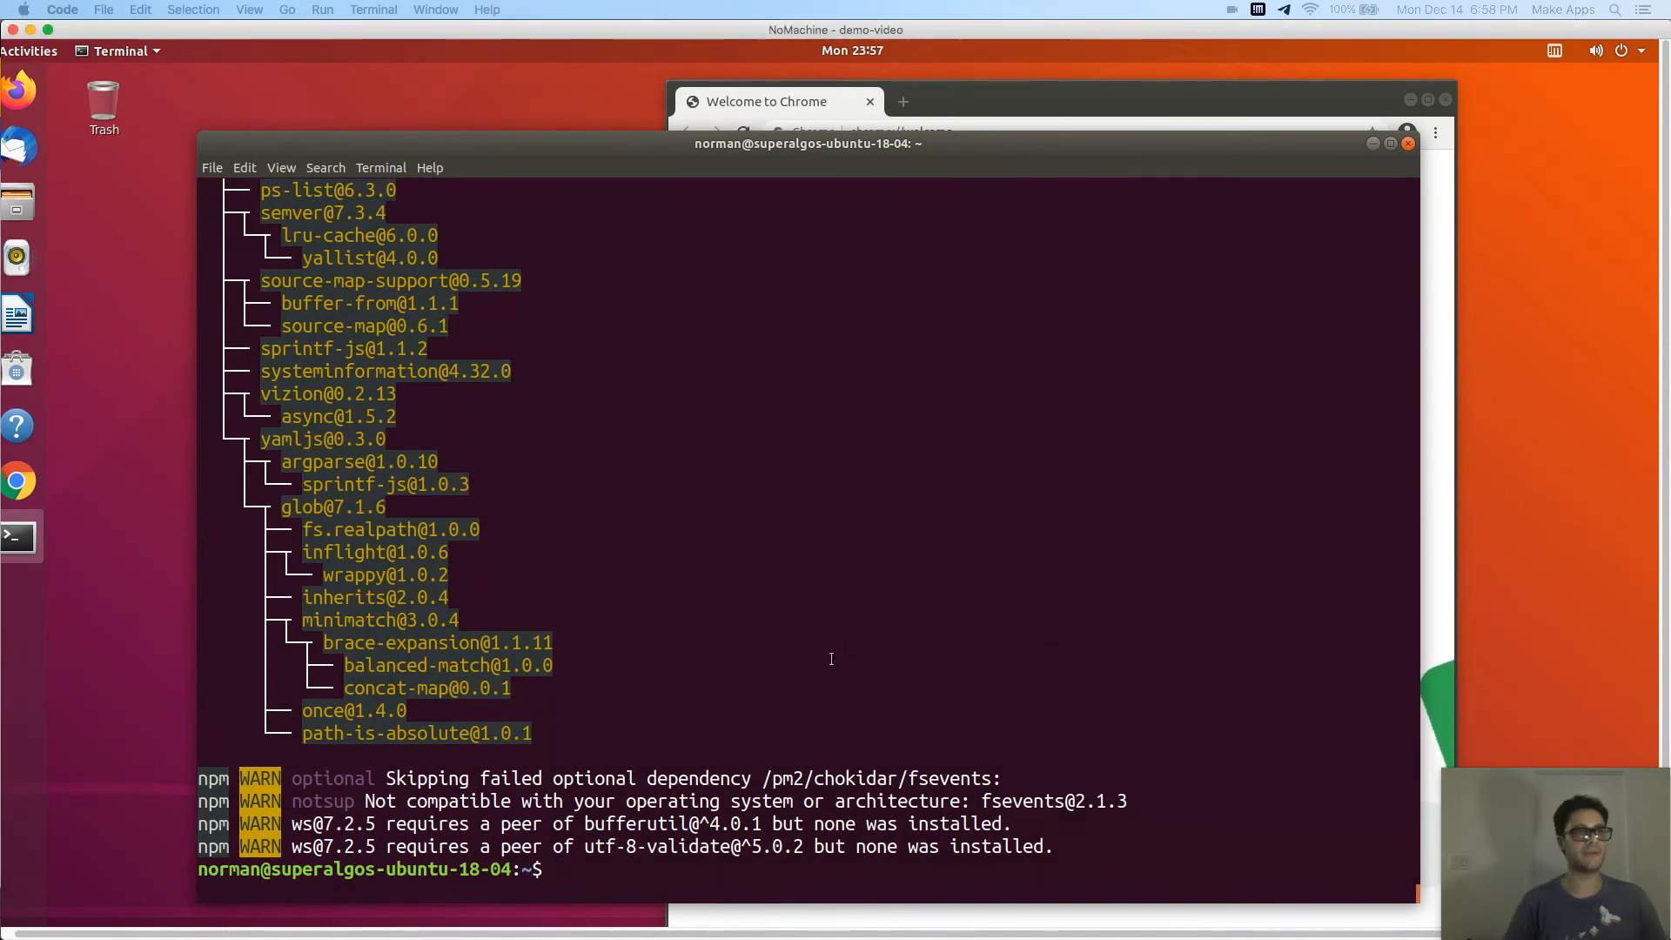
text(sudo npm install pm2@latest -g)
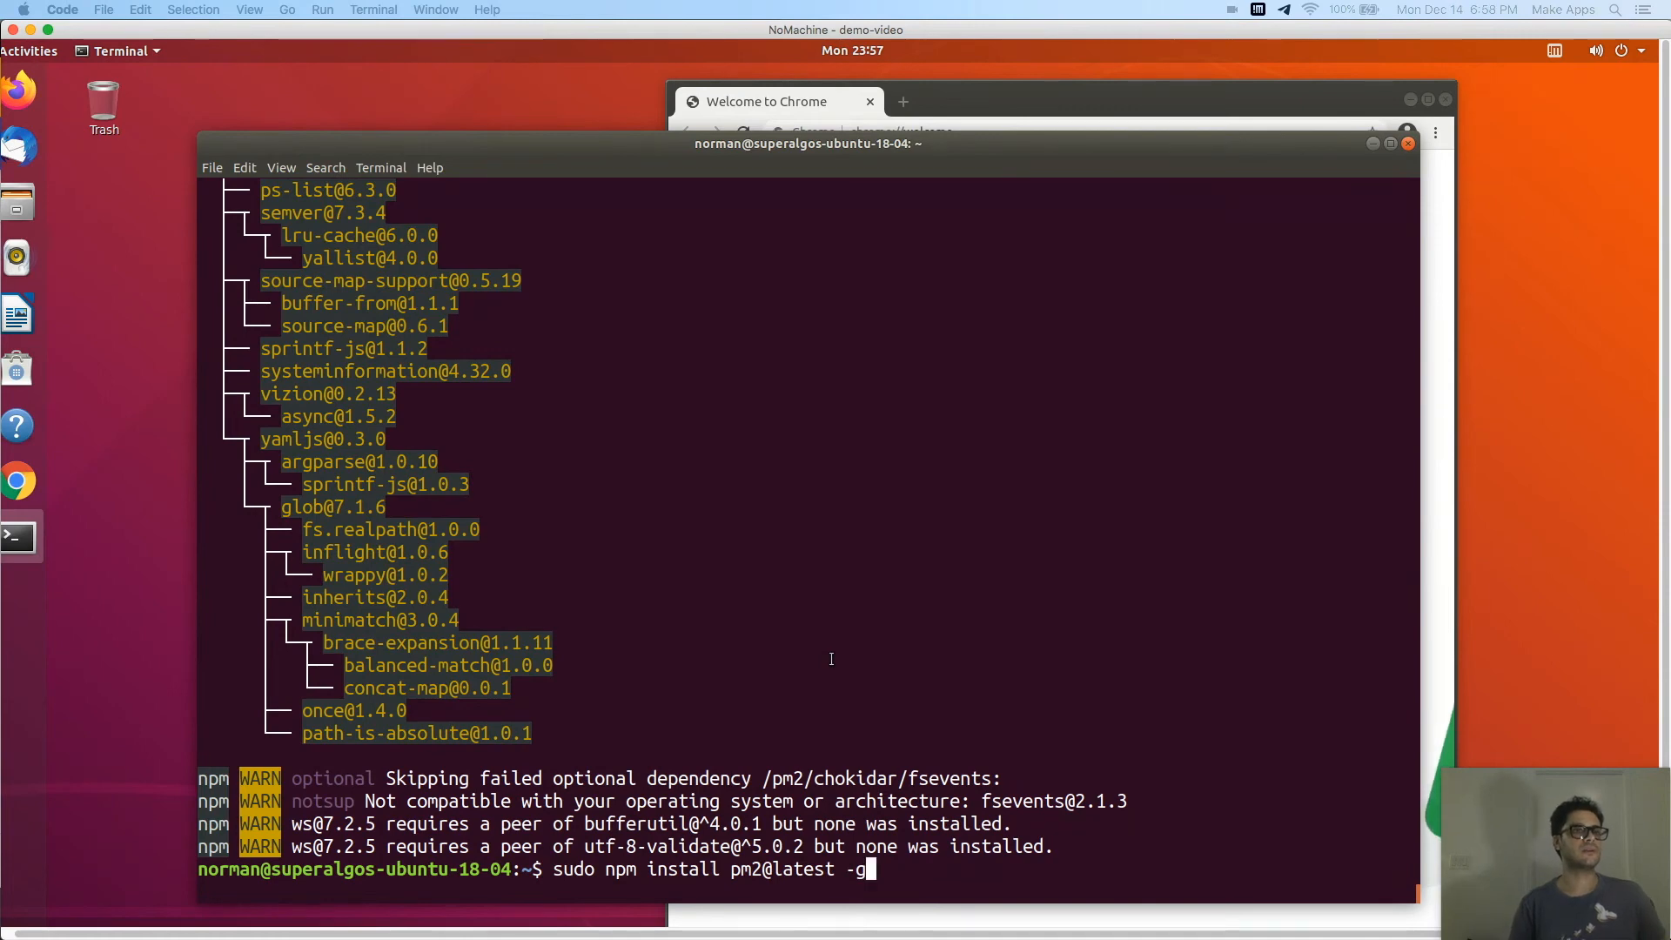
key(ctrl+u)
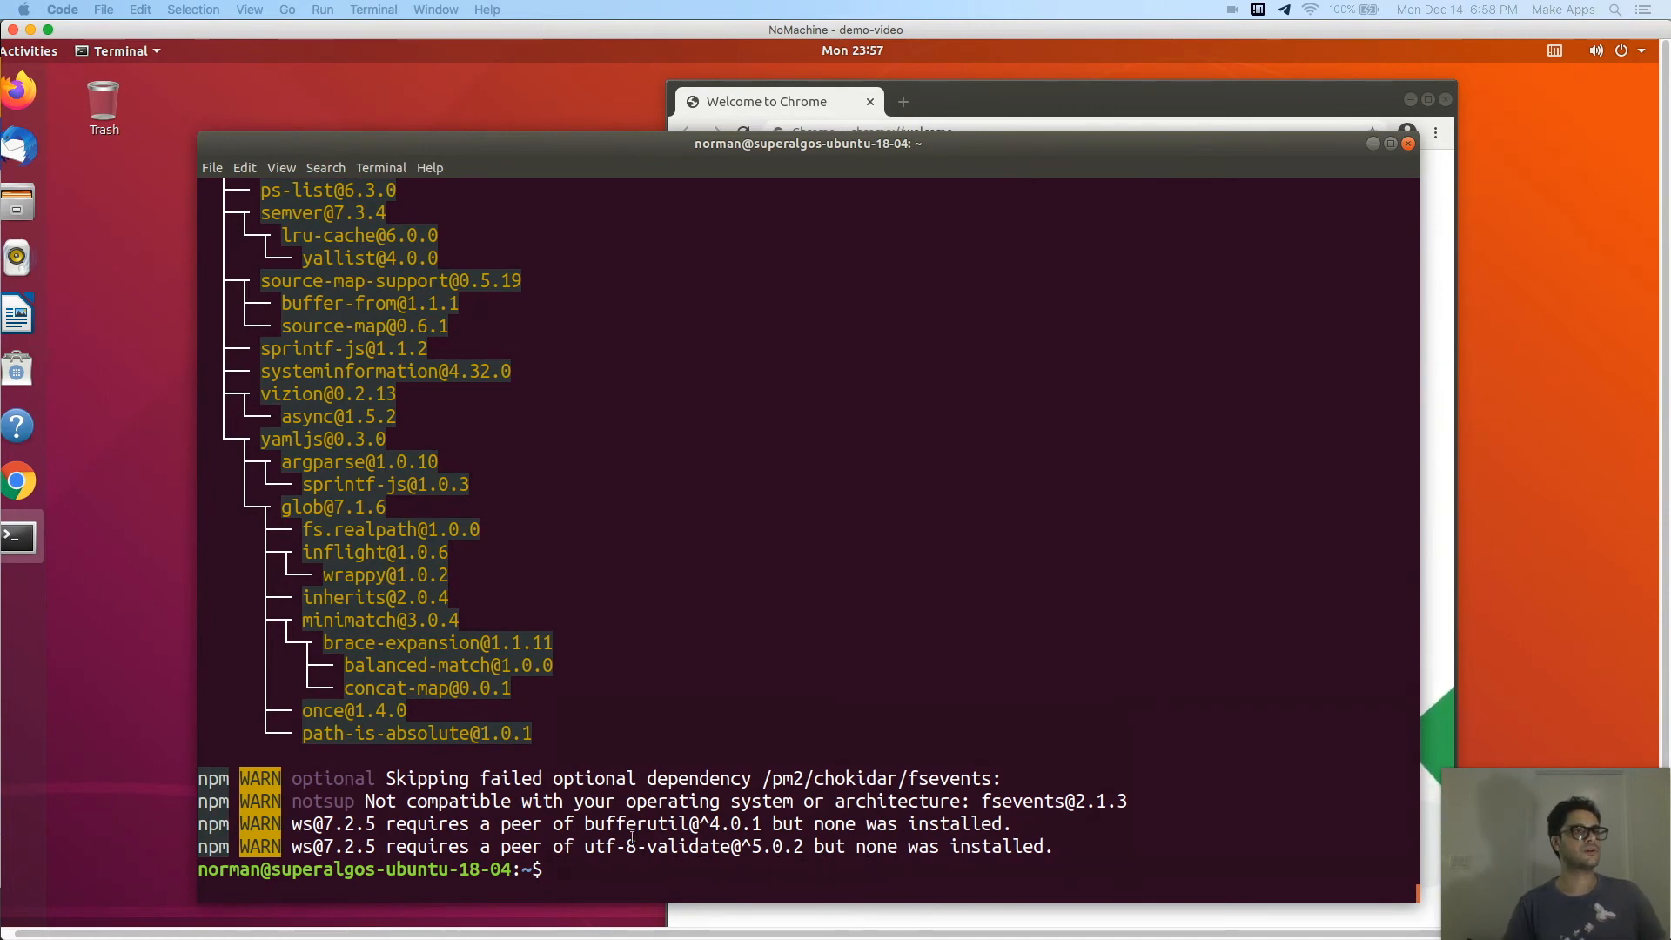
key(Up)
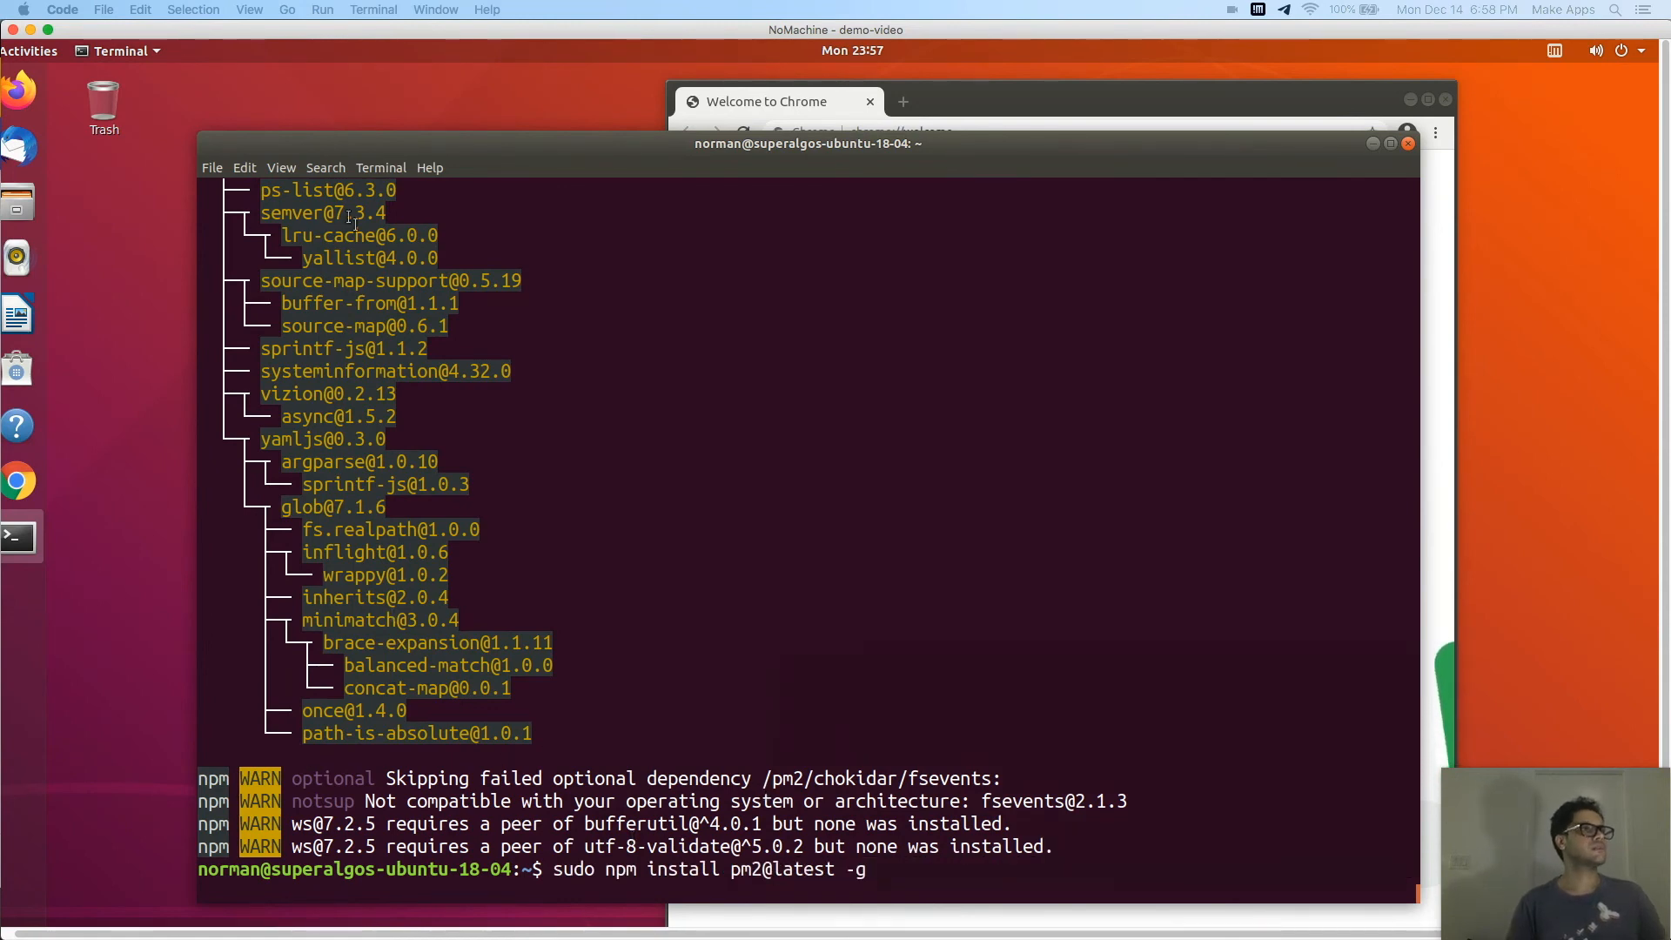
scroll(497, 506, up, 14)
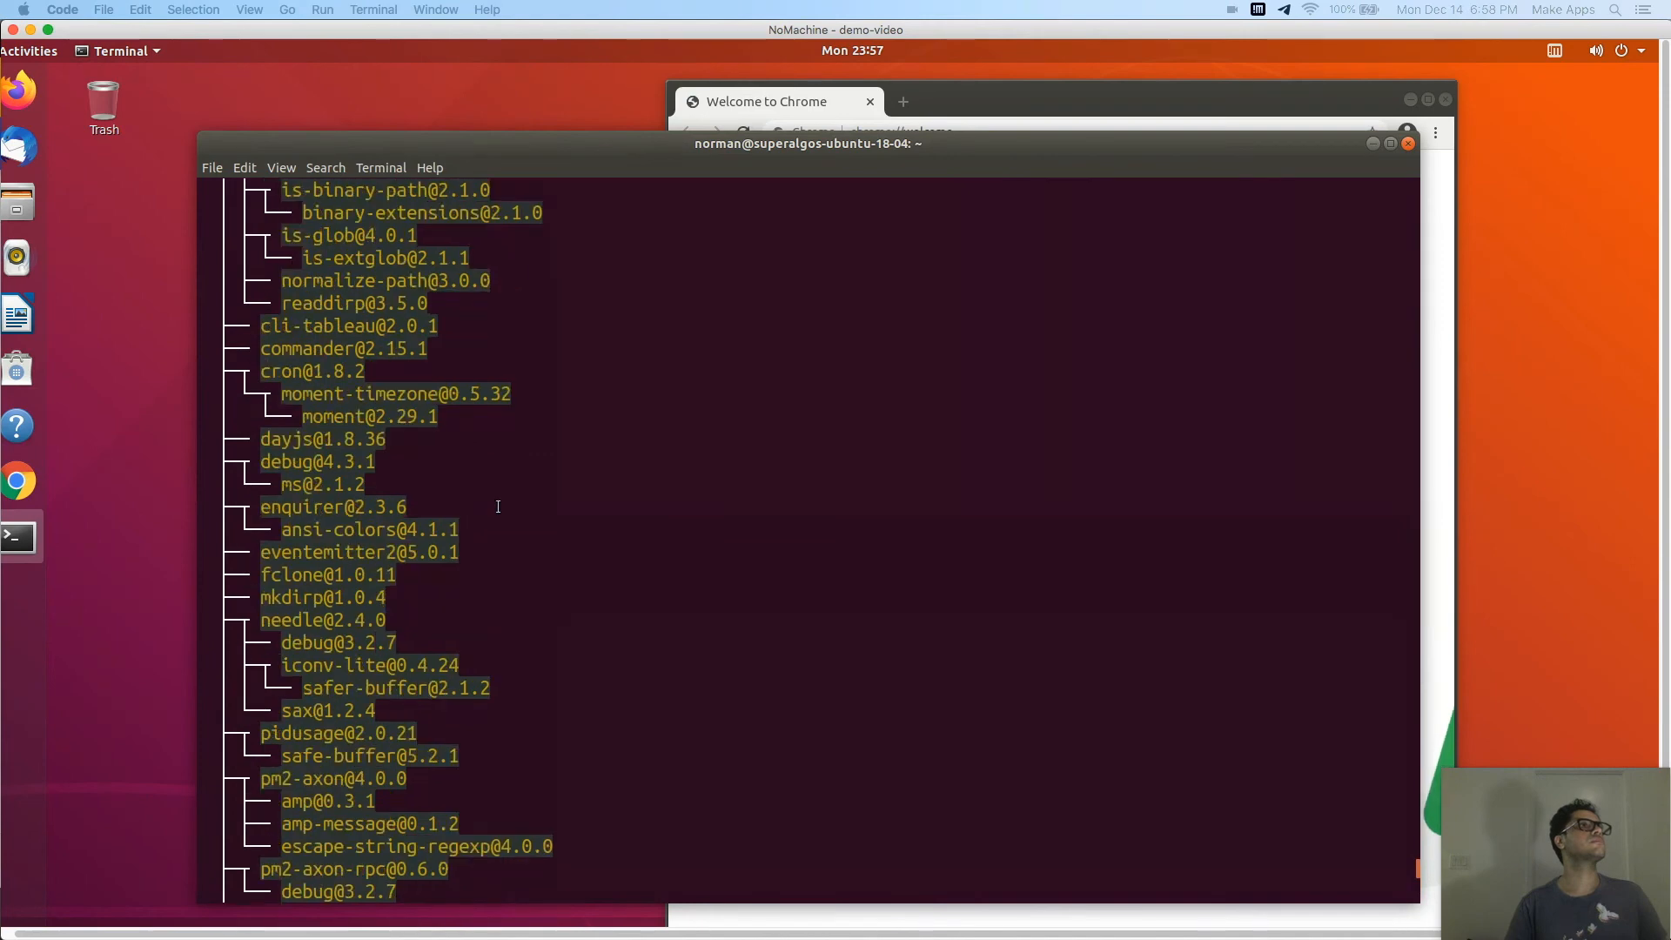
scroll(504, 544, down, 14)
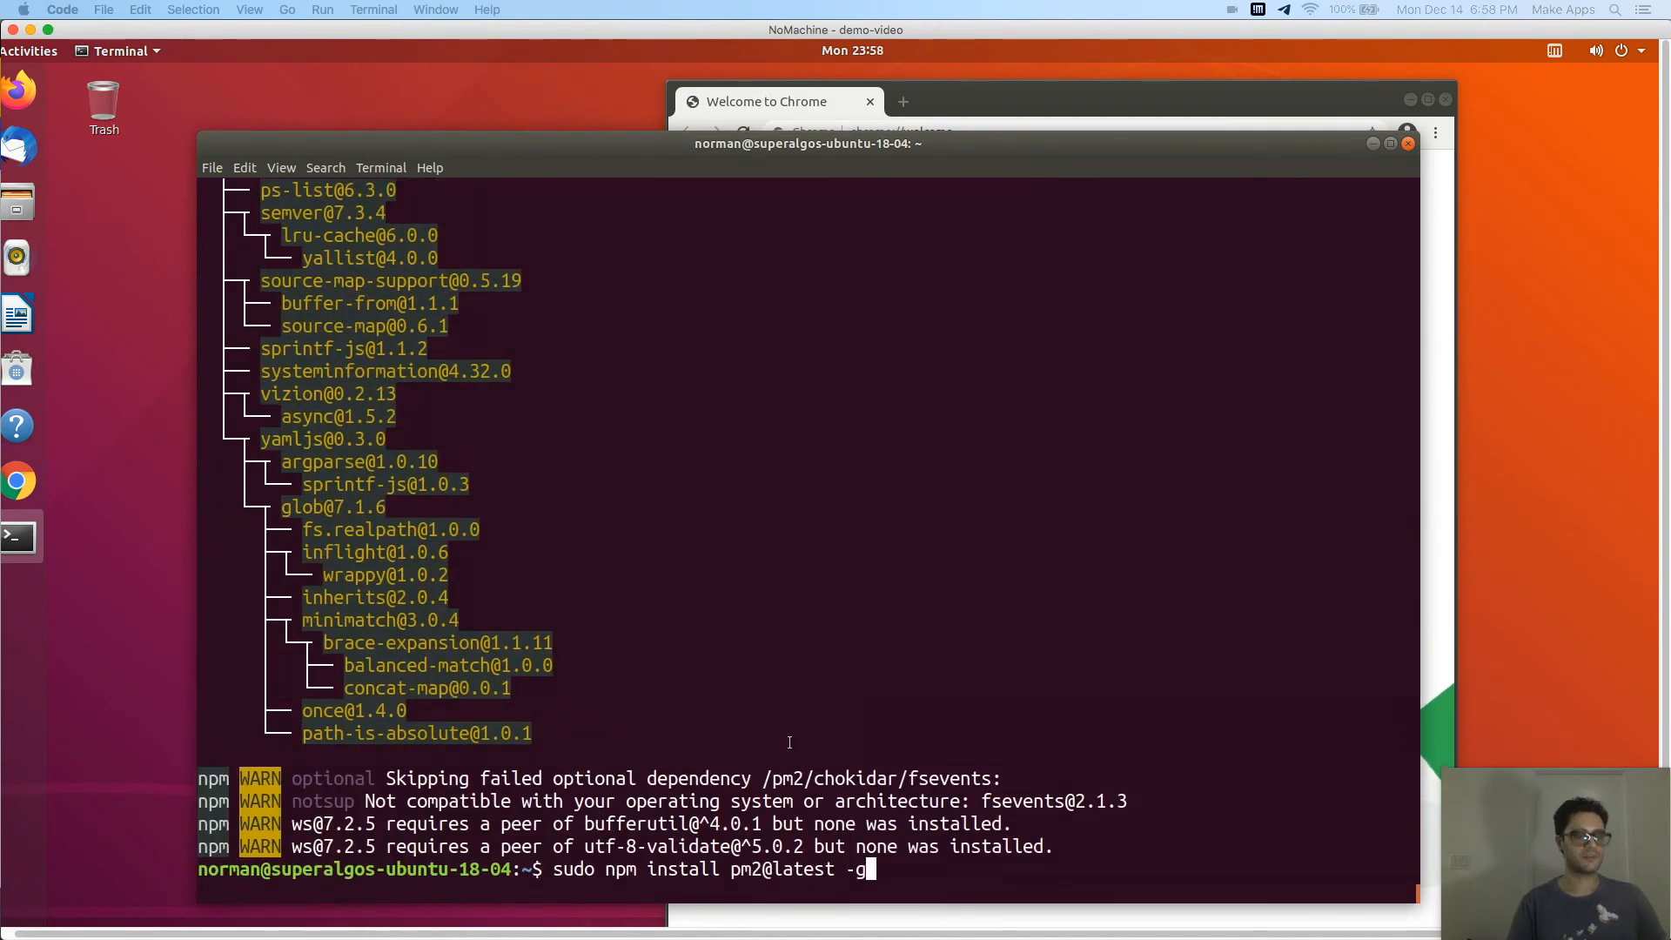
key(ctrl+c)
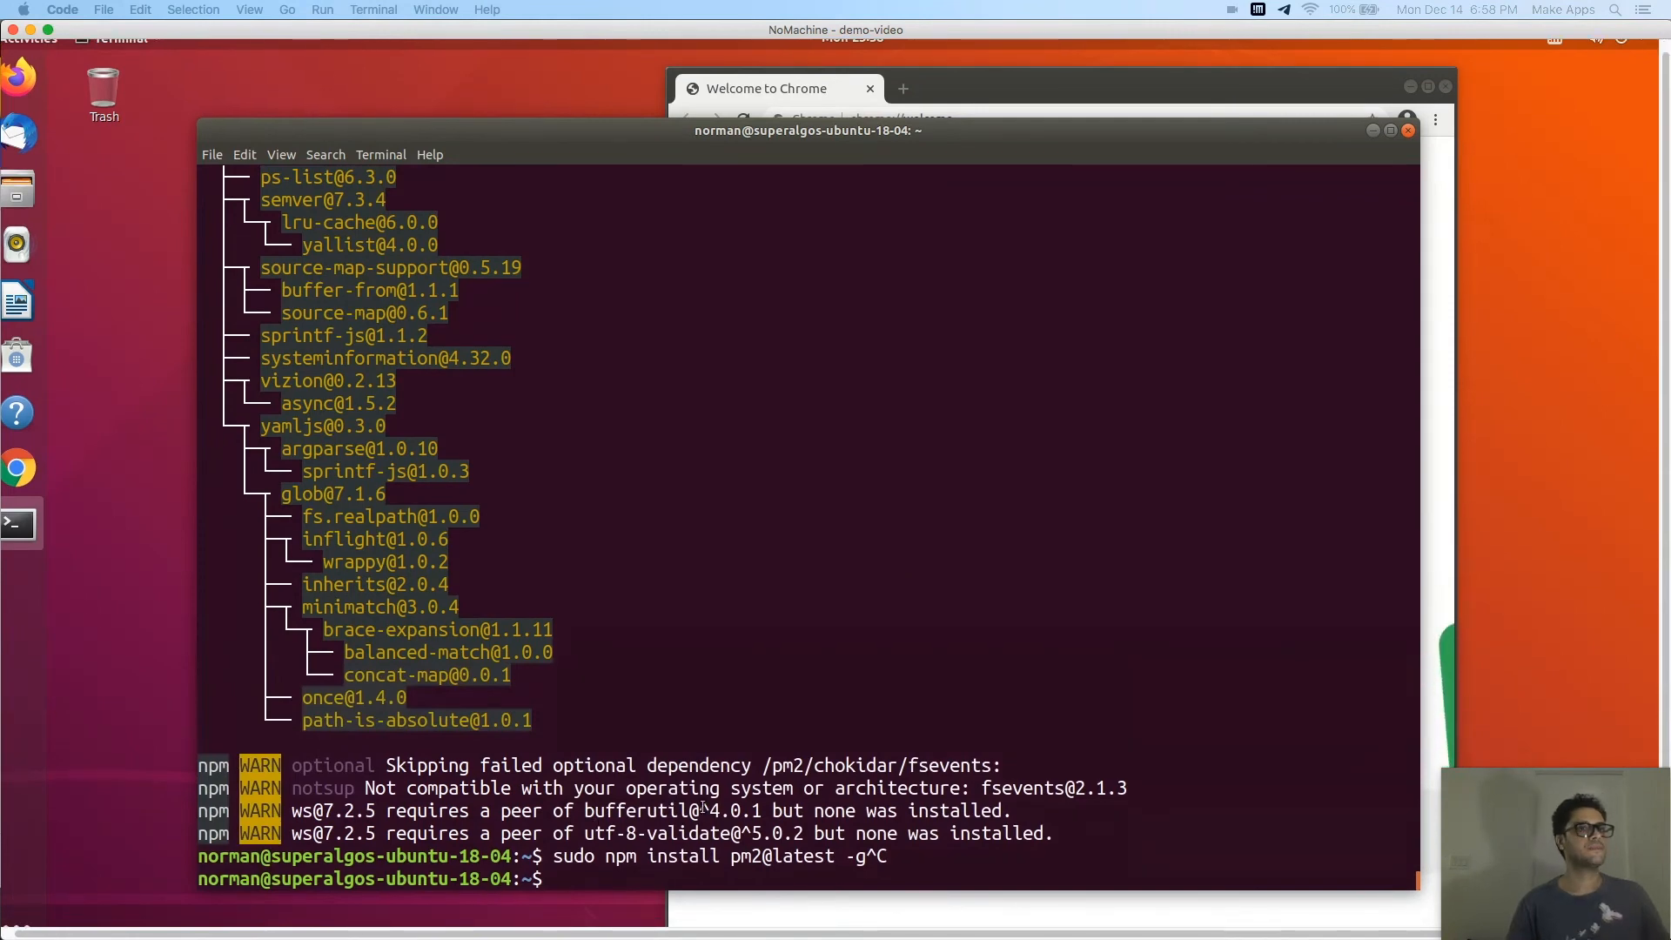
text(git clone)
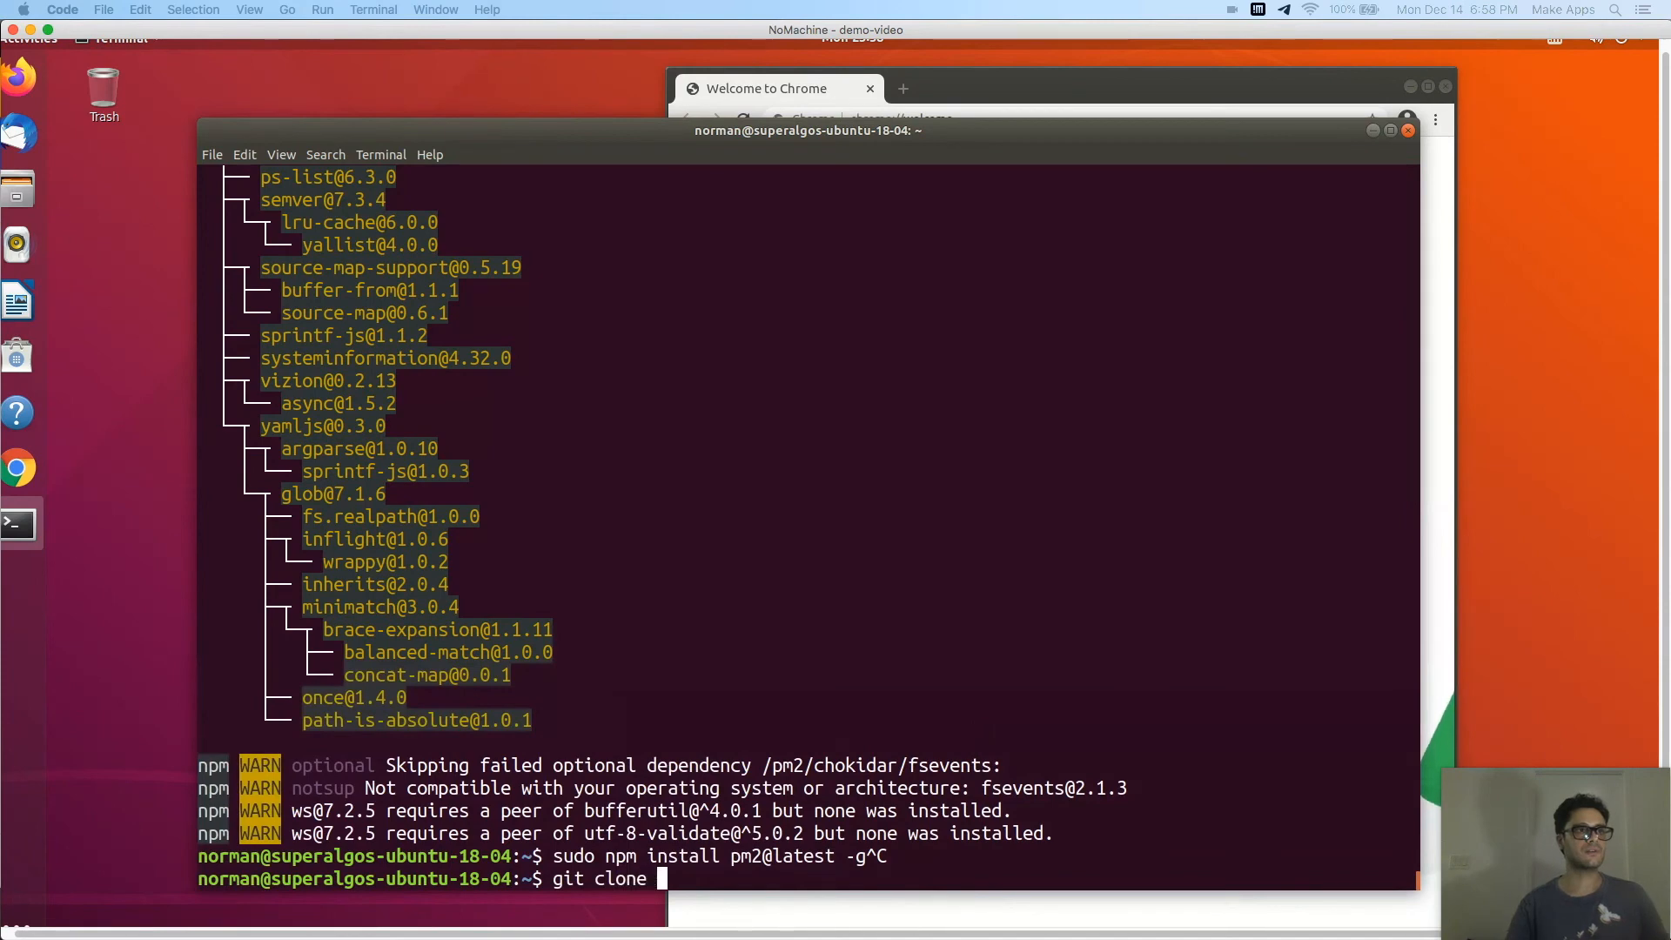
key(super+Tab)
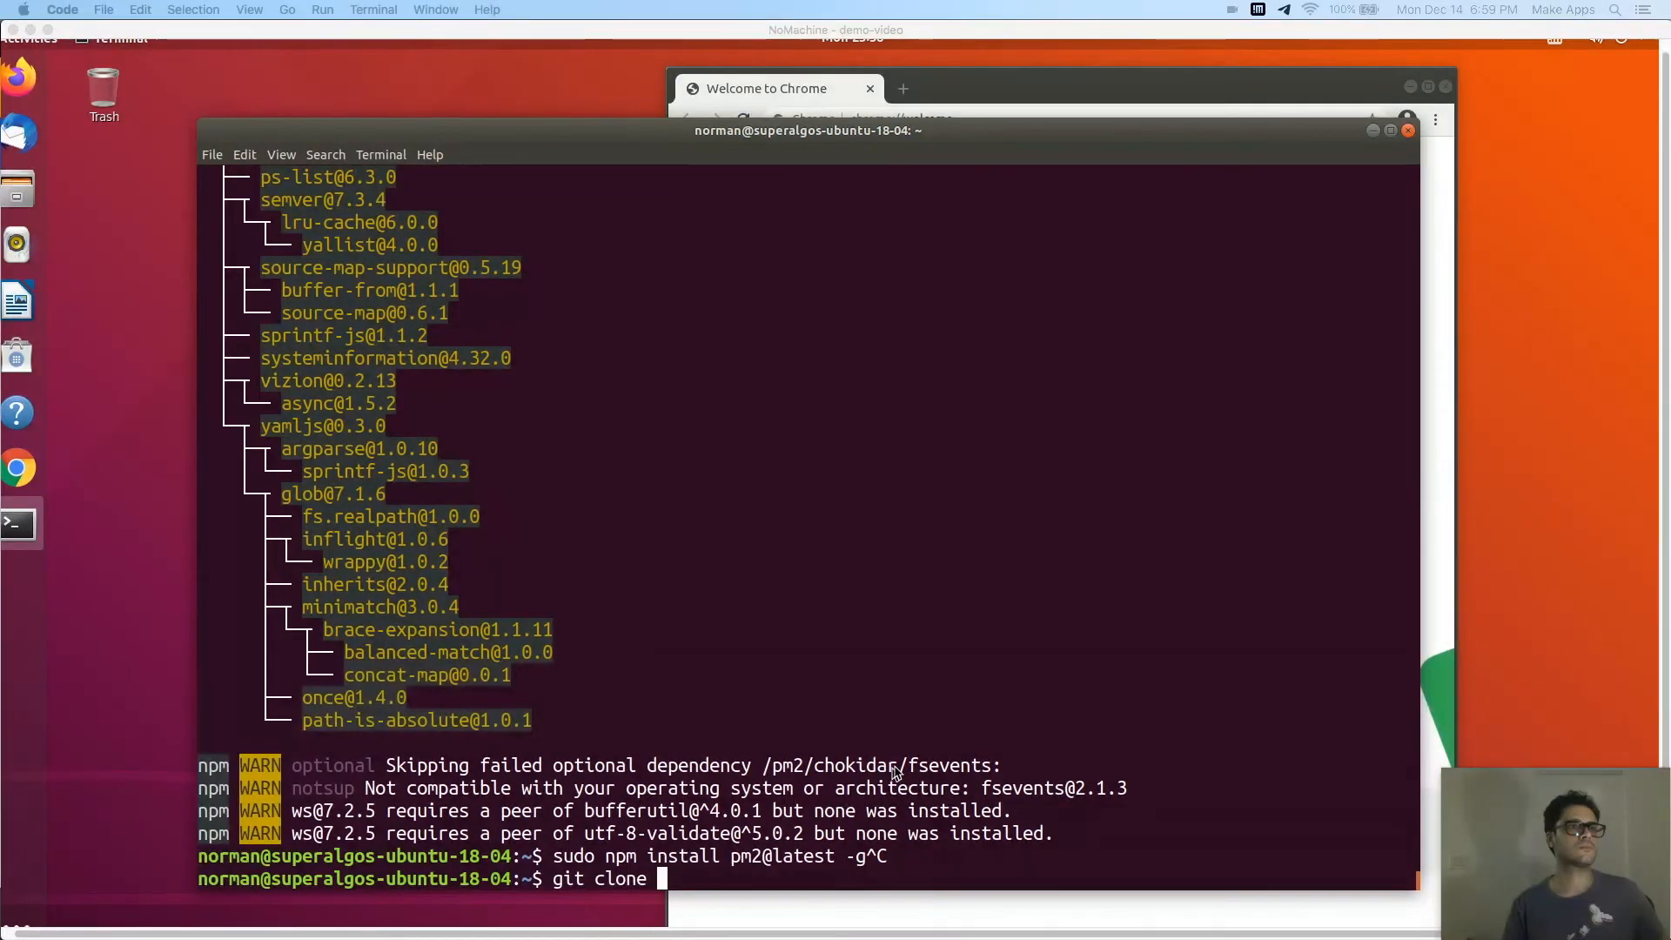
click(686, 833)
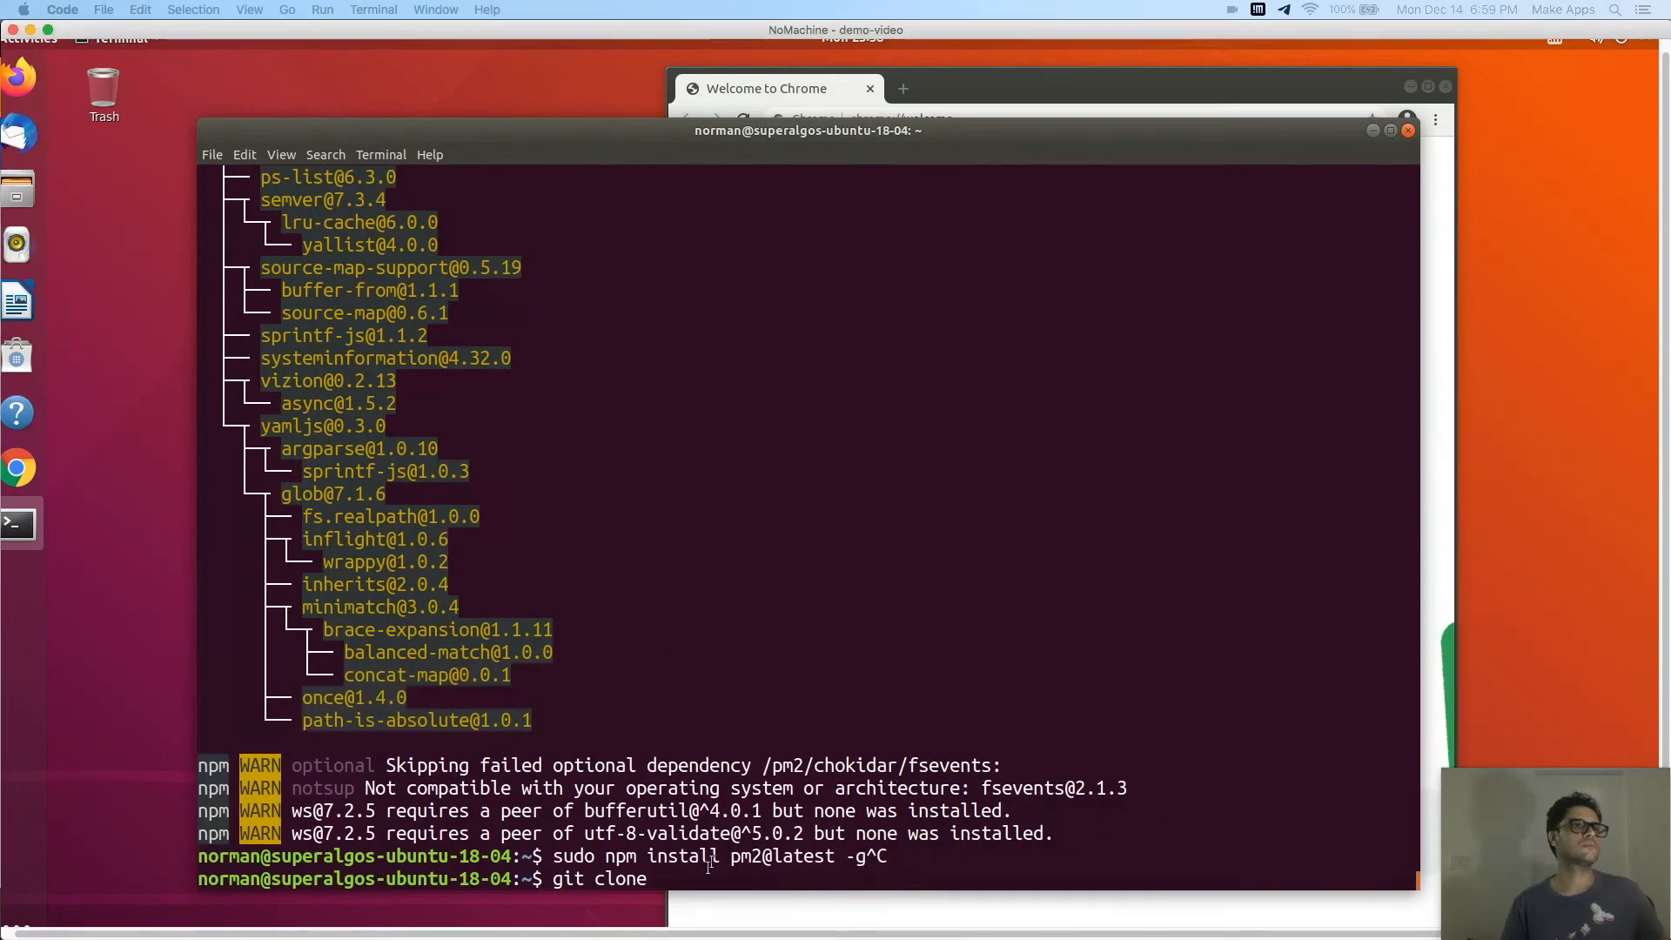
text(V)
key(BackSpace)
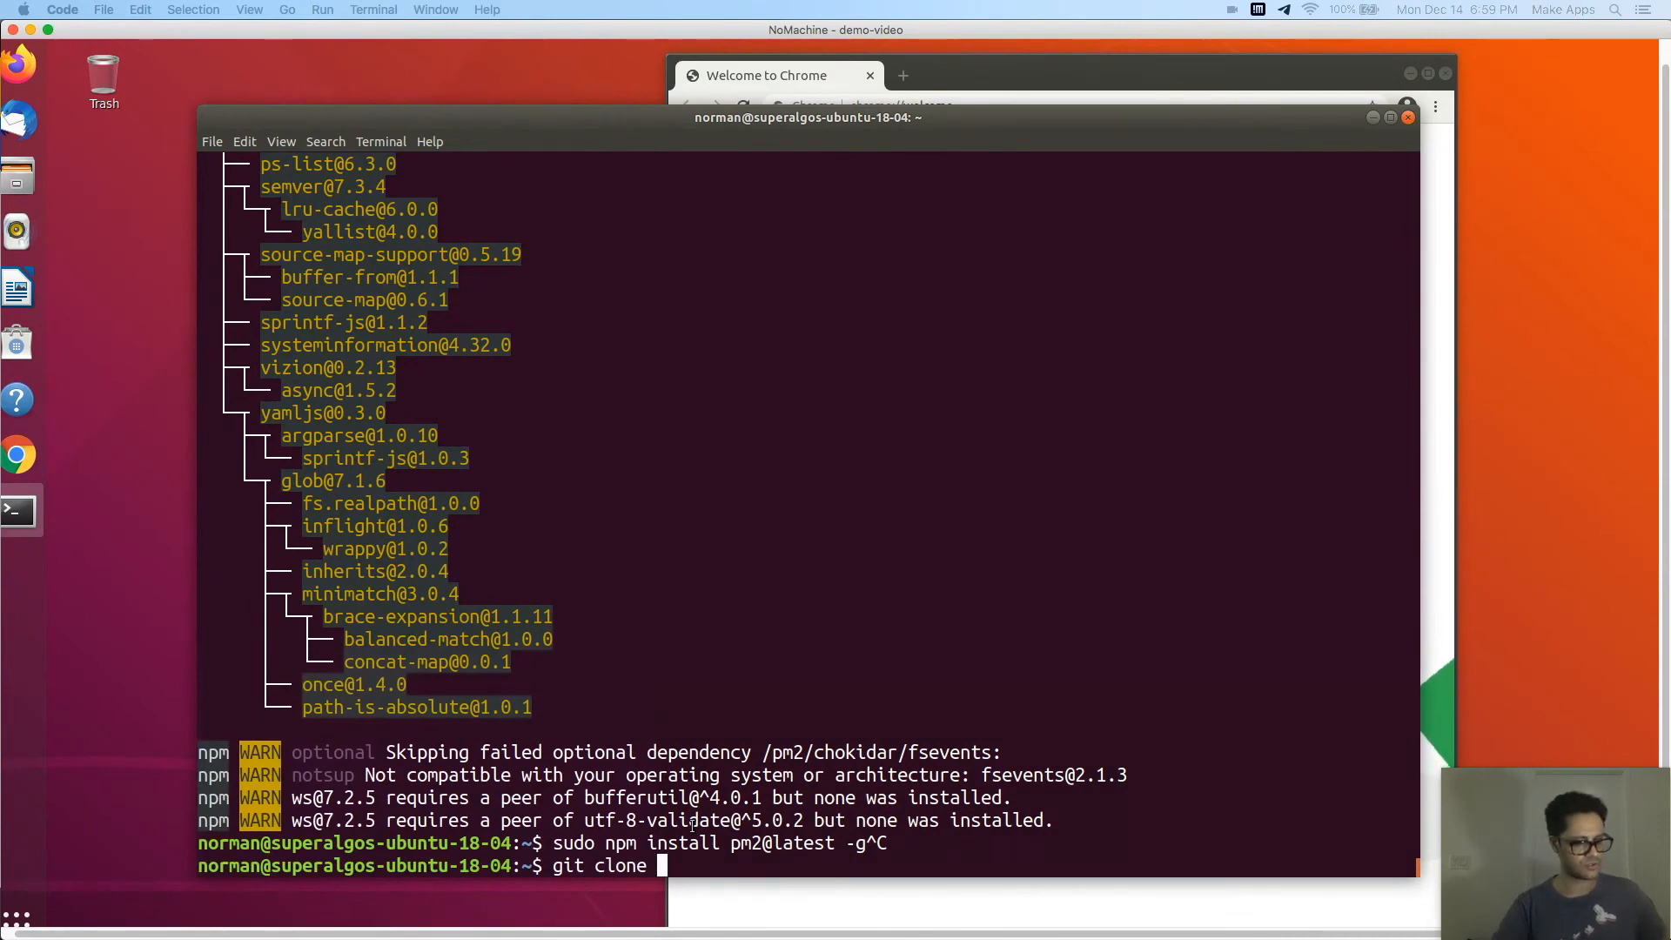
key(ctrl+shift+v)
key(Return)
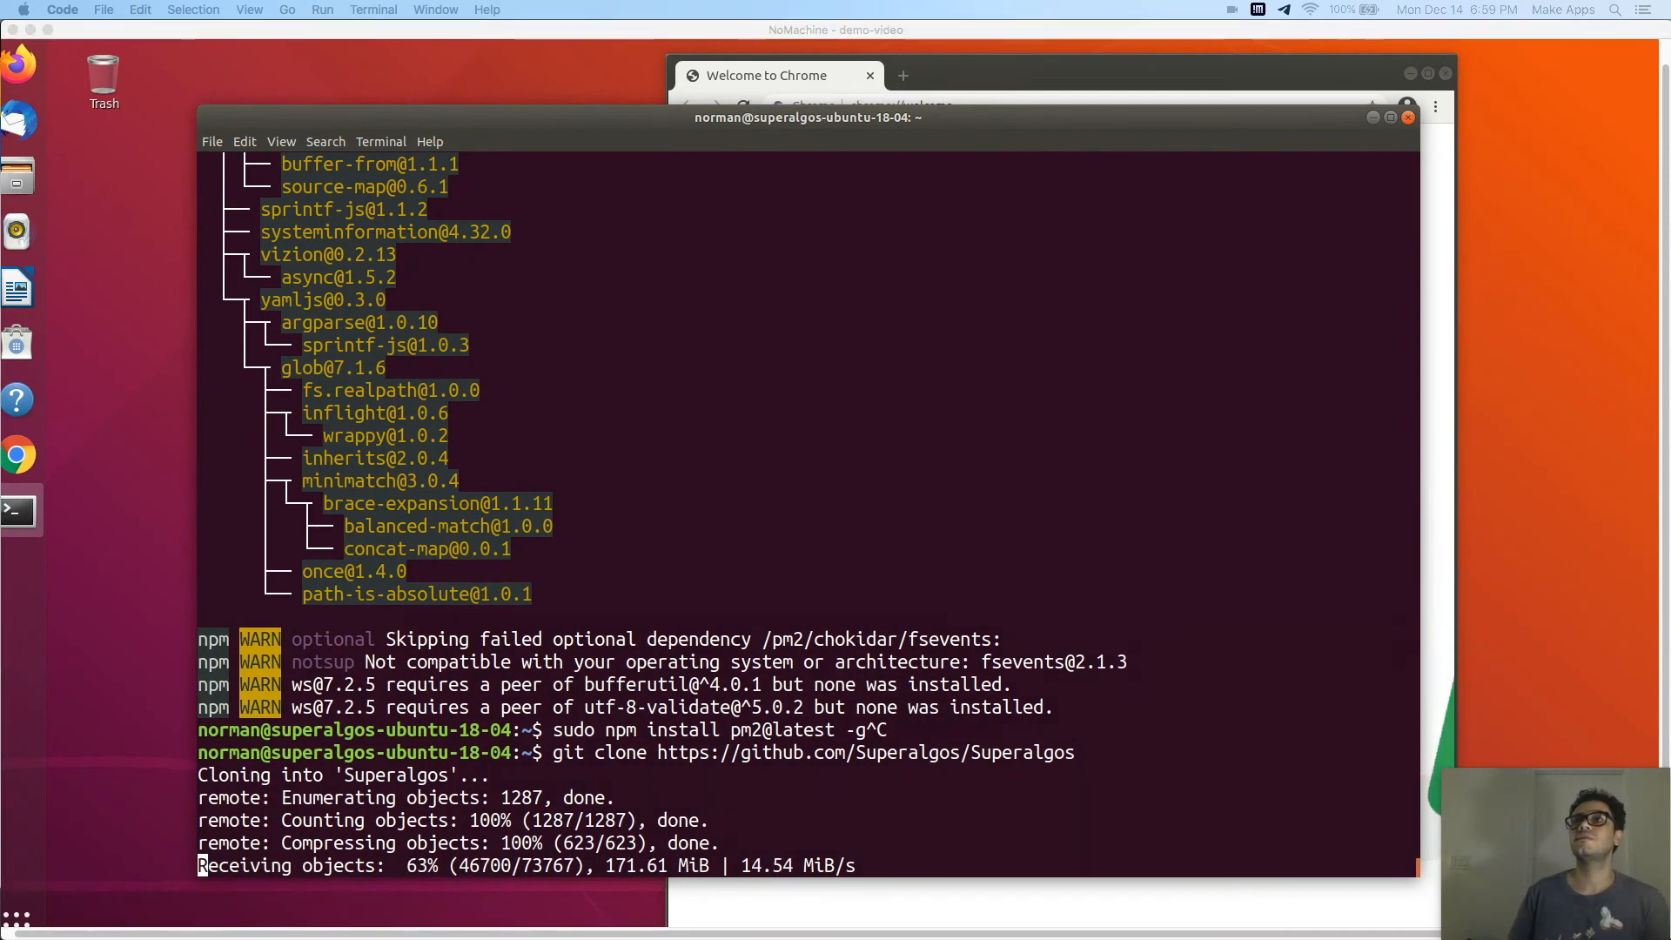
Change into the cloned repository's folder with "cd Superalgos"
click(814, 694)
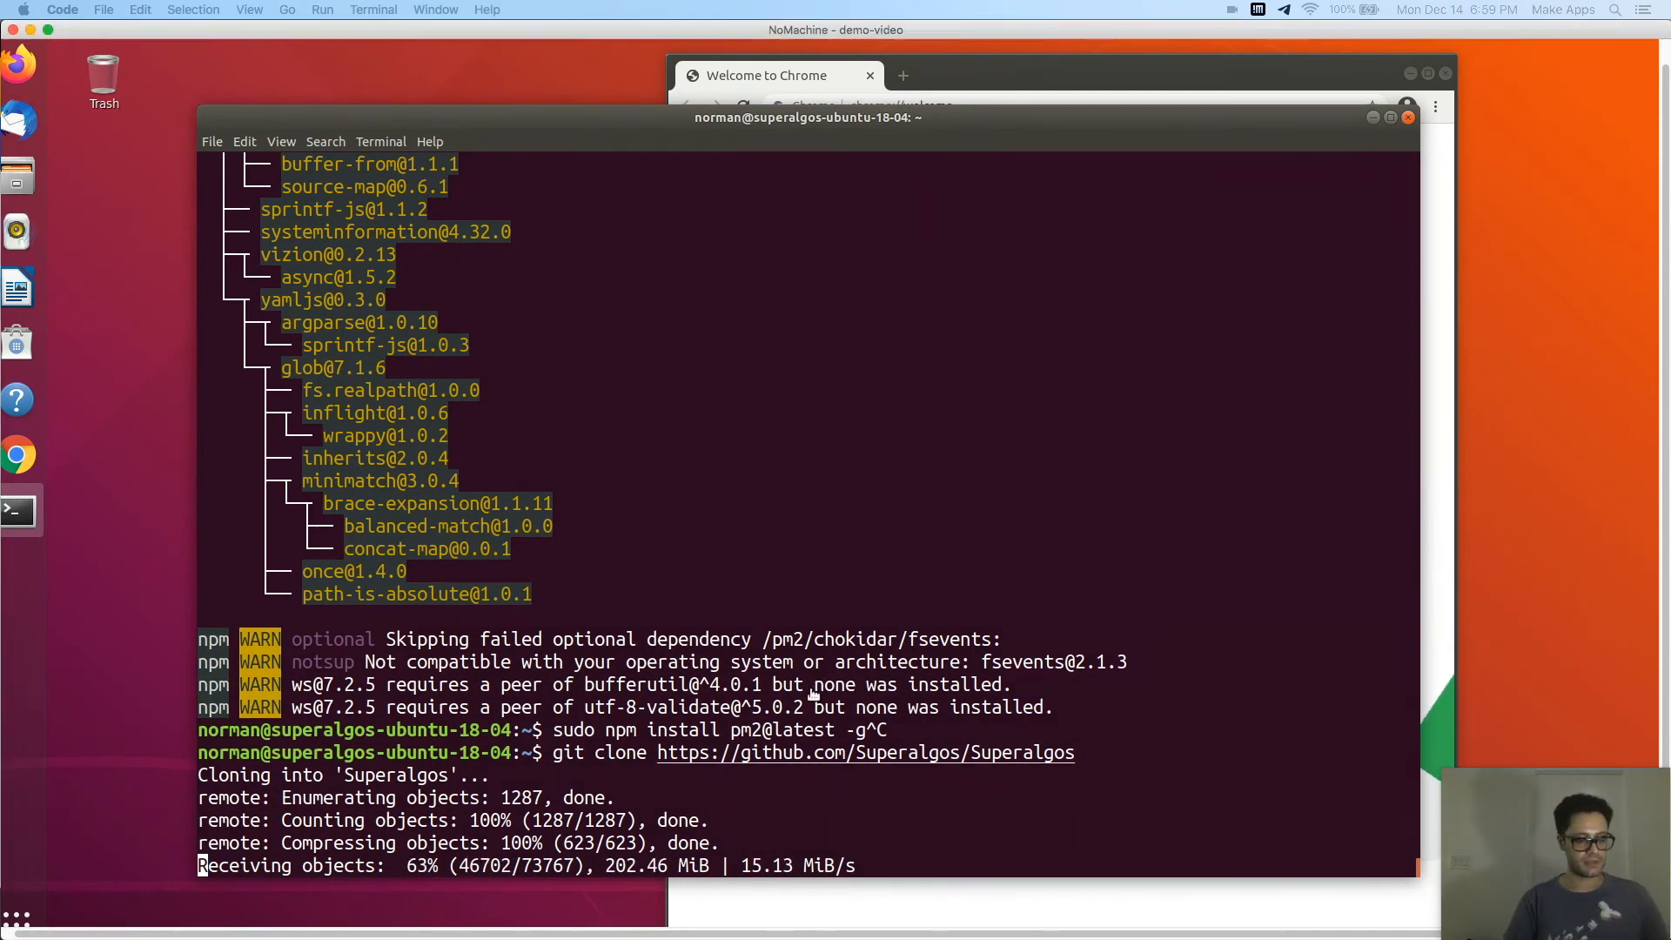
text(d)
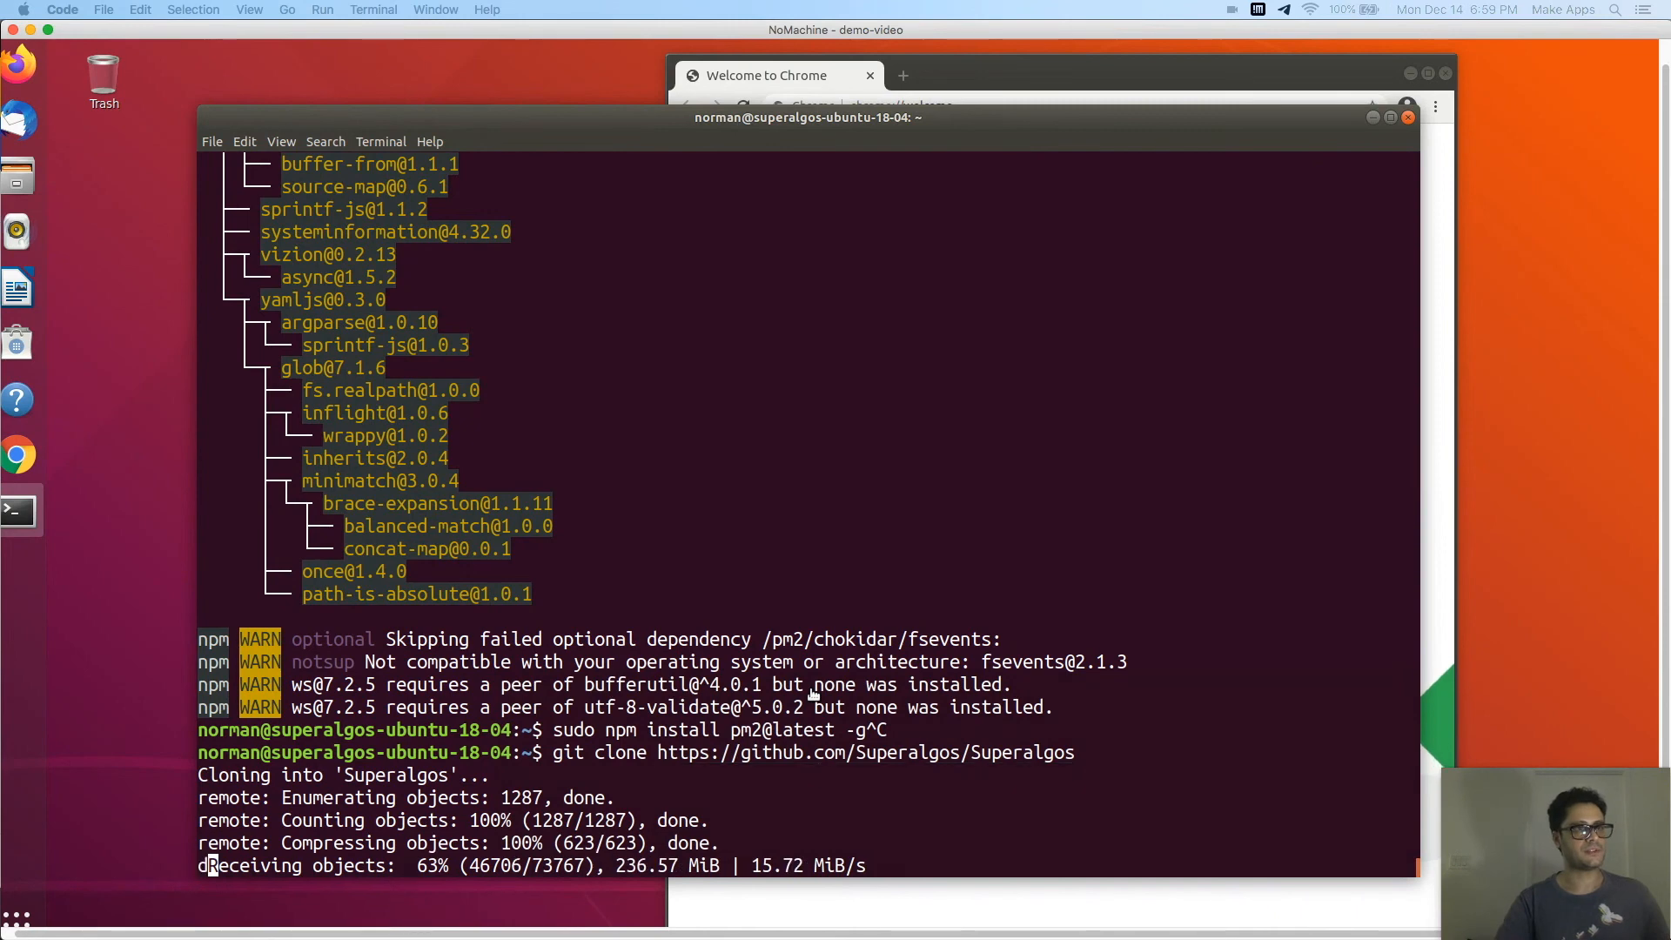
text(a)
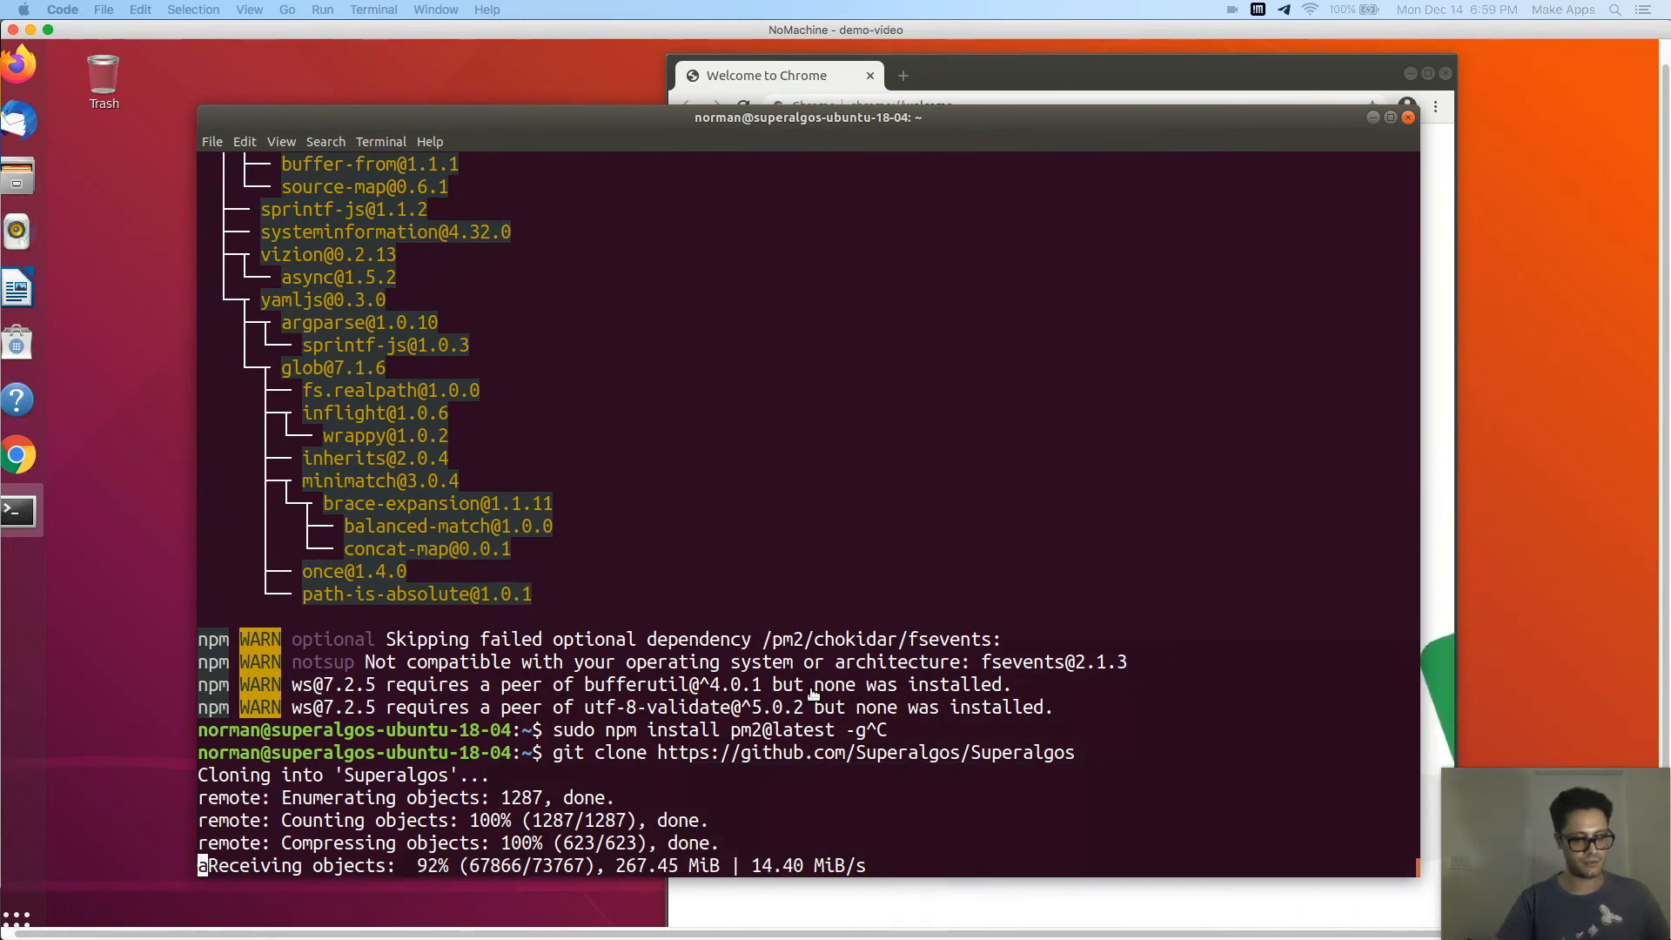
text(gos)
key(Return)
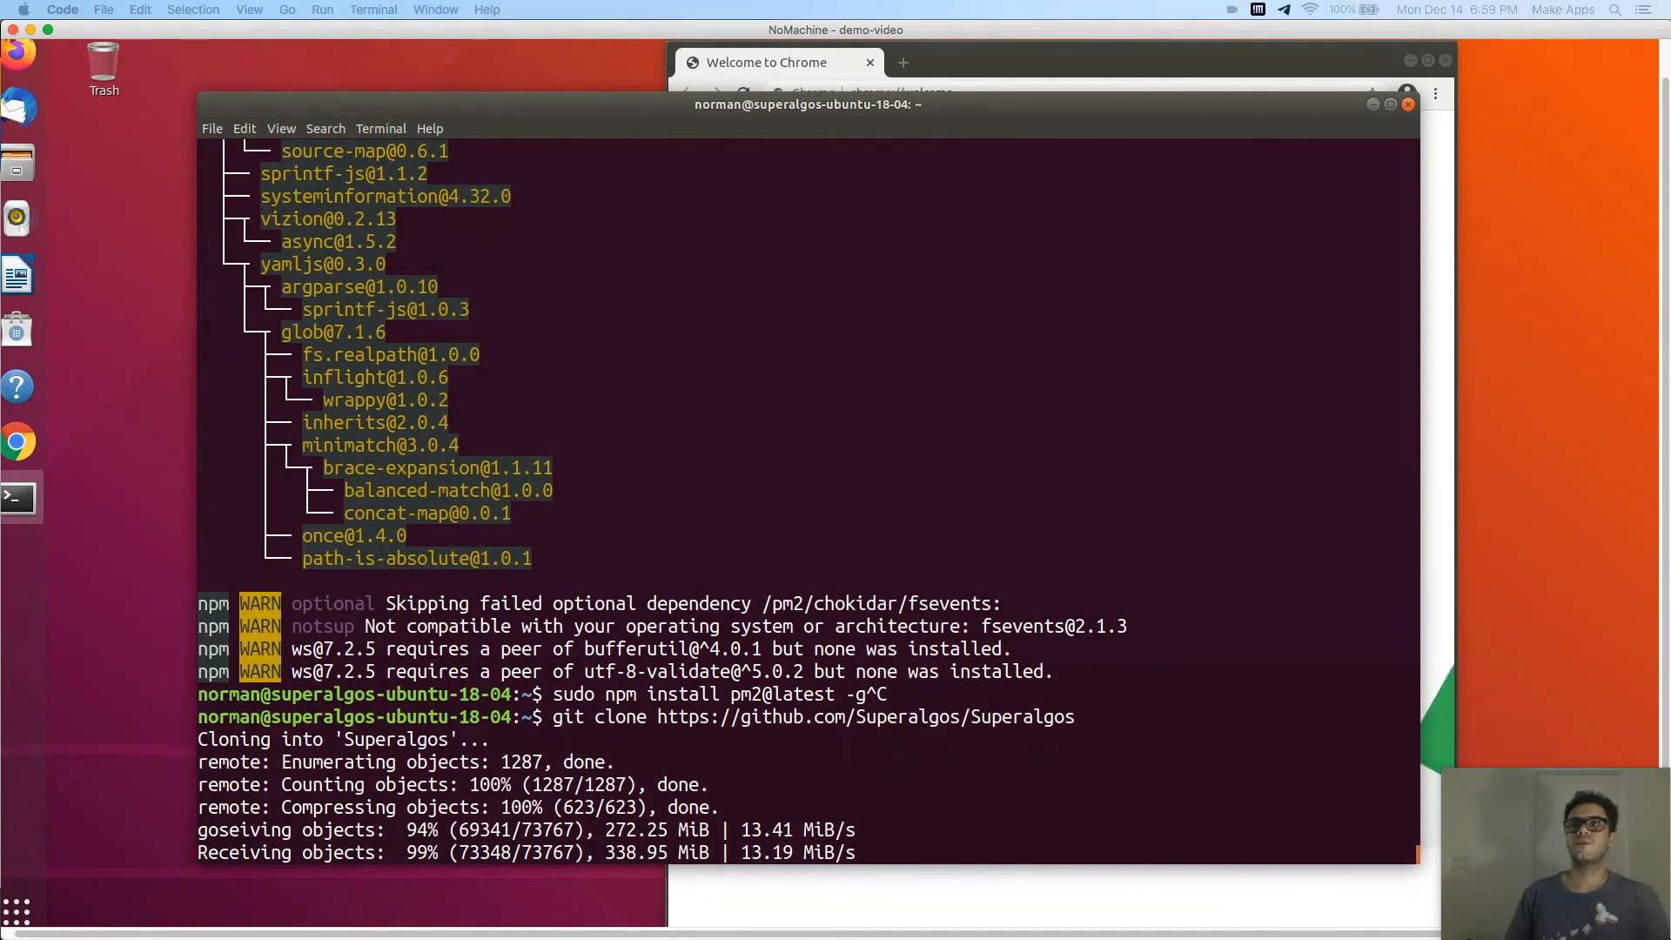
click(1072, 669)
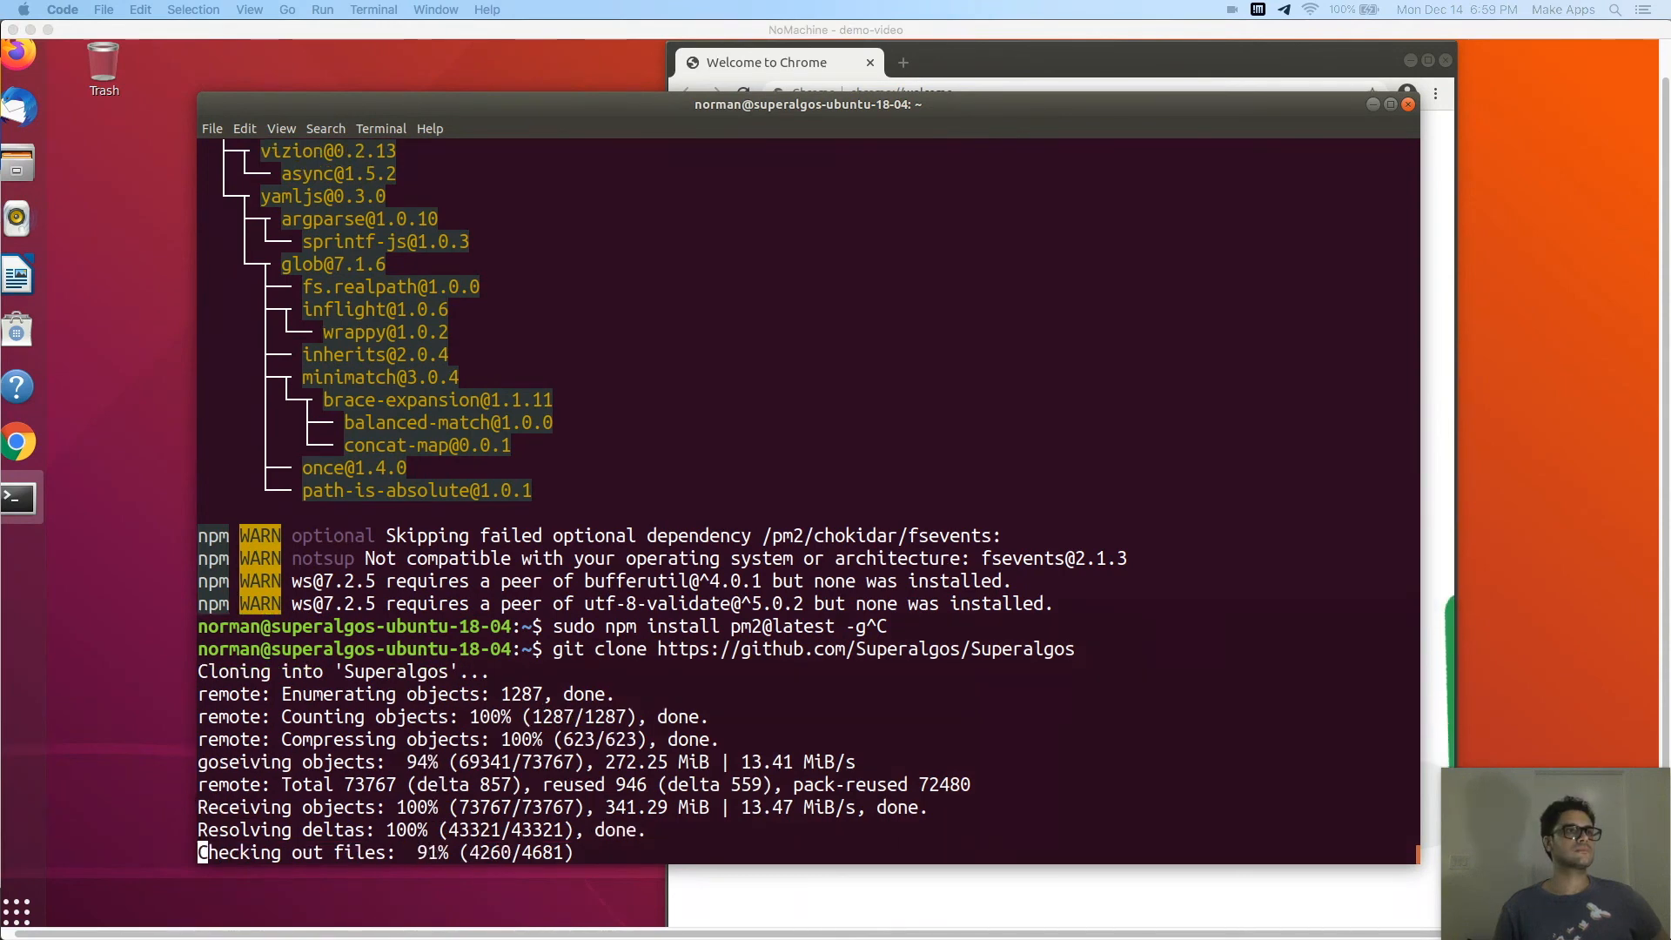
text(cd Superalgos)
key(Return)
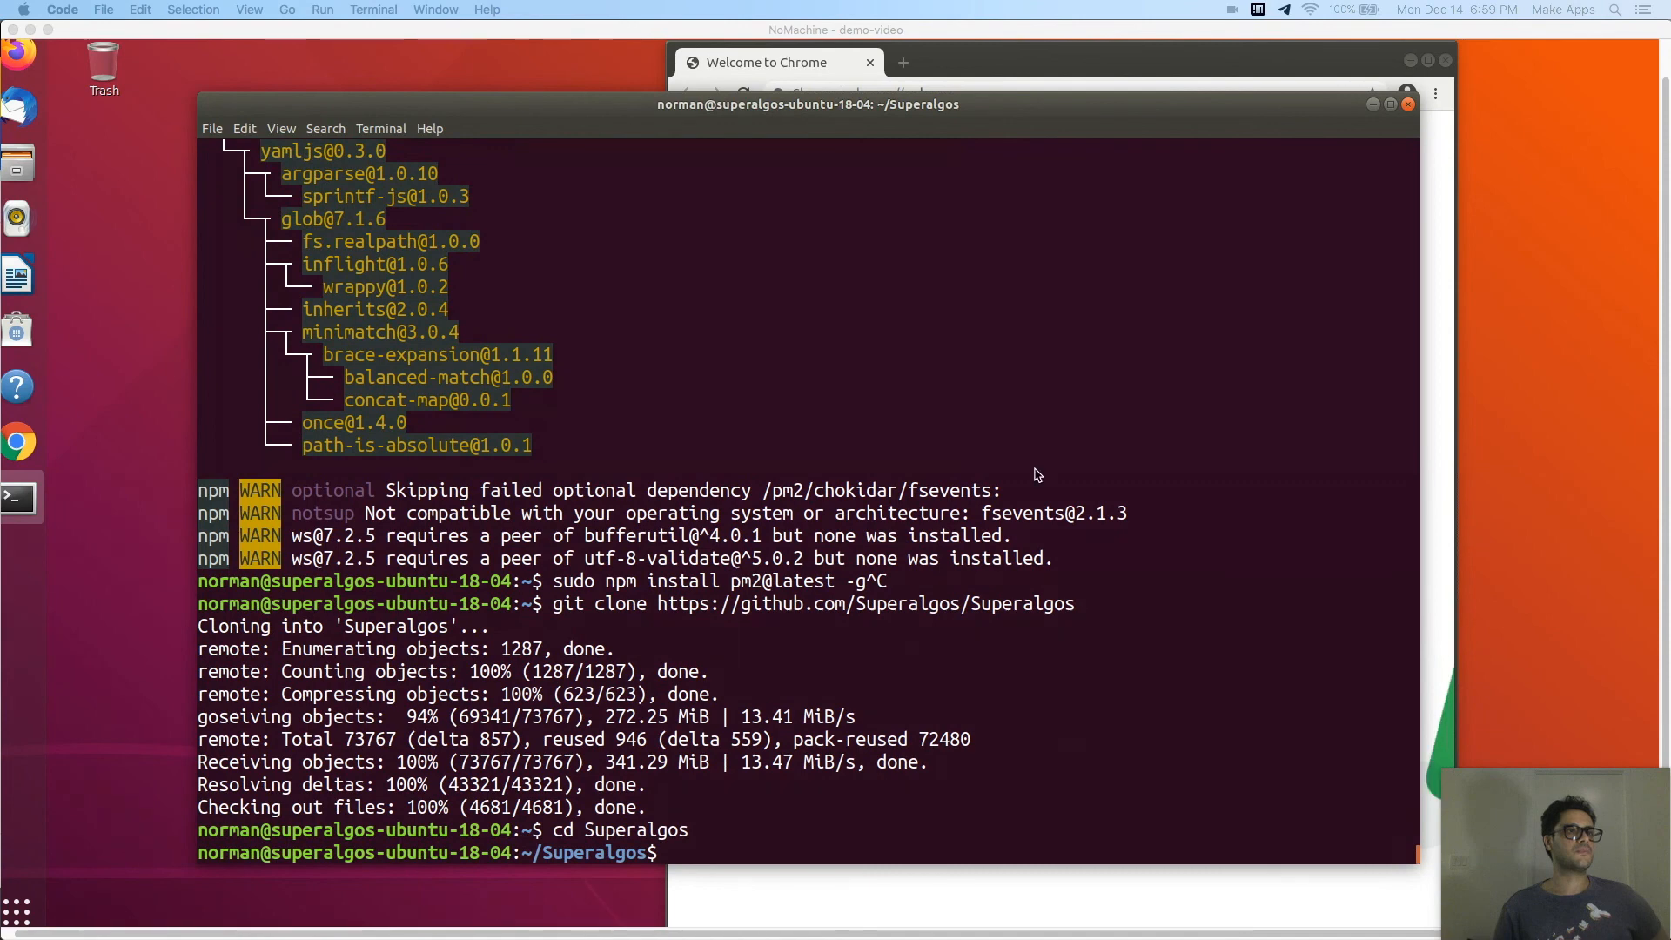
List the contents of the Superalgos folder with "ls"
click(901, 485)
text(s)
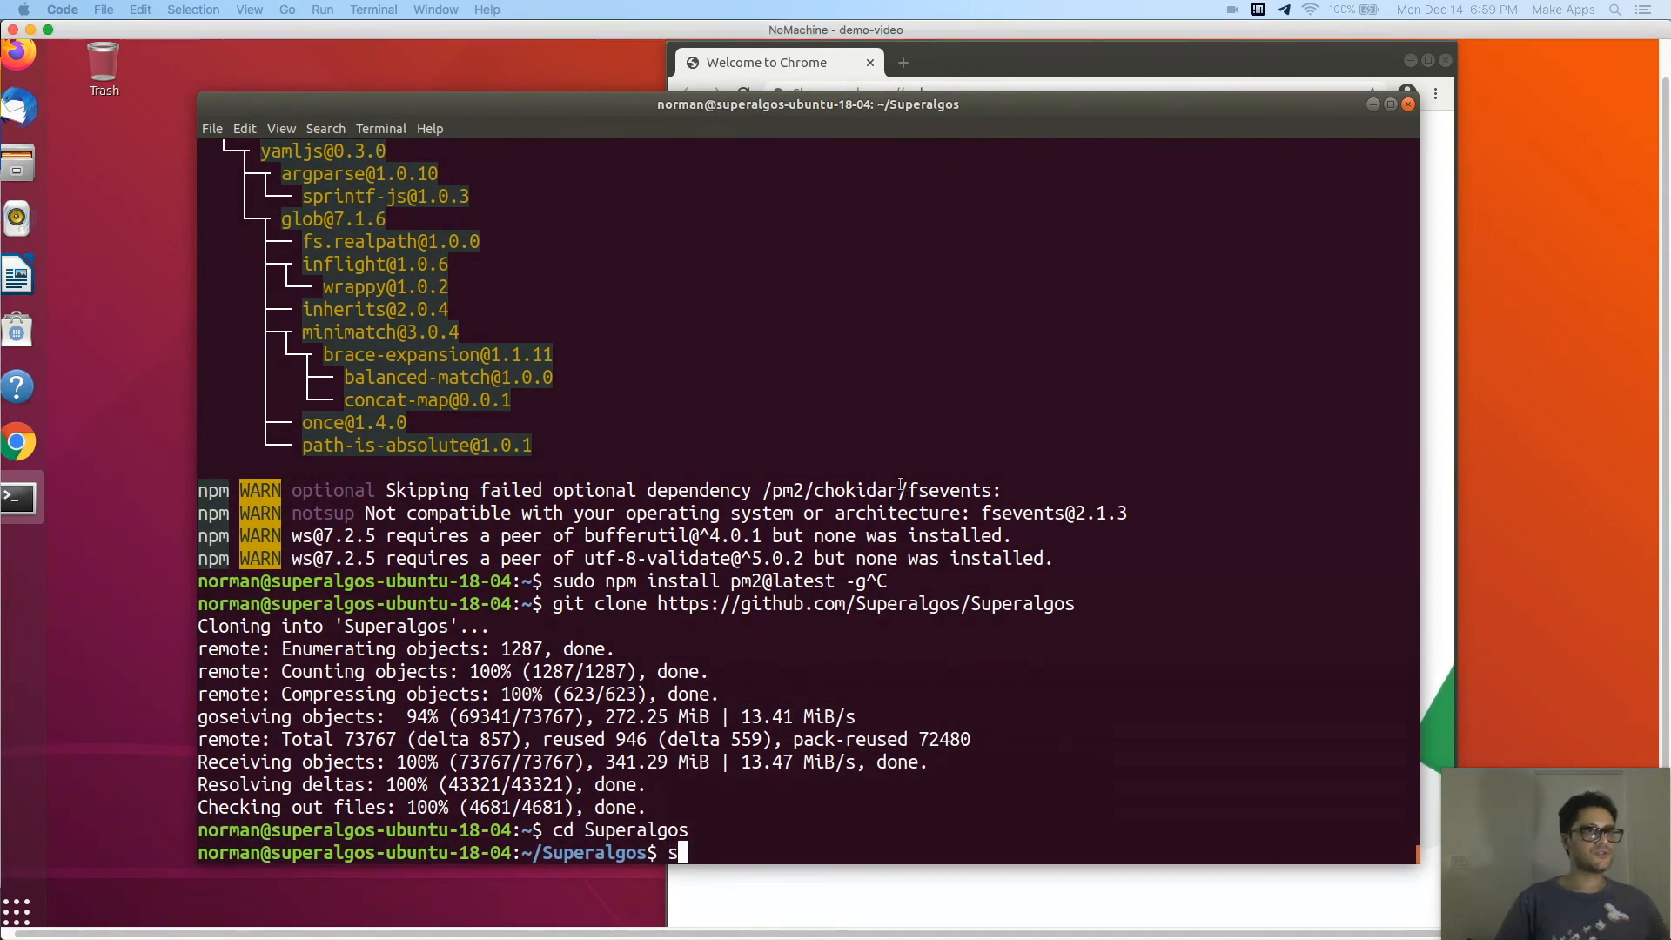
key(Return)
text(ls)
key(Return)
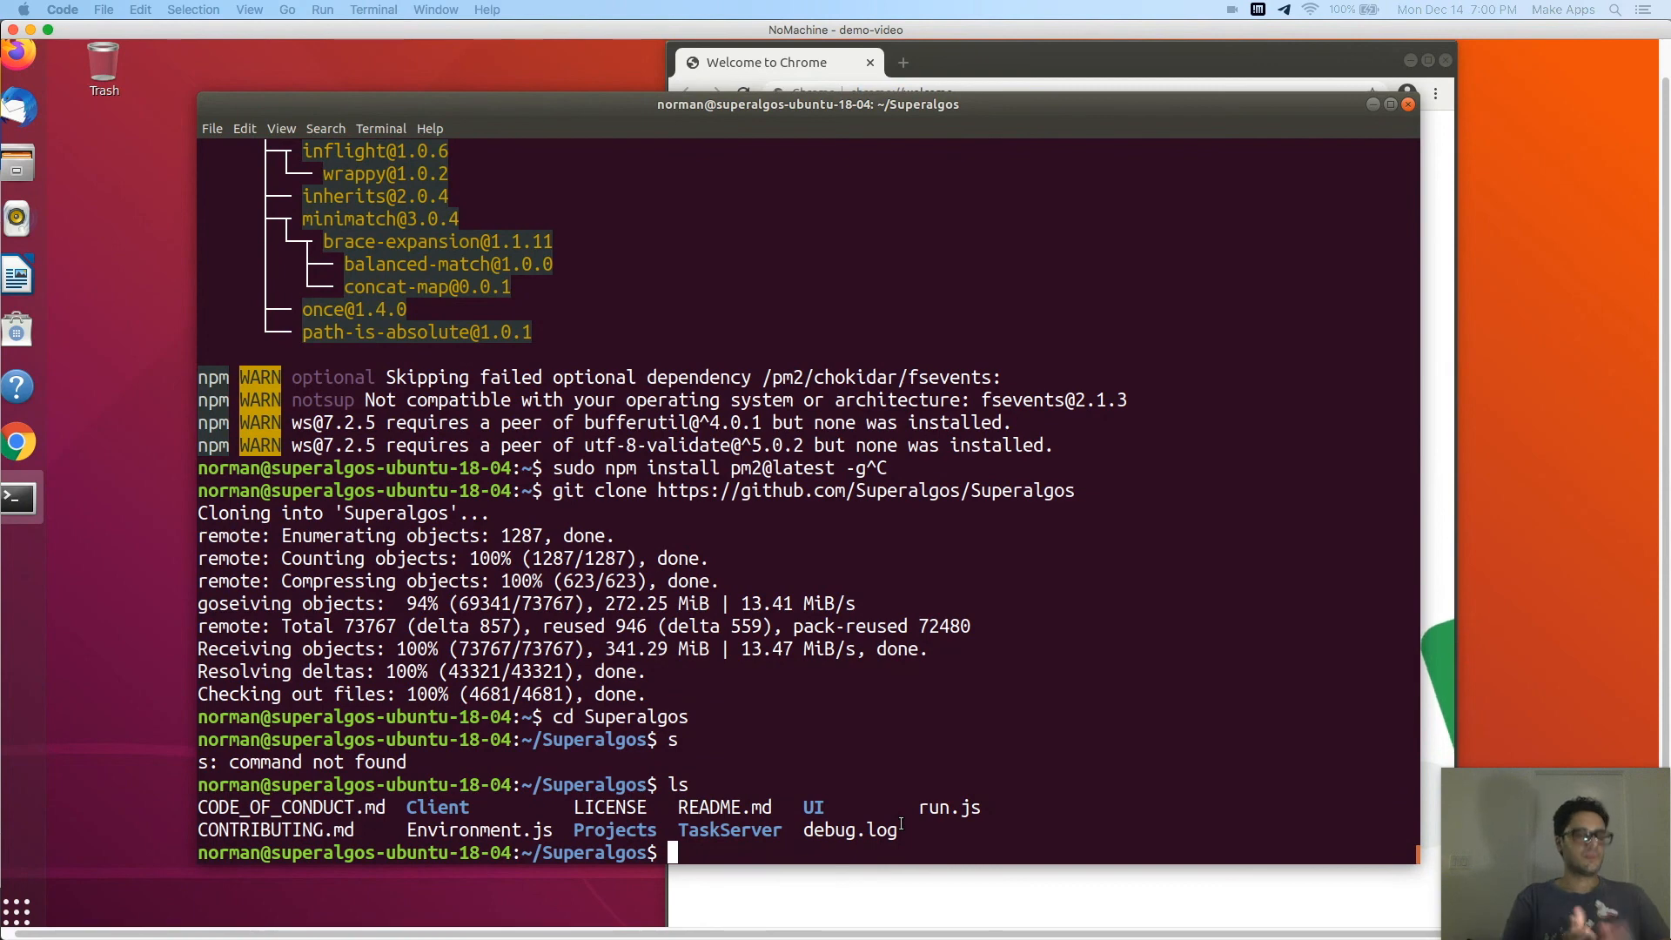
Launch Superalgos with "node run", removing the noBrowser option from the command before executing it
text(node run )
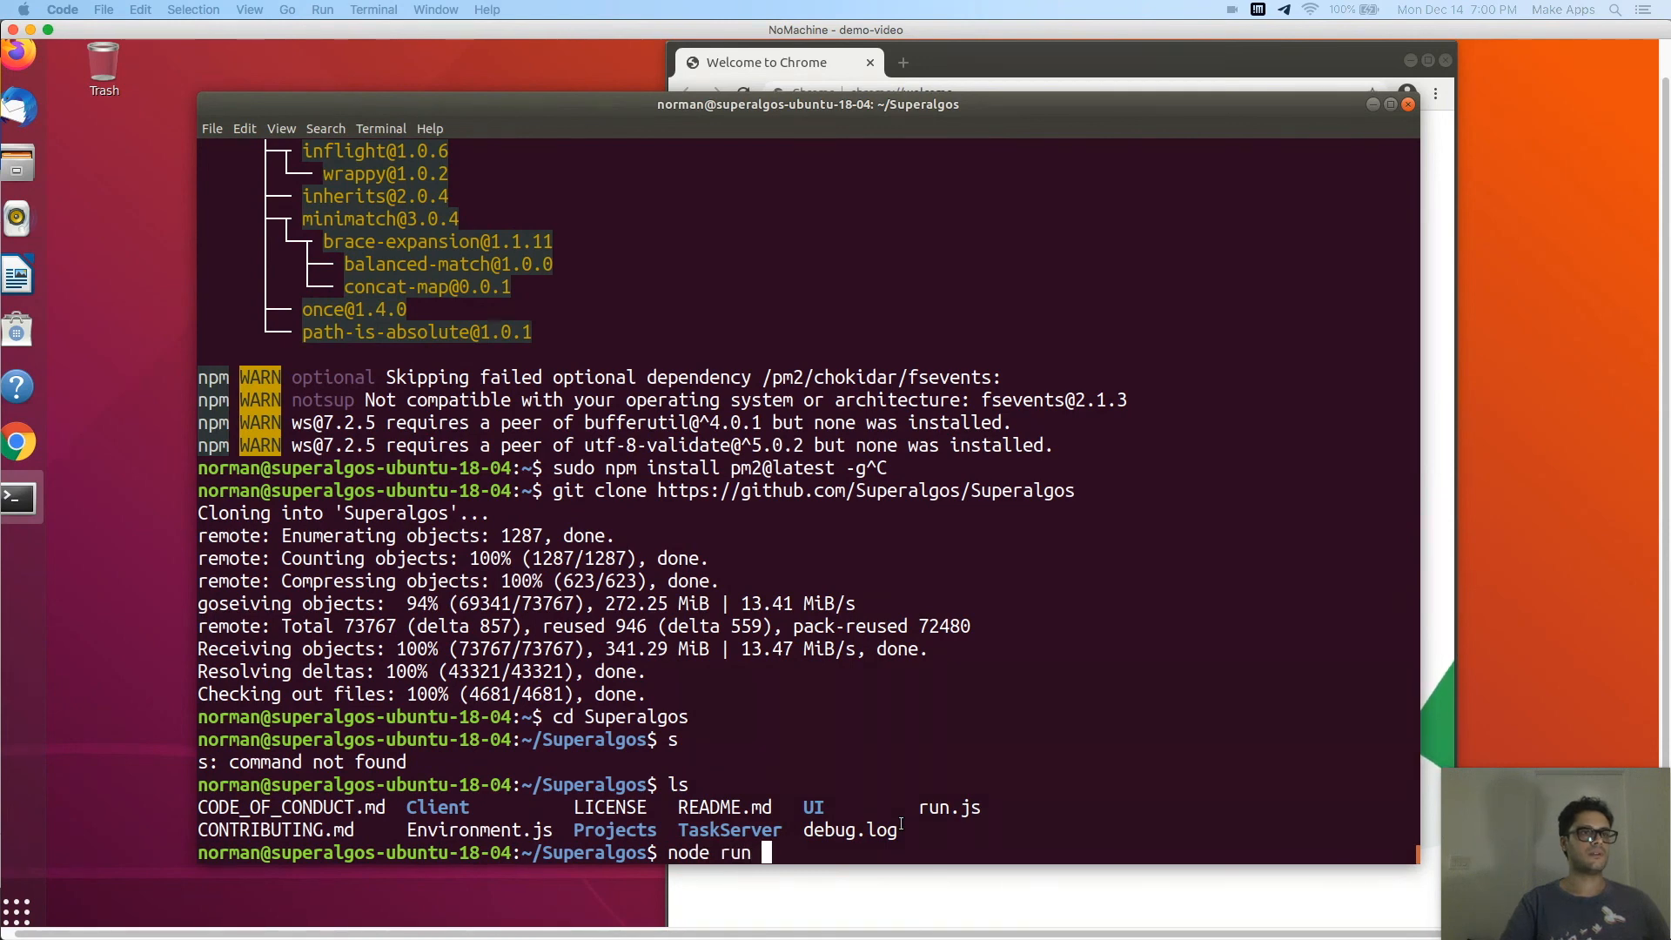
text(noBrowser)
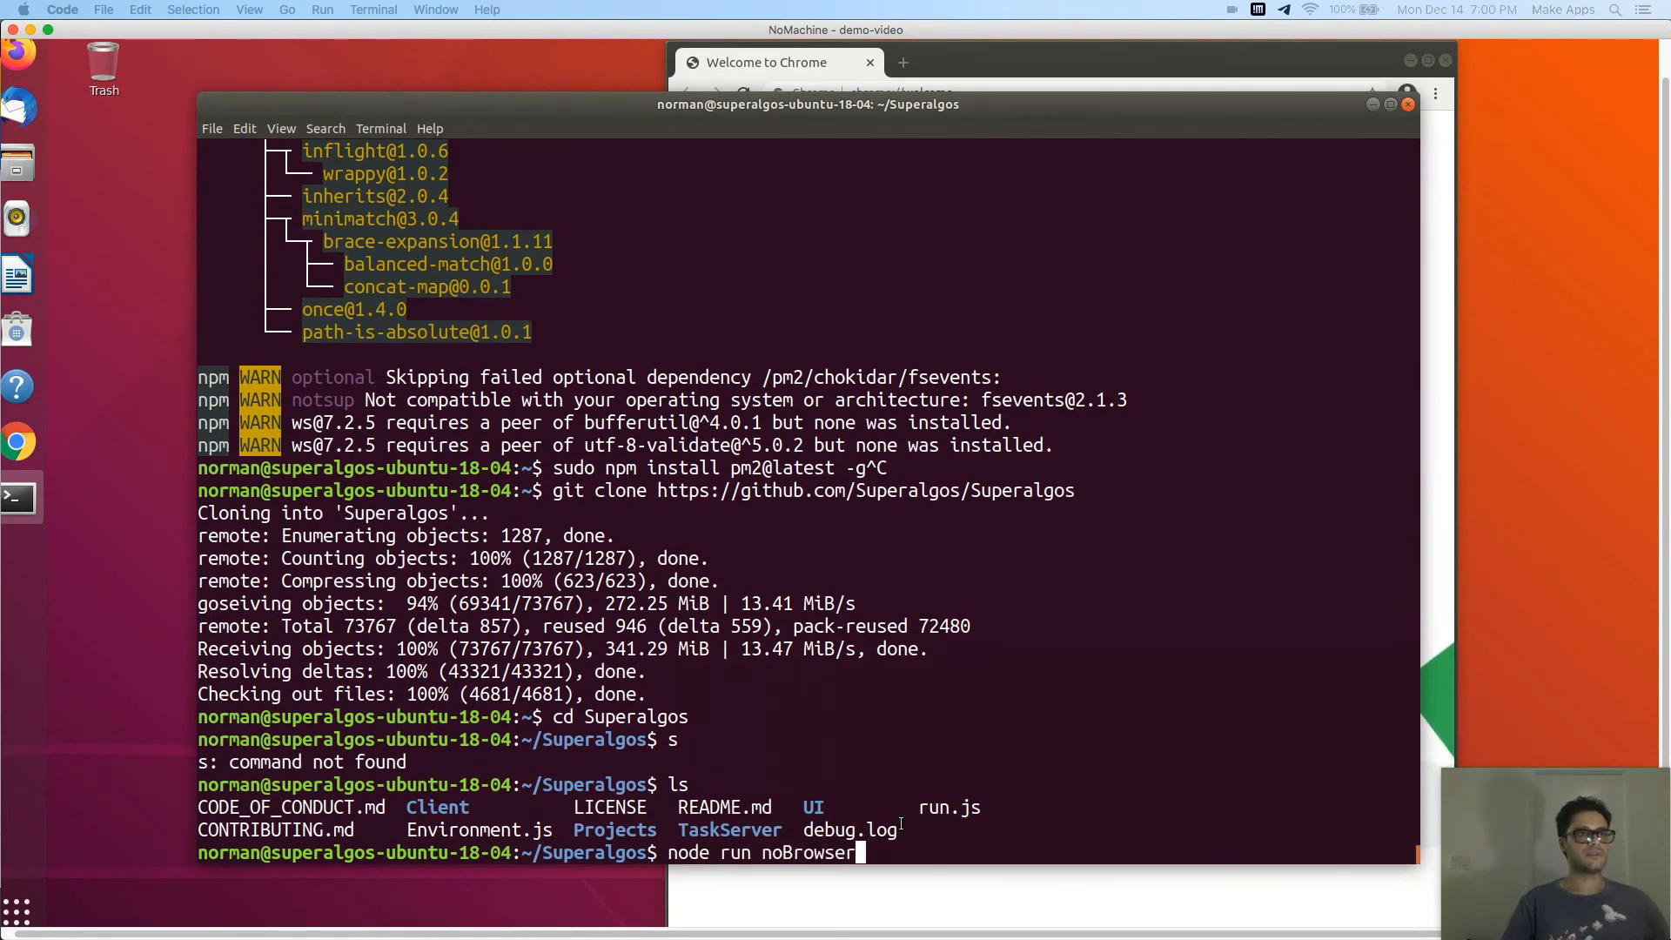
key(BackSpace)
key(BackSpace)
key(BackSpace)
key(BackSpace)
key(BackSpace)
key(BackSpace)
key(BackSpace)
key(BackSpace)
key(BackSpace)
key(BackSpace)
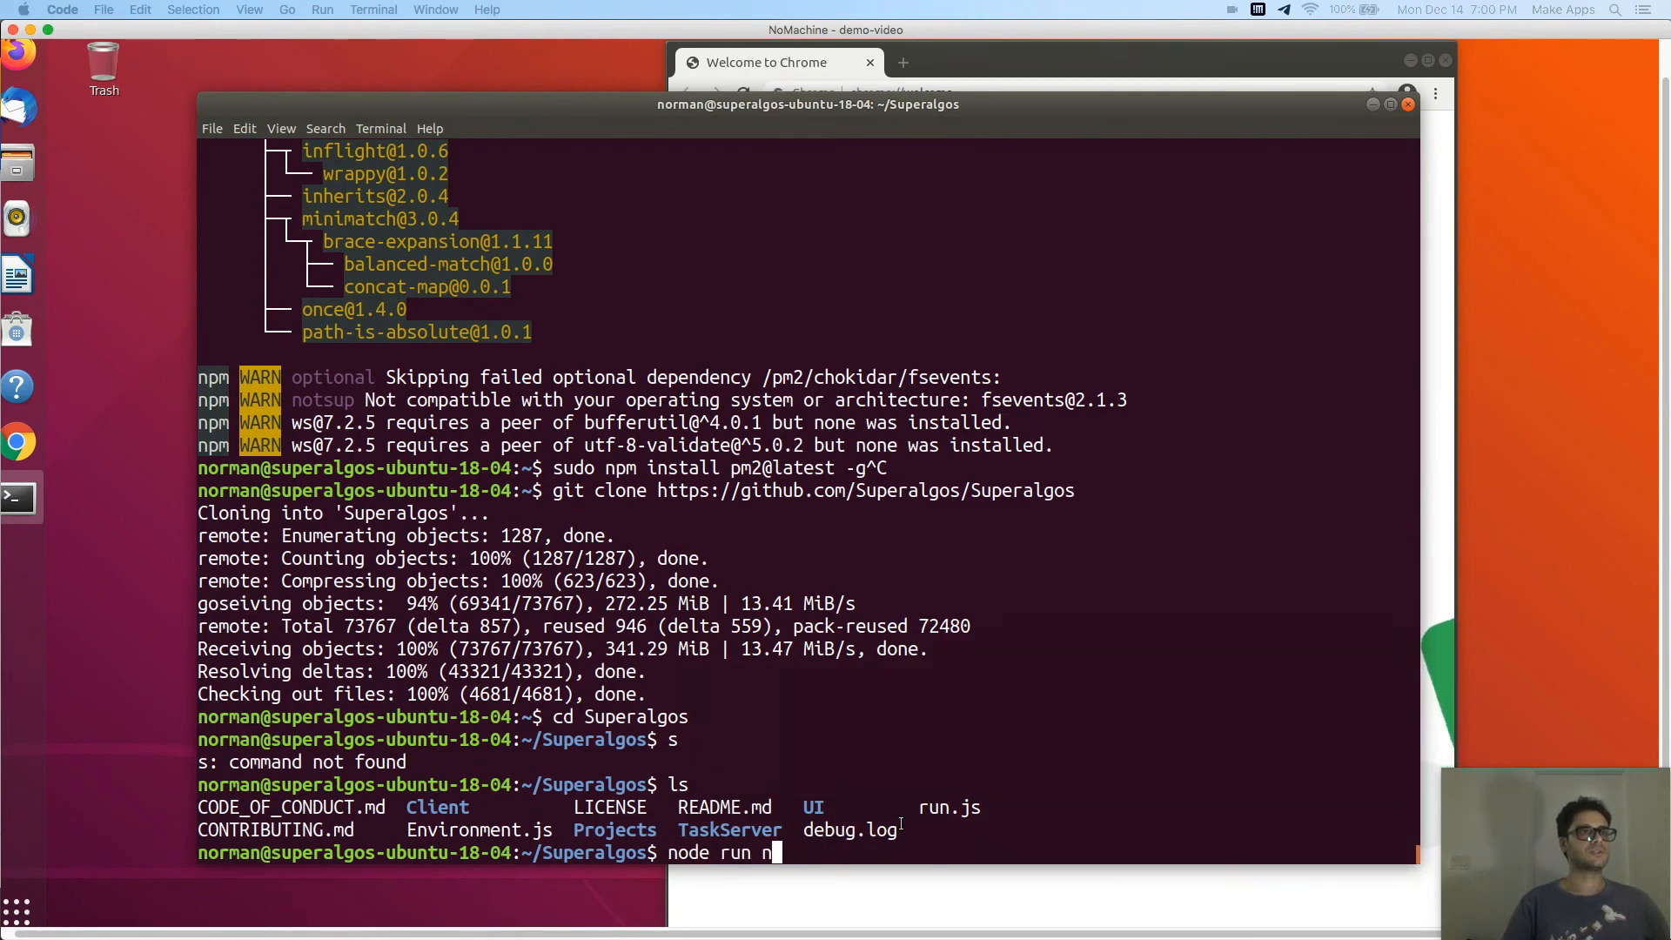
key(Return)
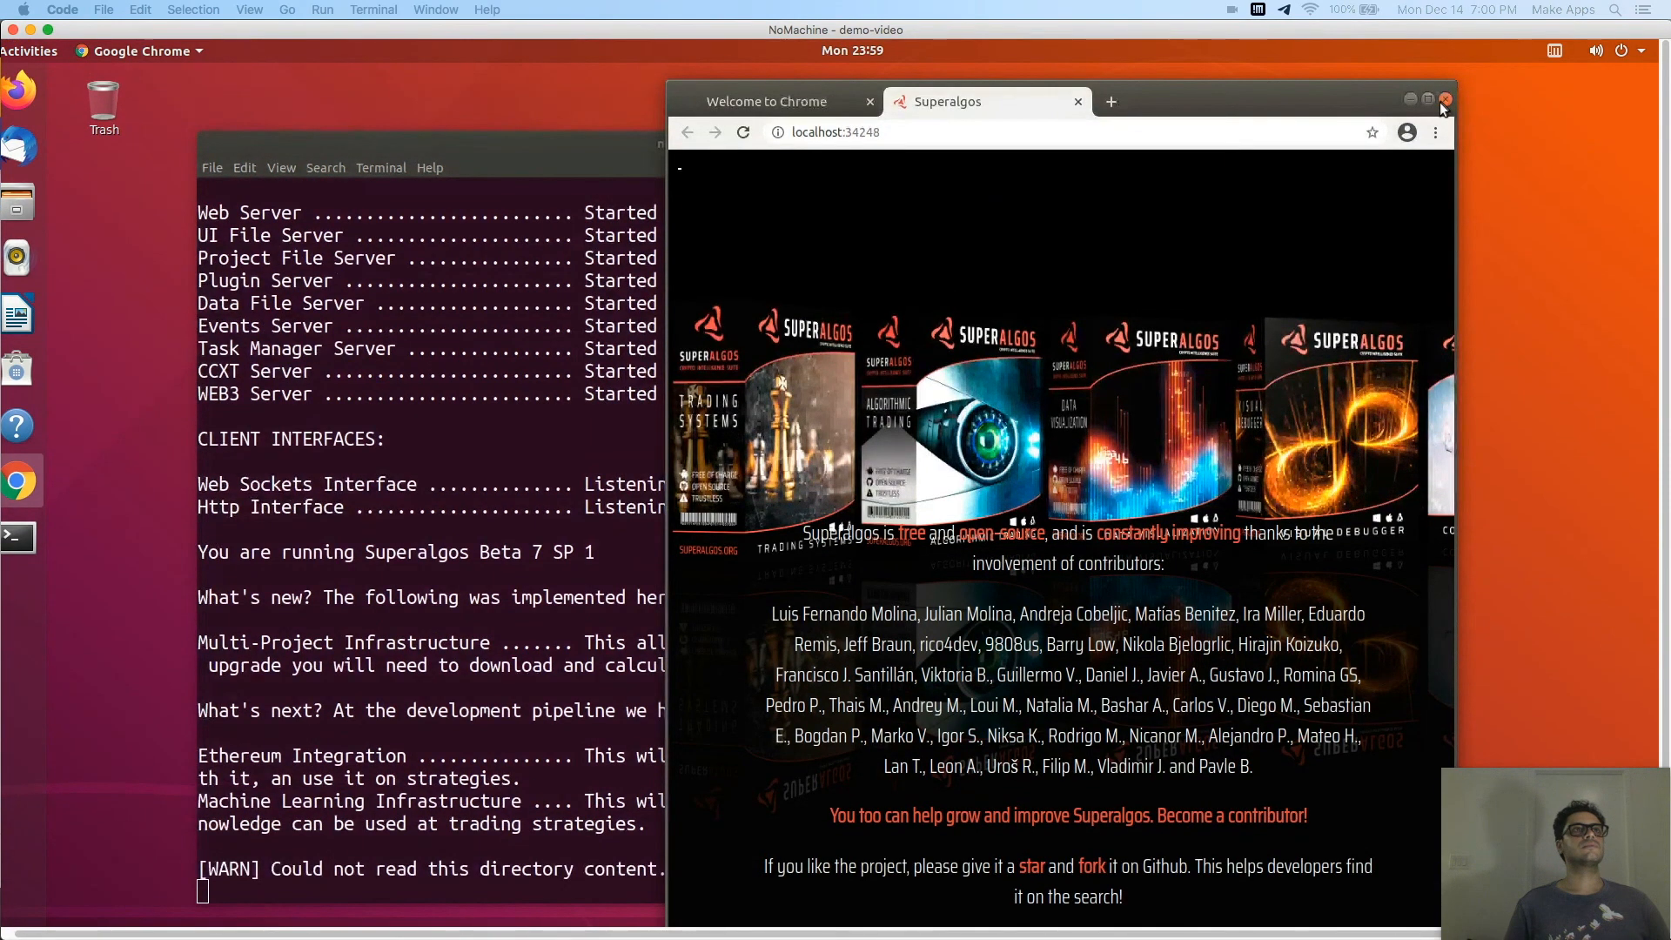
Close the Chrome window, return to the terminal, and highlight the last line of the Superalgos output, clearing the selection after reading it
click(610, 508)
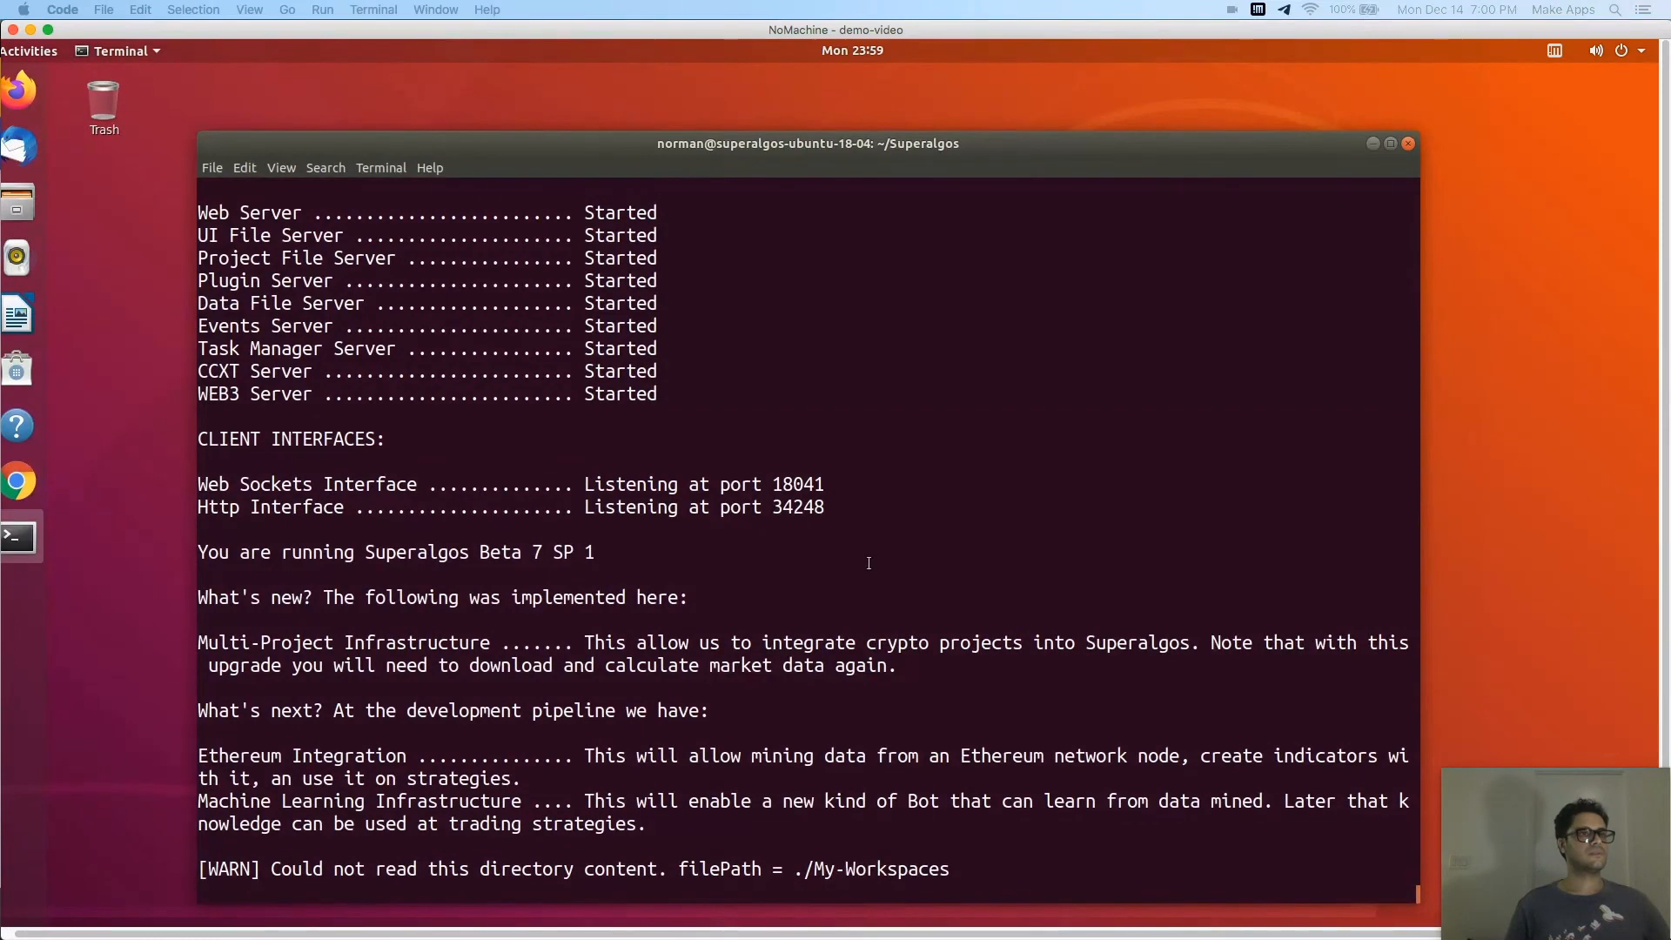
drag(954, 835, 209, 834)
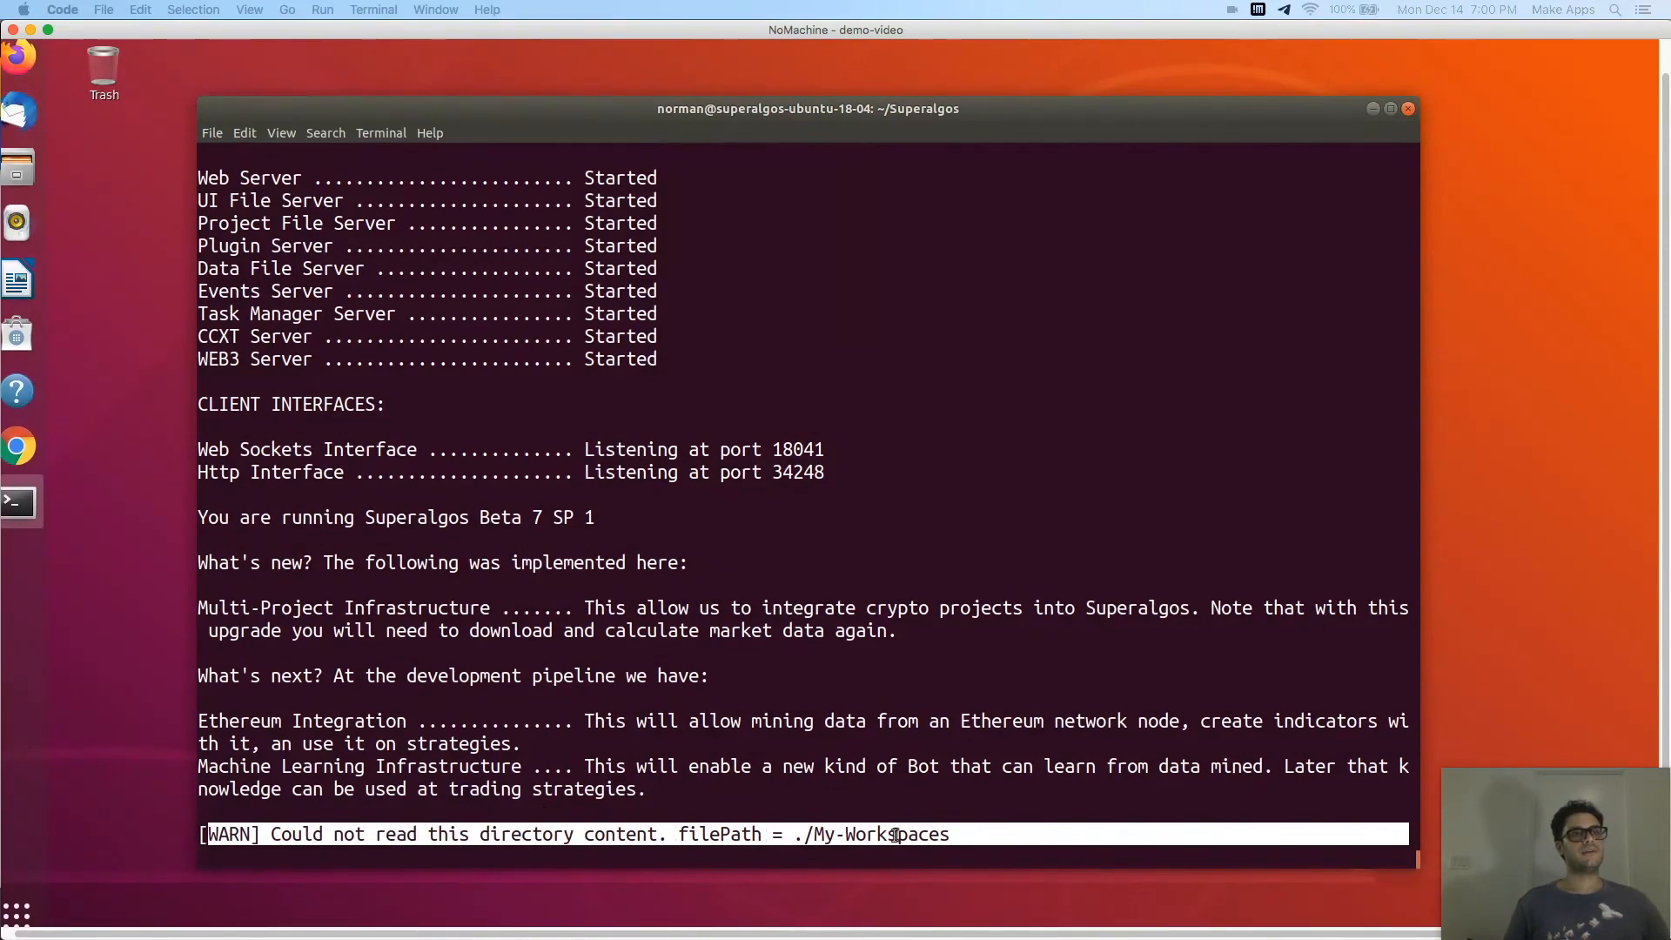
click(955, 833)
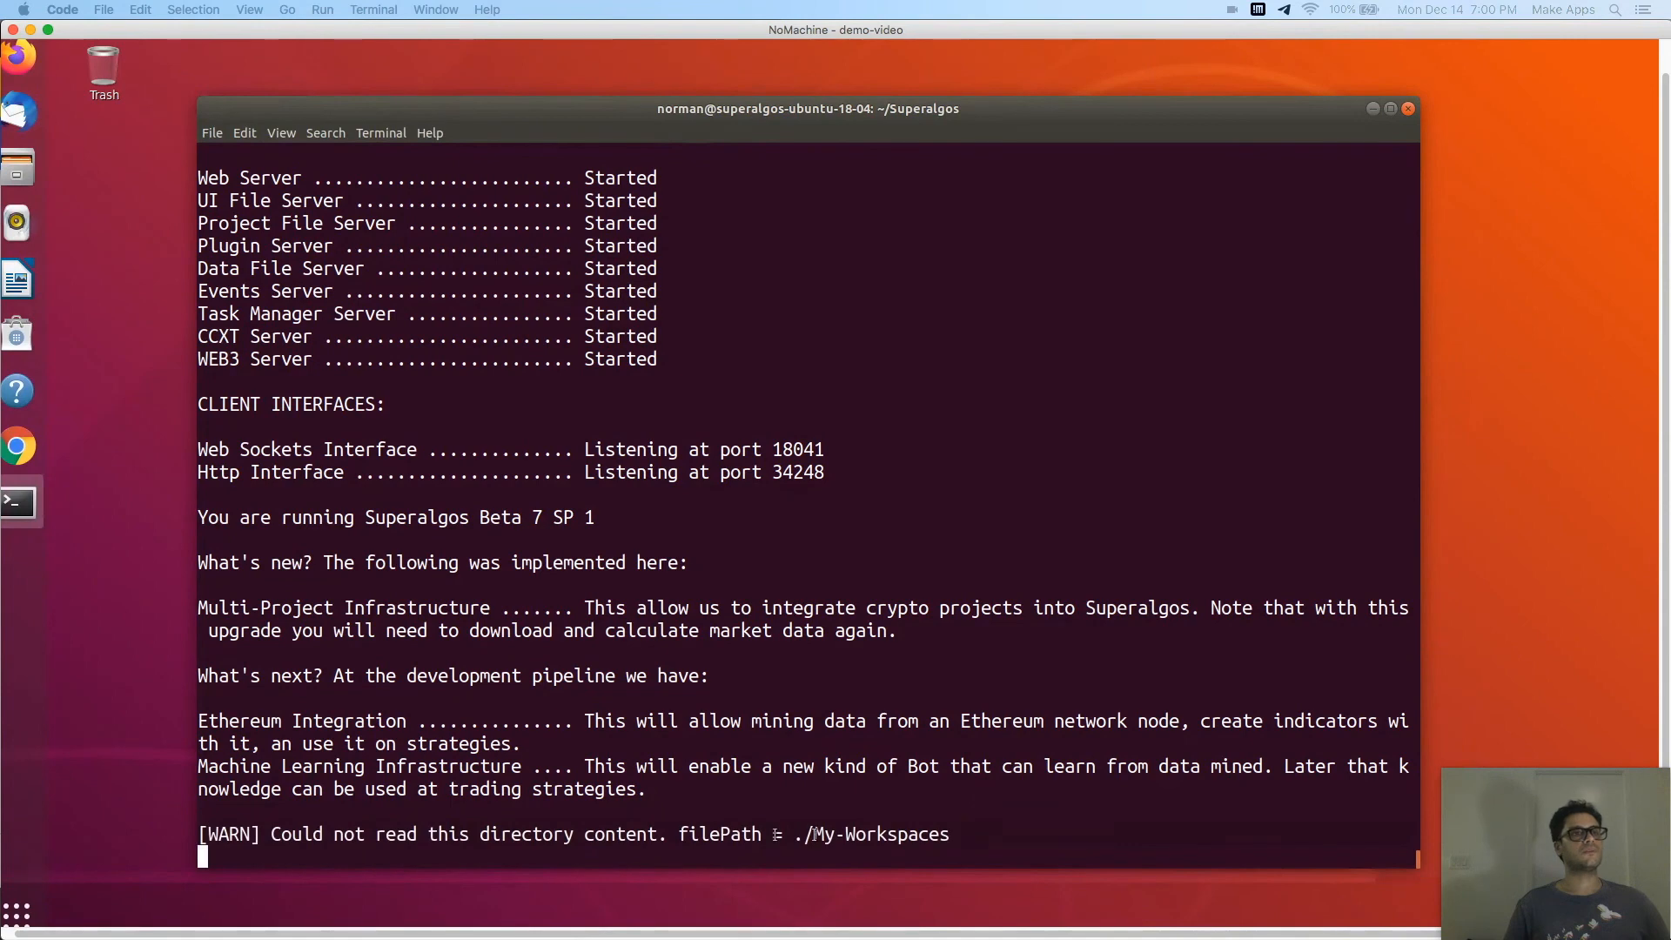
Stop the Superalgos process running in the terminal
key(ctrl+c)
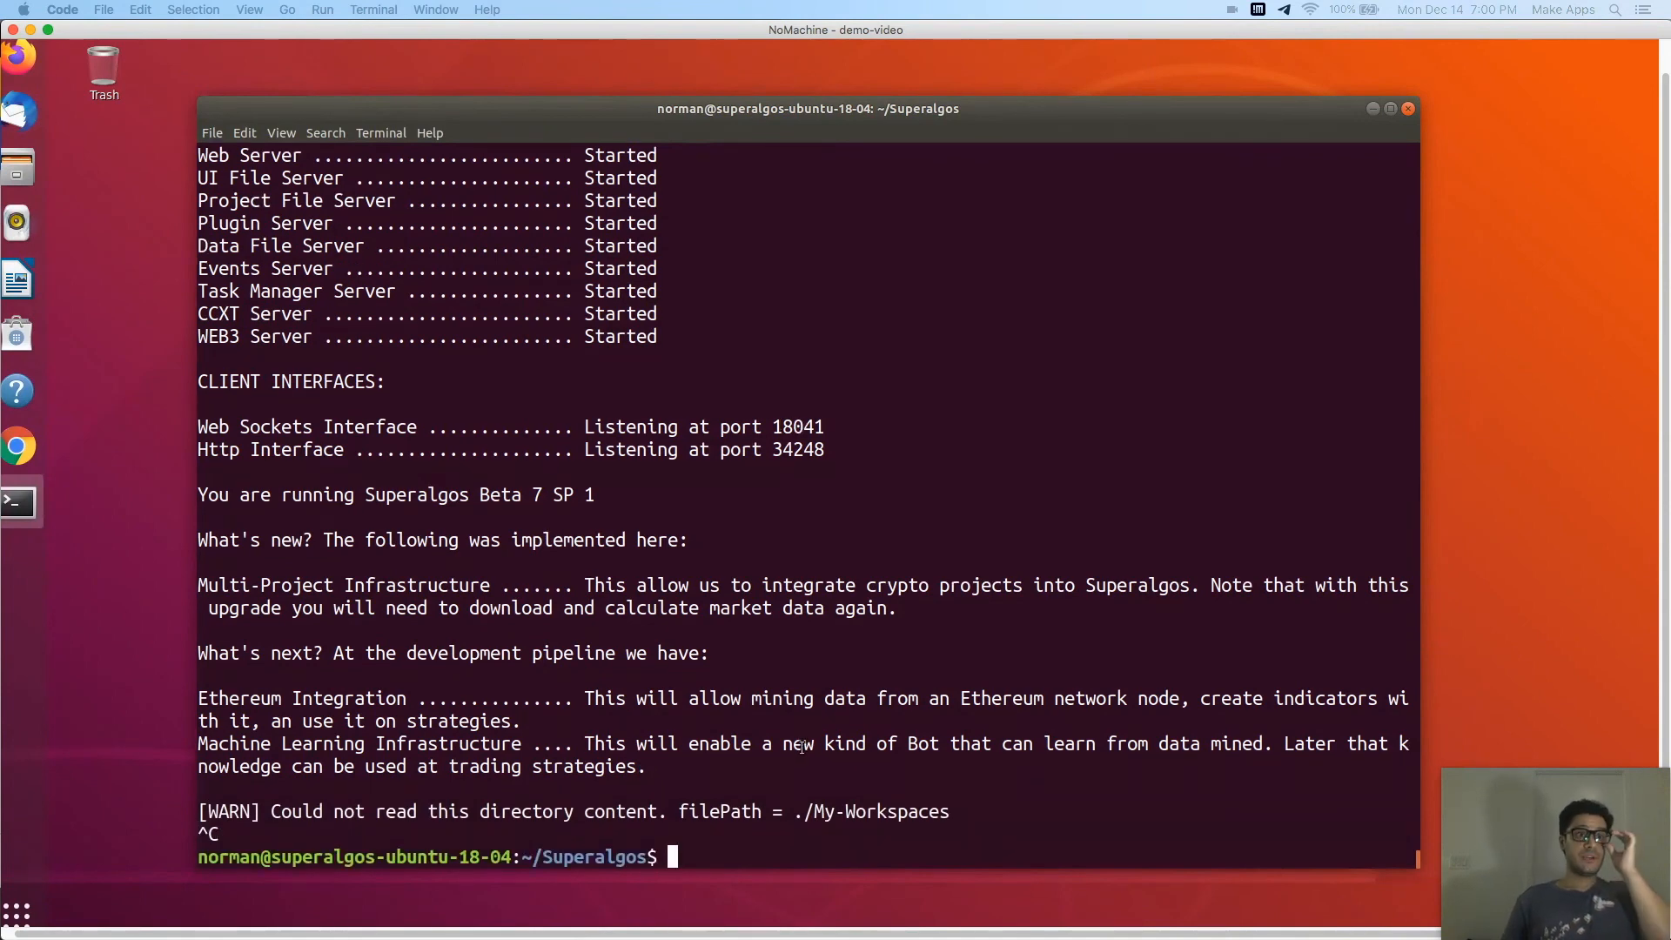
text(pm2 startup)
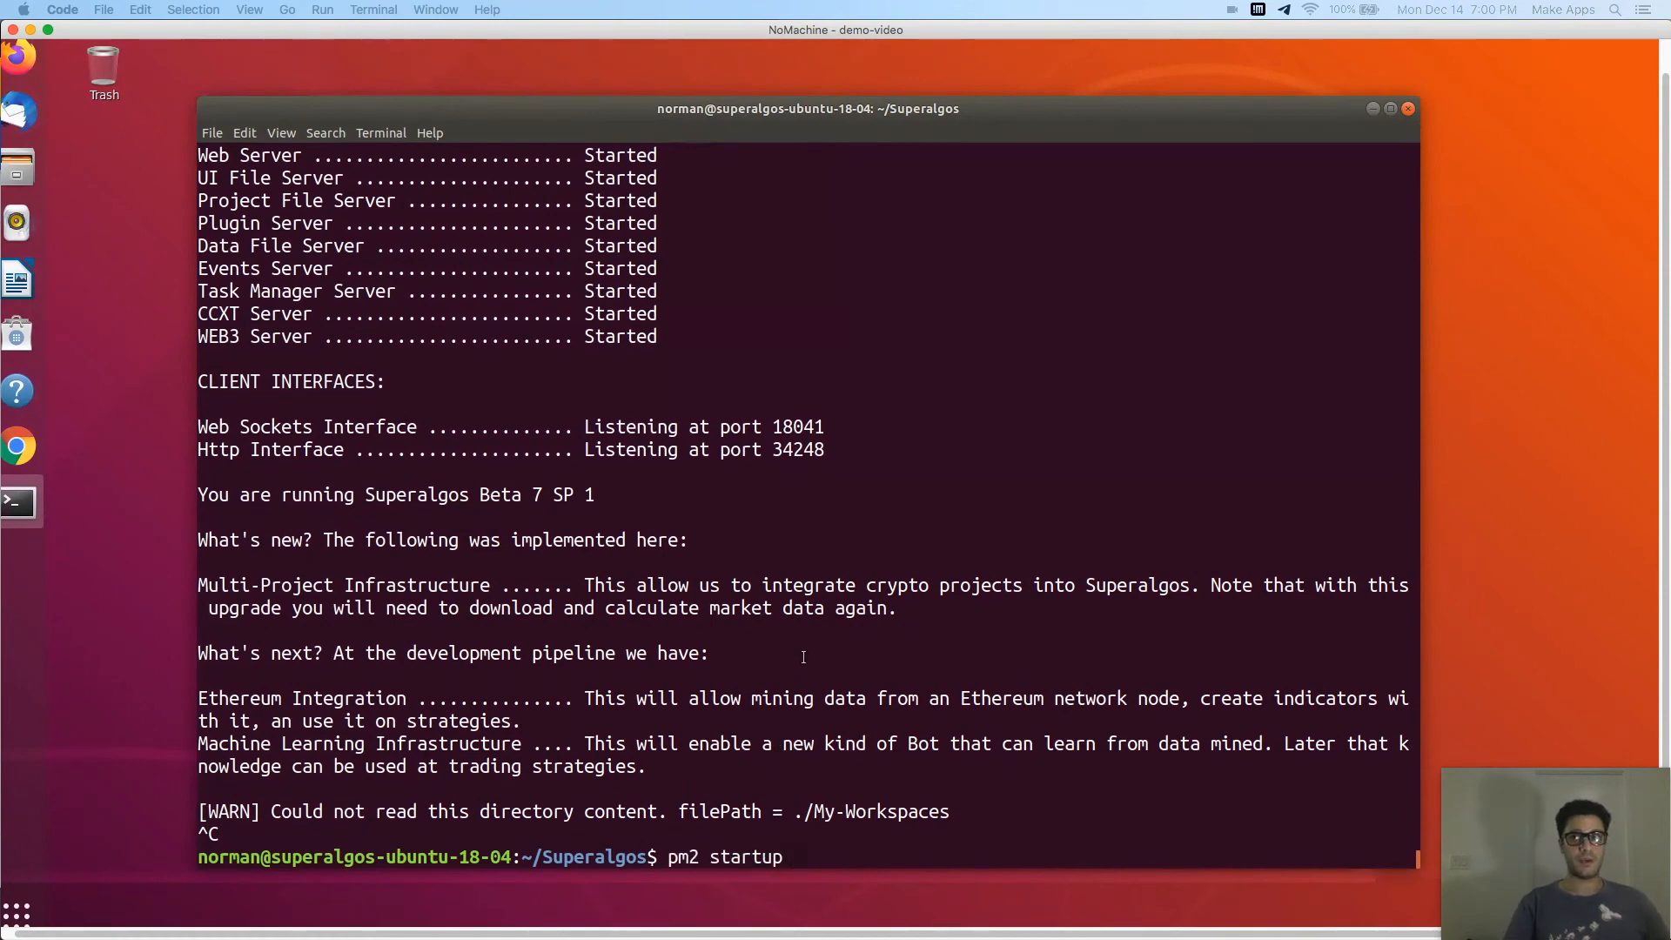
key(BackSpace)
key(BackSpace)
key(BackSpace)
key(BackSpace)
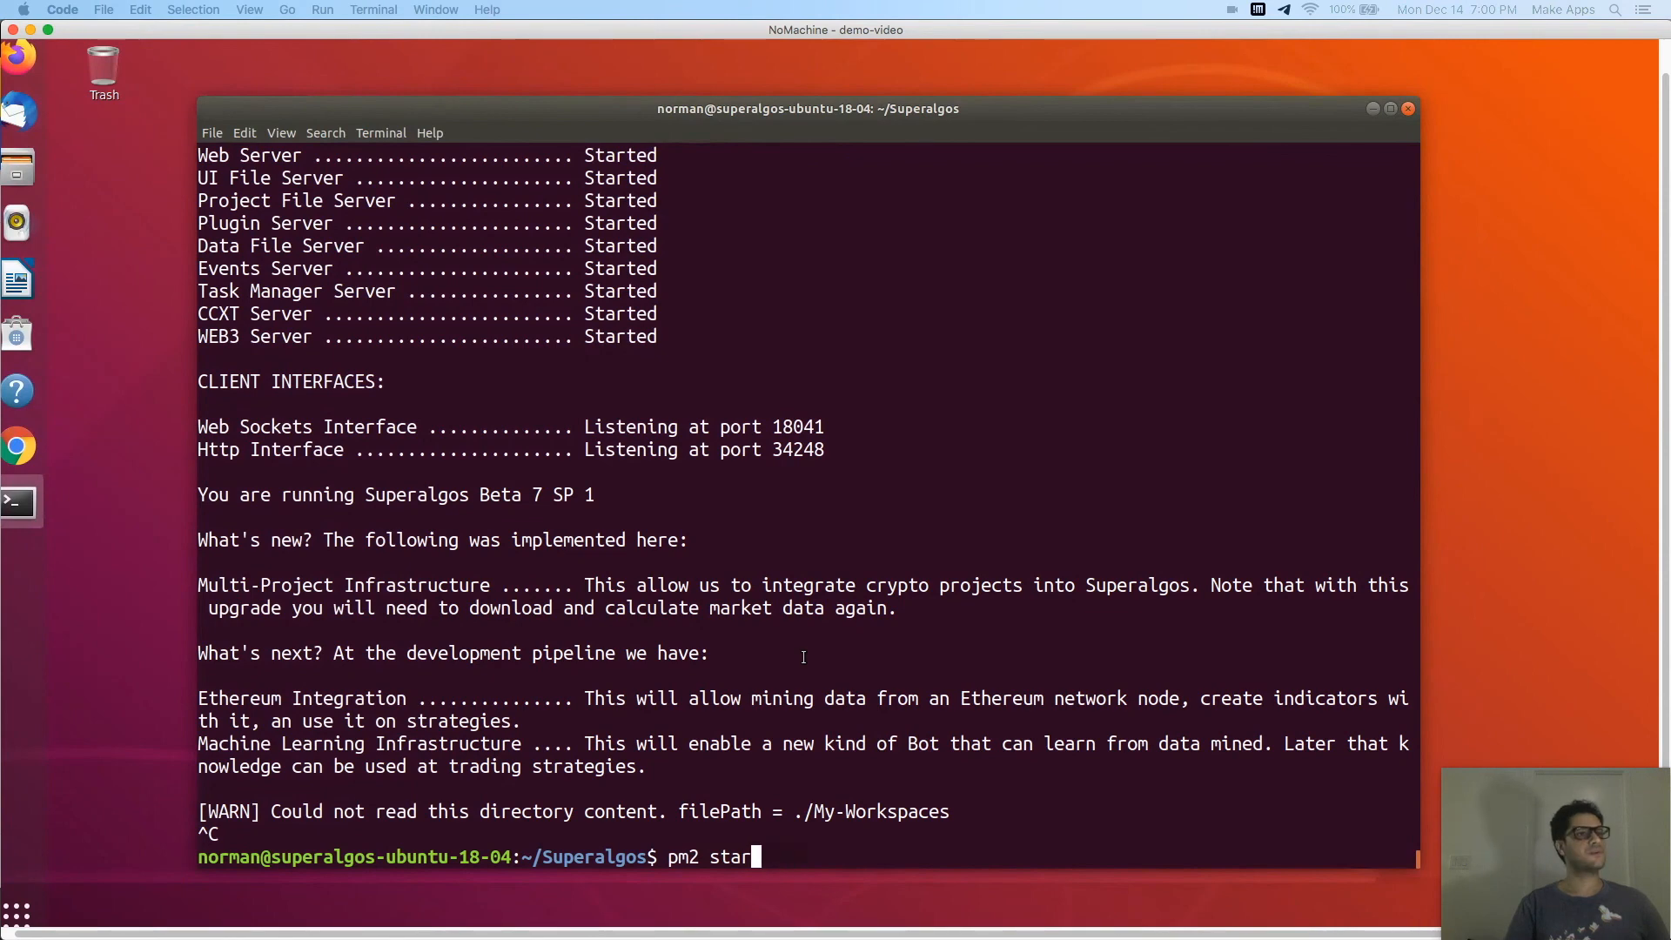
text(t no)
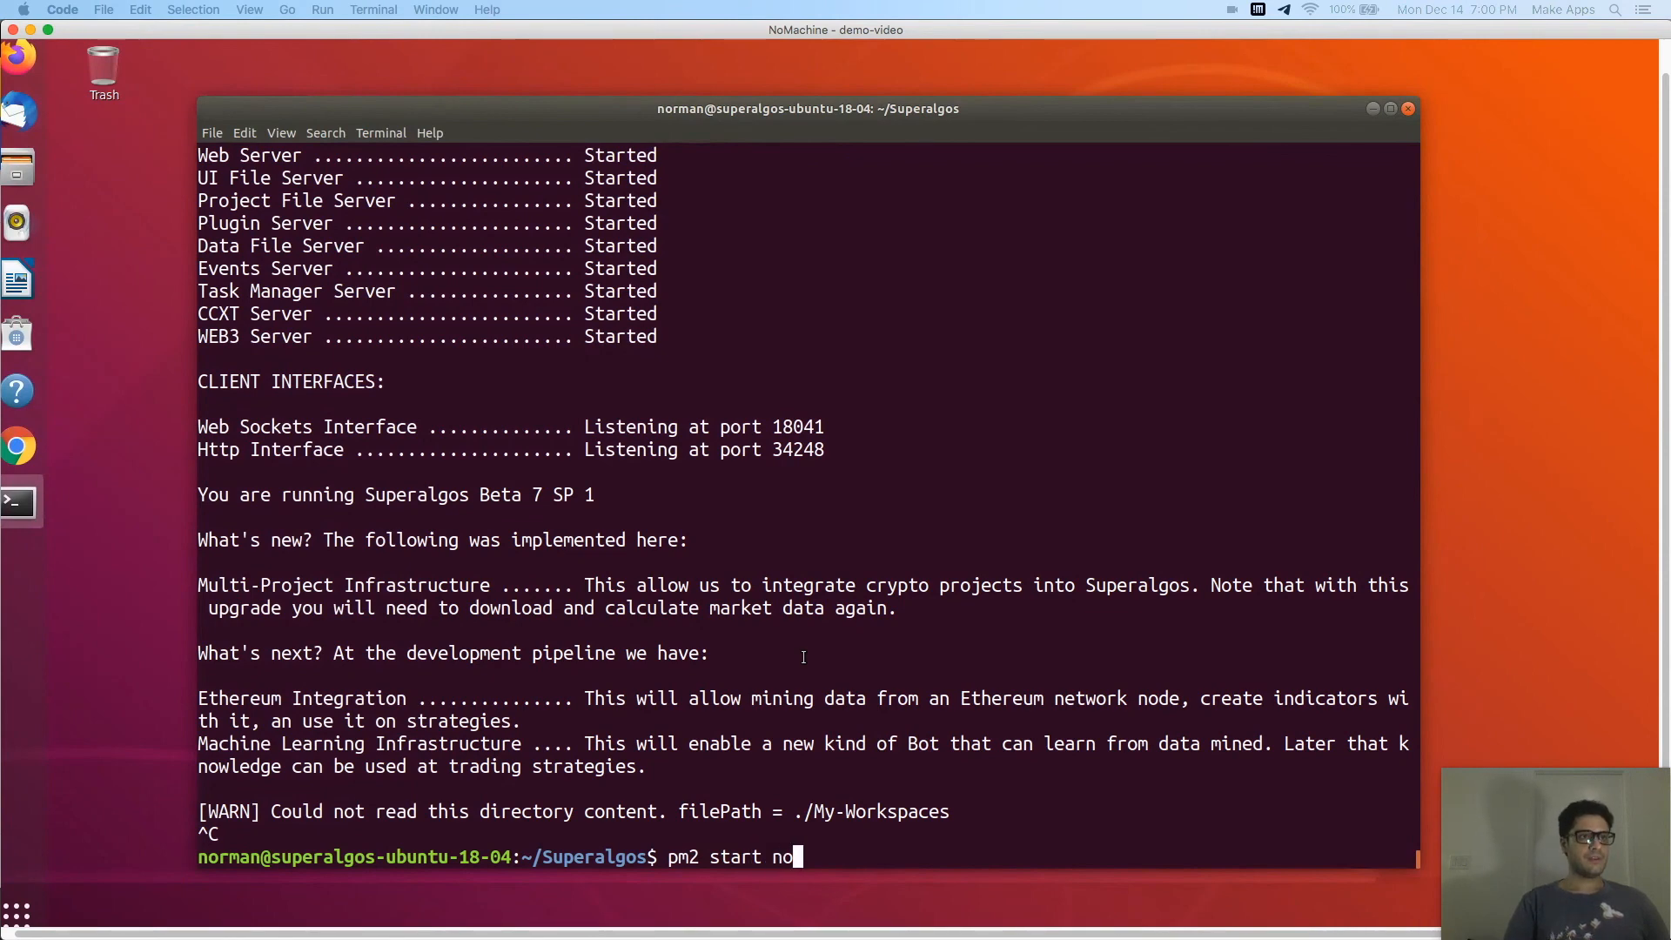
text(de run.js)
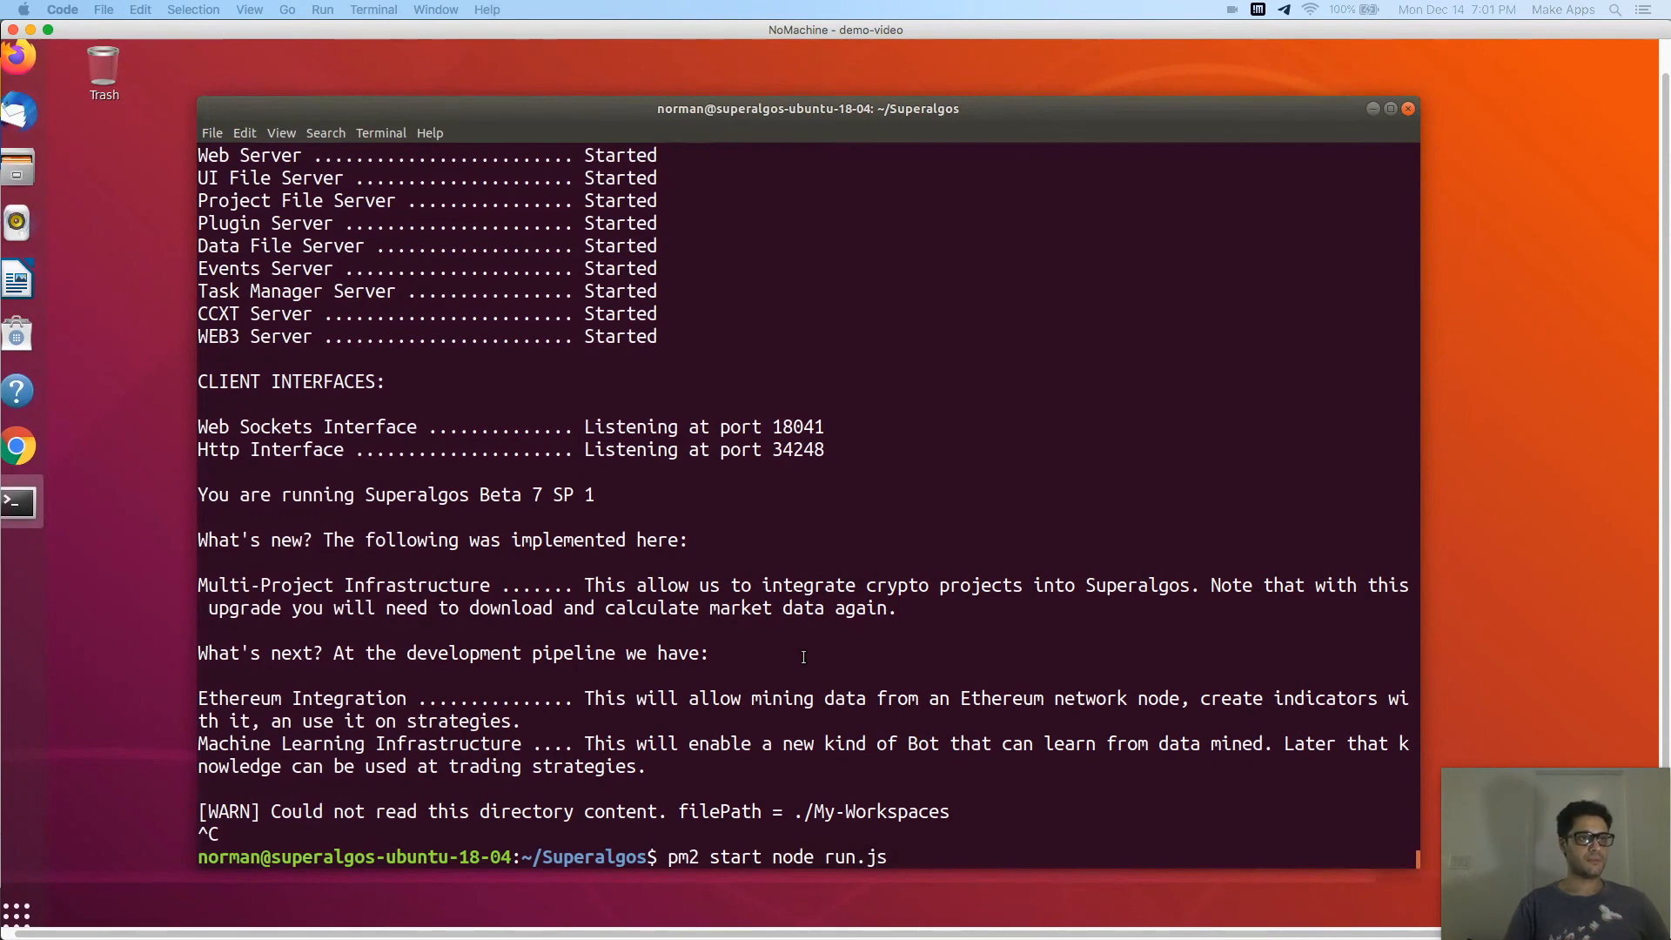
key(ctrl+c)
List the Superalgos folder's contents with "ls" and check the run.js entry in the output
text(ls)
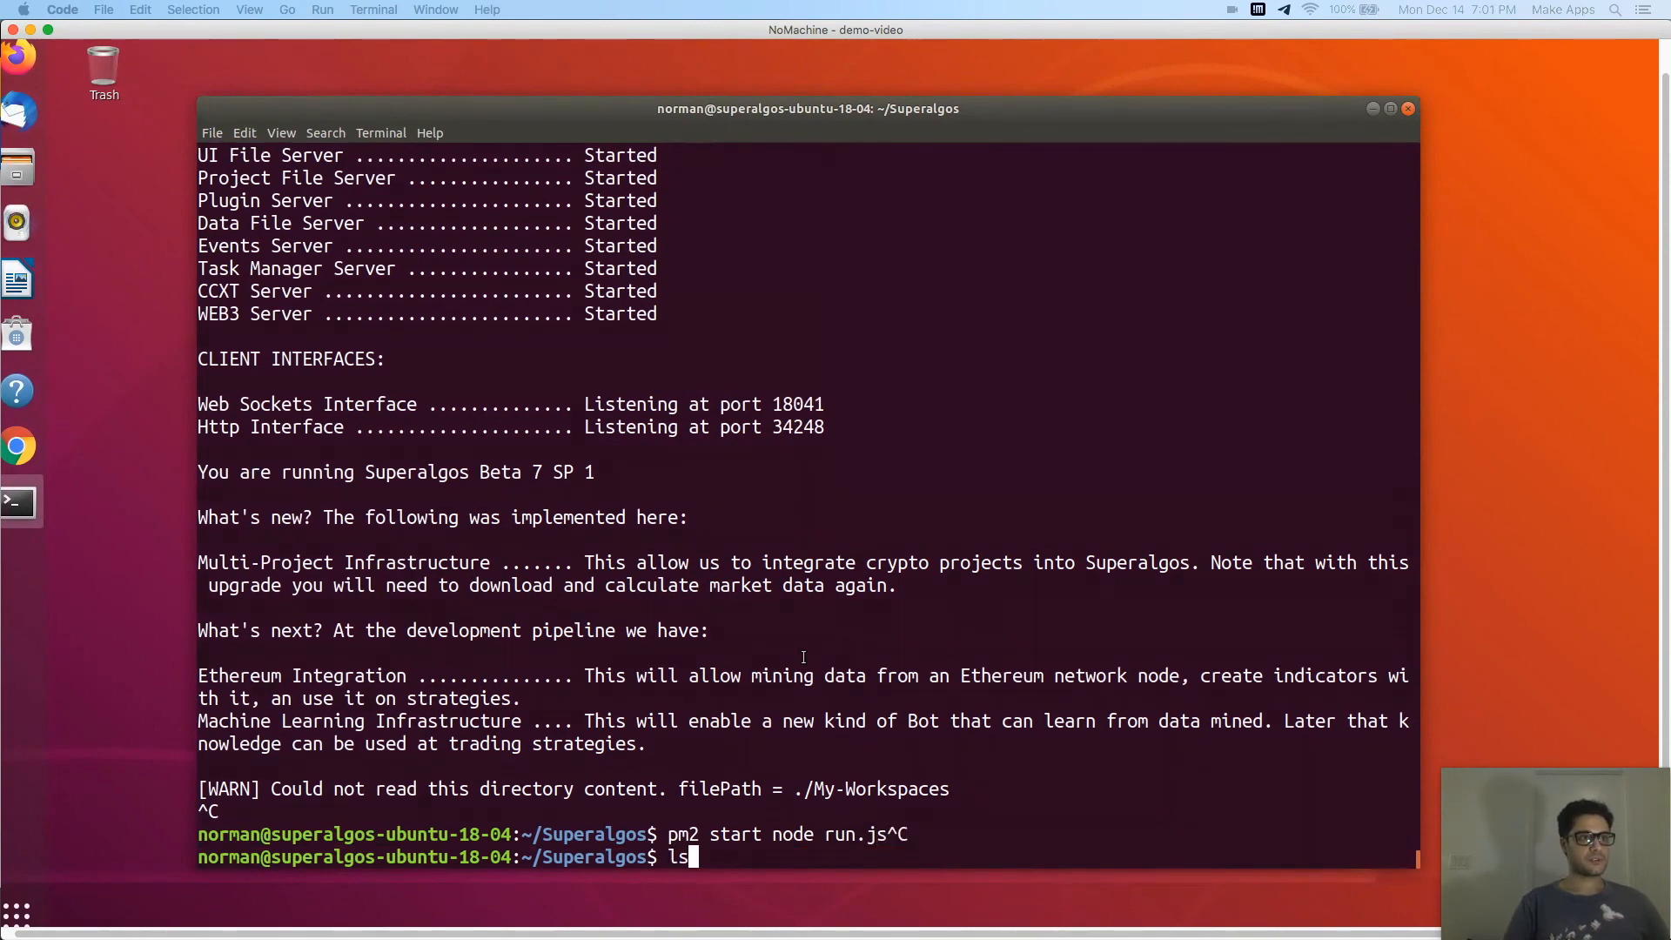
key(Return)
drag(914, 816, 996, 812)
click(916, 803)
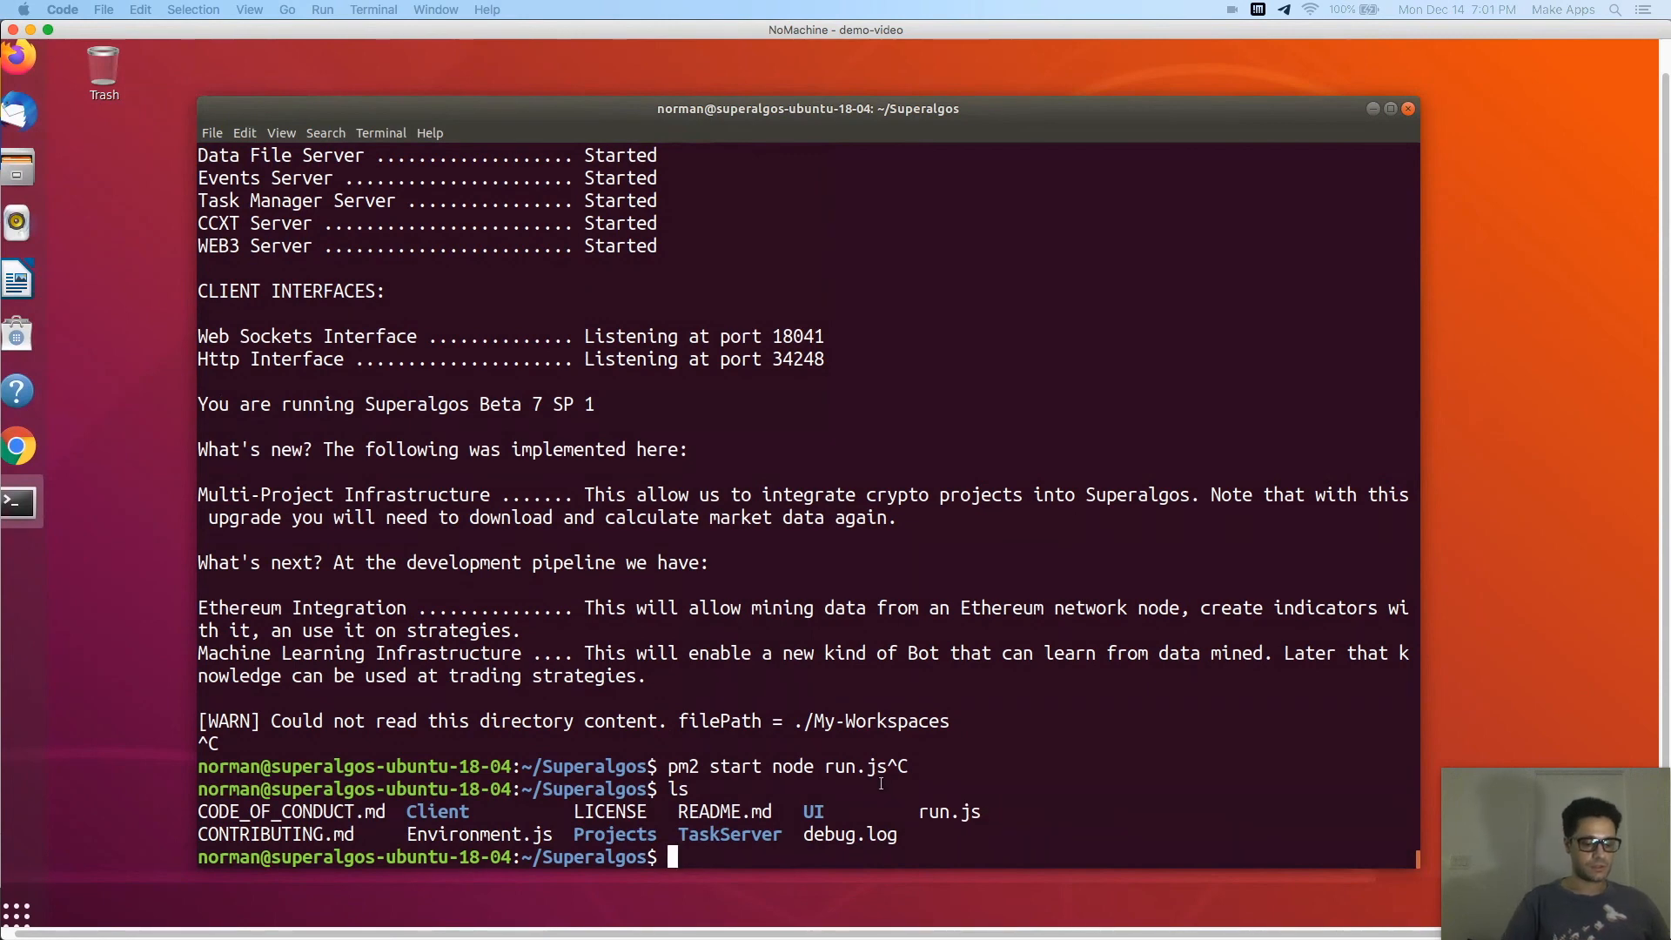
Try to start Superalgos under pm2 with the command "pm2 start node run"
text(pm2 start )
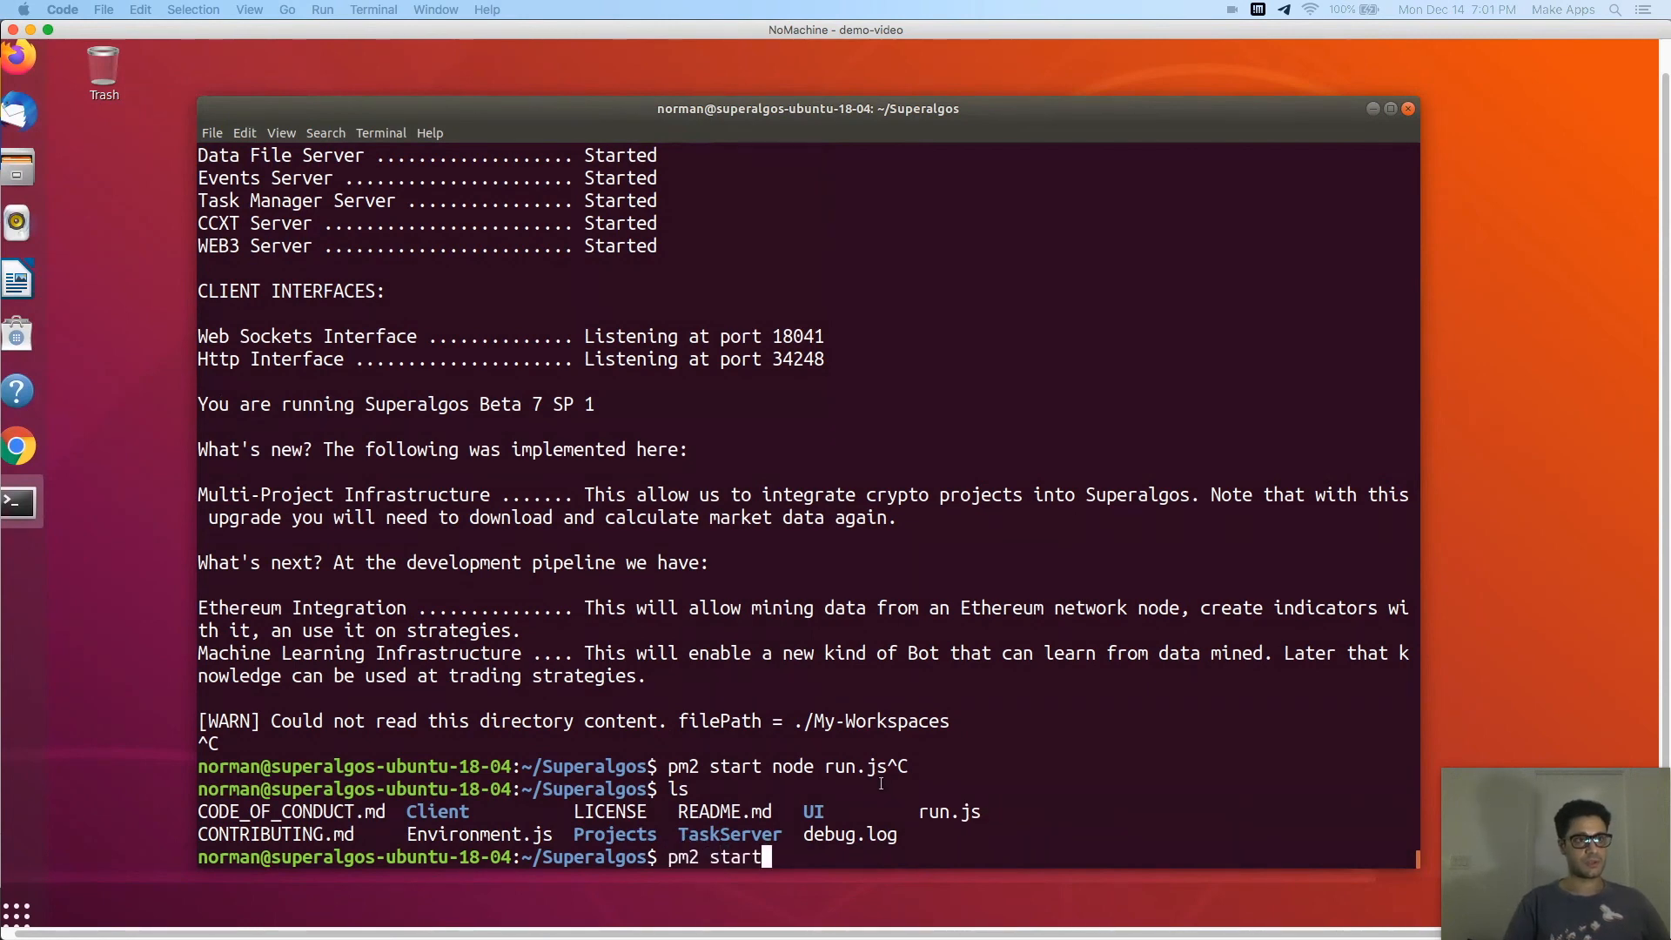
text(node run)
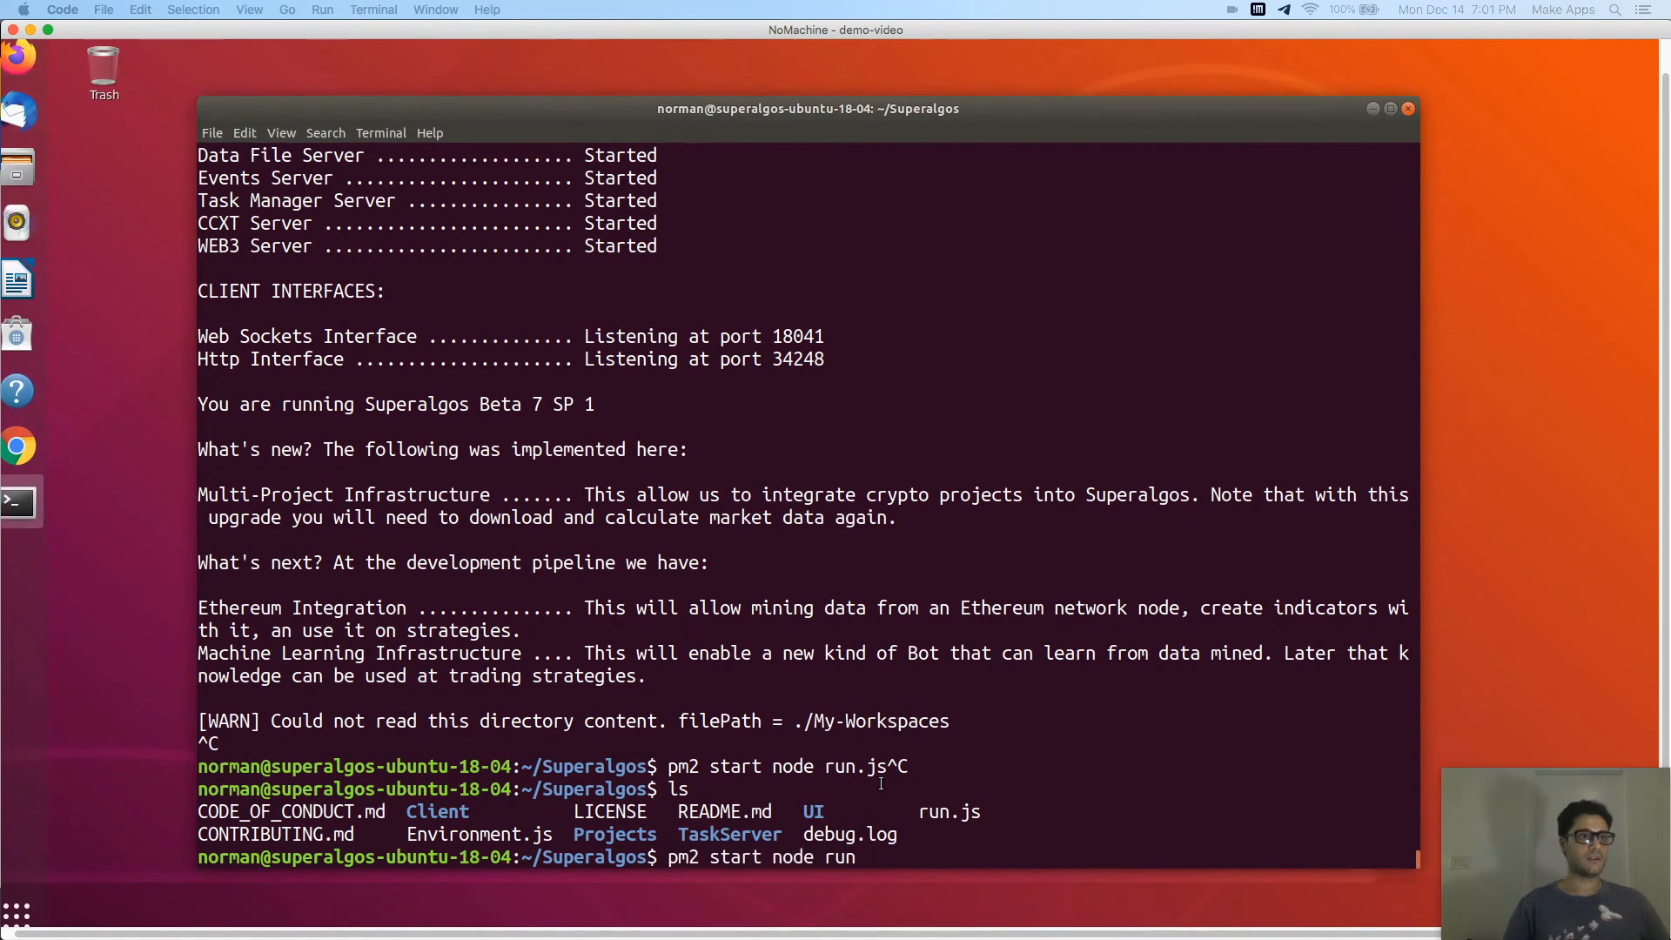
key(Return)
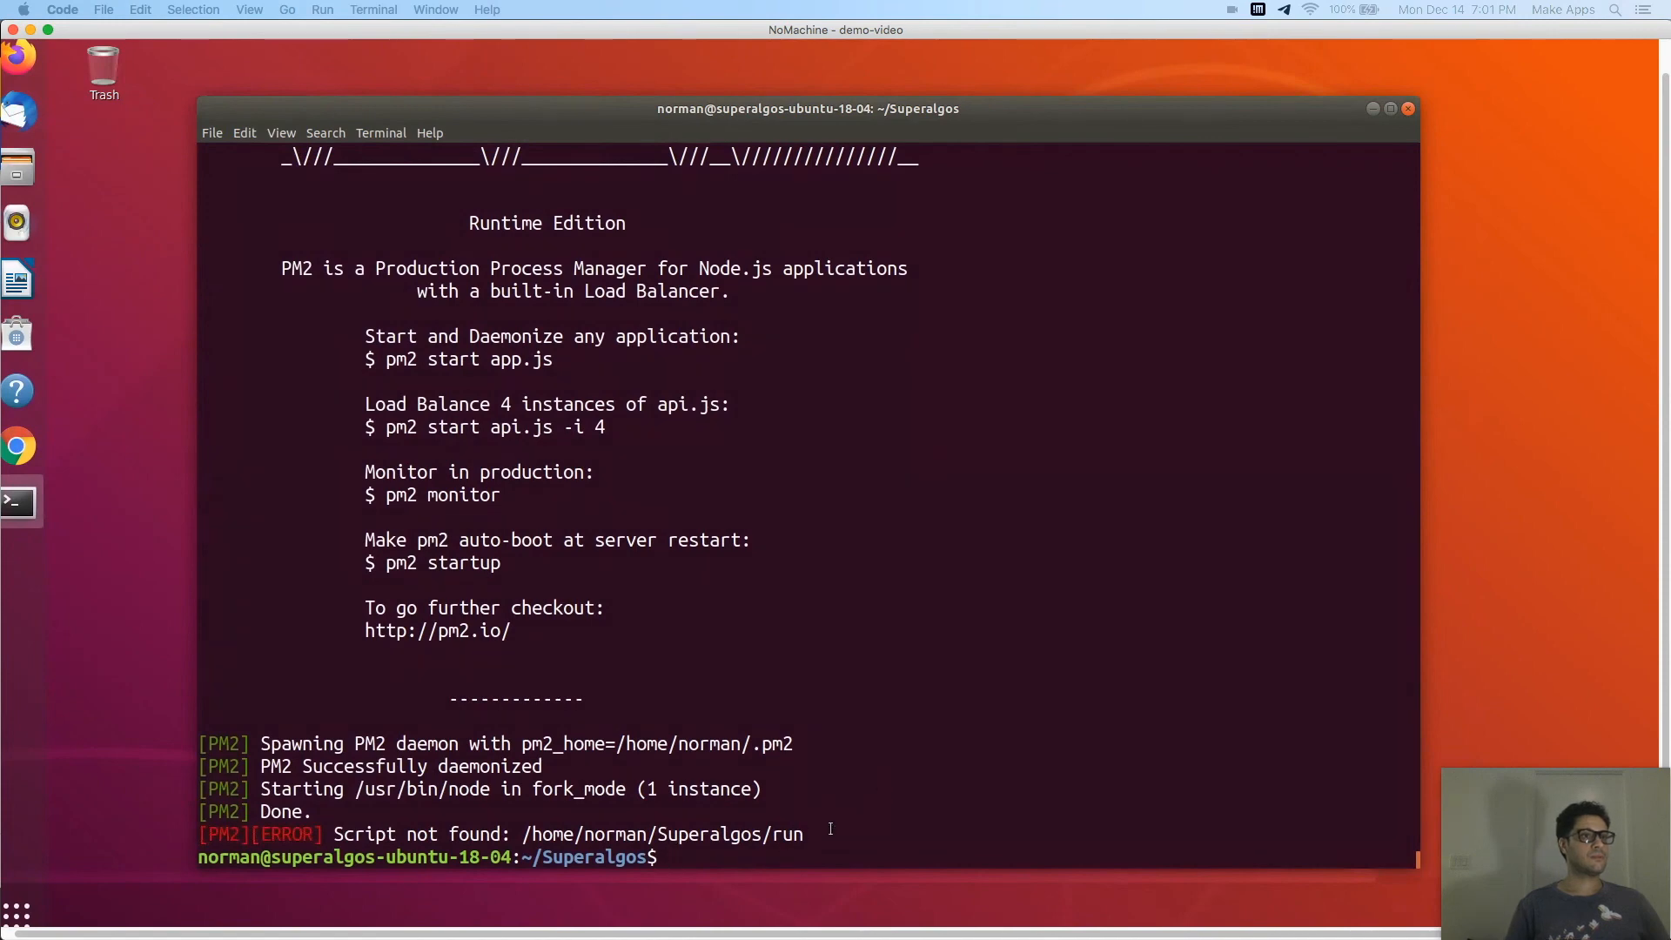
Start Superalgos under pm2 with "pm2 start node run.js", close the Chrome window it opens, and return to the terminal
key(Up)
text(.js)
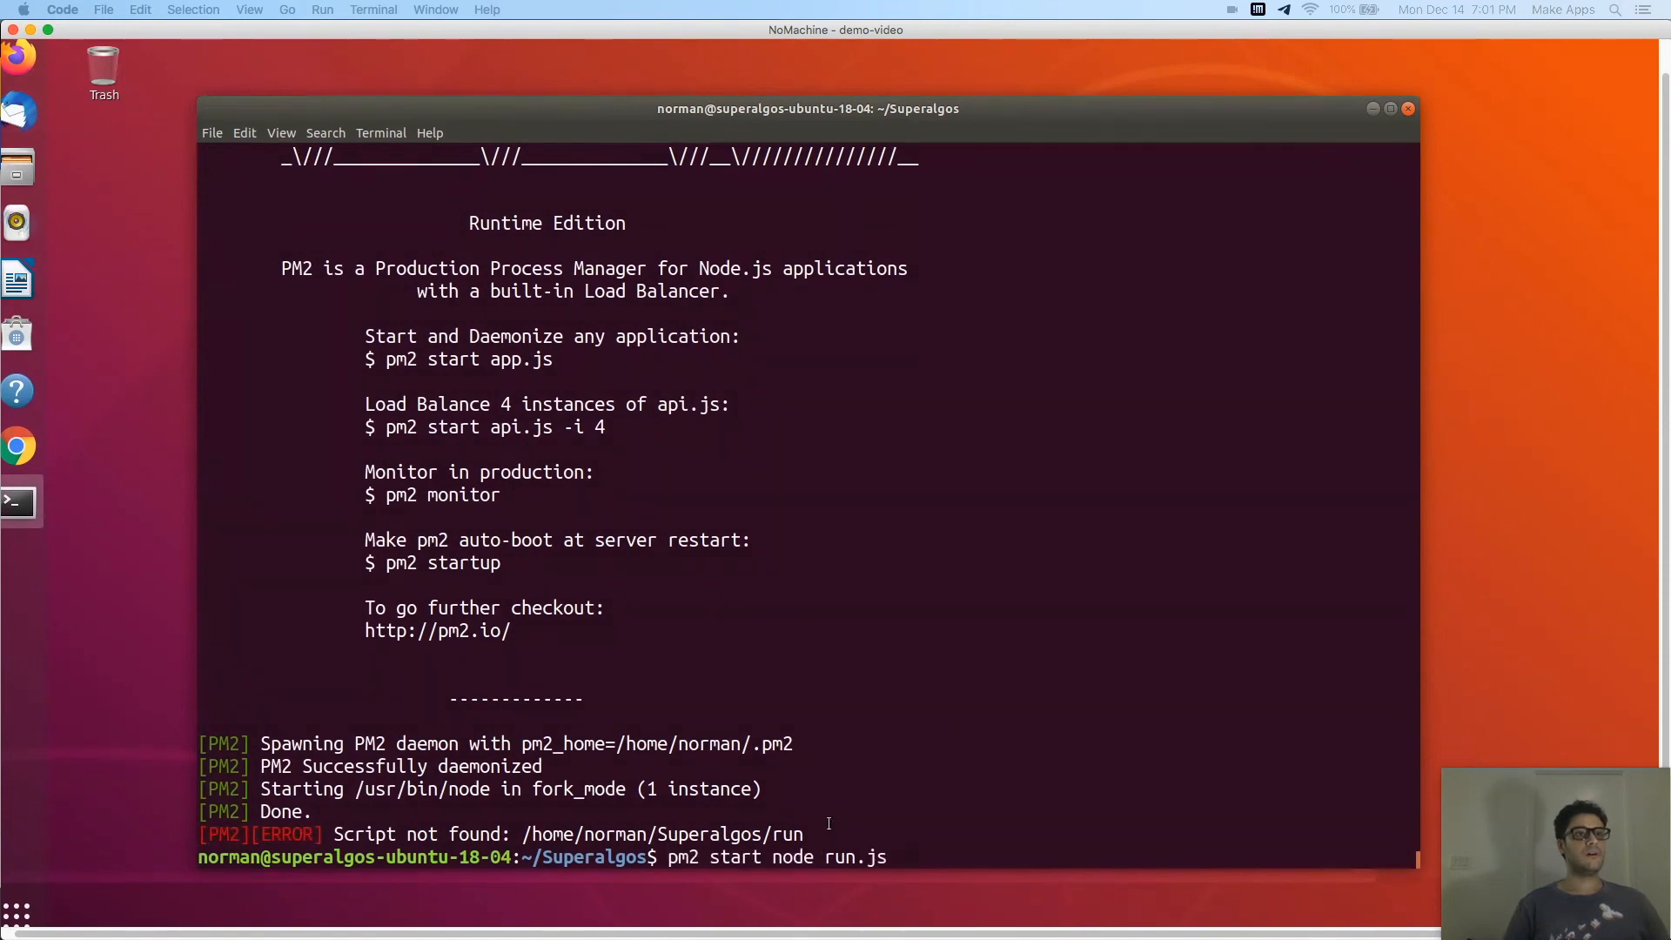
key(Return)
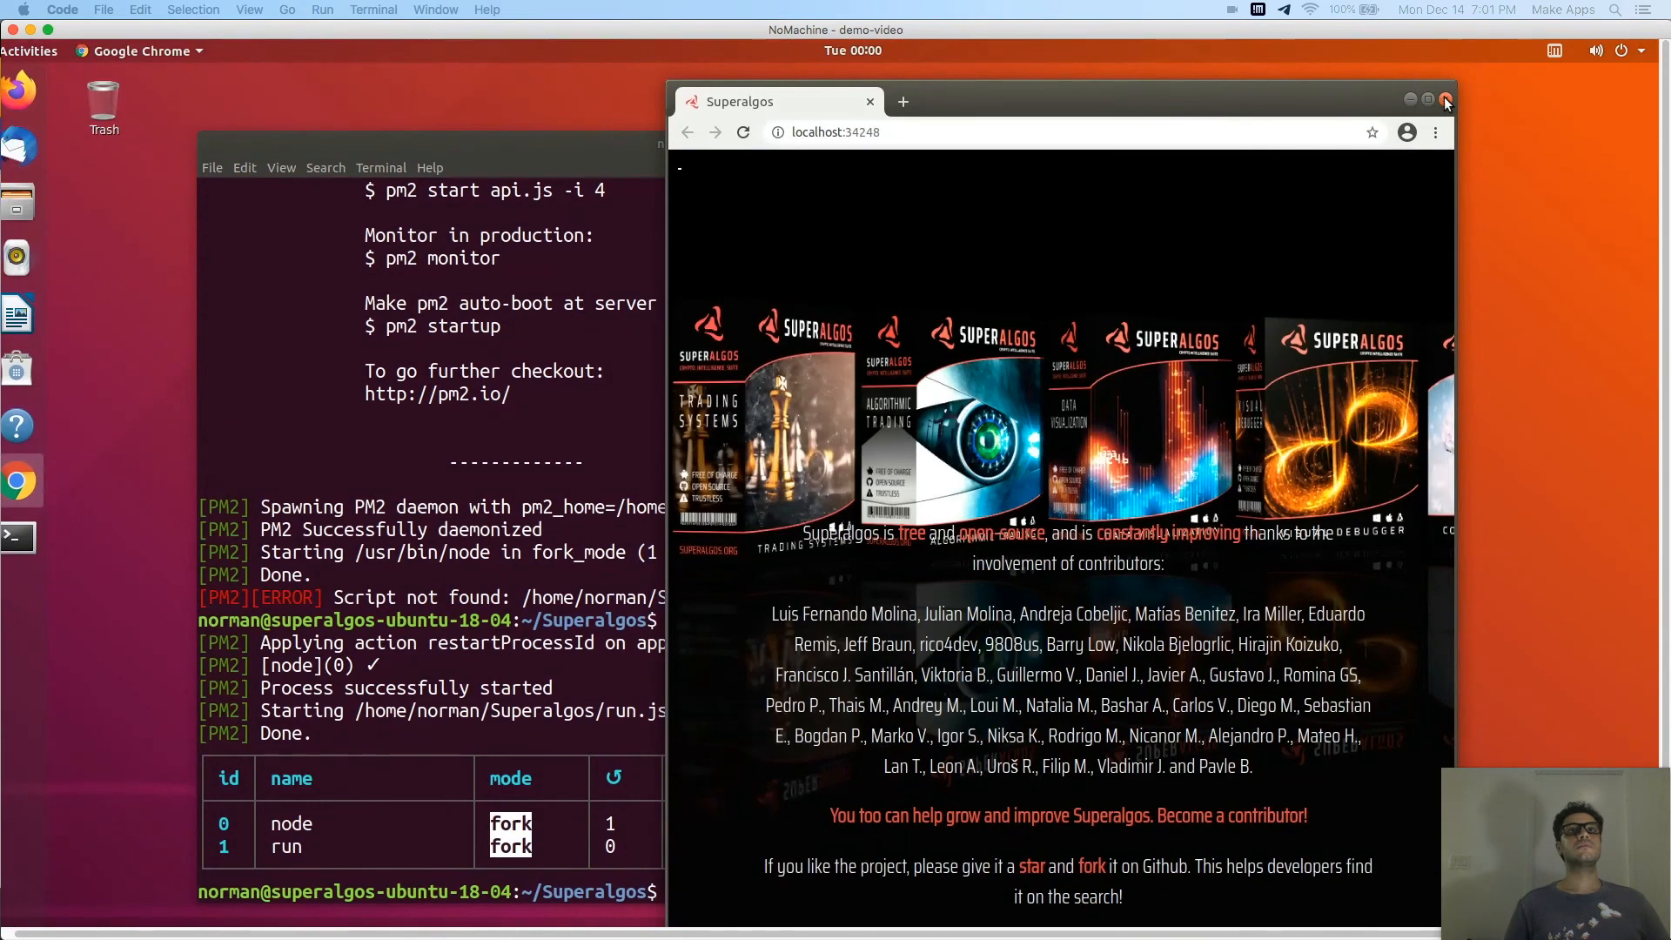
click(588, 603)
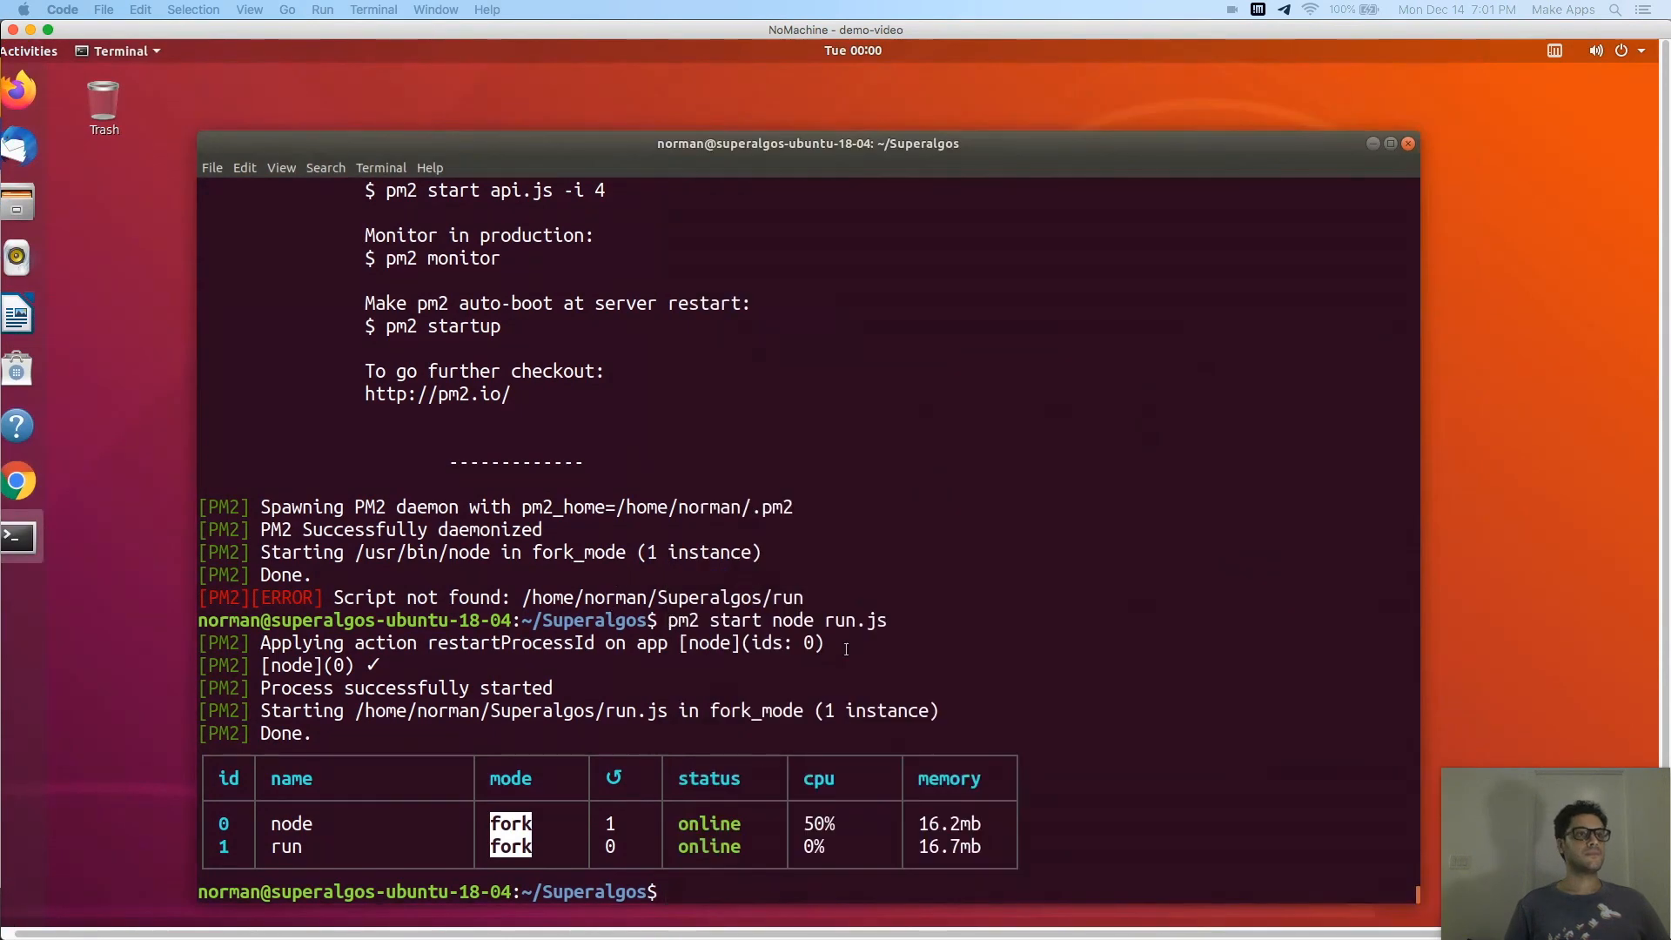